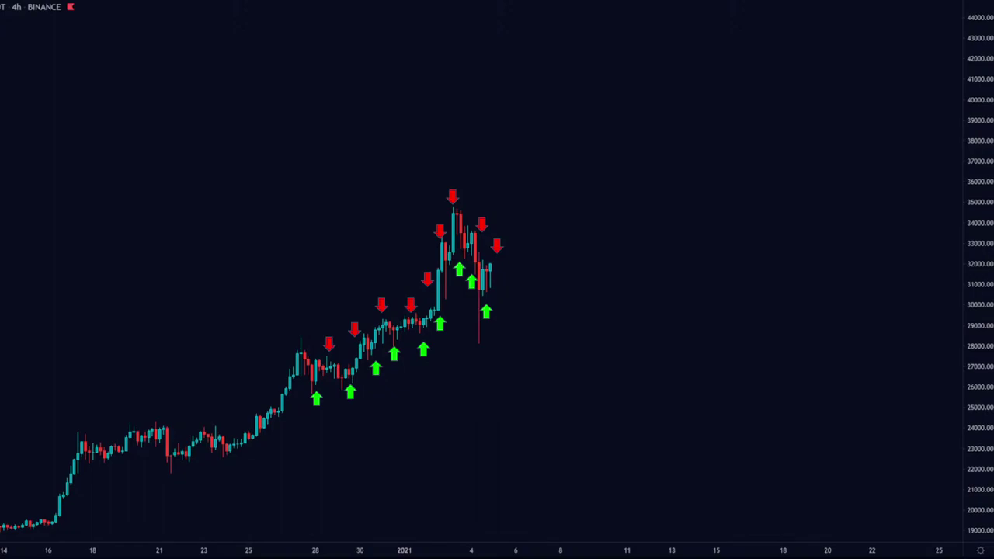
Step: Restart the slideshow and advance it to the "5 Steps To Configure Bots" slide
key("Escape")
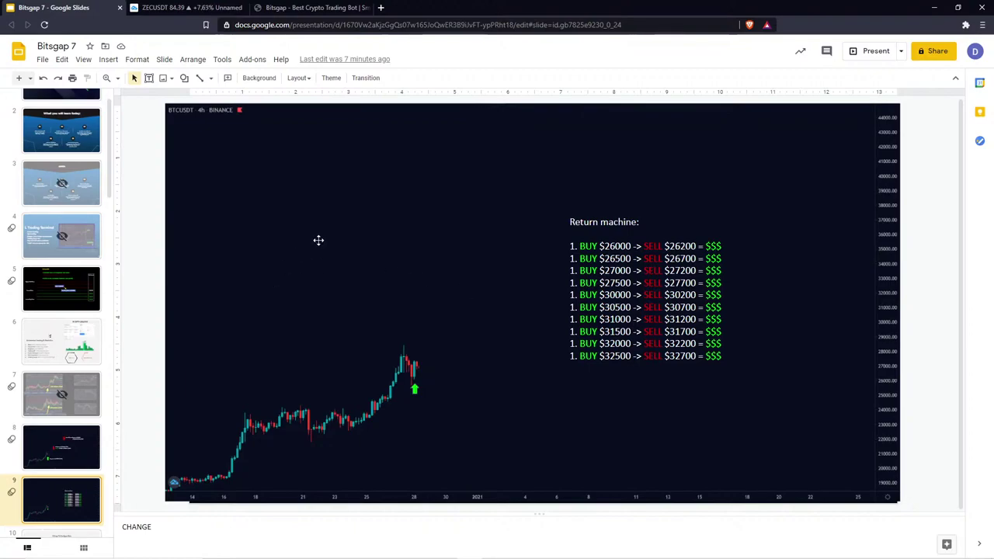
left_click(888, 53)
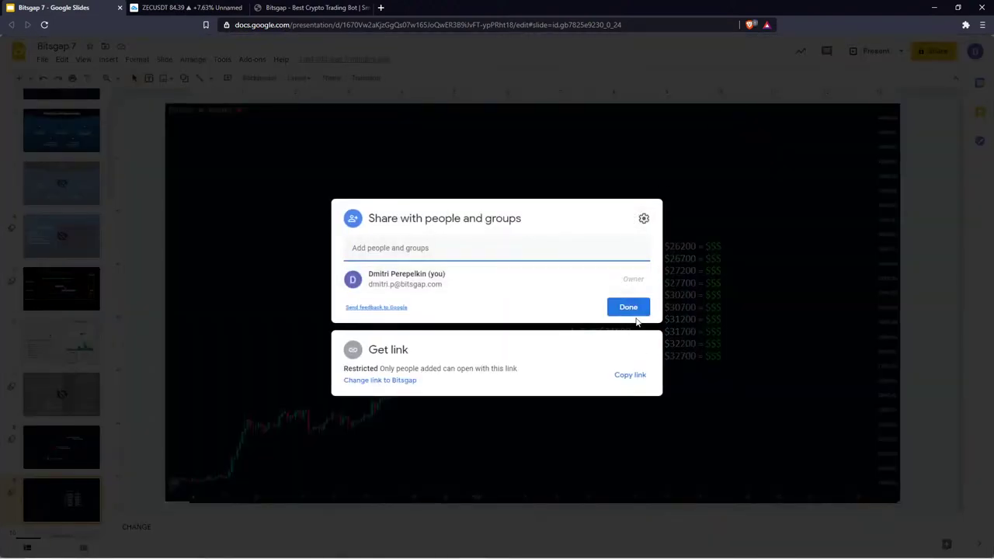
left_click(827, 178)
left_click(854, 53)
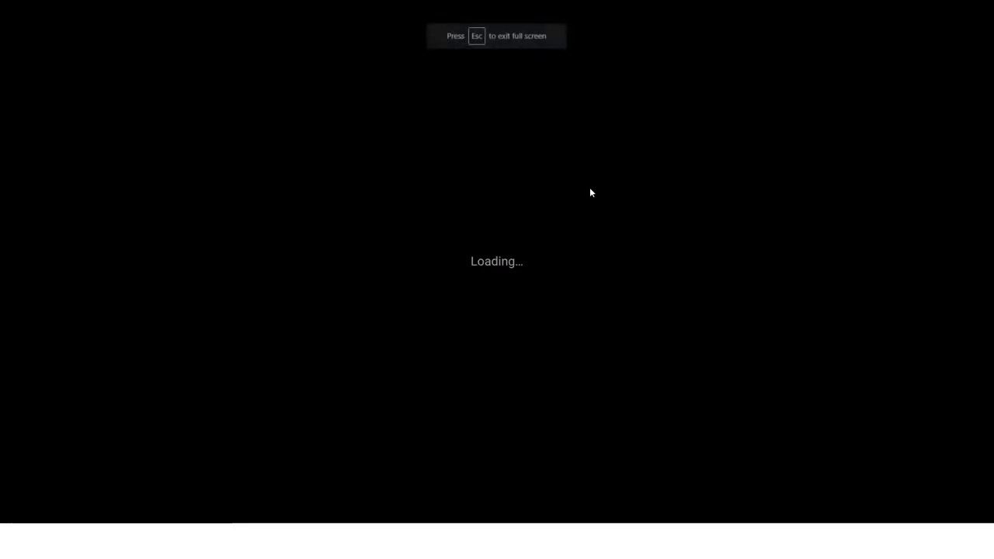
key("Right")
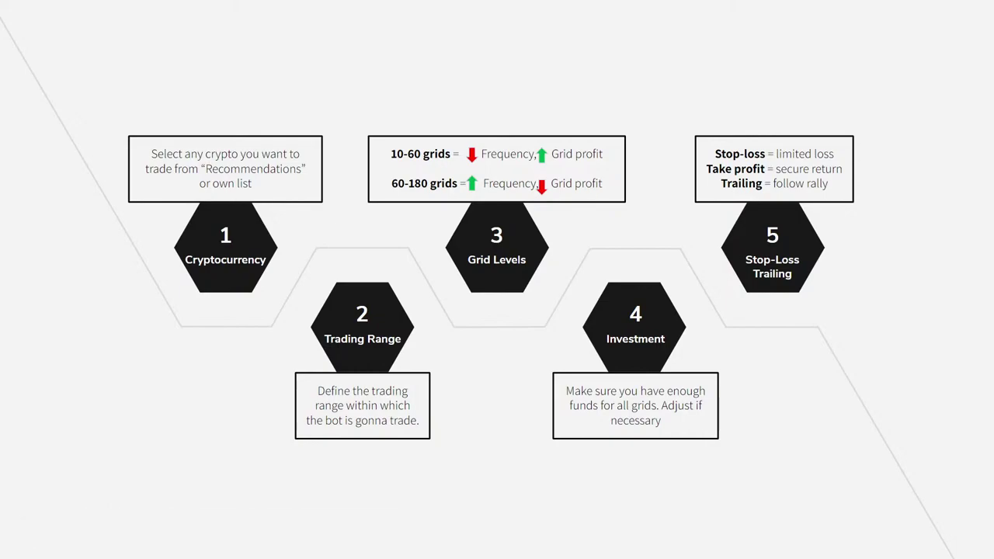
Step: Leave the slideshow, switch to the Bitsgap bots page and dismiss the support team's webinar message
key("Escape")
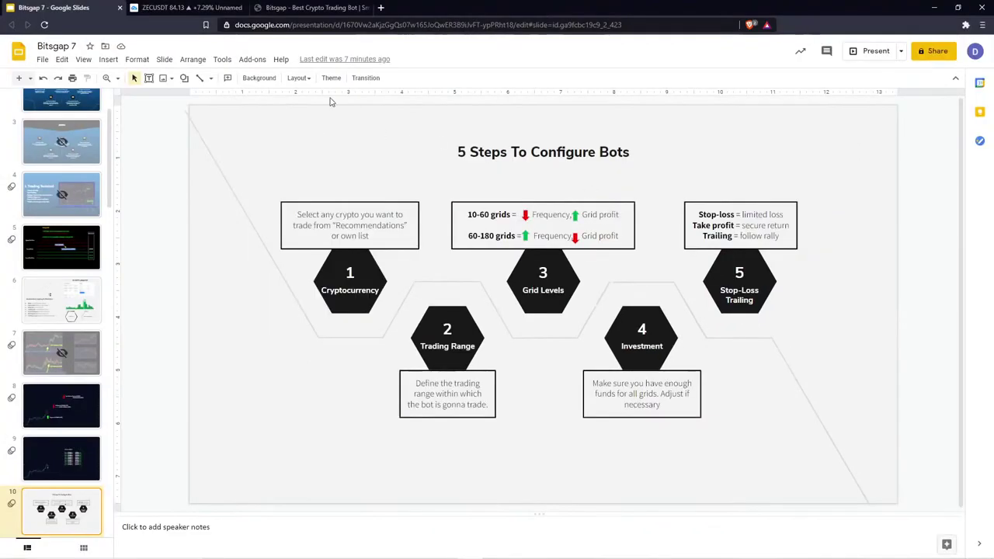
left_click(309, 9)
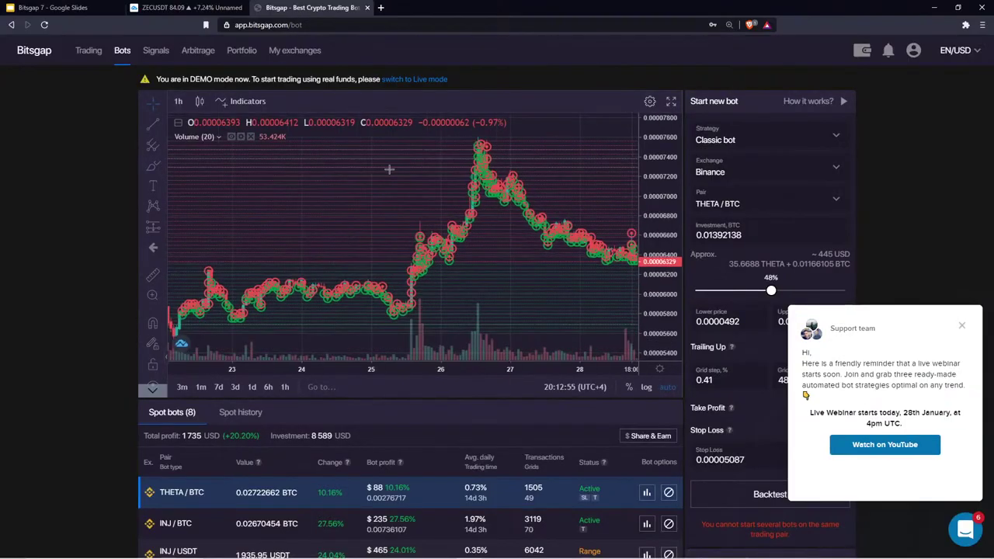
left_click(961, 325)
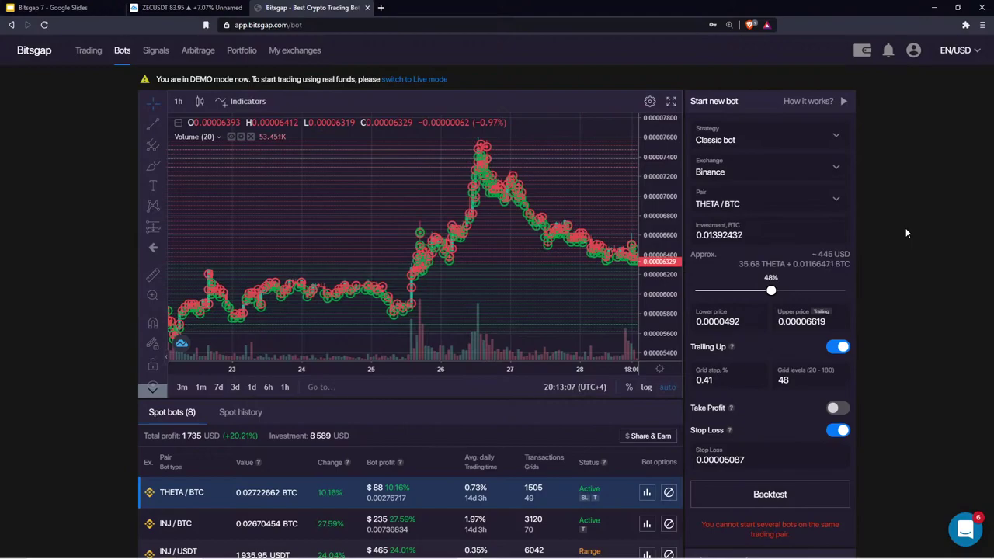
Step: Load the recommended MITH / USDT strategy into the new bot setup
scroll(640, 171, "down", 5)
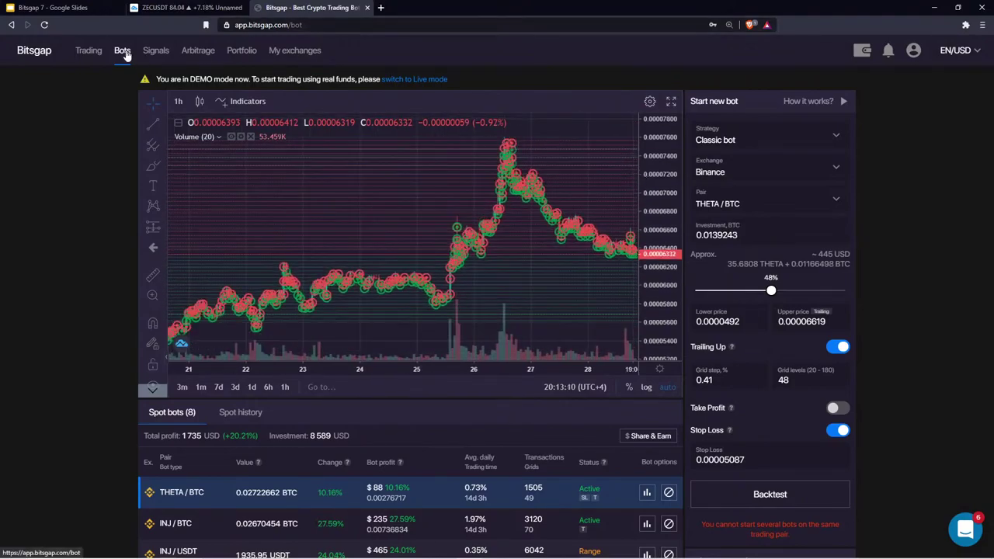
scroll(585, 127, "right", 3)
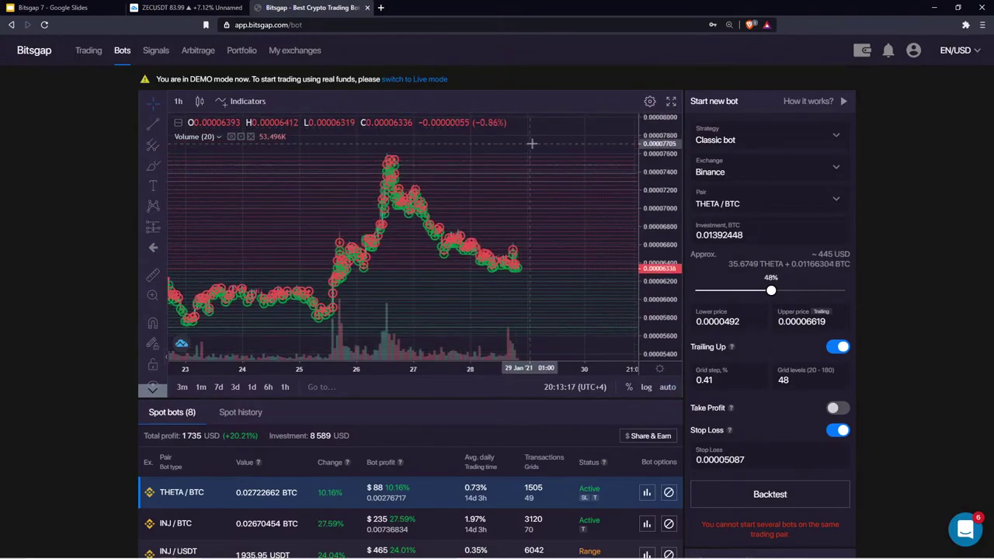
scroll(744, 473, "down", 2)
scroll(743, 476, "down", 2)
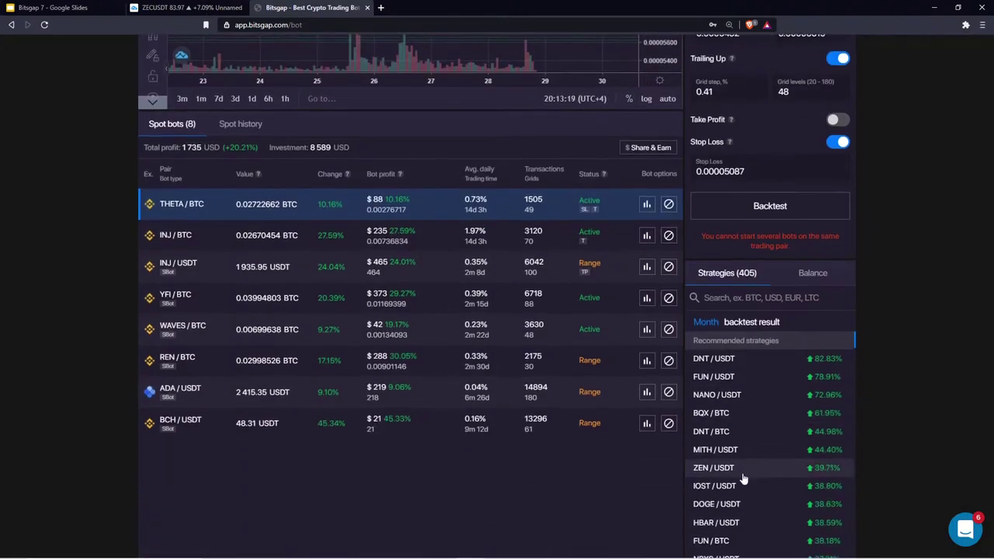
left_click(743, 443)
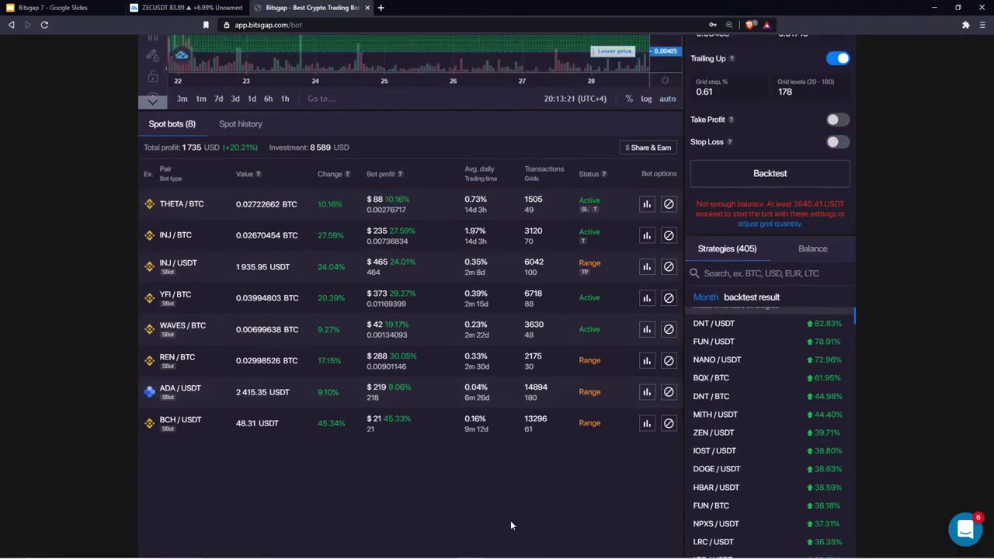
Step: Narrow the bot's trading range on the chart to a lower price of 0.0075 and an upper price of 0.01184
scroll(510, 521, "up", 4)
scroll(516, 193, "down", 5)
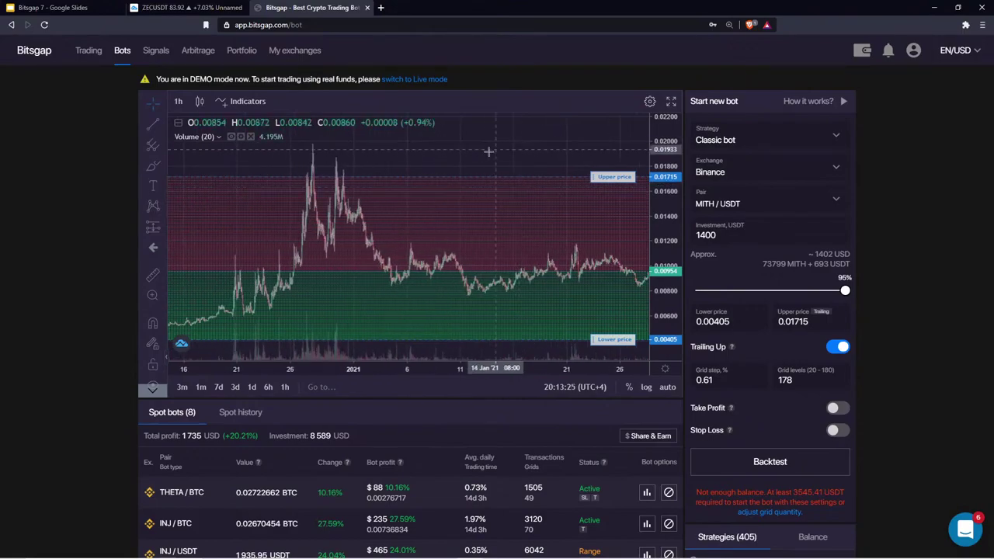
left_click_drag(473, 155, 404, 136)
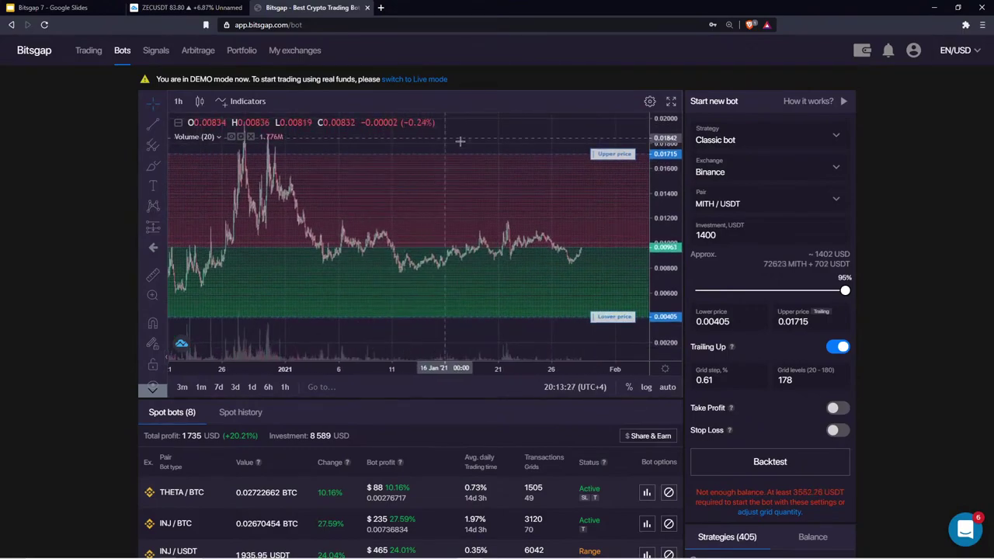
scroll(466, 142, "down", 3)
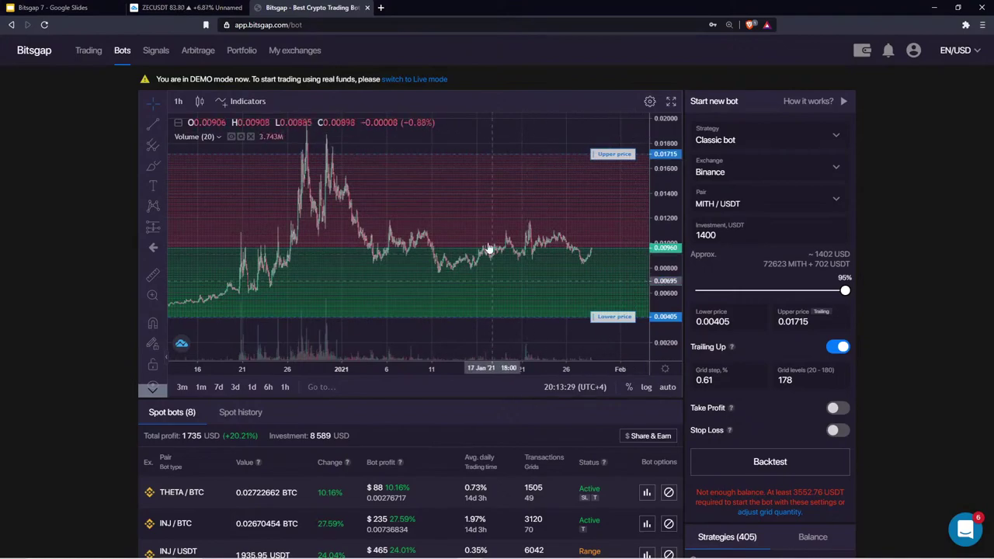
scroll(473, 258, "down", 3)
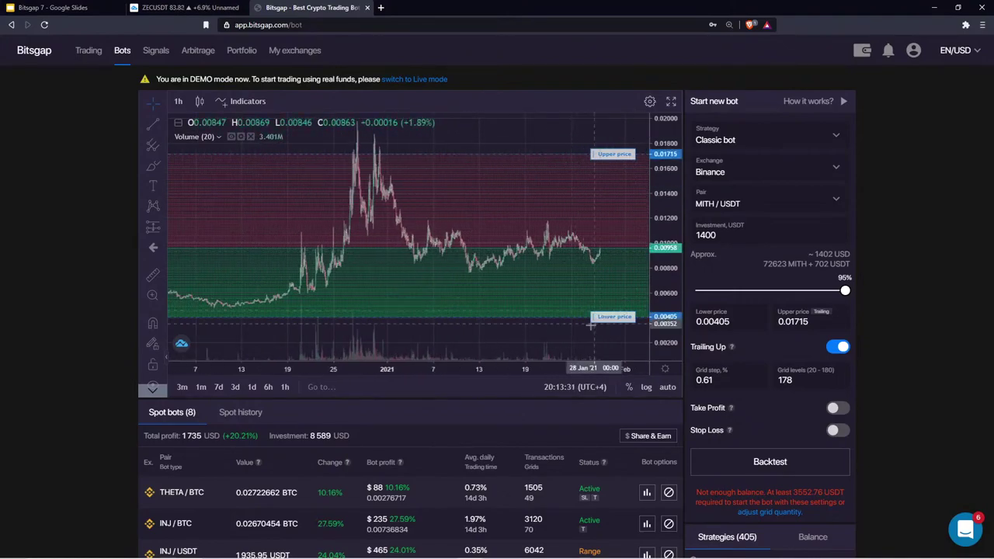
left_click_drag(575, 307, 537, 322)
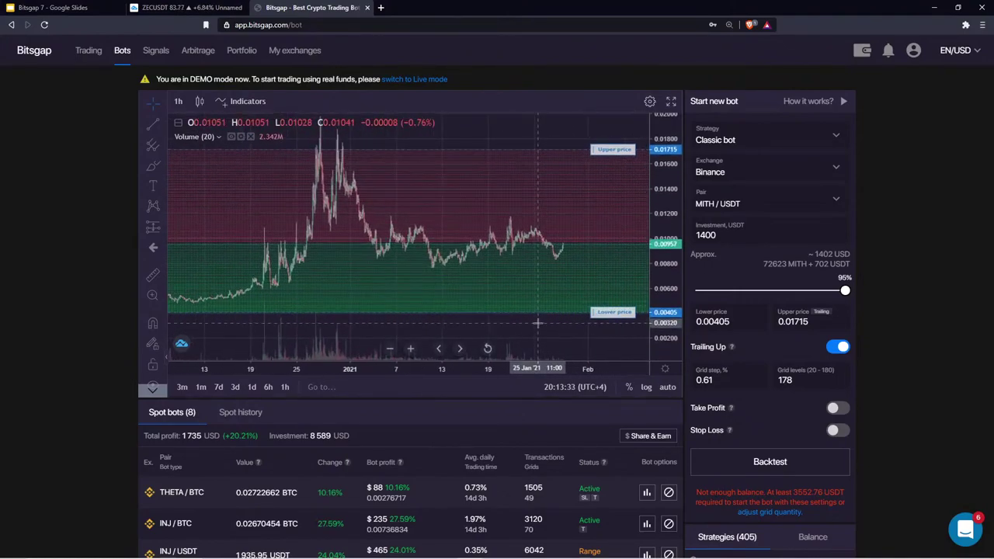
left_click_drag(604, 311, 604, 271)
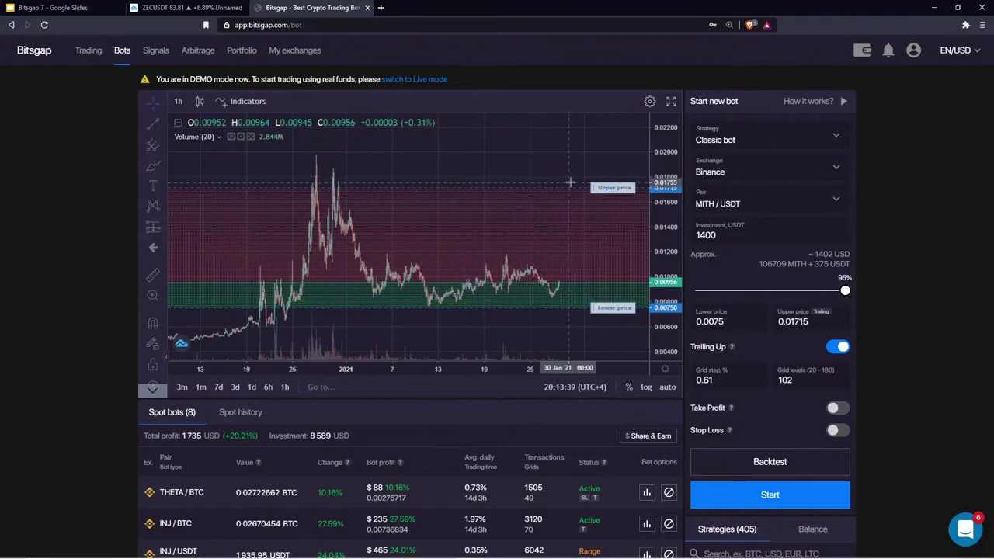
left_click_drag(598, 187, 591, 254)
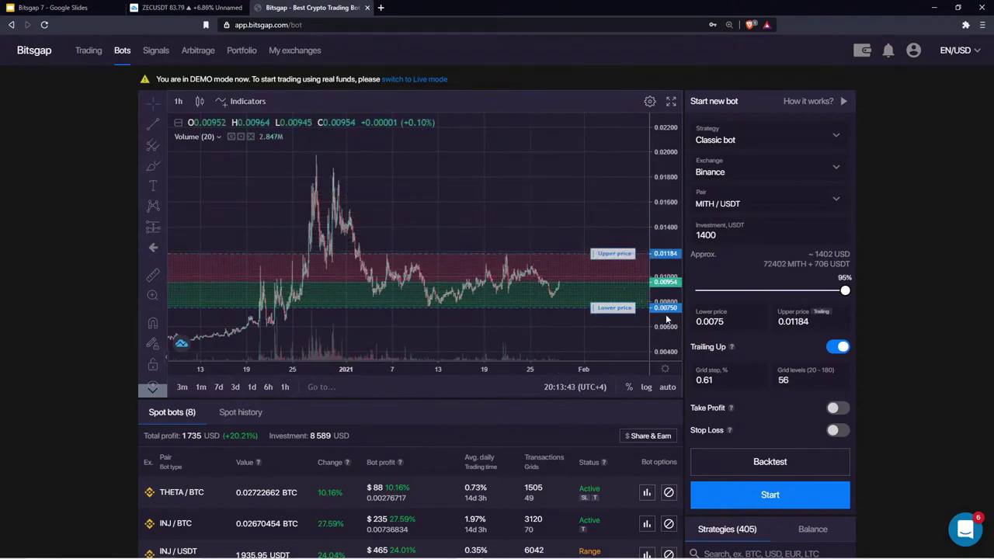
Step: Fine-tune the bot's lower price on the chart to 0.00766, near the mid-January low
left_click_drag(665, 313, 543, 264)
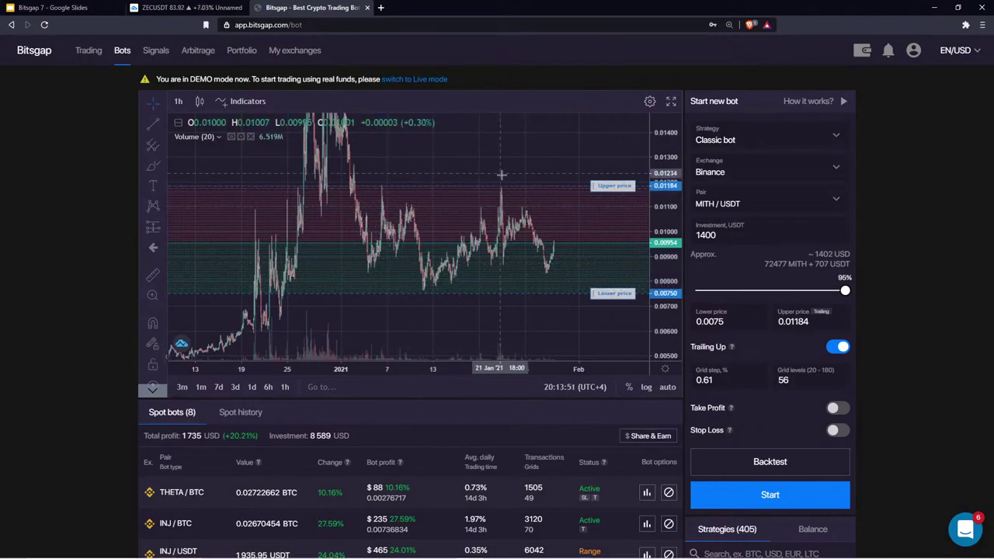
scroll(473, 171, "up", 2)
scroll(454, 168, "up", 1)
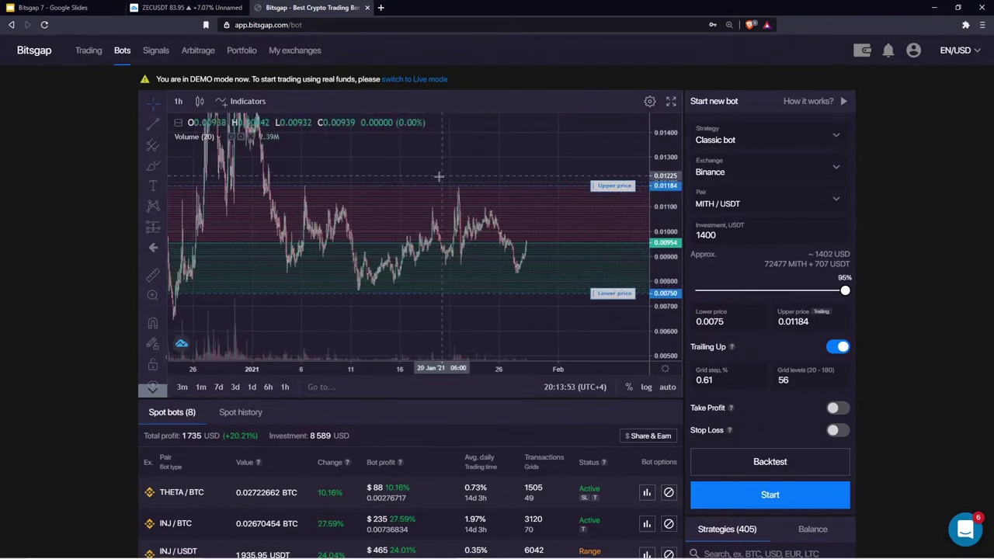
scroll(415, 167, "up", 1)
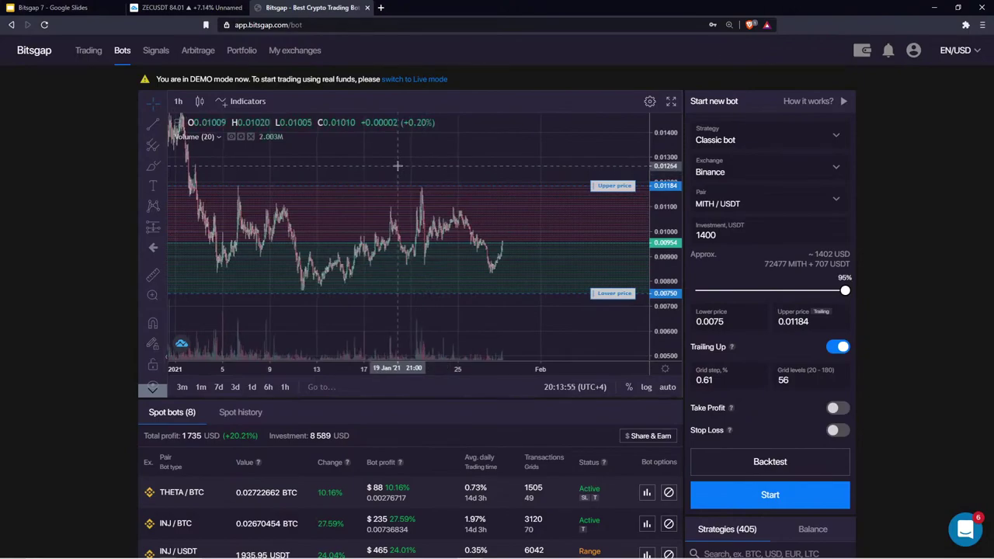
left_click_drag(352, 169, 489, 151)
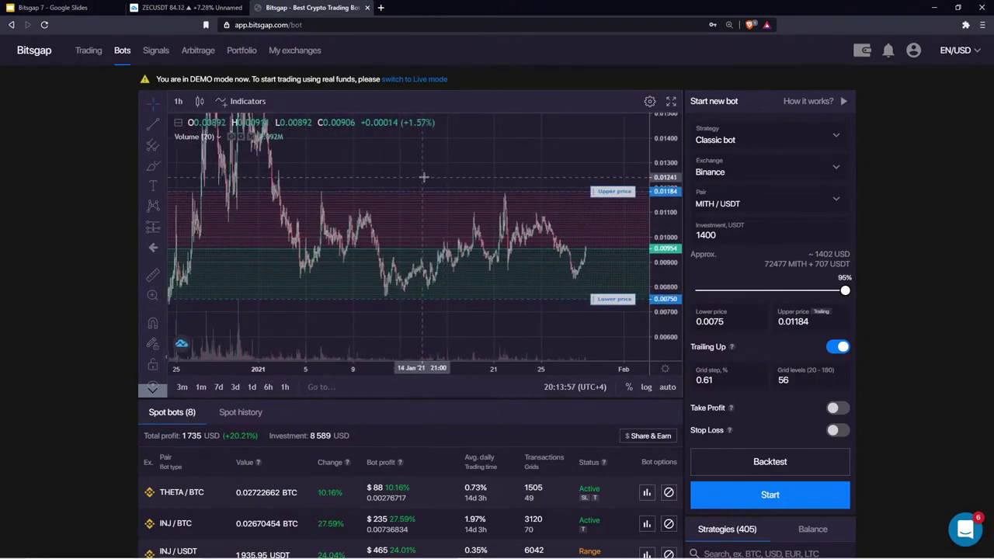
left_click_drag(423, 177, 432, 195)
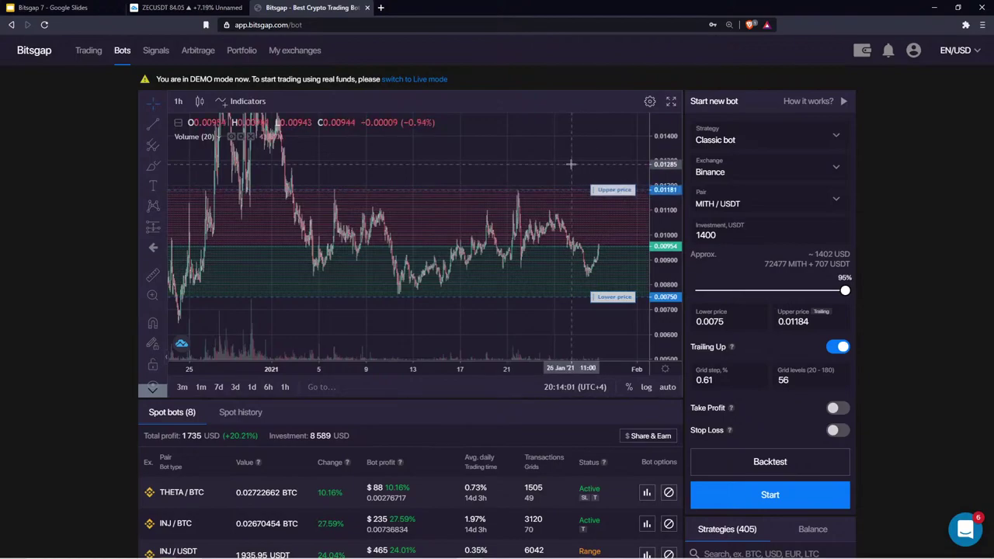
left_click_drag(611, 297, 611, 301)
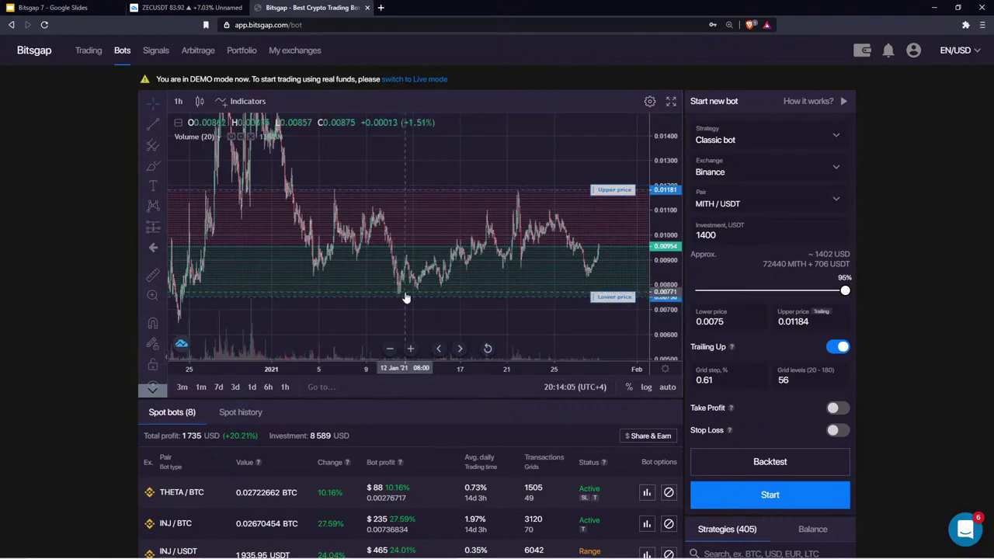
left_click_drag(622, 293, 623, 292)
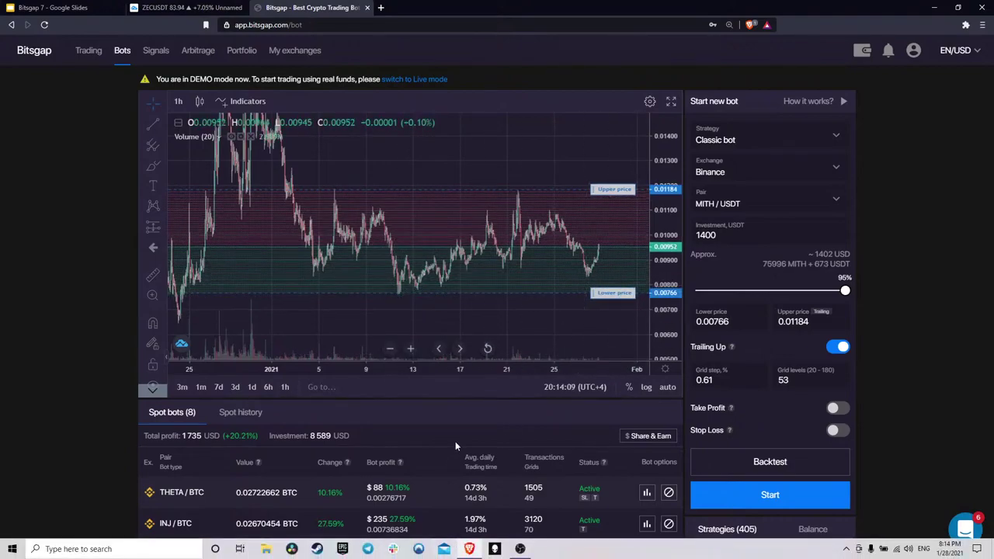
Step: Switch to OBS to check the Internal source's level in the audio mixer, and return to the bots page
left_click(520, 549)
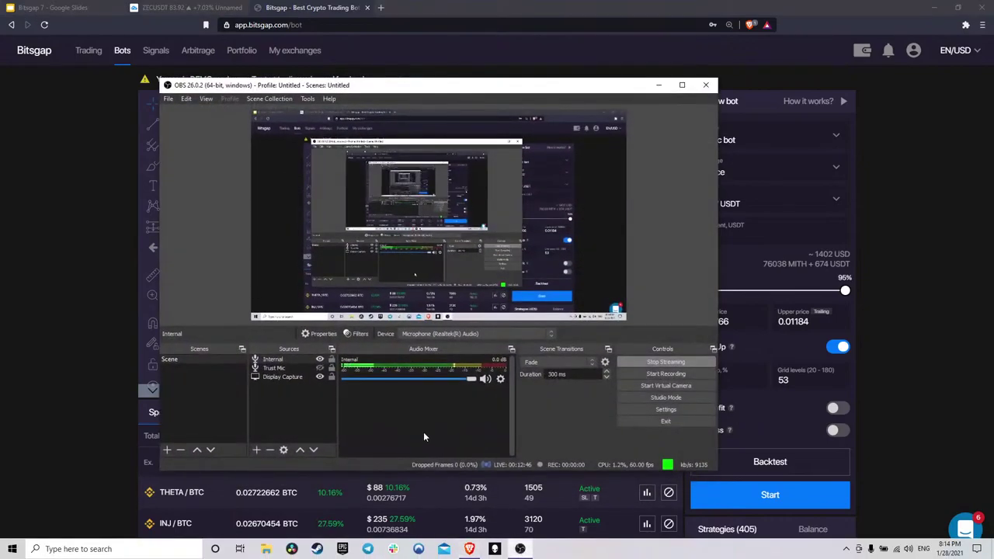
left_click(484, 380)
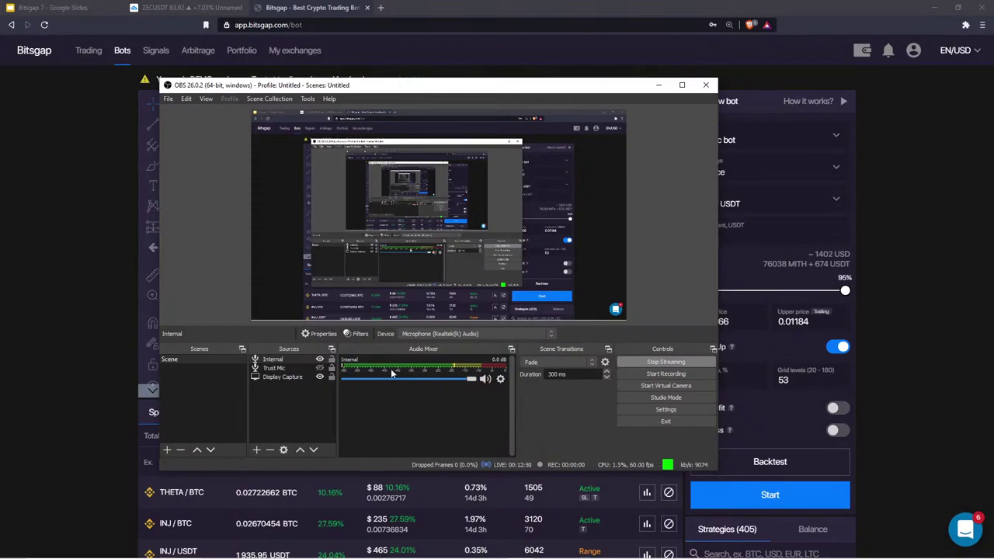
left_click(115, 334)
Step: Examine the MITH / USDT price history against the trading range and review the lower and upper price values
scroll(508, 315, "down", 3)
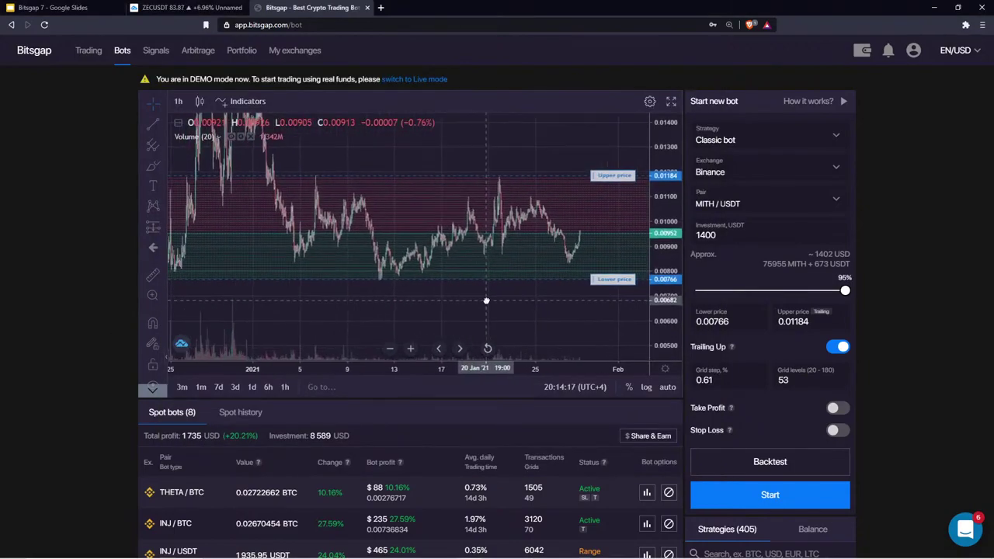
scroll(486, 300, "up", 1)
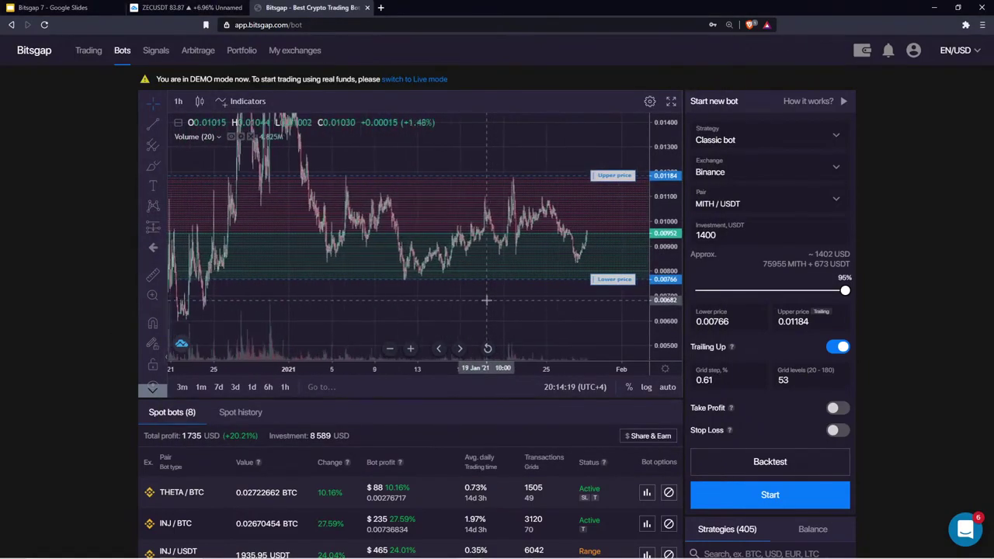
scroll(446, 297, "down", 2)
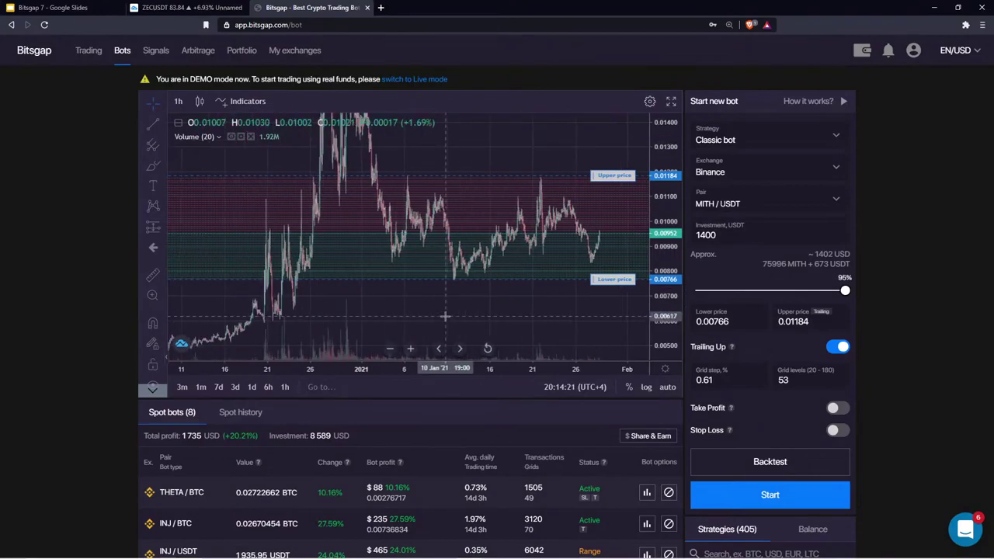
scroll(458, 323, "down", 1)
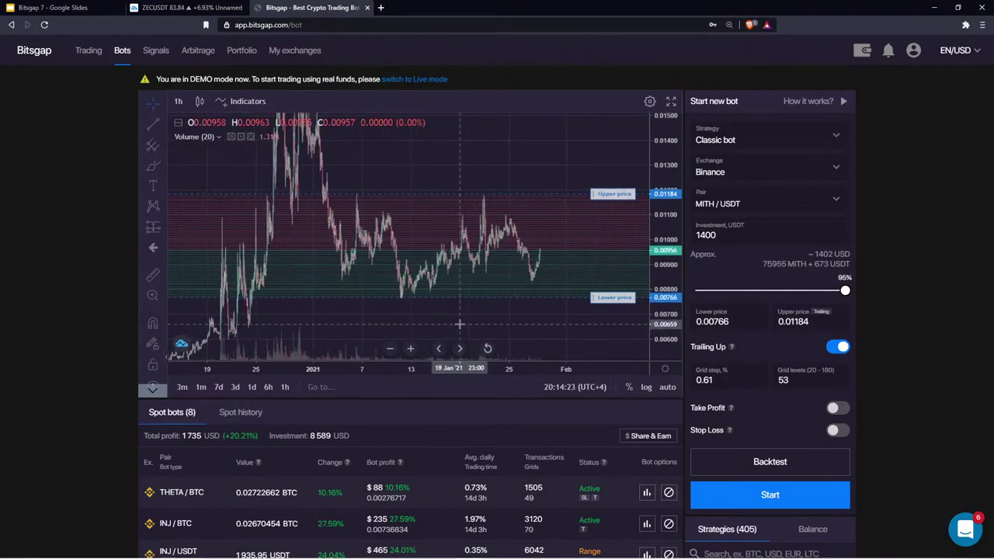
left_click_drag(473, 315, 459, 315)
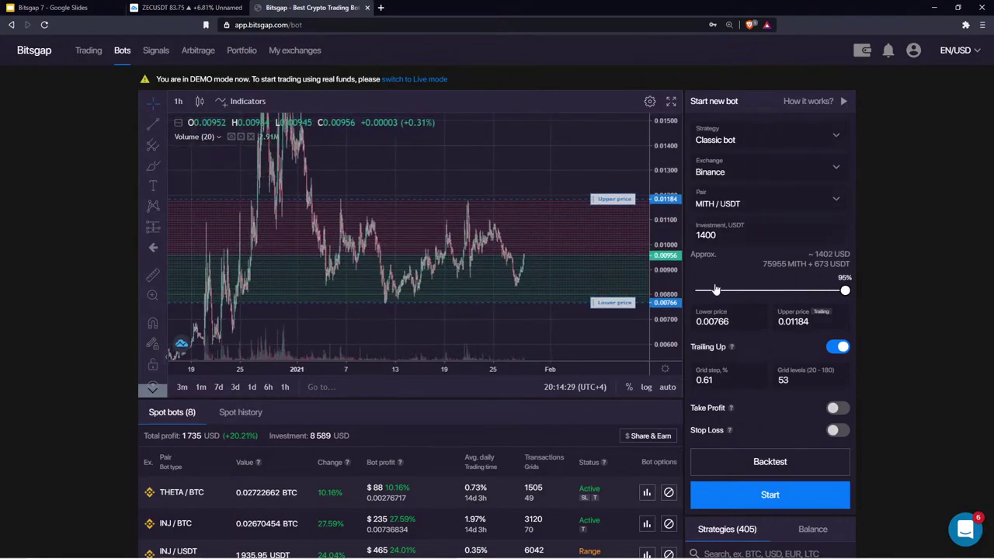
left_click(749, 318)
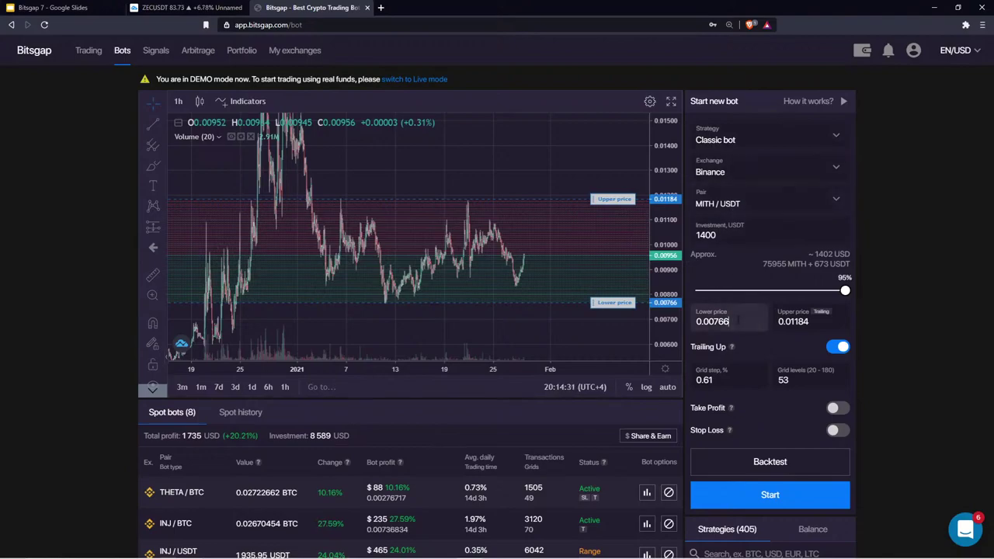
key("Tab")
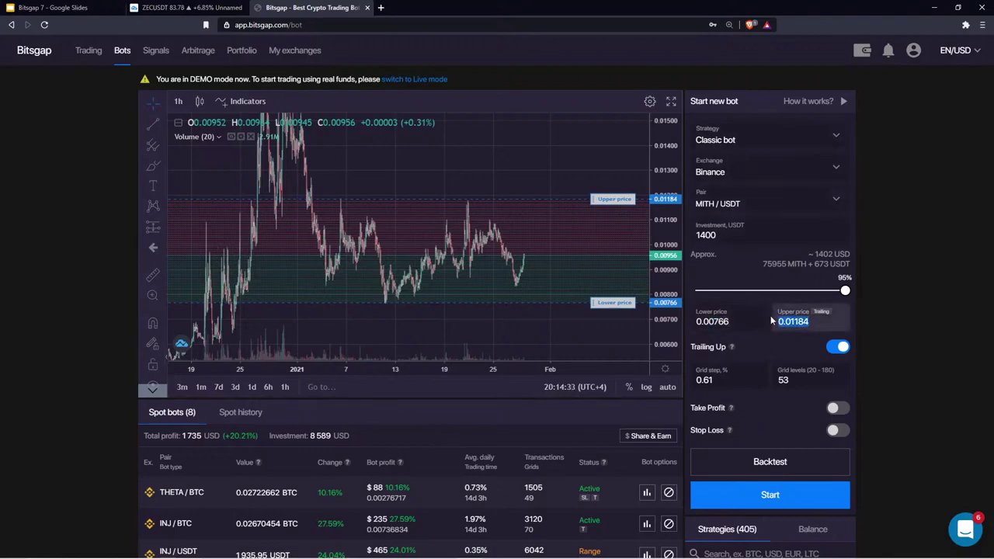
left_click(872, 293)
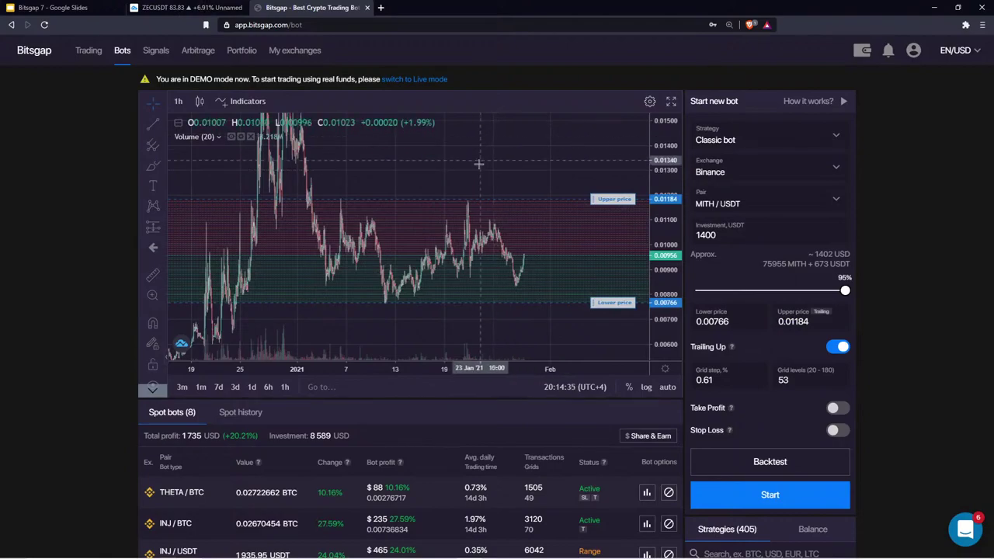
Step: Examine the MITH / USDT price history against the grid range and browse the chart's Fibonacci and pattern drawing tools
left_click_drag(514, 165, 458, 166)
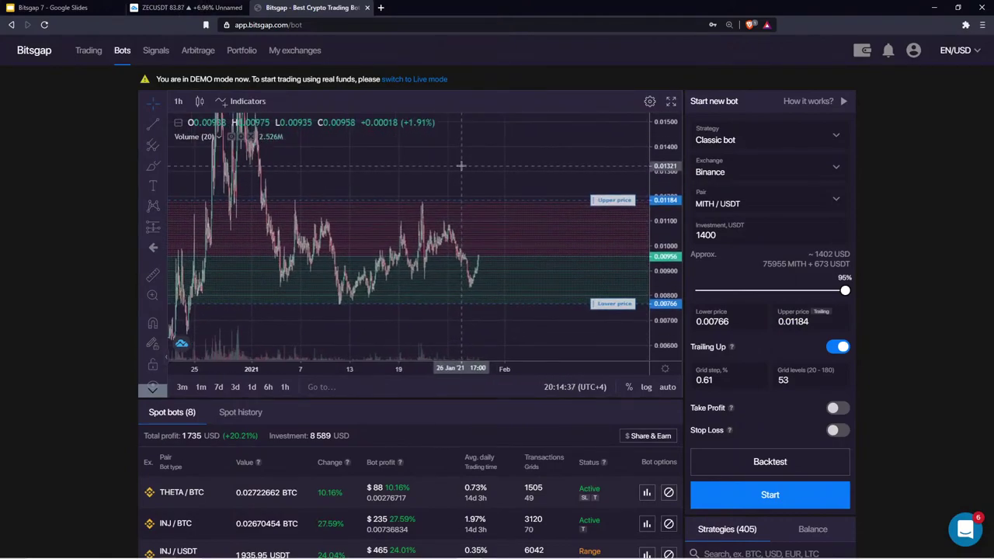
left_click_drag(566, 162, 590, 159)
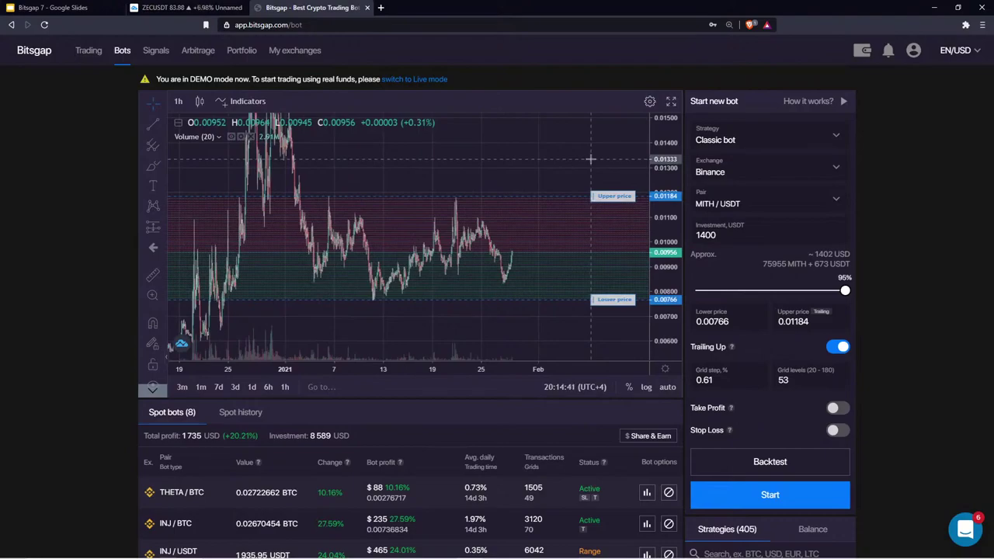
left_click_drag(468, 155, 437, 151)
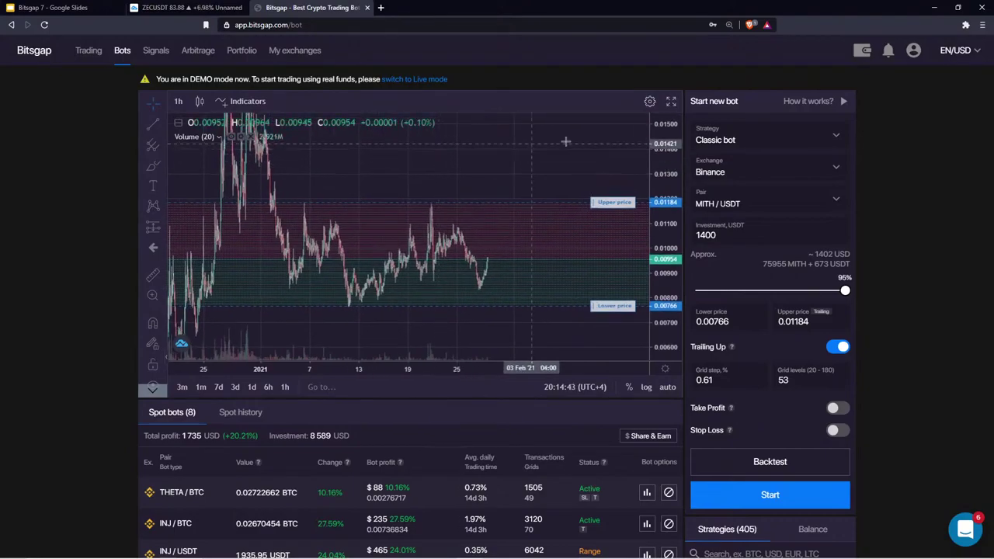
left_click_drag(655, 130, 657, 167)
left_click_drag(499, 184, 473, 207)
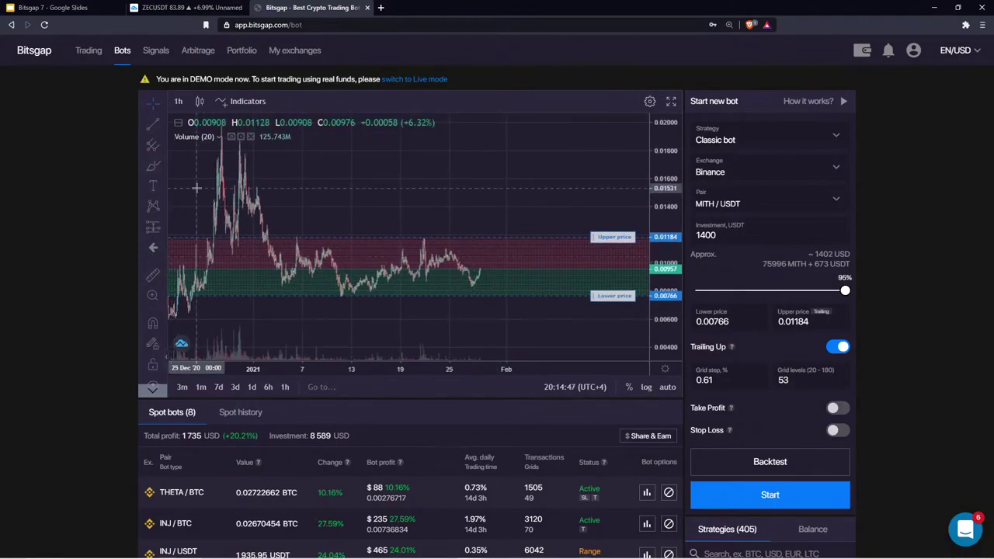
left_click(162, 146)
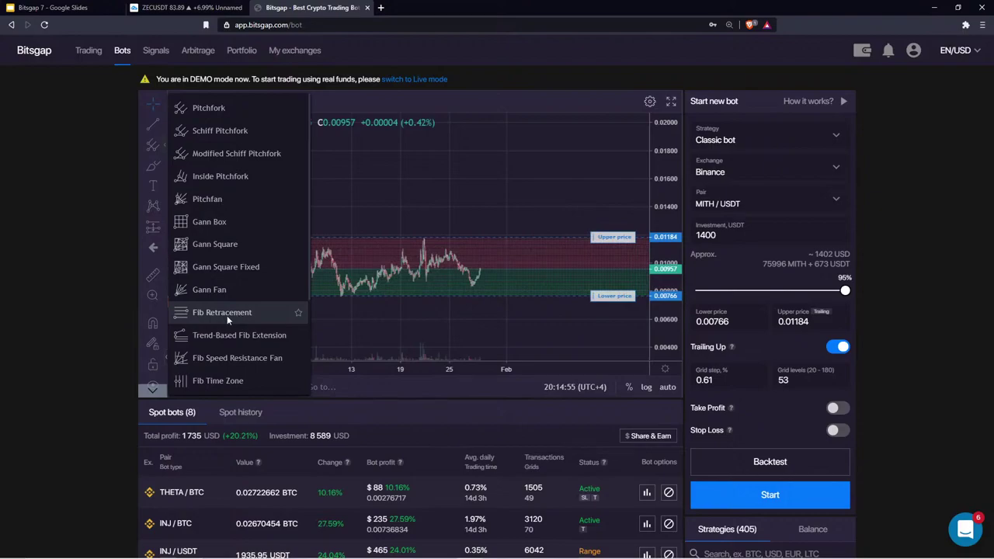
left_click(163, 208)
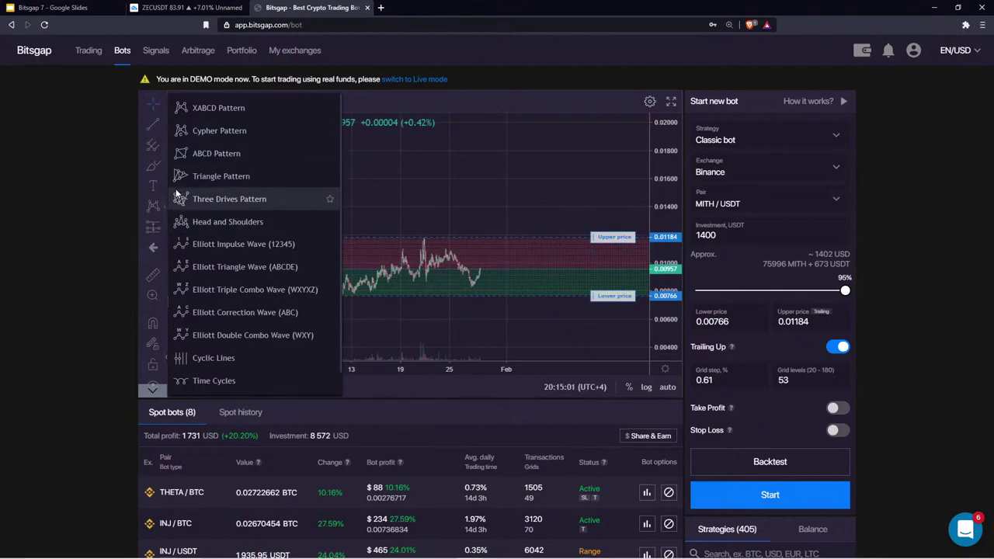
left_click(164, 208)
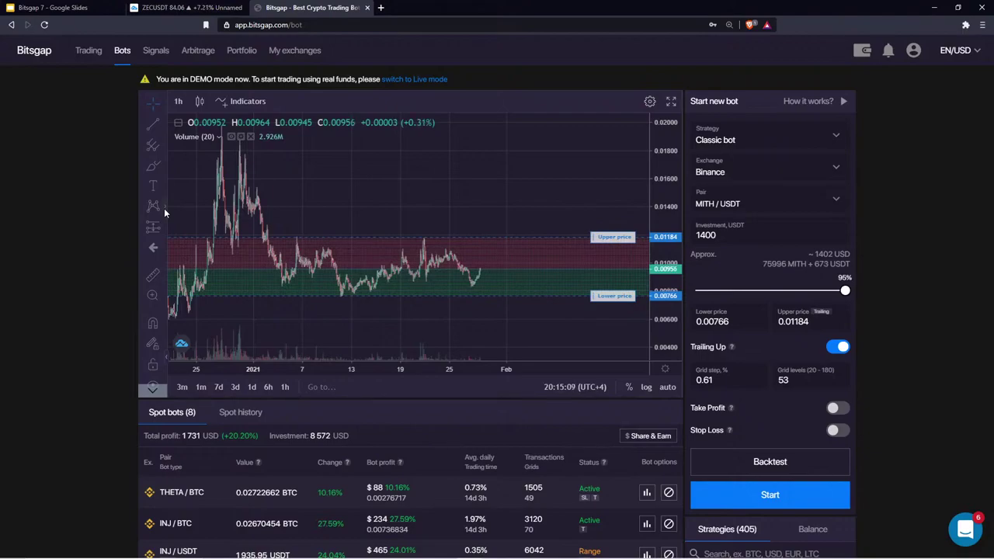
Step: Review the January price swings between the lower and upper prices and open the list of bot strategies
scroll(410, 161, "left", 3)
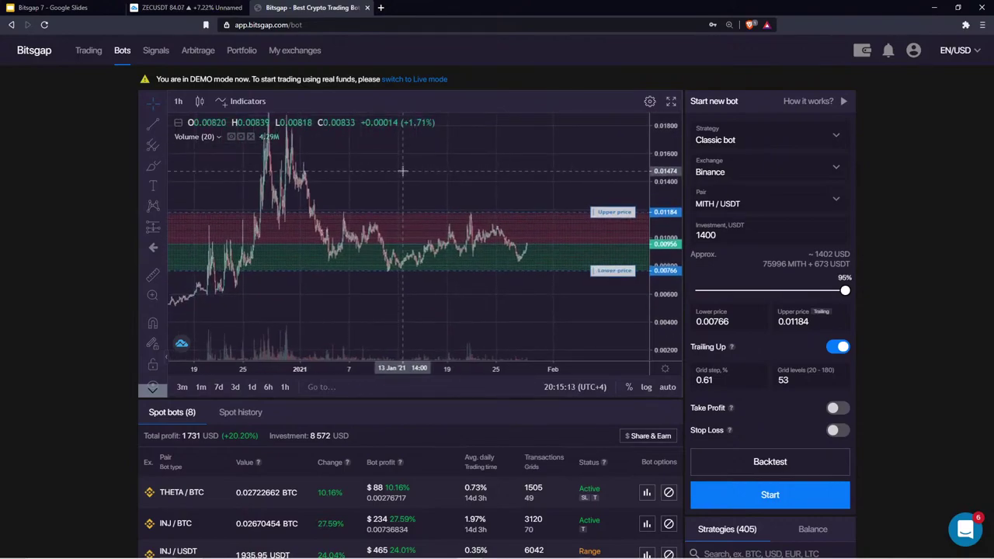
scroll(402, 171, "up", 3)
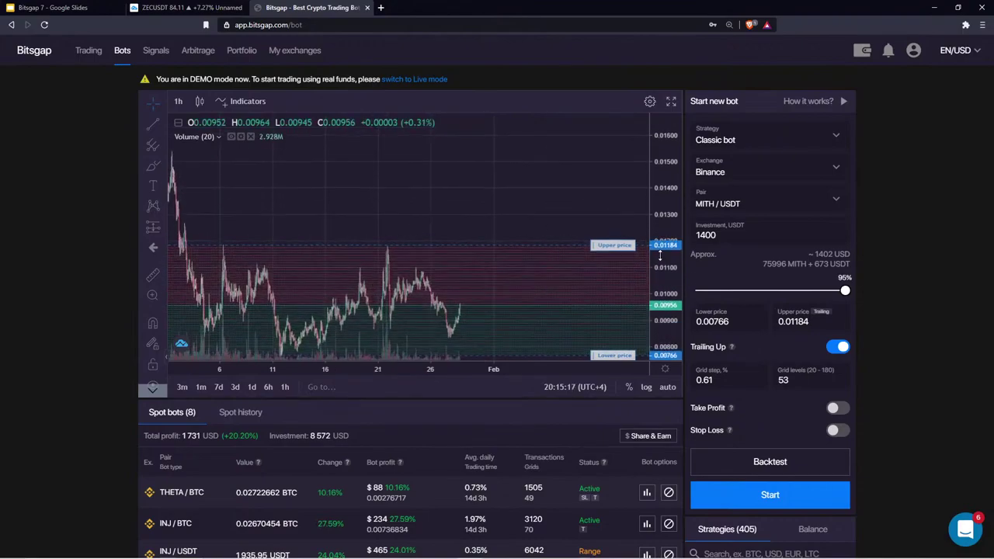
left_click_drag(464, 212, 513, 162)
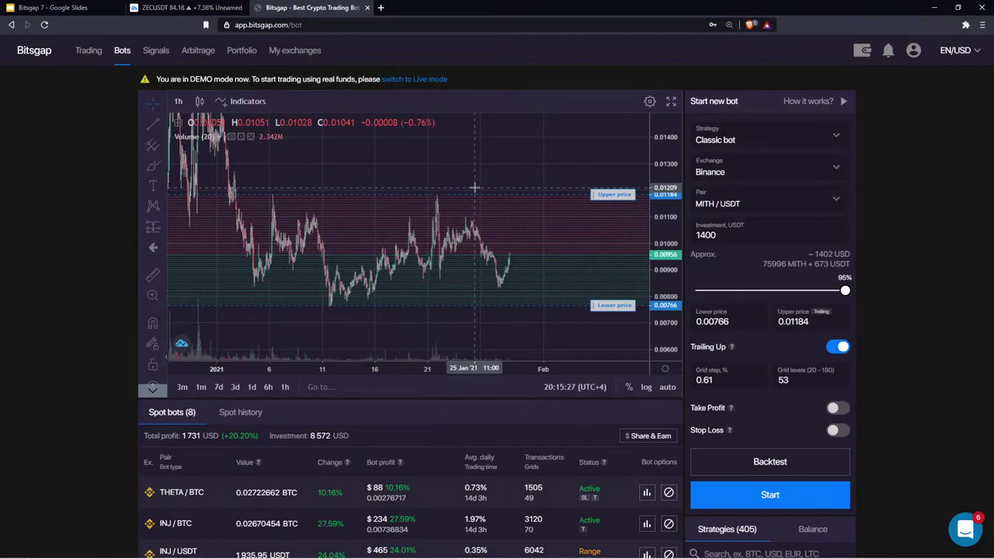
left_click_drag(487, 177, 514, 168)
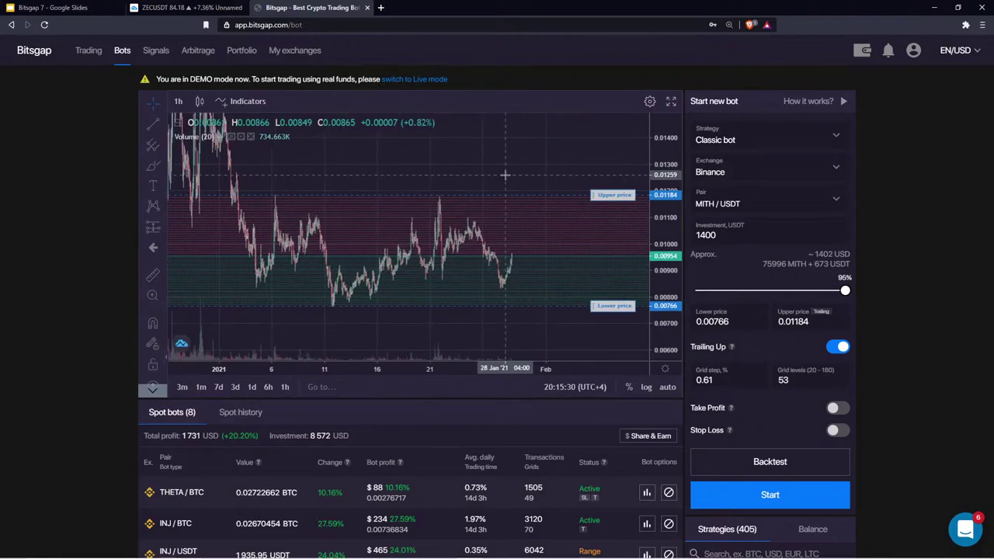
left_click(768, 136)
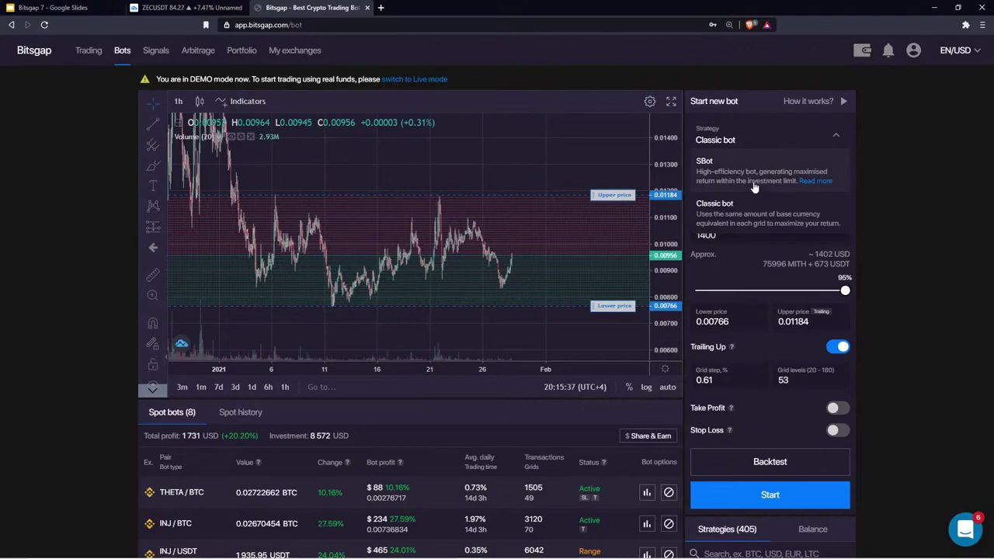
left_click_drag(517, 158, 471, 160)
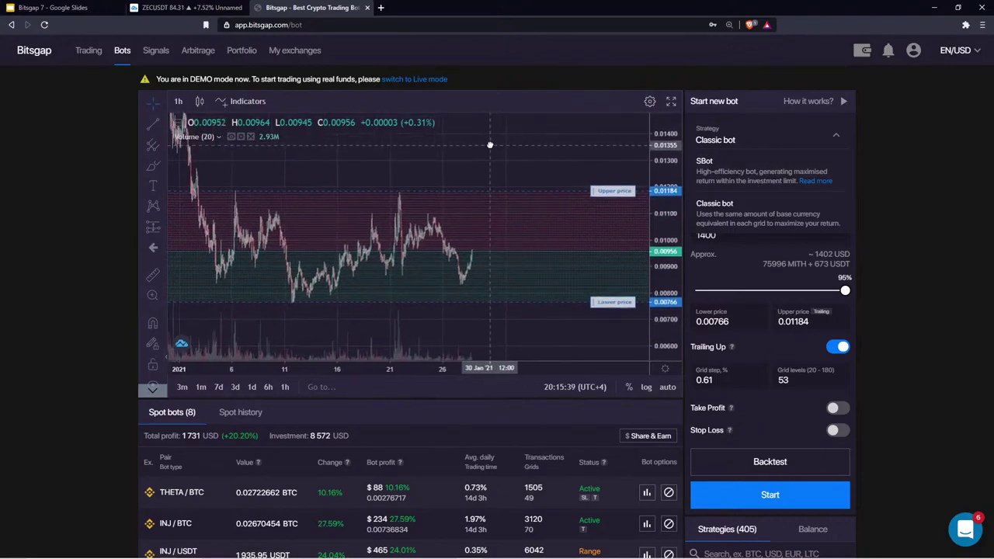
Step: Draw a yellow brush wave following the January price swings and continuing past the latest candle into February, removing any stray stroke
left_click(152, 164)
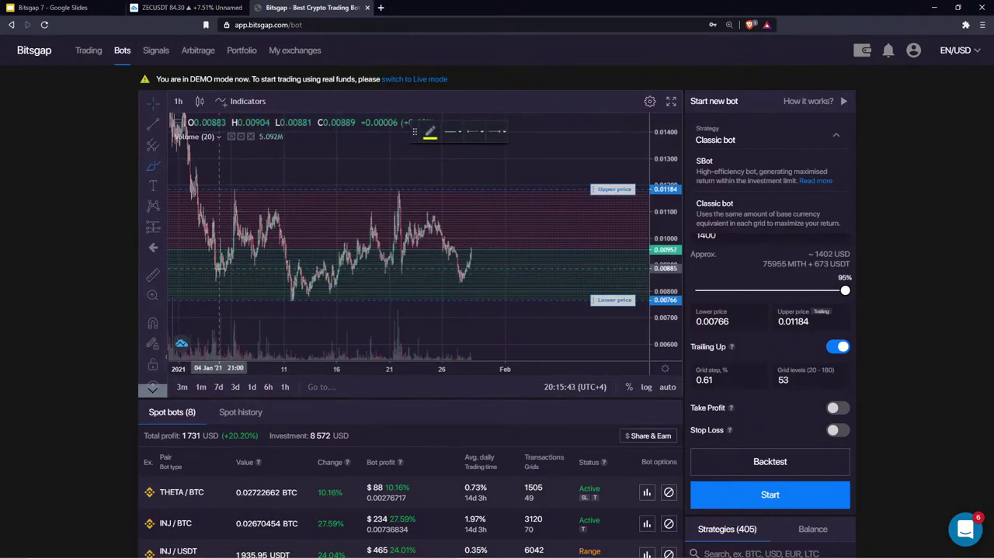
left_click_drag(216, 272, 228, 244)
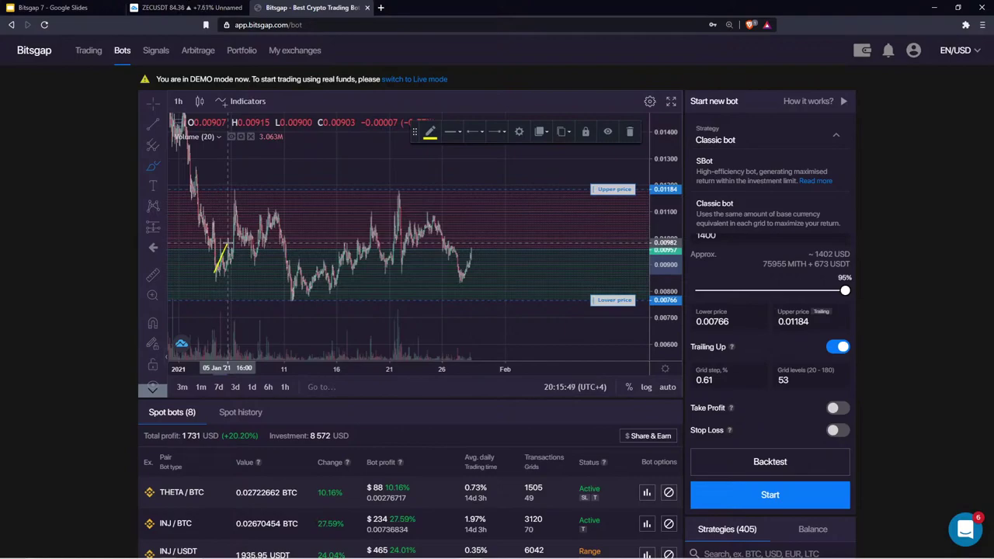
mouse_move(227, 243)
left_mouse_down()
mouse_move(277, 218)
mouse_move(300, 285)
mouse_move(328, 282)
mouse_move(402, 201)
mouse_move(452, 281)
mouse_move(505, 206)
mouse_move(534, 285)
mouse_move(572, 237)
mouse_move(607, 222)
mouse_move(619, 260)
left_mouse_up()
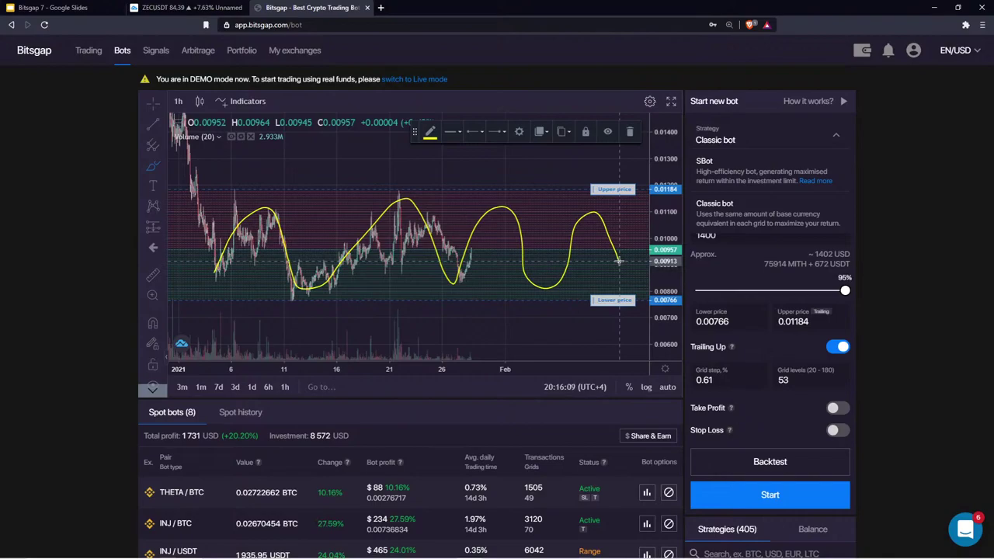
scroll(489, 174, "down", 2)
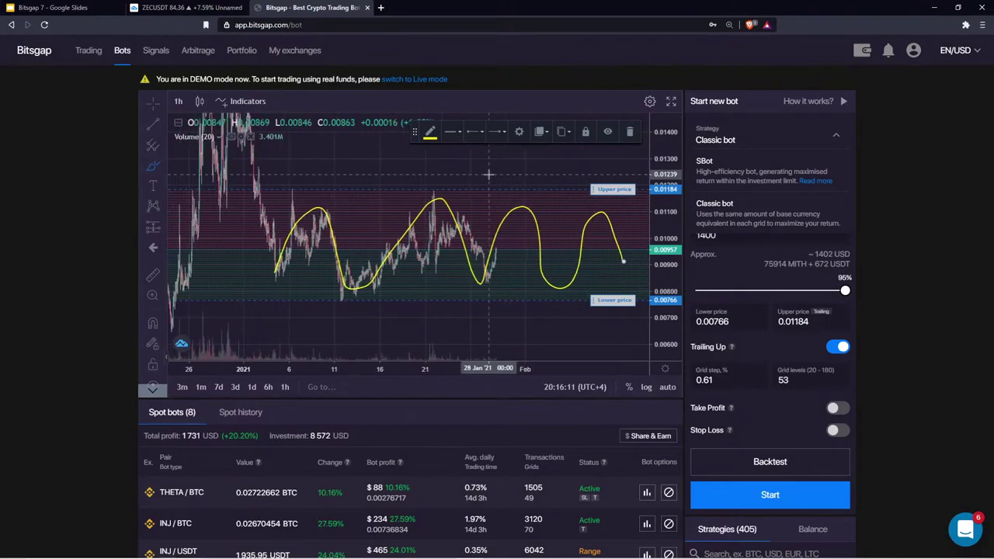
left_click_drag(497, 172, 442, 172)
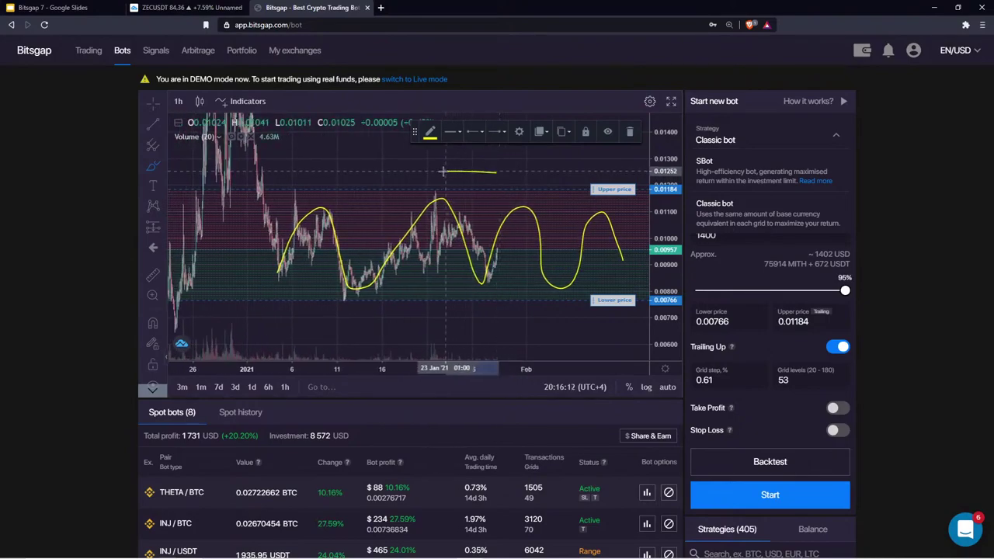
left_click(628, 134)
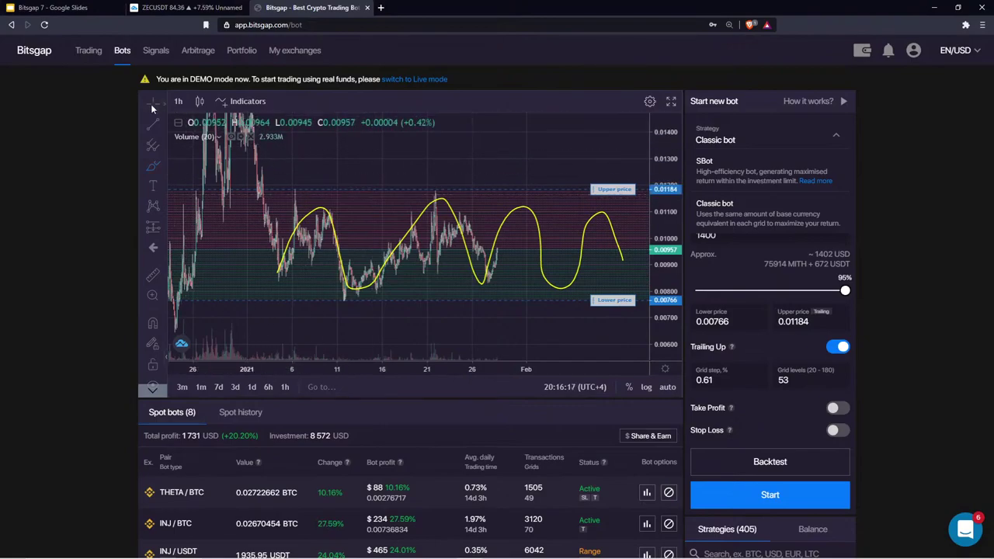
Step: Delete the yellow brush wave from the price chart
left_click(426, 210)
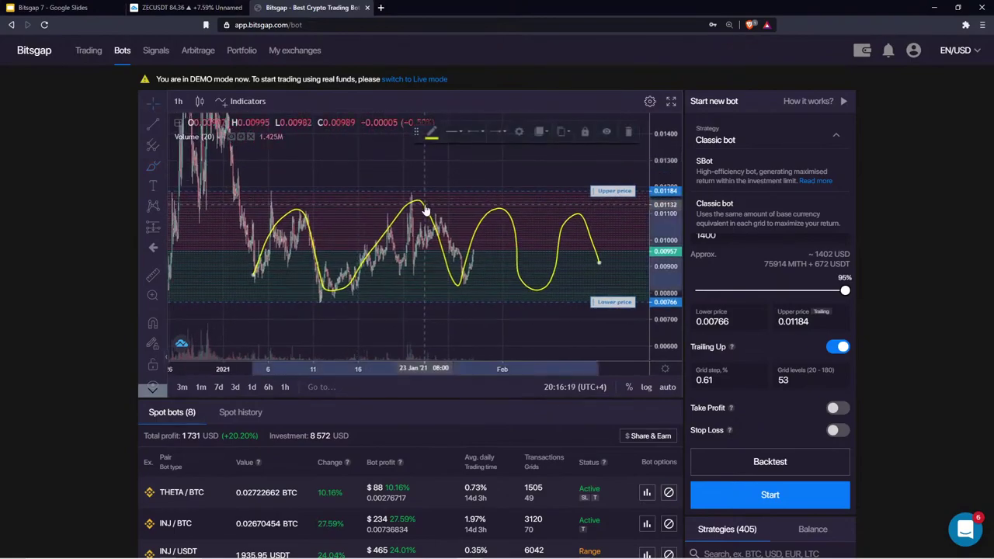
left_click_drag(475, 241, 454, 267)
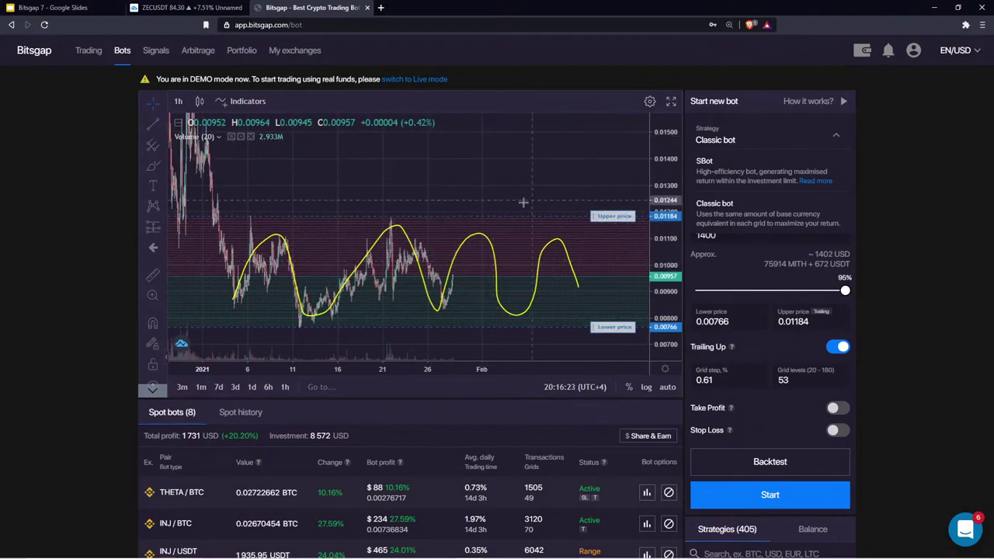
left_click_drag(523, 203, 531, 154)
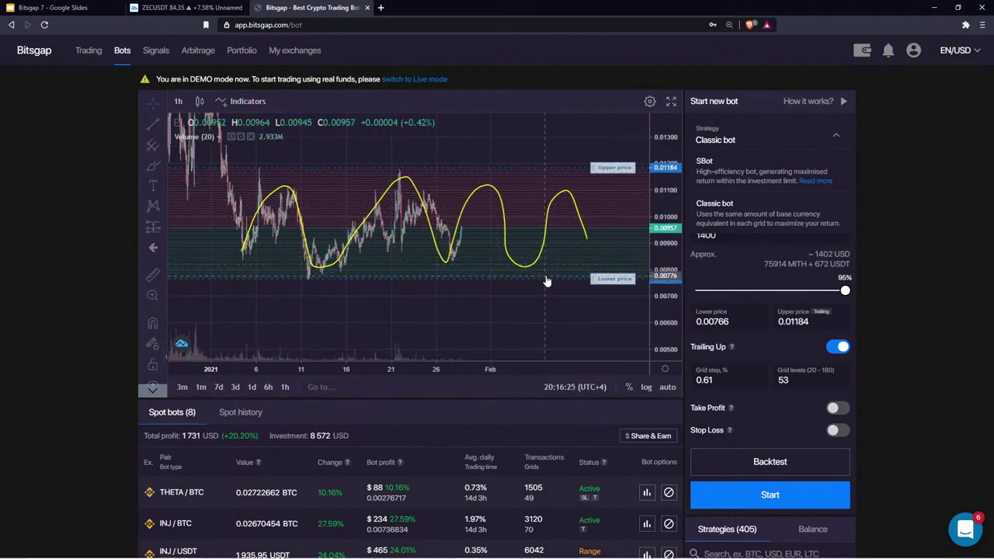
left_click_drag(579, 322, 538, 254)
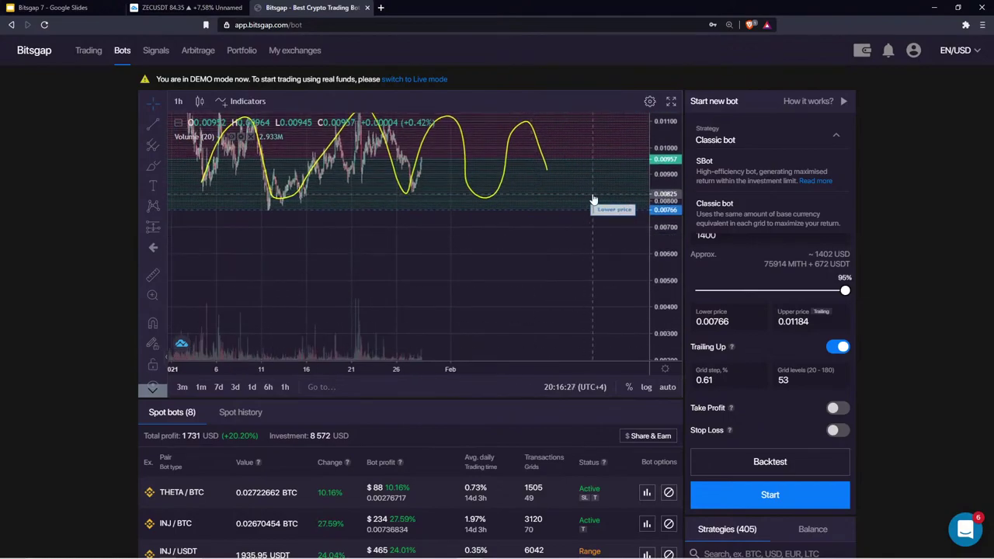
left_click_drag(593, 200, 548, 337)
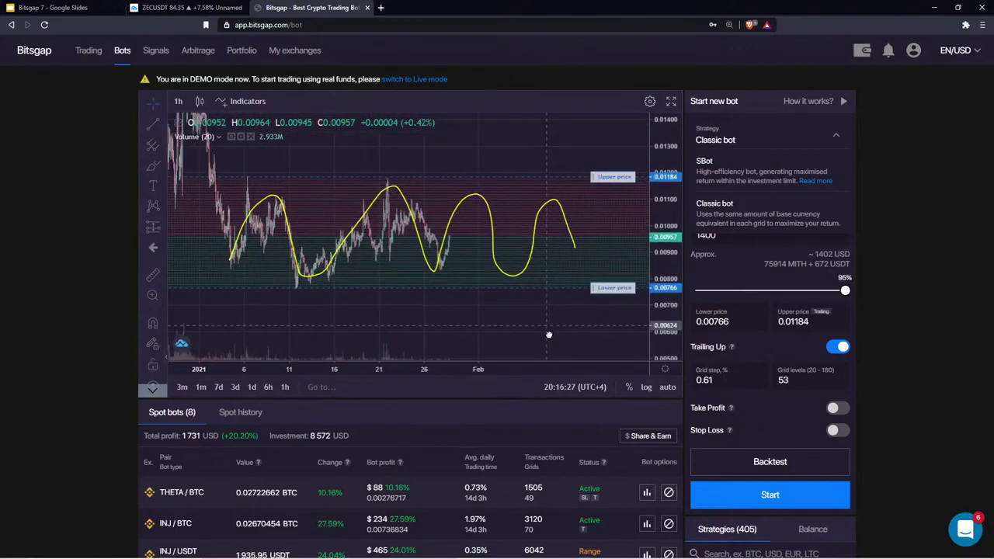
left_click(542, 238)
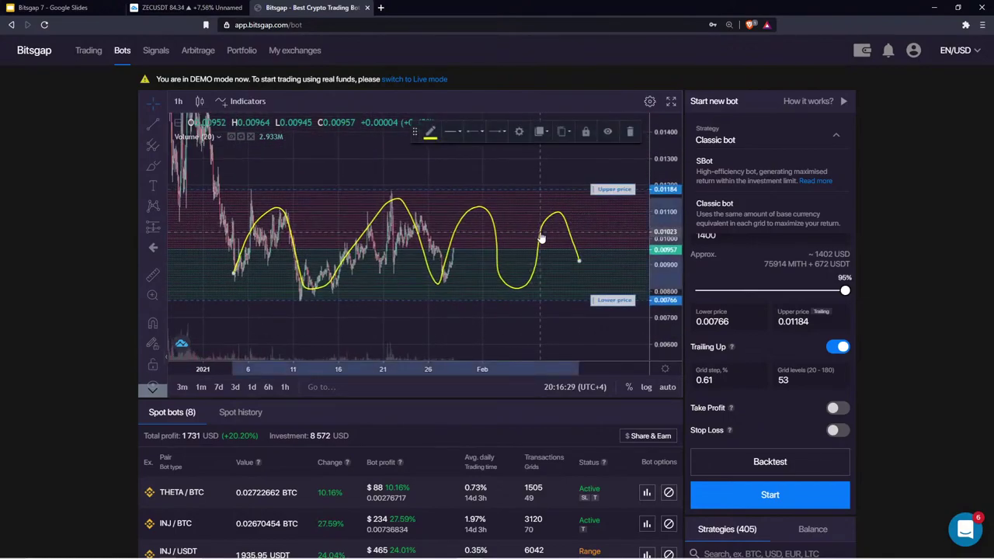
left_click(629, 132)
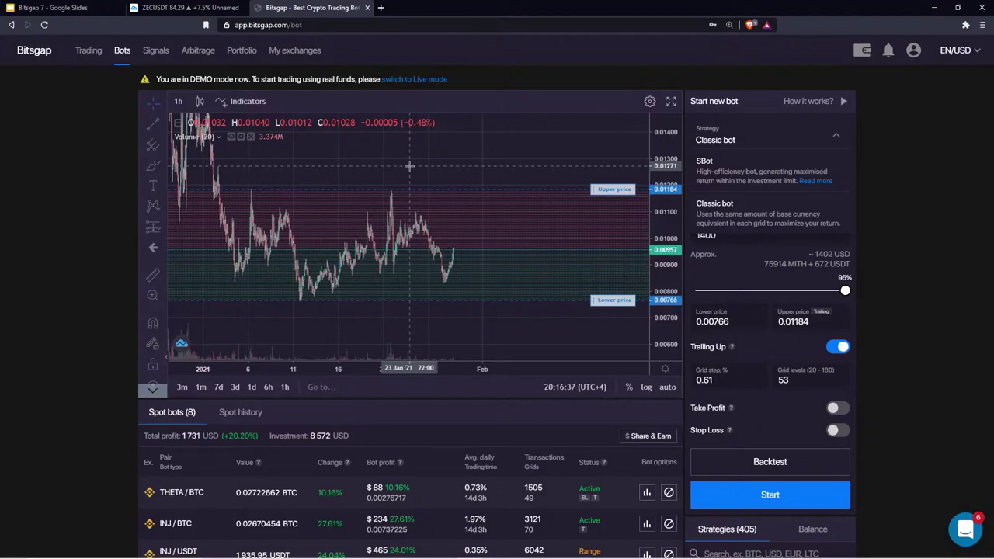
Step: Change the bot strategy to SBot and narrow its range on the chart to an upper price of 0.01187 and lower price of 0.00772
left_click(755, 162)
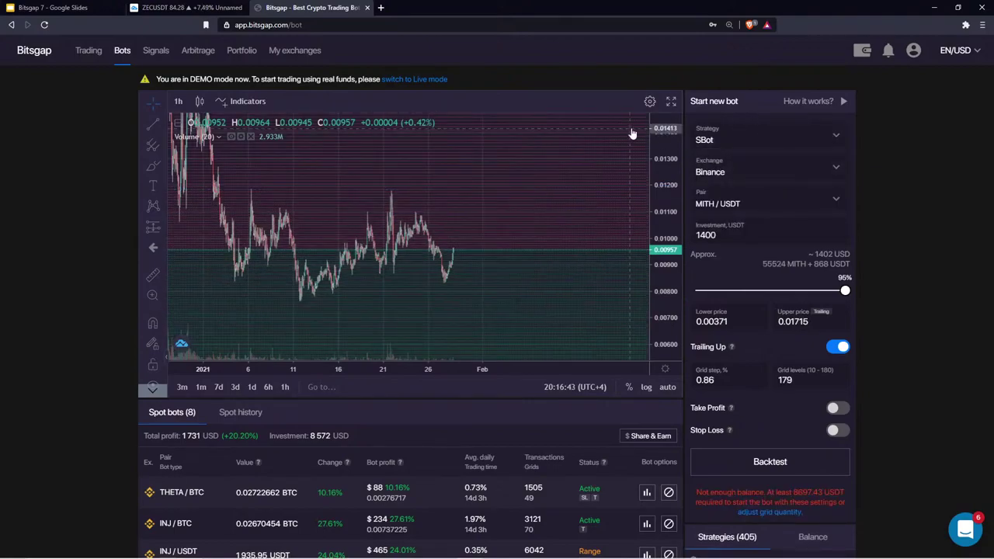
left_click_drag(590, 142, 590, 212)
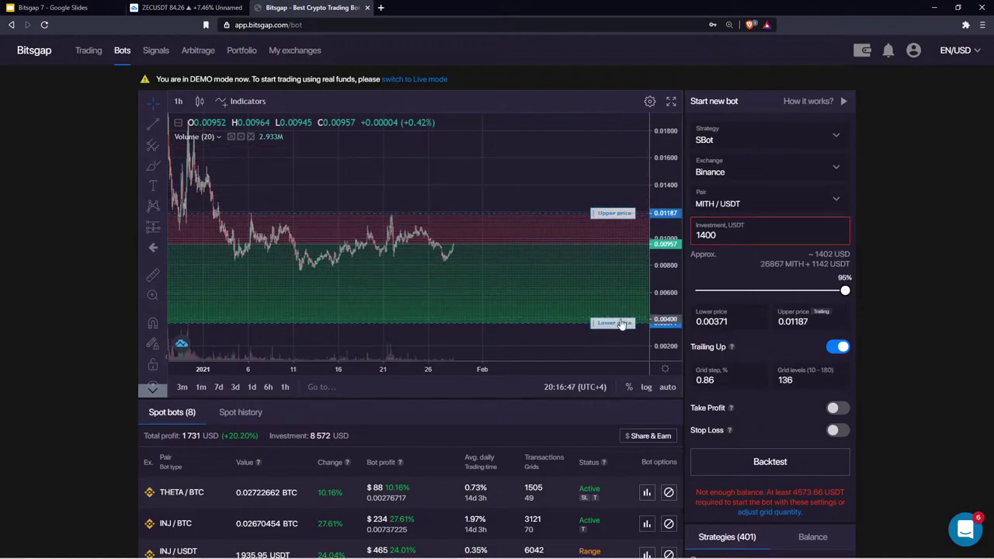
left_click_drag(617, 322, 616, 269)
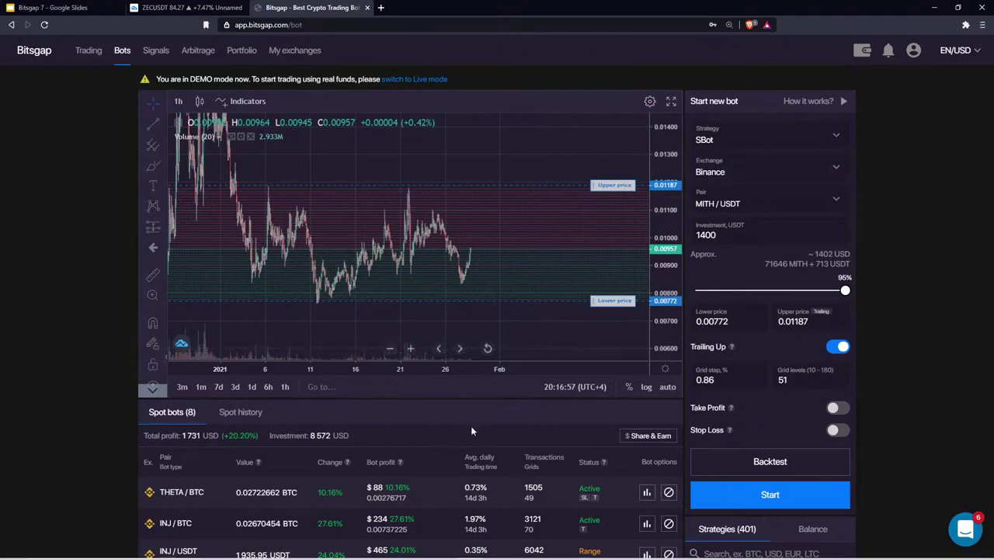
Step: Inspect the SBot's grid lines around the current MITH / USDT price and the late-January price movement up close
left_click_drag(524, 264, 492, 260)
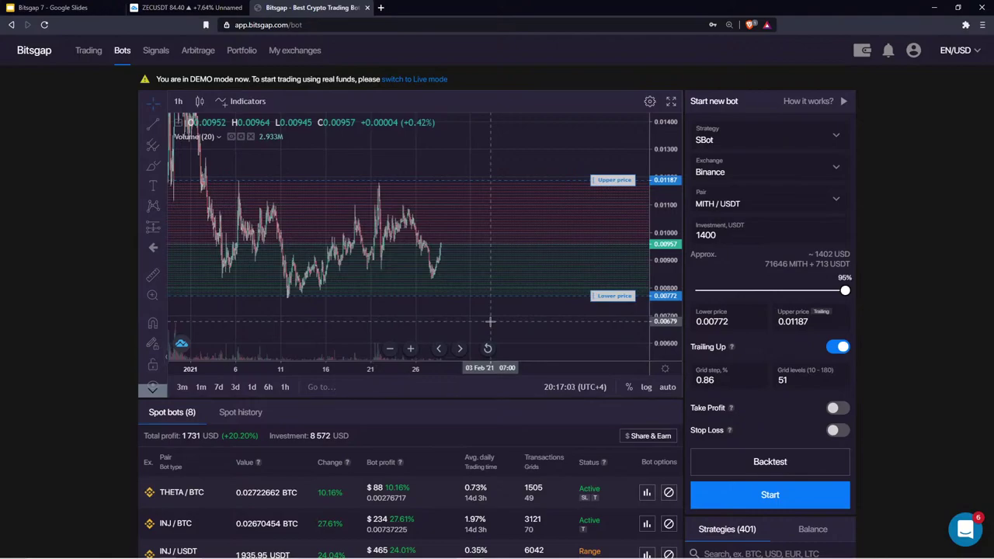
scroll(493, 272, "up", 3)
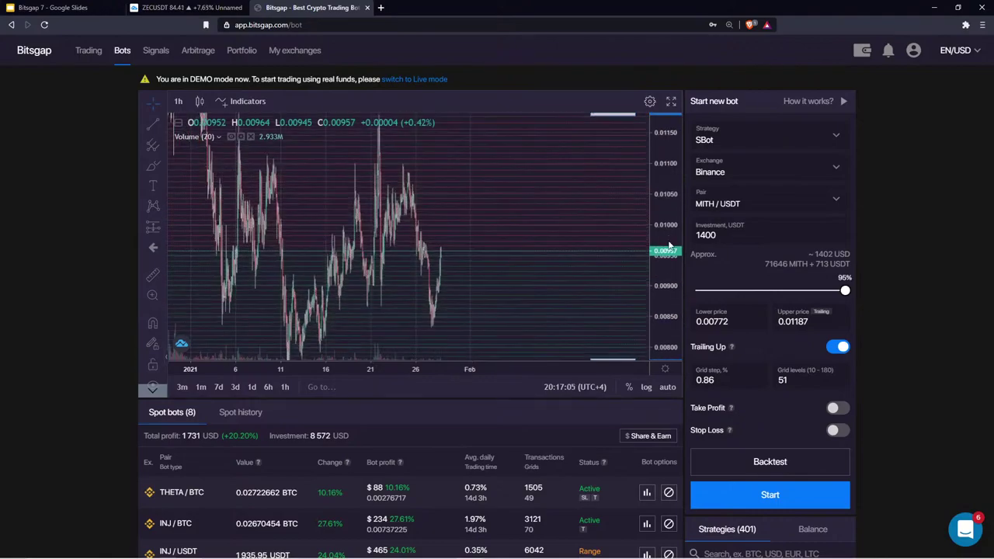
scroll(494, 268, "up", 2)
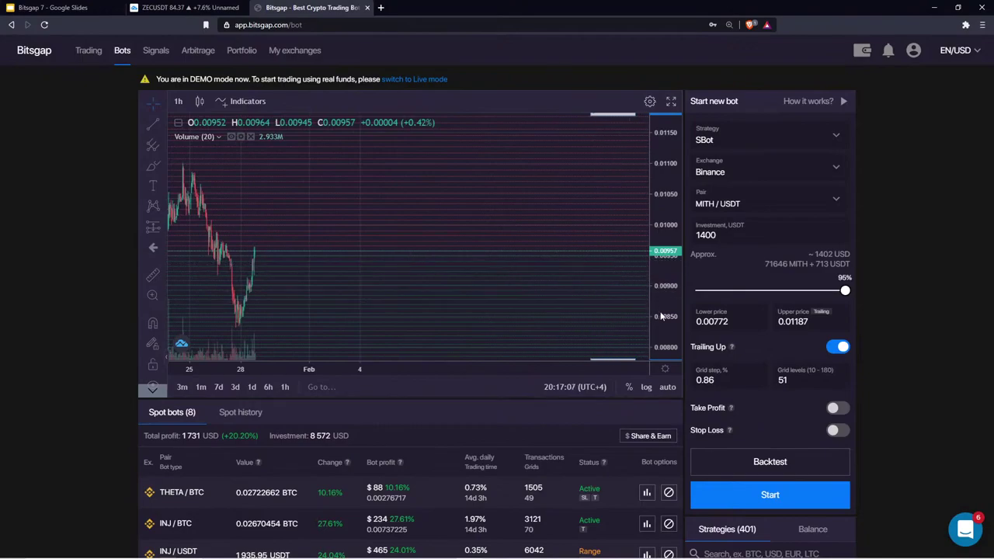
left_click_drag(659, 202, 649, 268)
left_click_drag(463, 215, 501, 211)
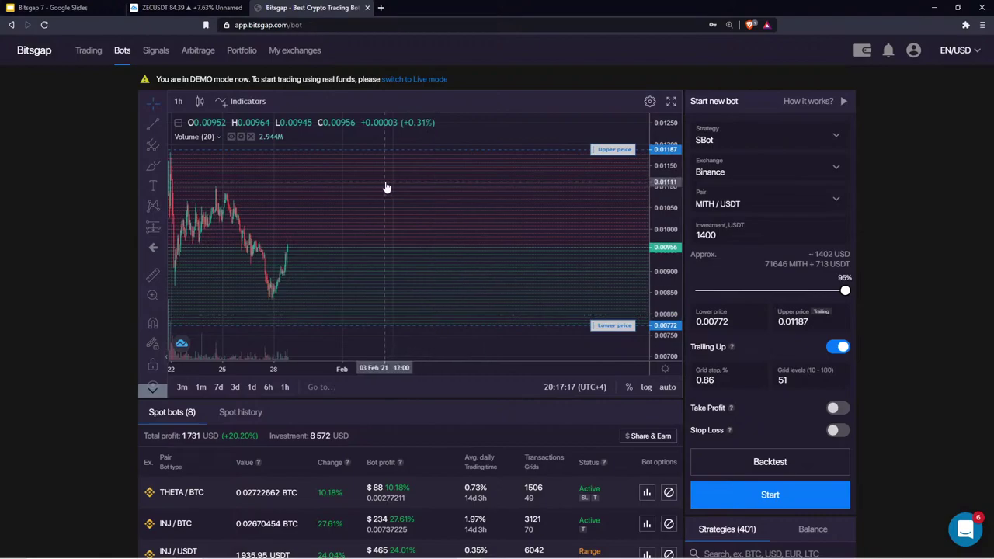
left_click_drag(477, 171, 598, 171)
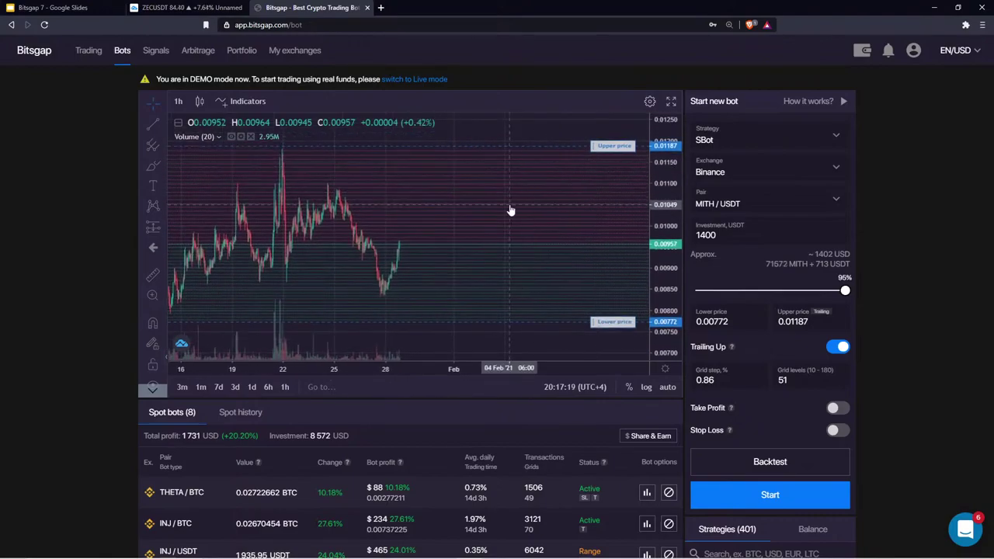
left_click_drag(414, 215, 439, 232)
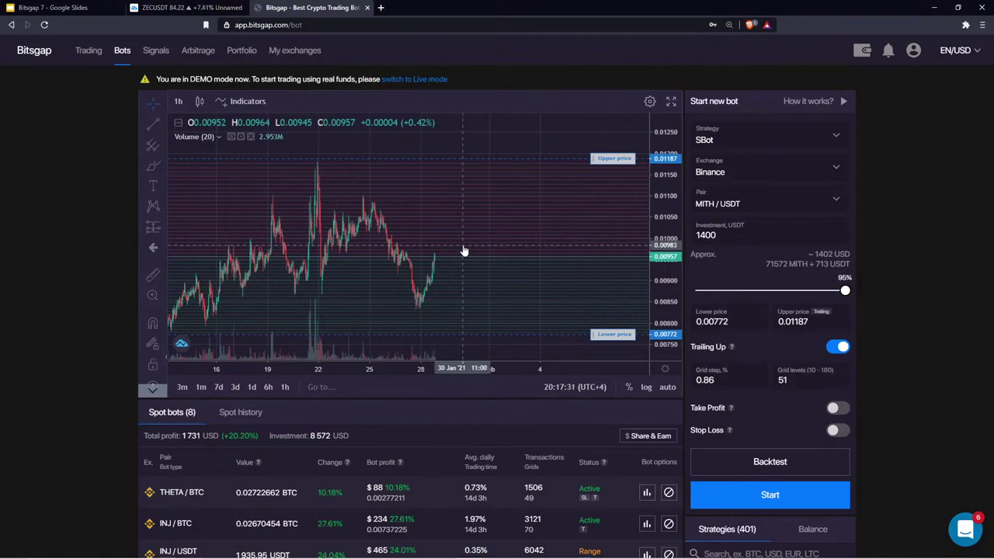
Step: Draw a flat yellow brush loop just after the latest candle around 0.0085, and delete it from the chart
left_click(153, 165)
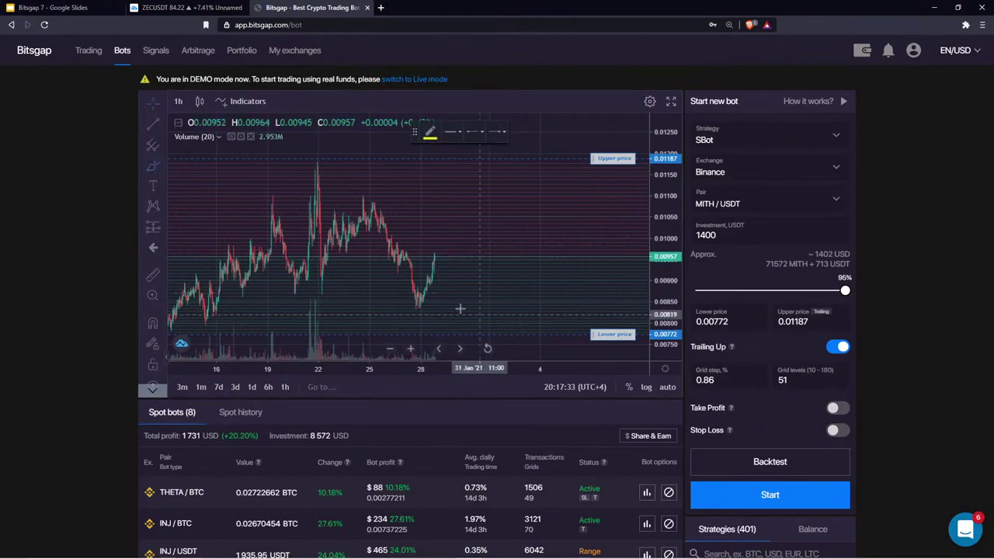
mouse_move(437, 297)
left_mouse_down()
mouse_move(501, 293)
mouse_move(437, 298)
left_mouse_up()
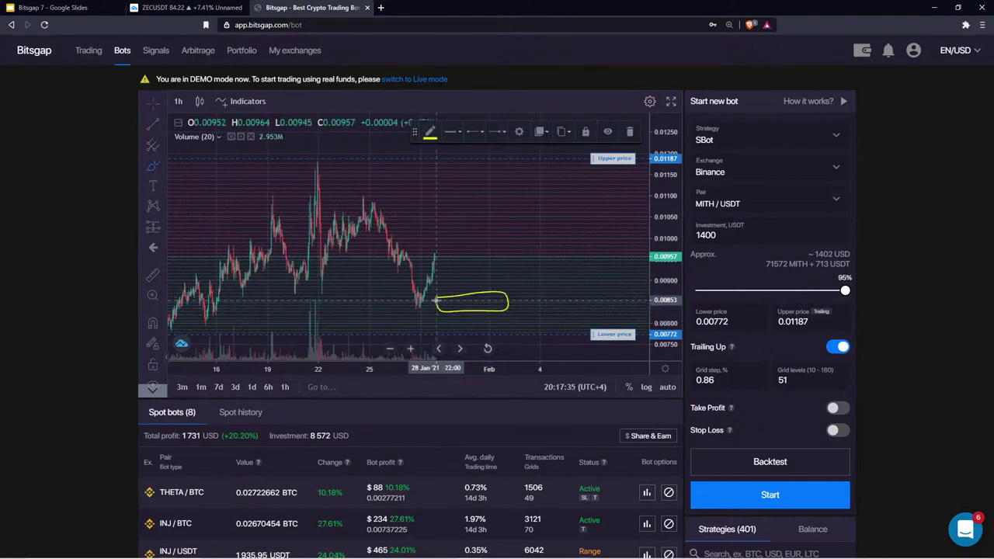
left_click(489, 252)
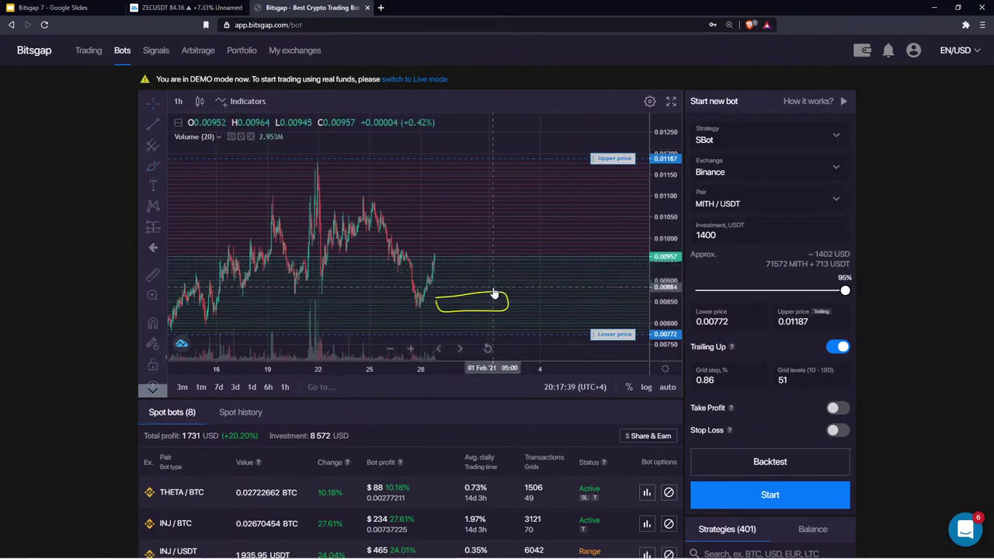
left_click(490, 297)
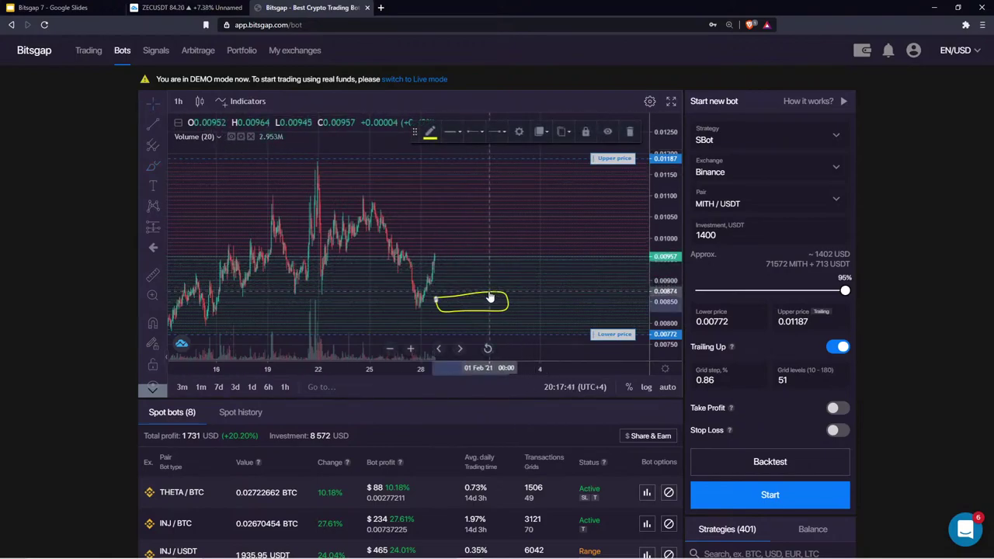
left_click(629, 132)
Step: Open the details of the THETA / BTC bot and sort its open orders by side to view the sell orders first
scroll(474, 410, "down", 2)
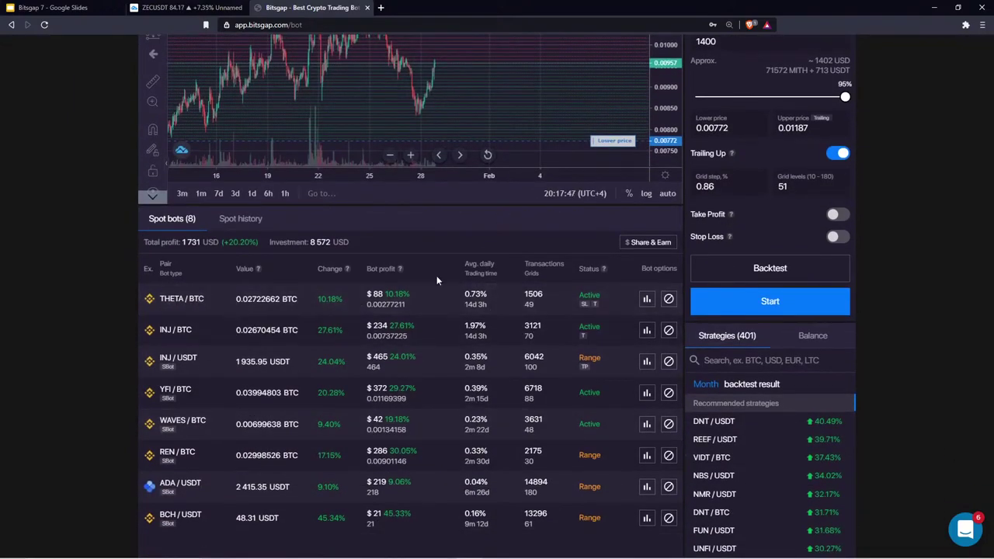
left_click(647, 300)
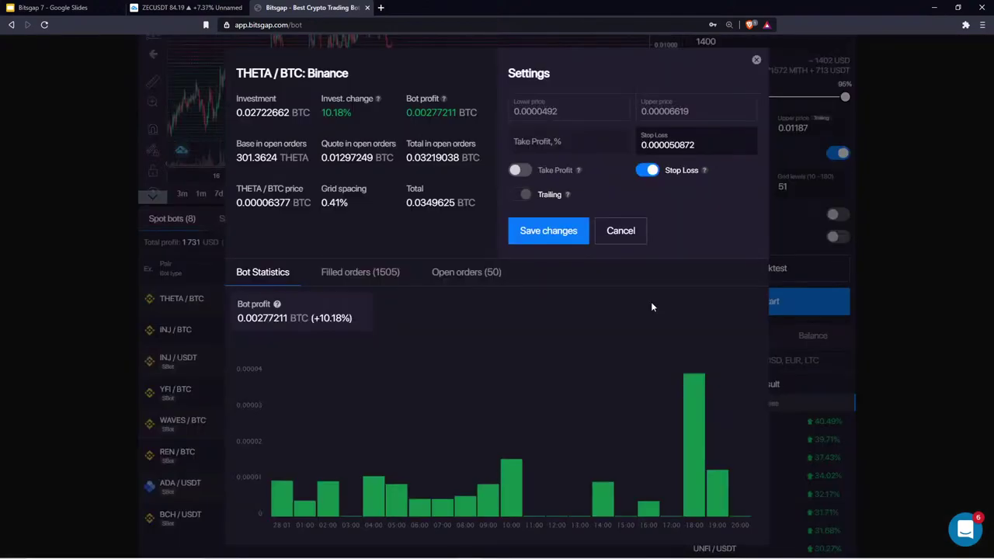
left_click(460, 274)
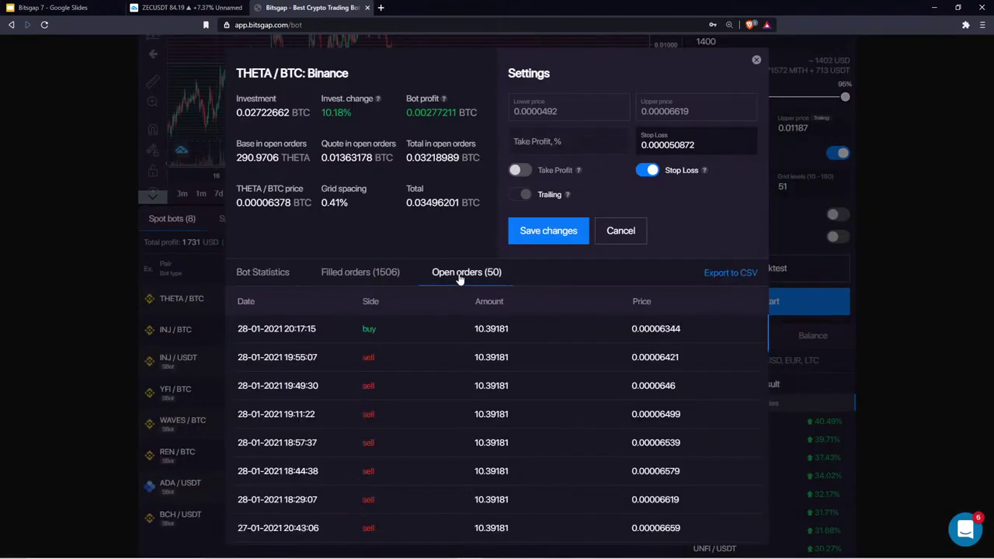
left_click(502, 307)
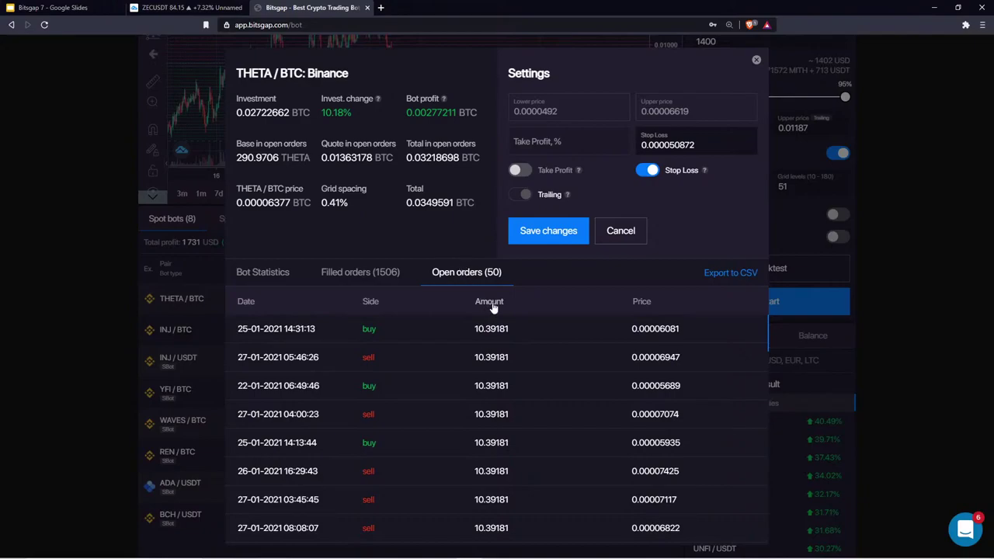
left_click(372, 307)
scroll(488, 398, "down", 5)
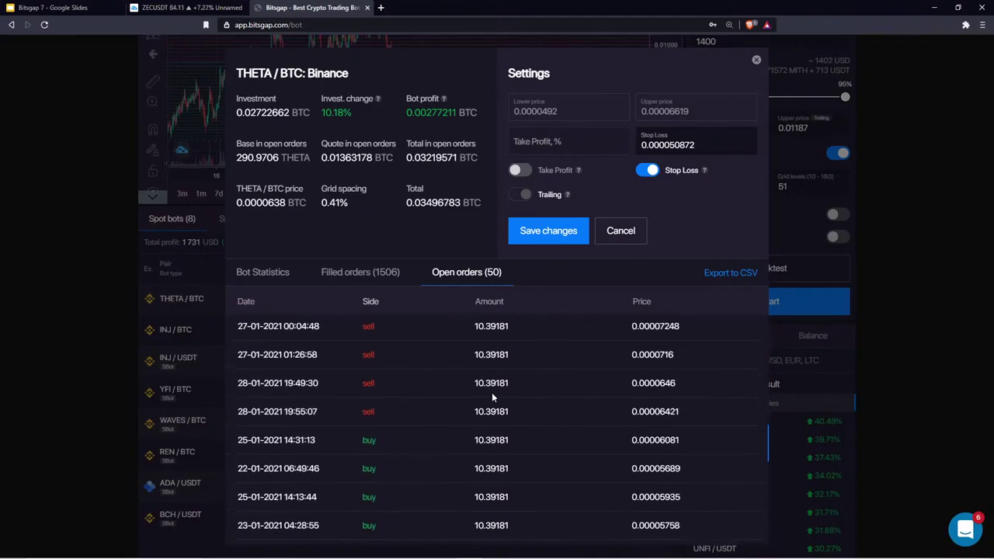
scroll(491, 392, "up", 2)
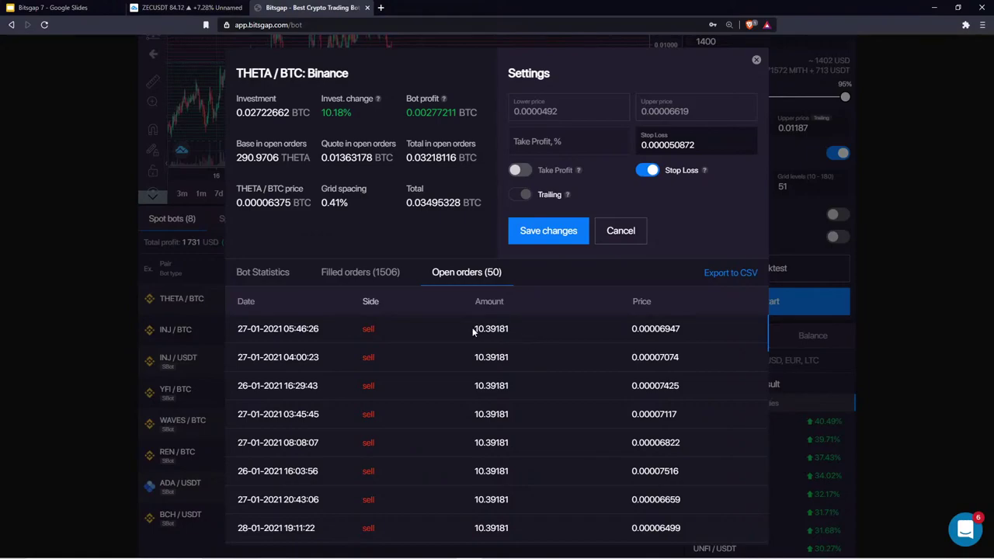
Step: Compare the amounts and prices of the first two THETA / BTC sell orders, and close the bot's details
left_click_drag(472, 330, 509, 332)
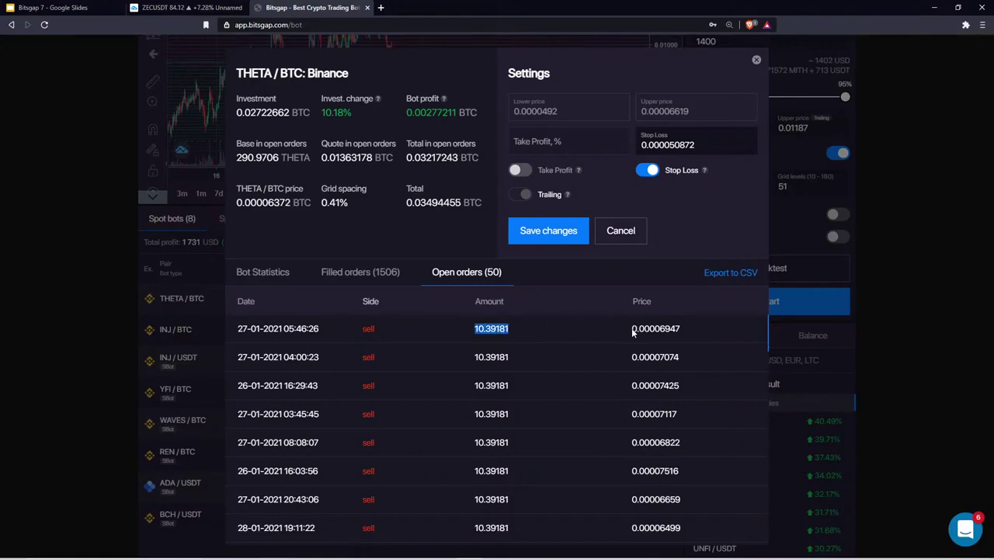
left_click_drag(631, 329, 671, 329)
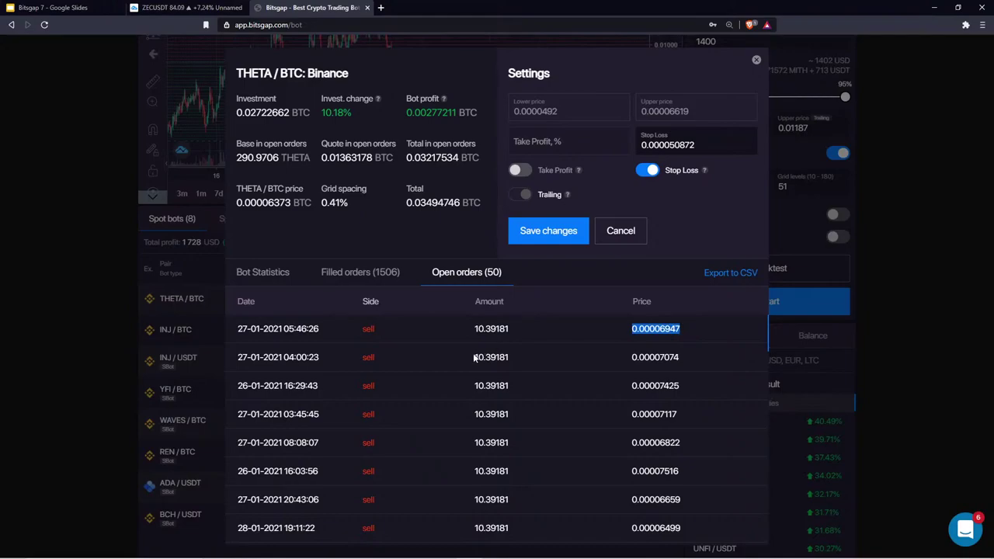
left_click_drag(473, 357, 509, 356)
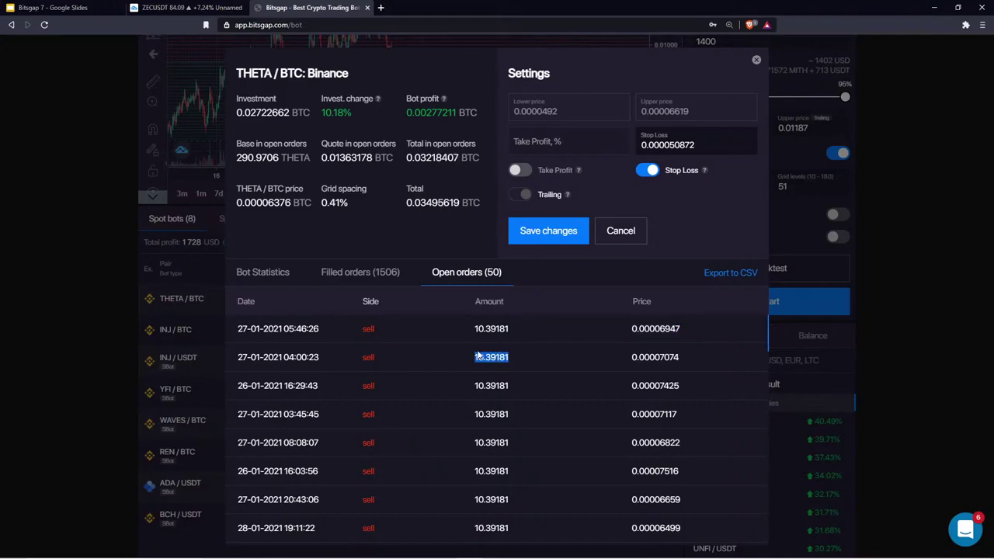
left_click(620, 355)
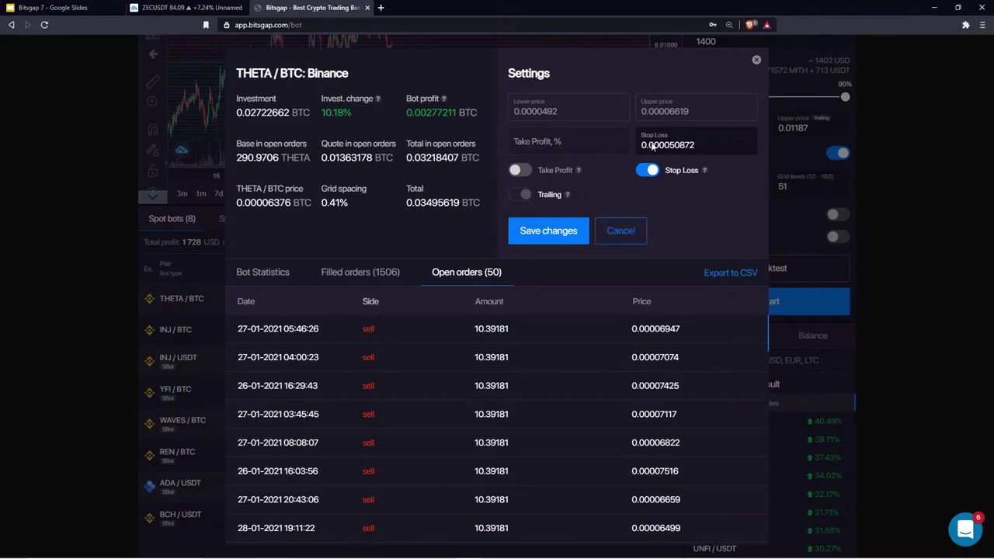
left_click(755, 60)
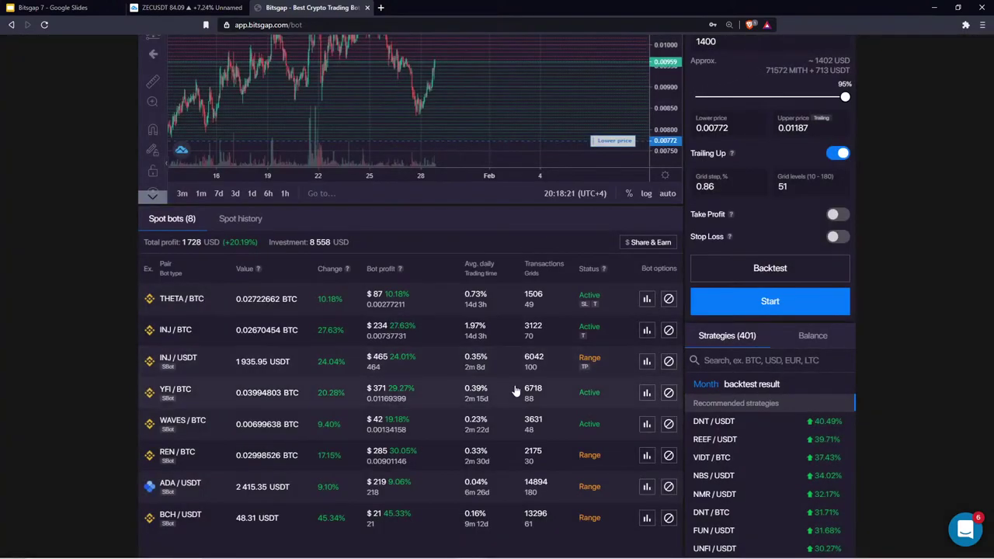
Step: Open the INJ / USDT SBot's open orders and compare the amounts and prices of the first buy orders
left_click(645, 362)
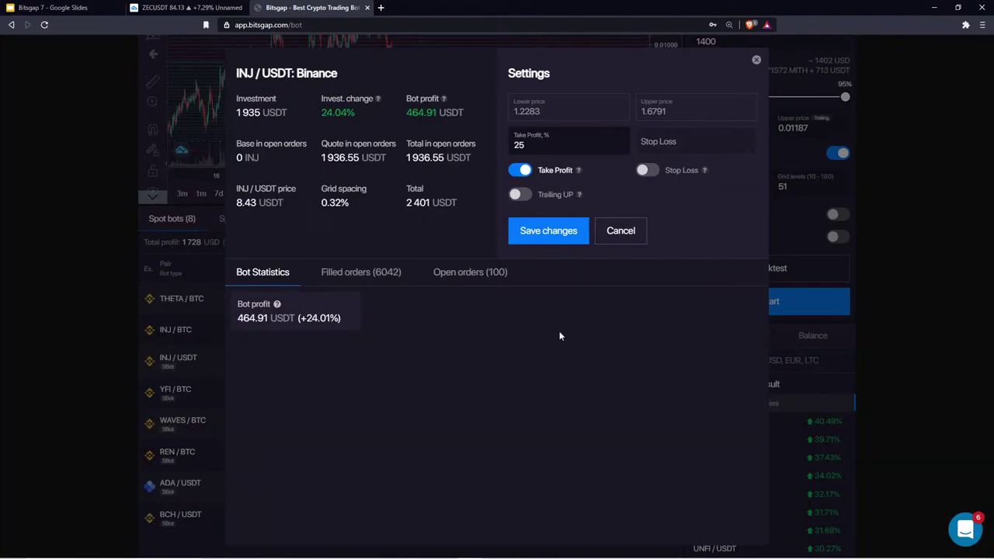
left_click(470, 272)
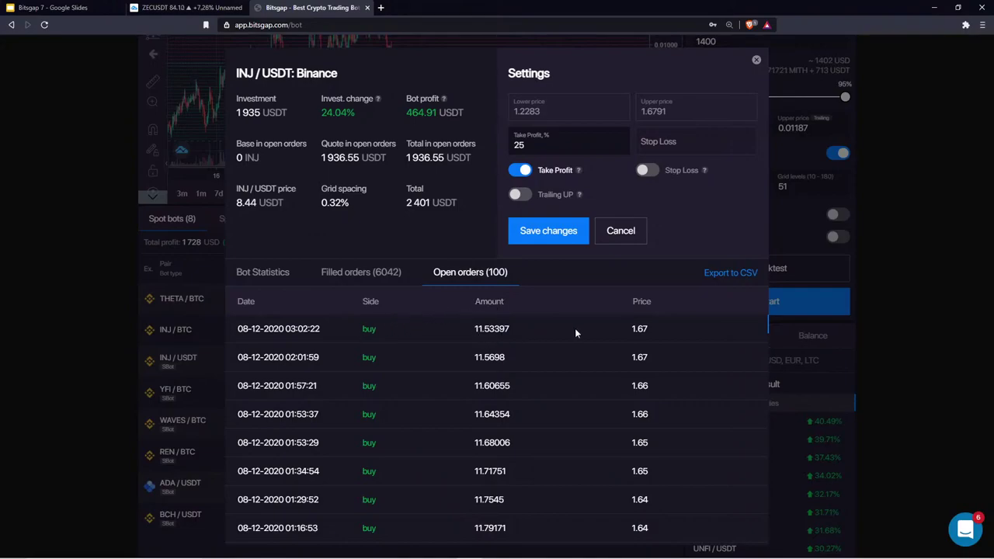
left_click_drag(621, 329, 654, 334)
scroll(489, 355, "down", 1)
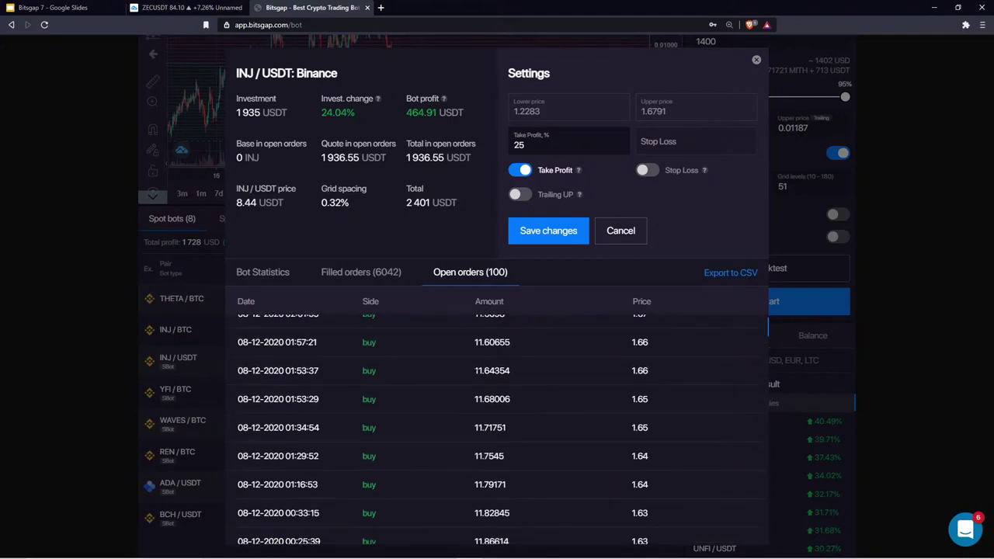
left_click_drag(473, 371, 514, 374)
scroll(514, 369, "up", 1)
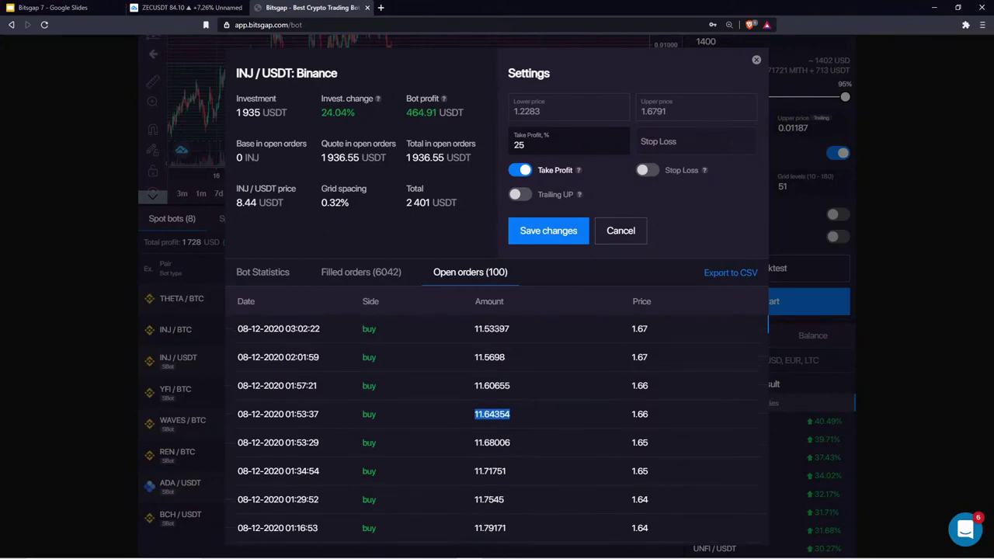
left_click(648, 330)
Step: Examine how order amounts change with price through the INJ / USDT buy order list, and close the bot's details
scroll(662, 347, "down", 2)
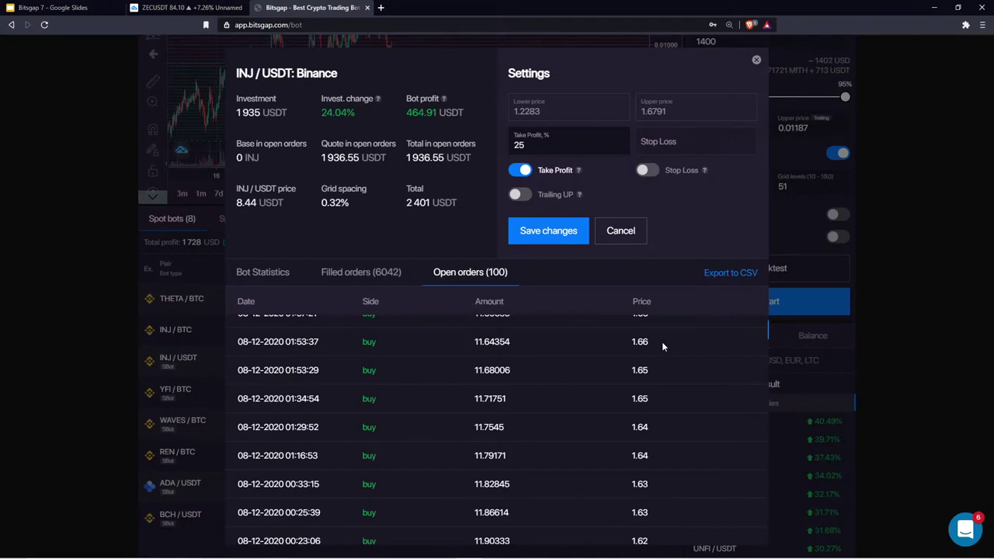
scroll(662, 346, "up", 2)
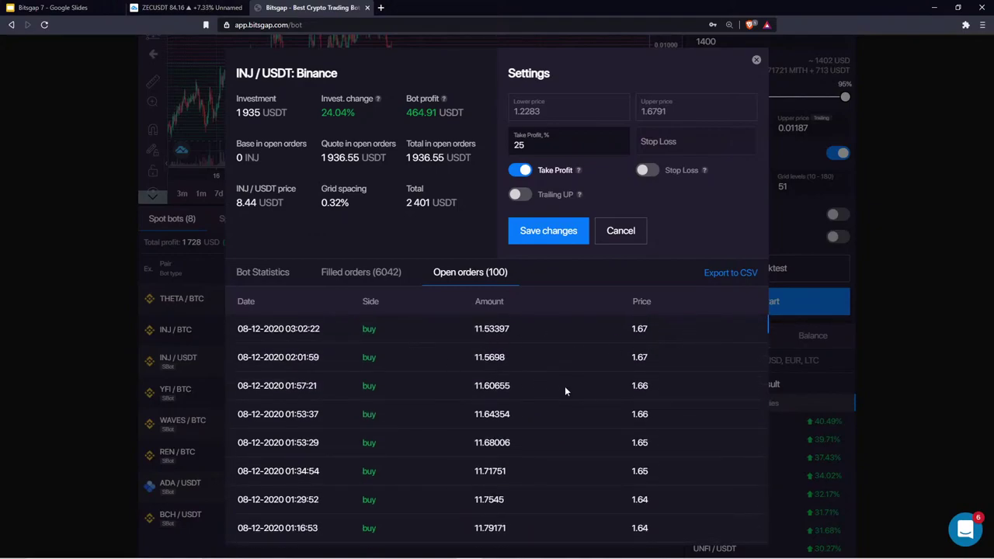
scroll(568, 392, "down", 15)
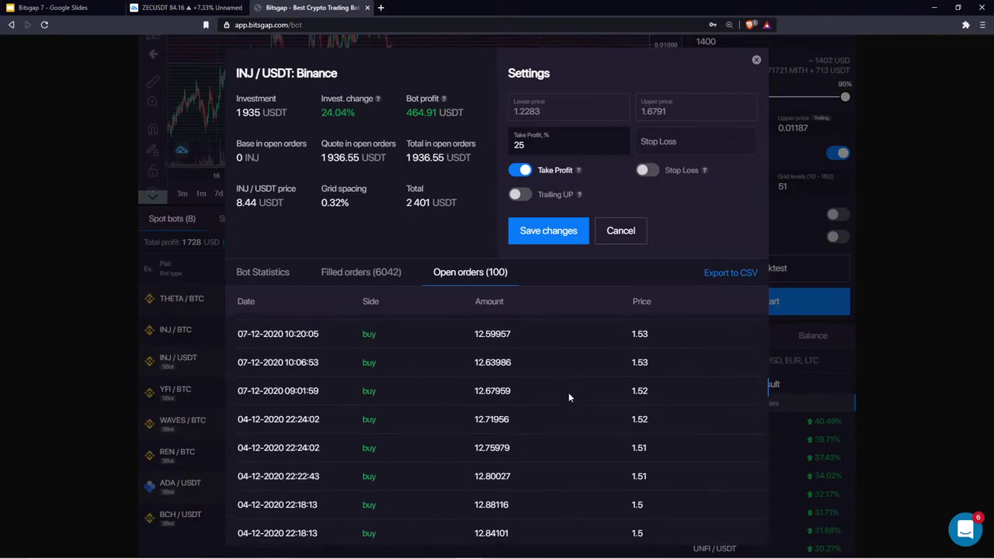
scroll(568, 395, "down", 10)
scroll(568, 394, "up", 12)
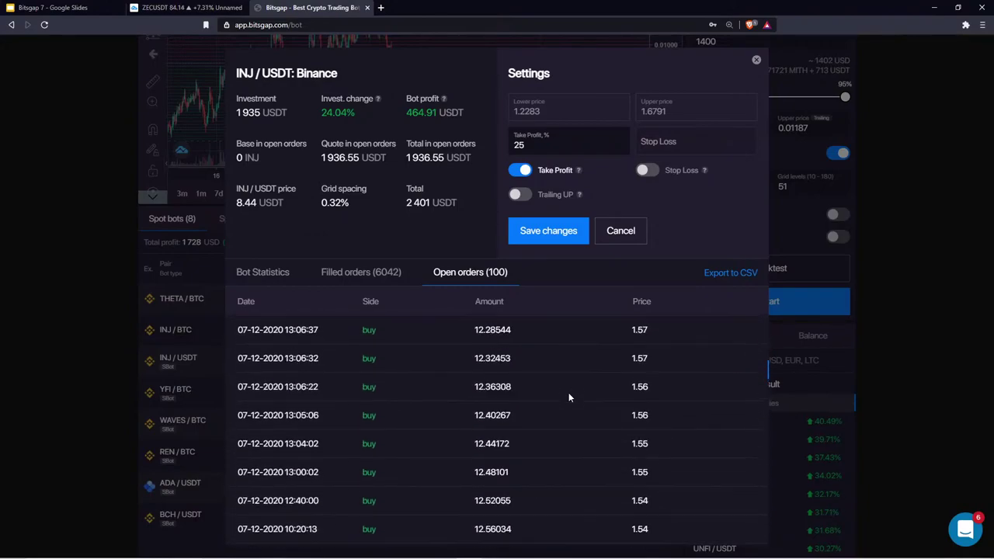
scroll(568, 396, "up", 5)
left_click(755, 60)
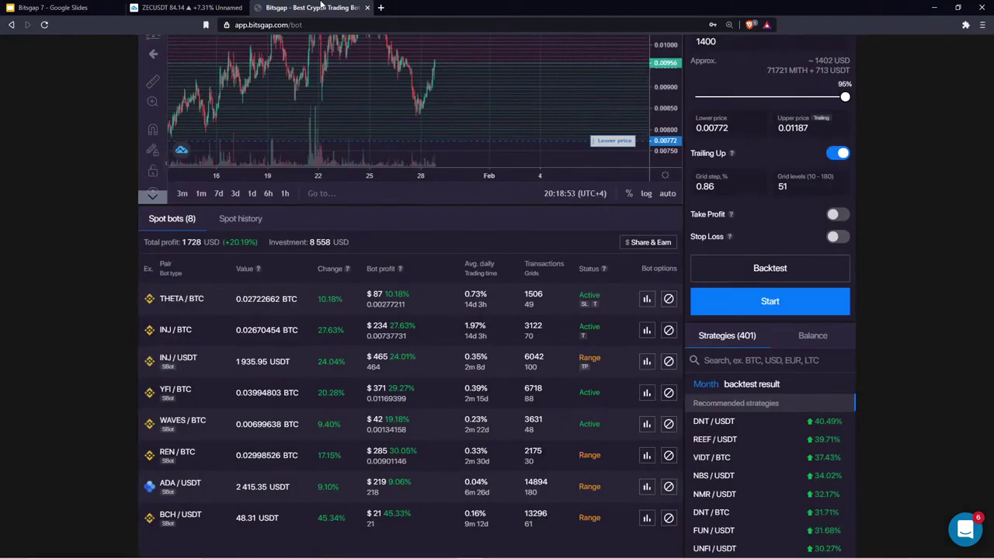
Step: Switch to the Bitsgap 7 presentation in Google Slides and present it from the "SBot = sideways market" slide
left_click(95, 9)
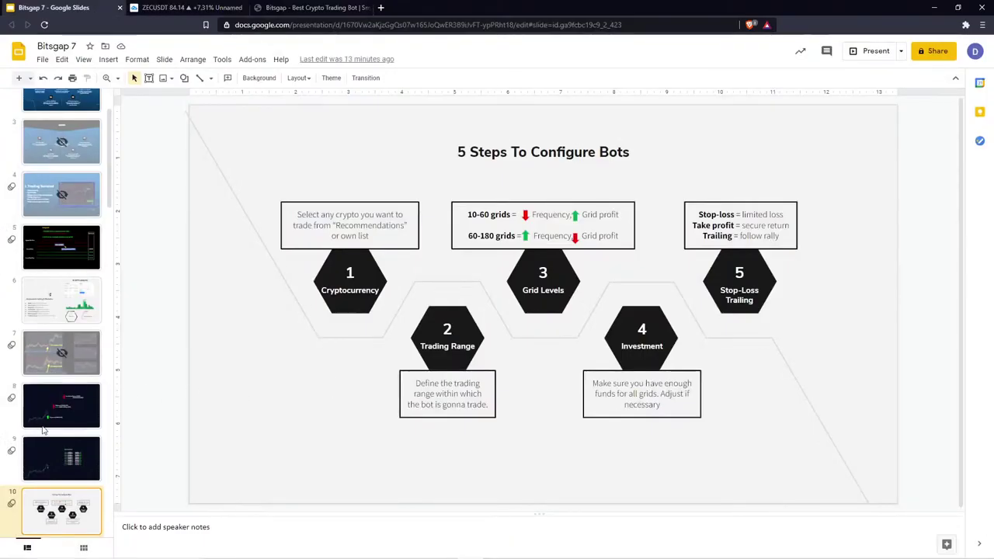
scroll(82, 432, "down", 3)
scroll(81, 432, "down", 3)
left_click(62, 252)
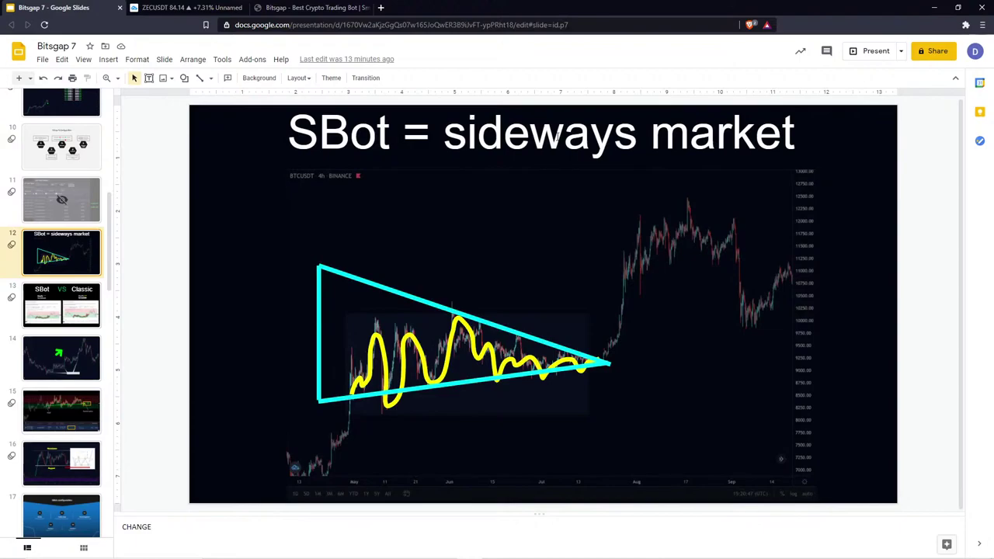
left_click(873, 51)
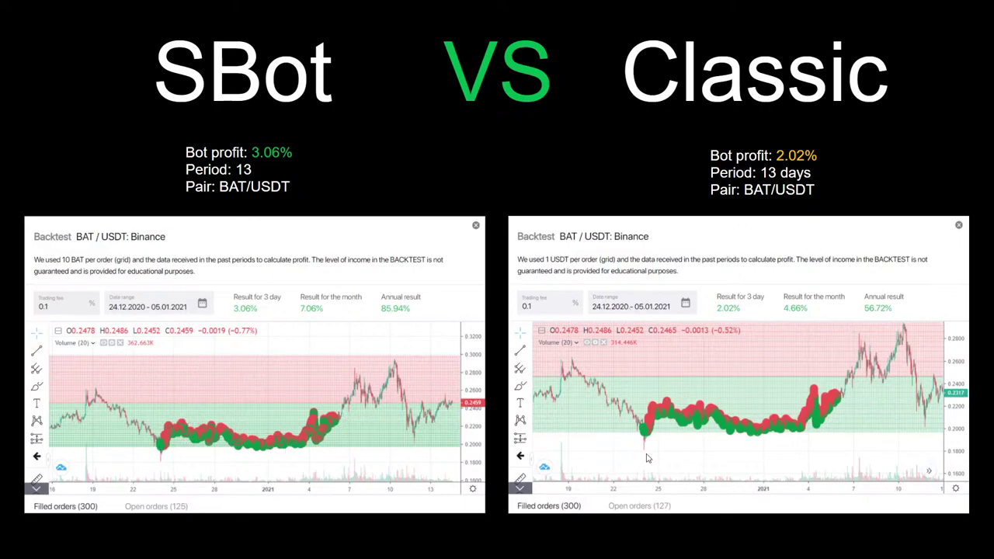
Step: Exit the slideshow at the SBot versus Classic comparison and switch back to the Bitsgap bots page
mouse_move(259, 547)
left_click(236, 529)
key("Escape")
left_click(303, 7)
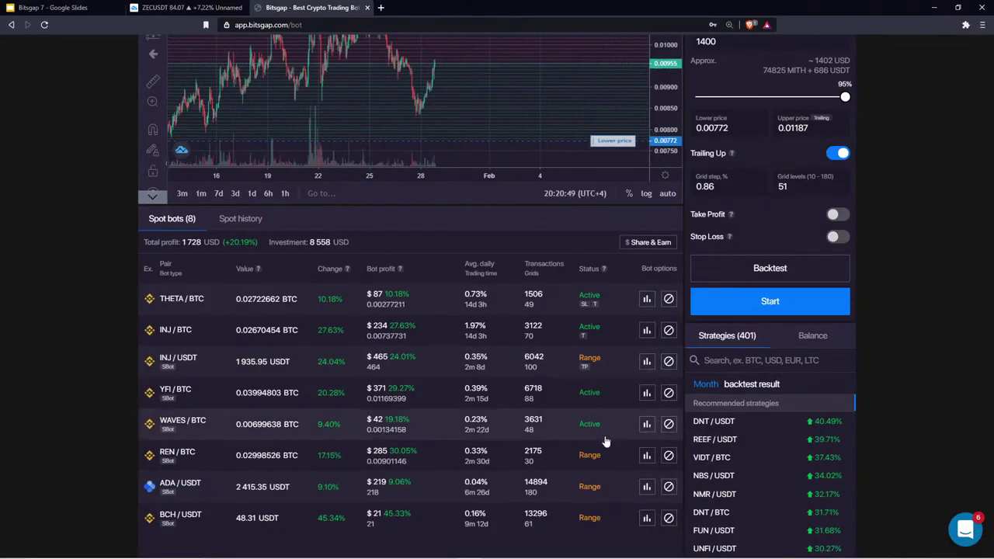
Step: Backtest the MITH / USDT SBot for the date range 06.01.2021 to 20.01.2021 and view the filled trades from the period's start
scroll(744, 271, "up", 3)
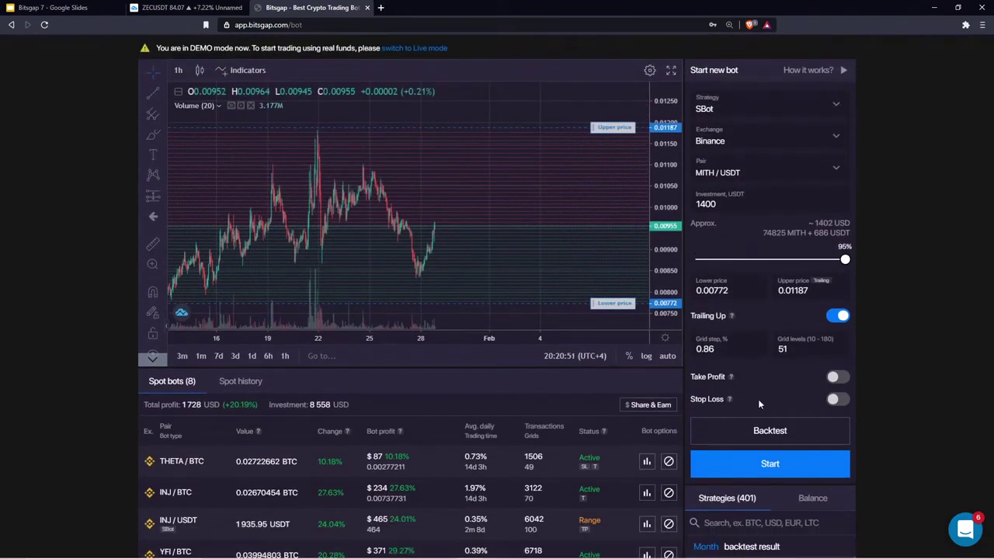
scroll(758, 399, "down", 1)
left_click(777, 397)
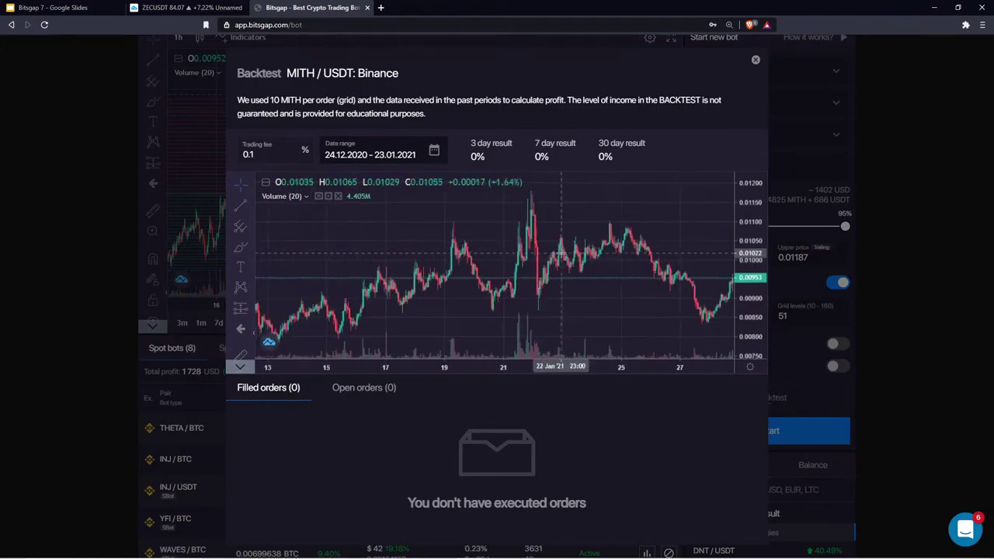
left_click(391, 155)
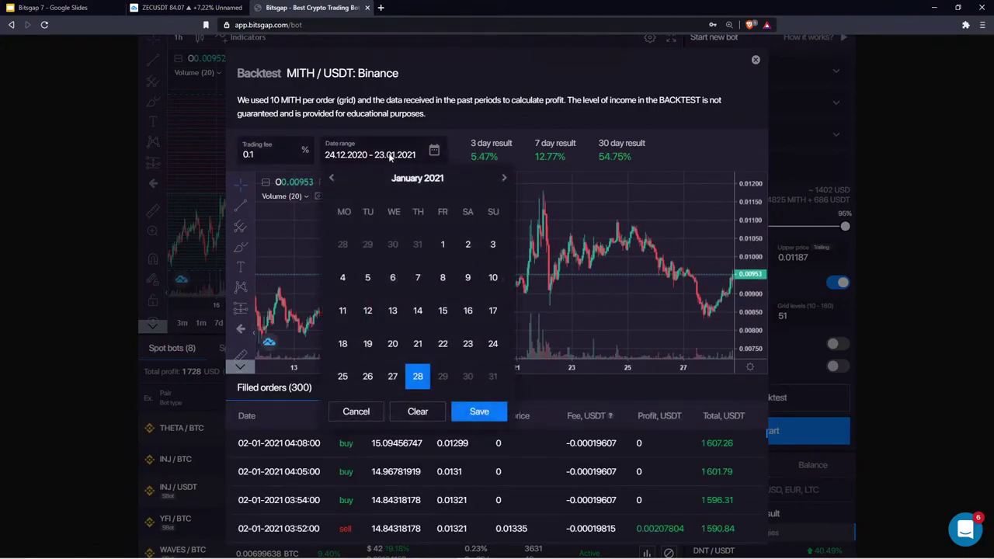
left_click(392, 277)
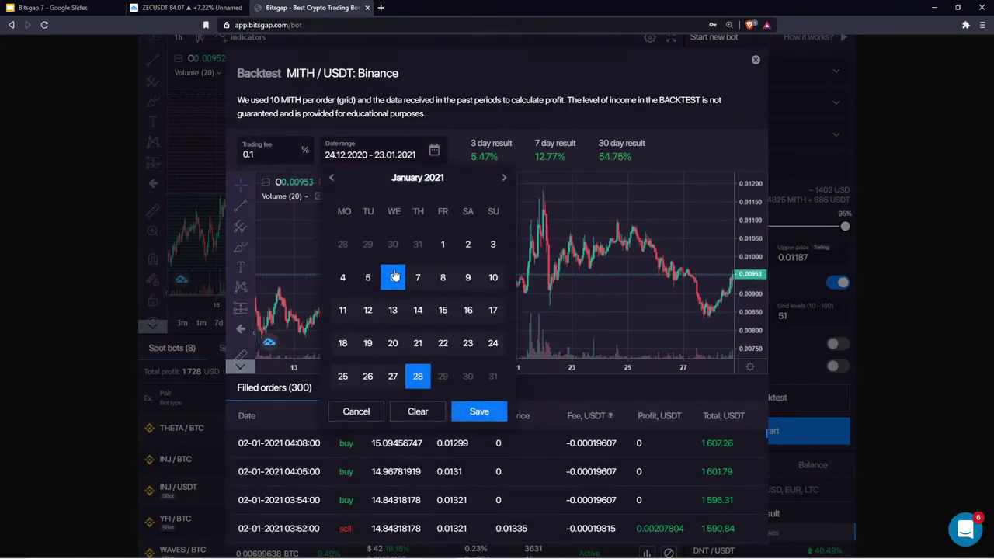
left_click(392, 343)
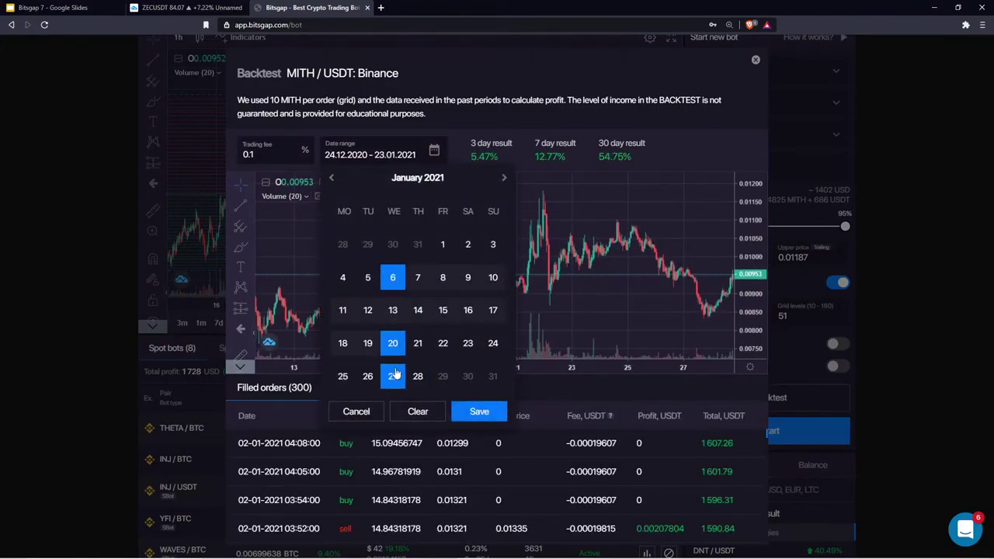
left_click(471, 413)
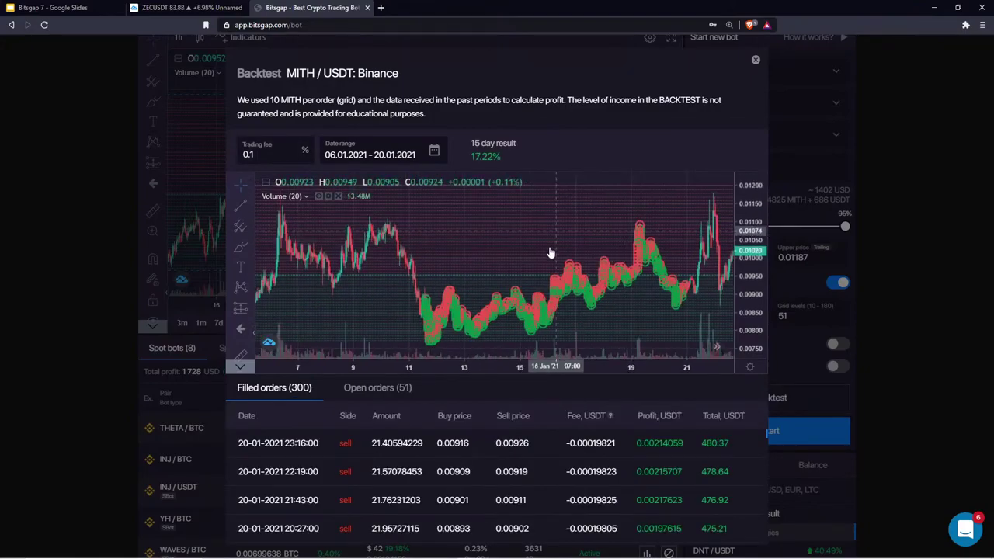
left_click_drag(464, 270, 598, 233)
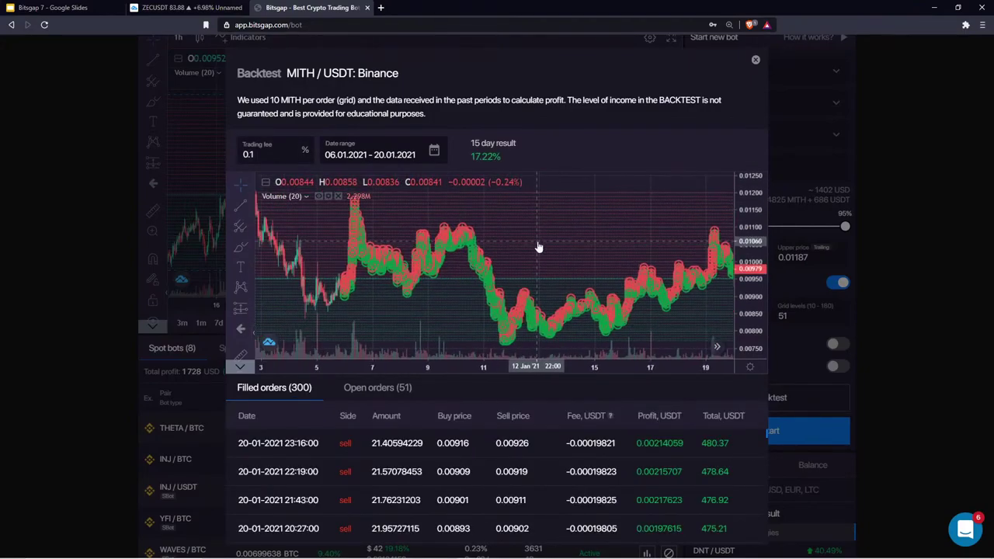
Step: Close the SBot backtest, change the MITH / USDT bot's strategy to Classic bot and run its backtest
left_click_drag(746, 195, 745, 254)
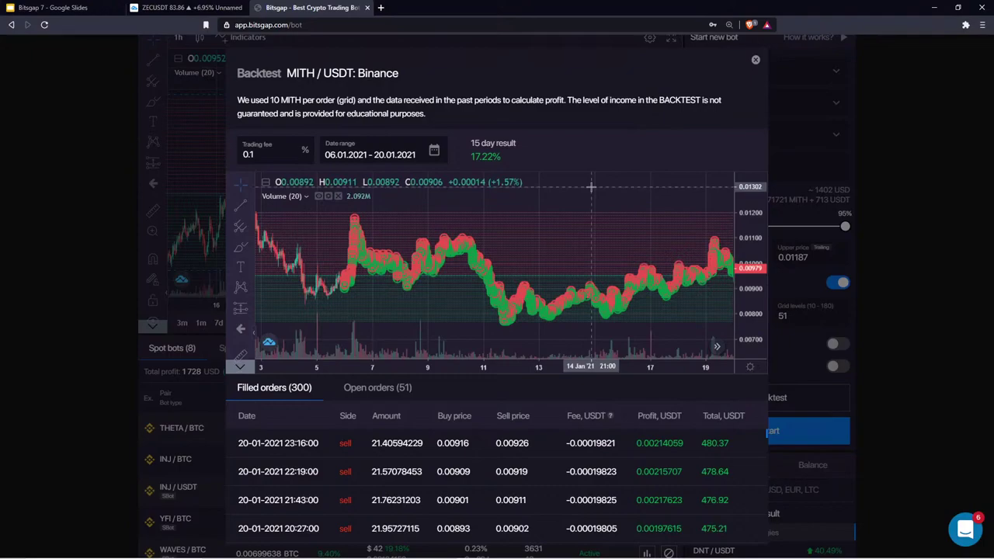
left_click(755, 63)
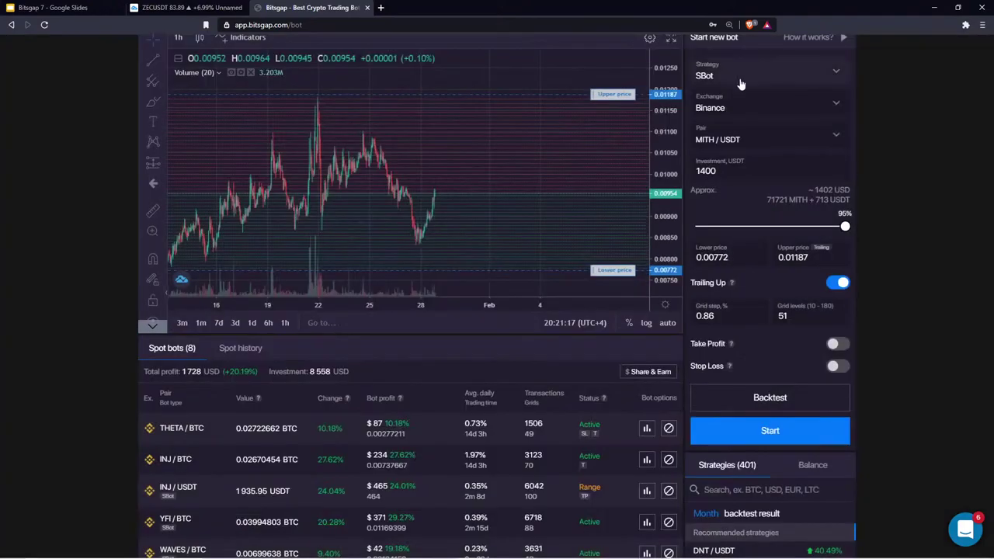
left_click(720, 79)
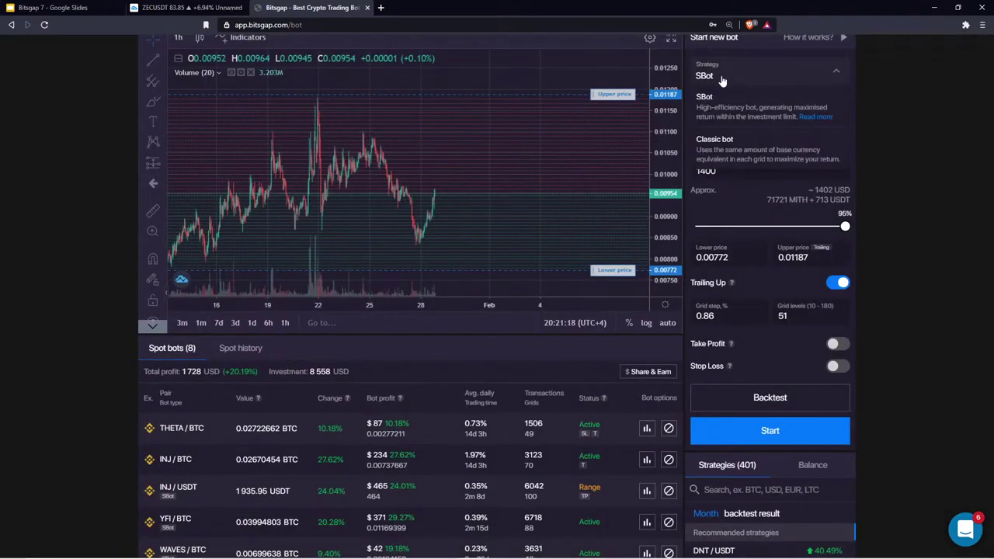
left_click(722, 148)
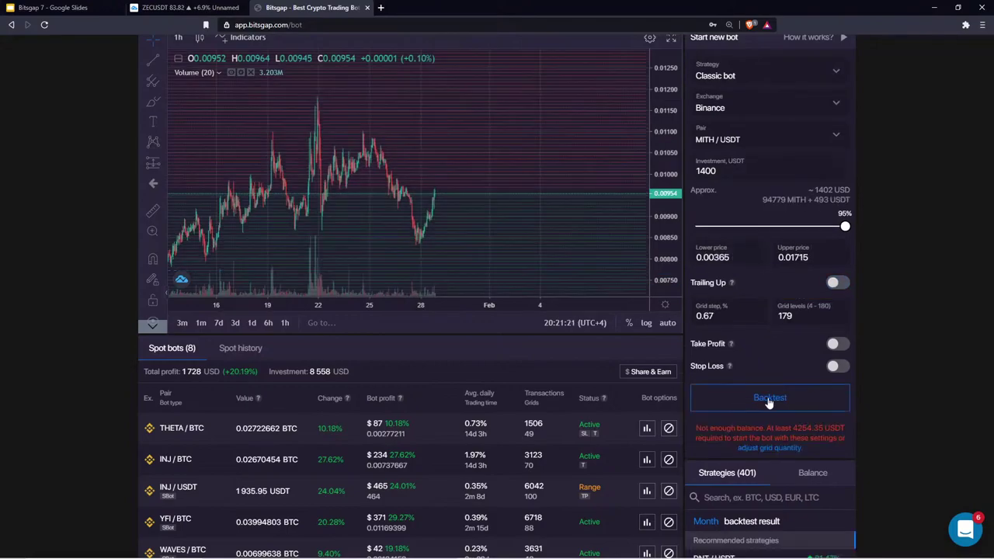
left_click(767, 397)
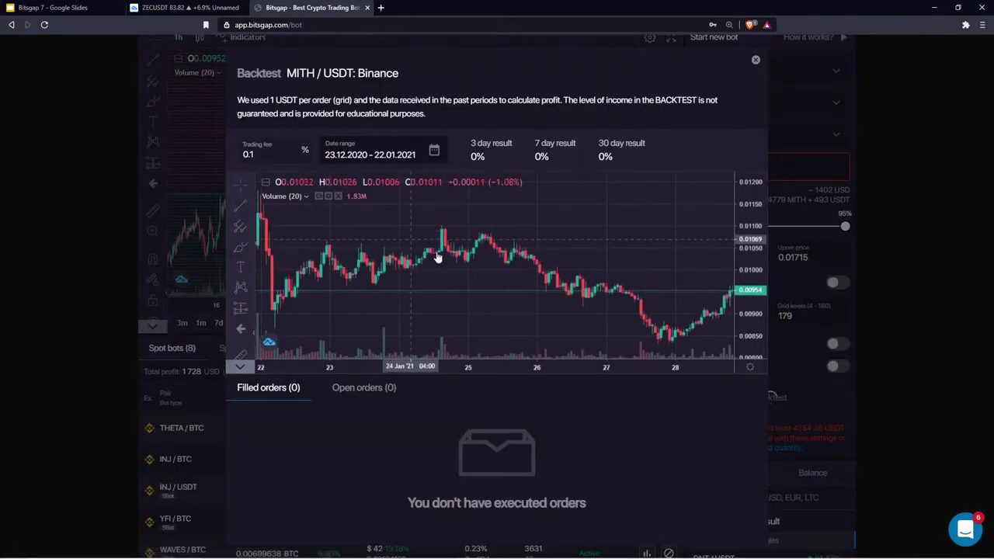
Step: Switch to the Bitsgap 7 presentation in Google Slides and present it from the BAT/USDT SBot versus Classic slide
left_click(62, 11)
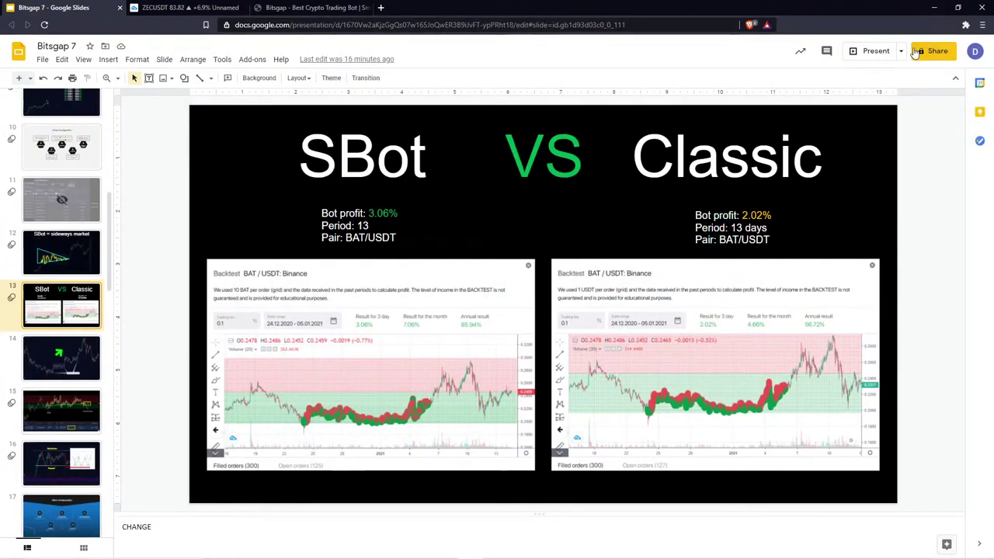
left_click(873, 50)
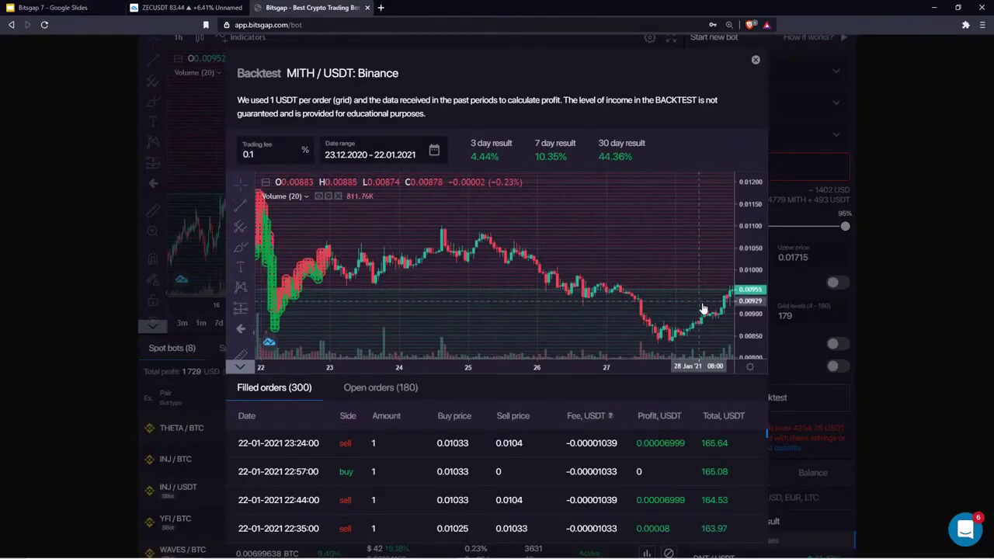
Step: Close the Classic bot's backtest and turn on Trailing Up for the new MITH / USDT bot
left_click(916, 228)
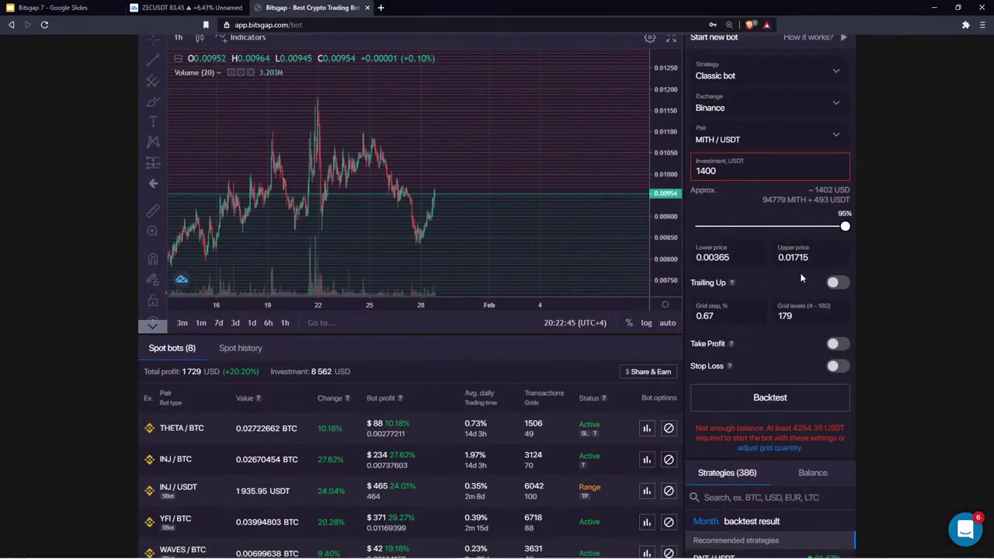
left_click(835, 283)
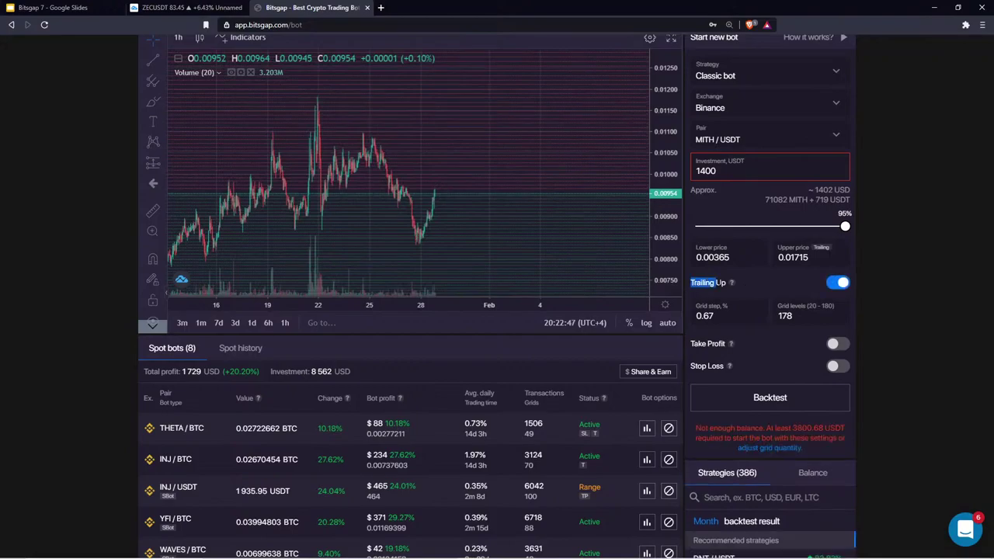
scroll(559, 342, "down", 1)
scroll(559, 342, "up", 2)
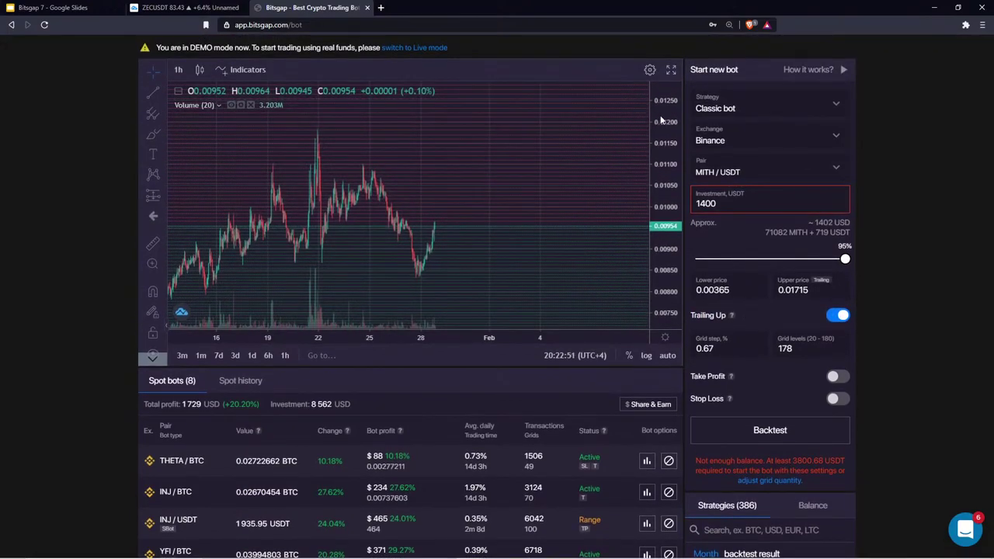
Step: Draw a wavy rising price path with the Brush from the current price to above the upper price line, and move the drawing toolbar clear
scroll(637, 201, "up", 2)
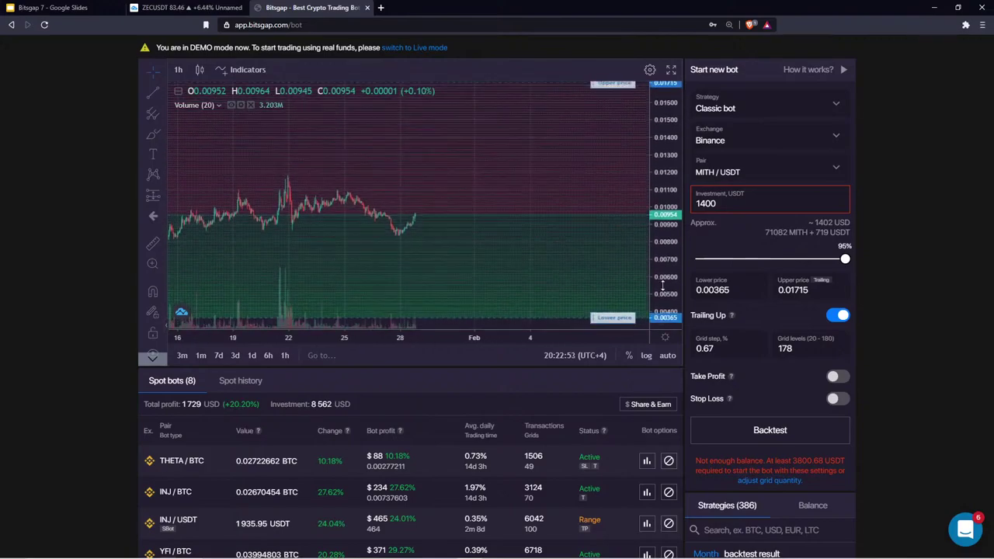
left_click(153, 134)
mouse_move(396, 225)
left_mouse_down()
mouse_move(457, 203)
mouse_move(538, 118)
left_mouse_up()
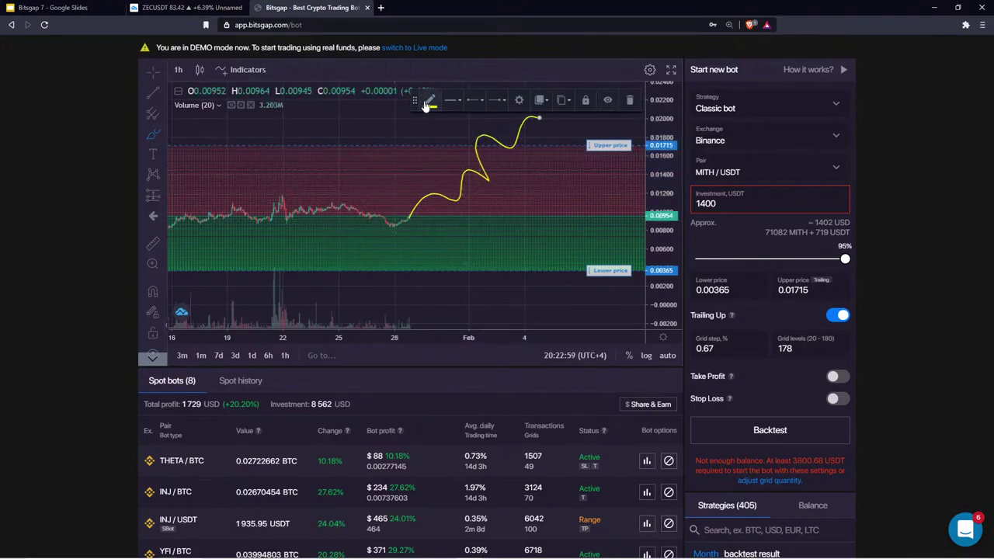
mouse_move(415, 99)
left_mouse_down()
mouse_move(262, 122)
mouse_move(185, 155)
left_mouse_up()
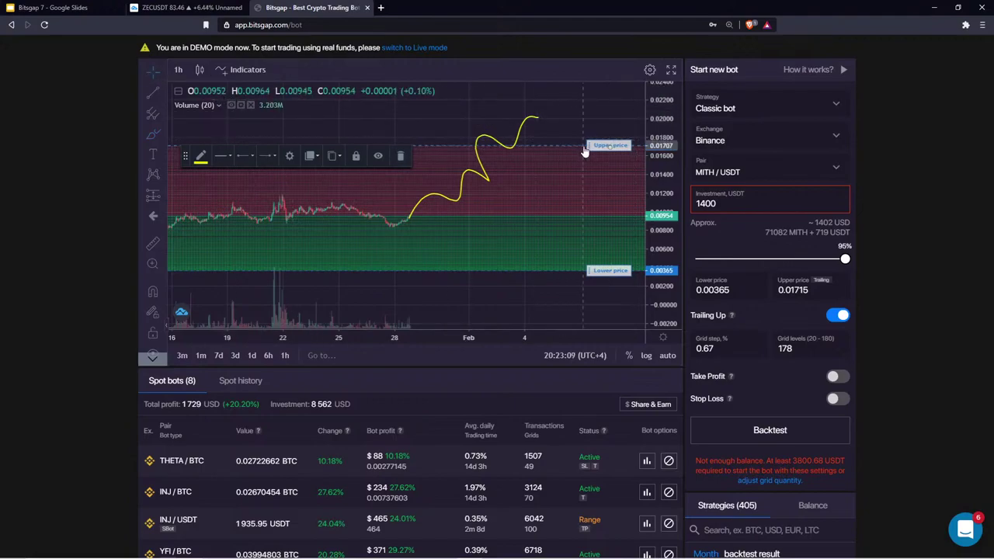
Step: Set the Classic bot's upper price to 0.02043 and its lower price to 0.00594 on the chart
left_click_drag(598, 148, 604, 122)
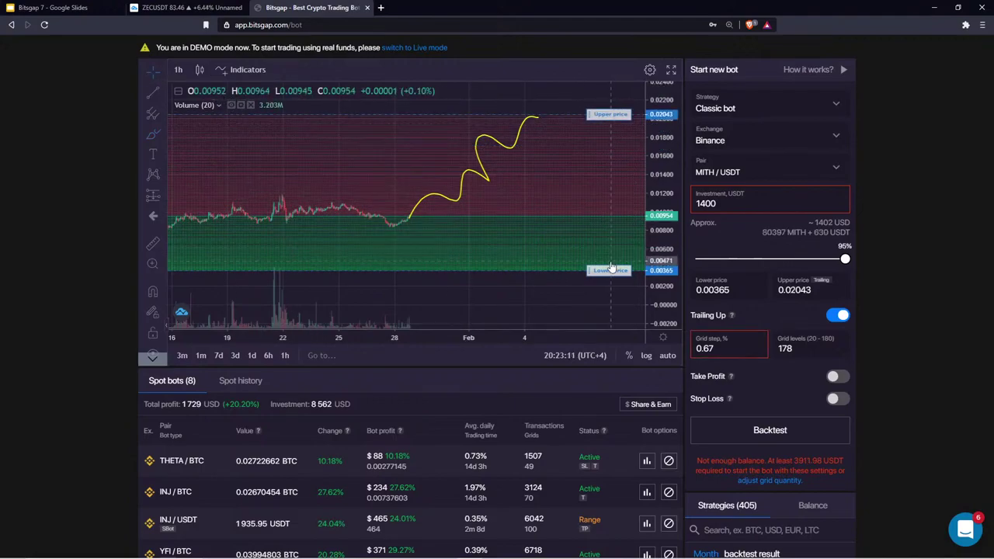
left_click_drag(609, 270, 610, 249)
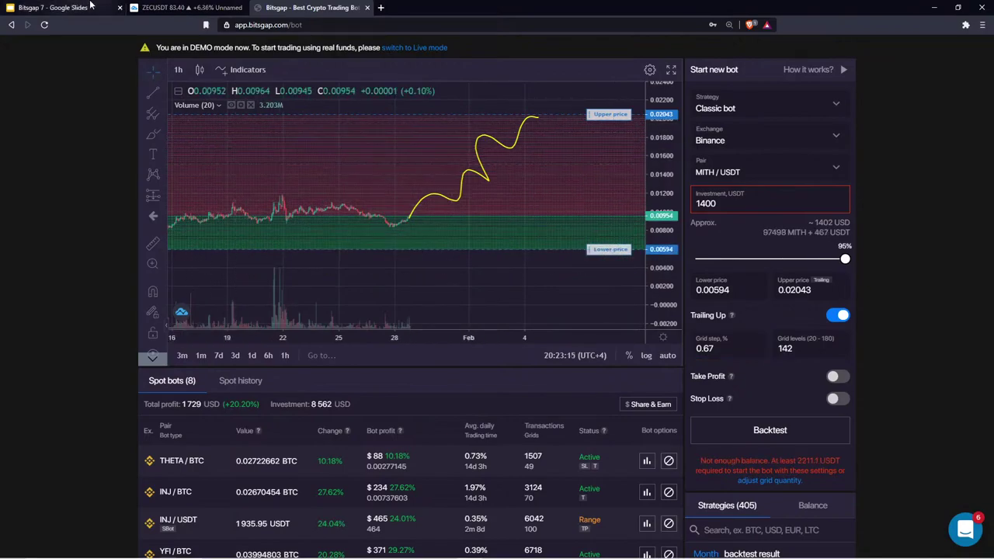
Step: Switch to the Bitsgap 7 presentation in Google Slides, present it from the consolidation slide through the BCH / USDT example, and exit the slideshow
left_click(52, 8)
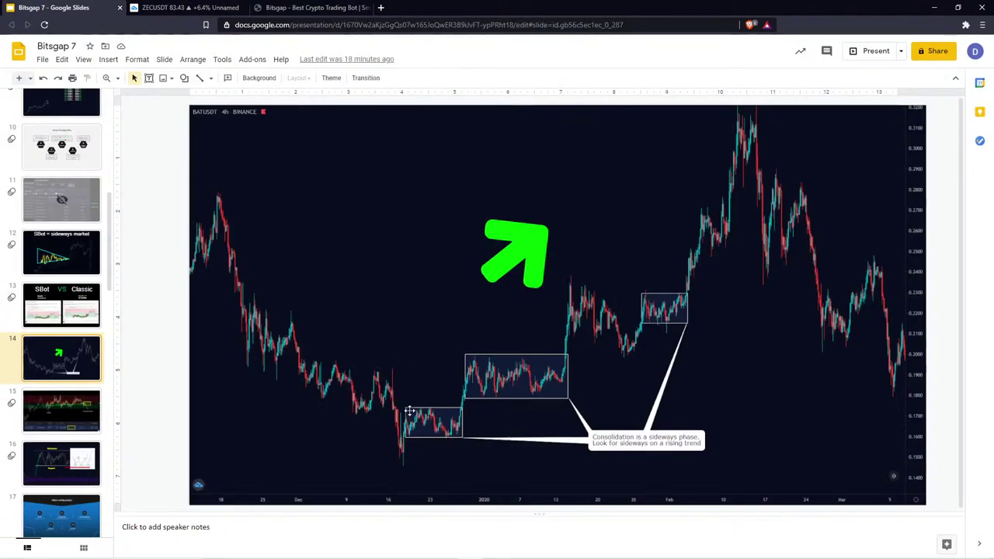
left_click(874, 51)
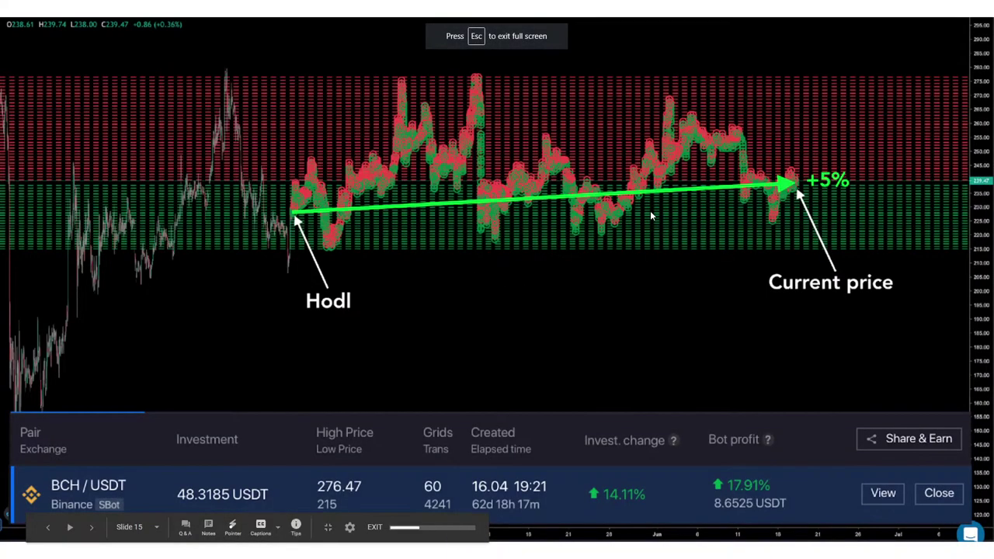
key("Right")
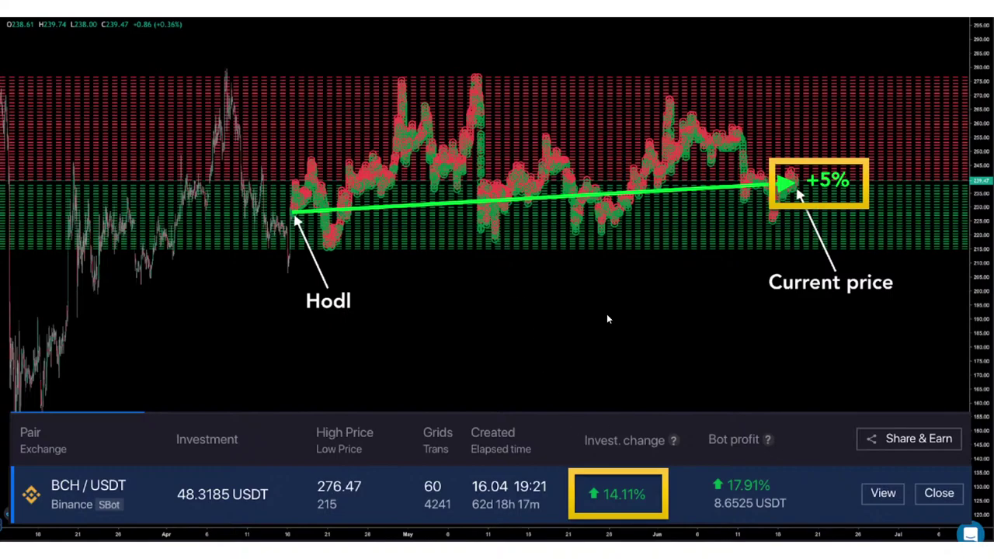
key("Escape")
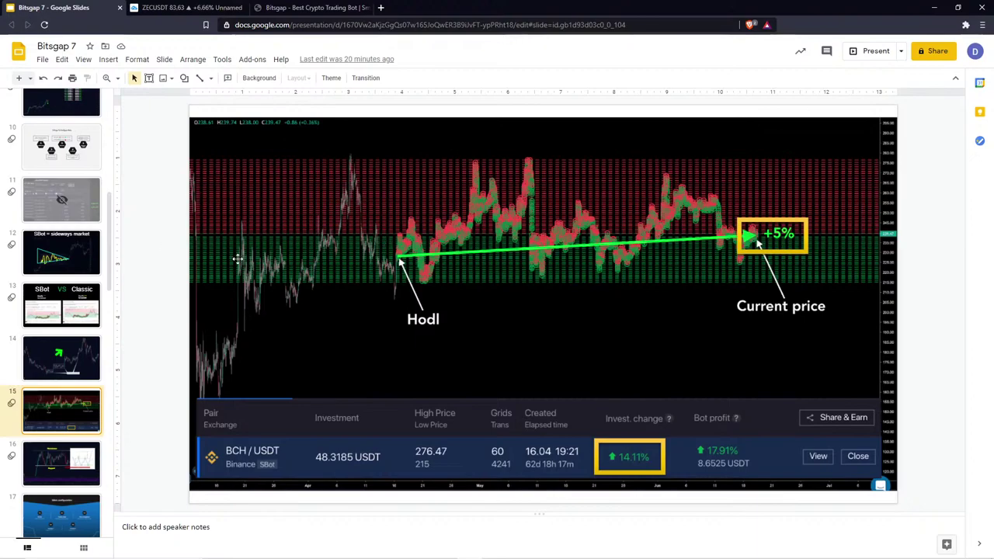
Step: Present the slides from "Classic" to the XRP / USDT SBot versus Classic comparison, and exit the slideshow
scroll(79, 464, "down", 1)
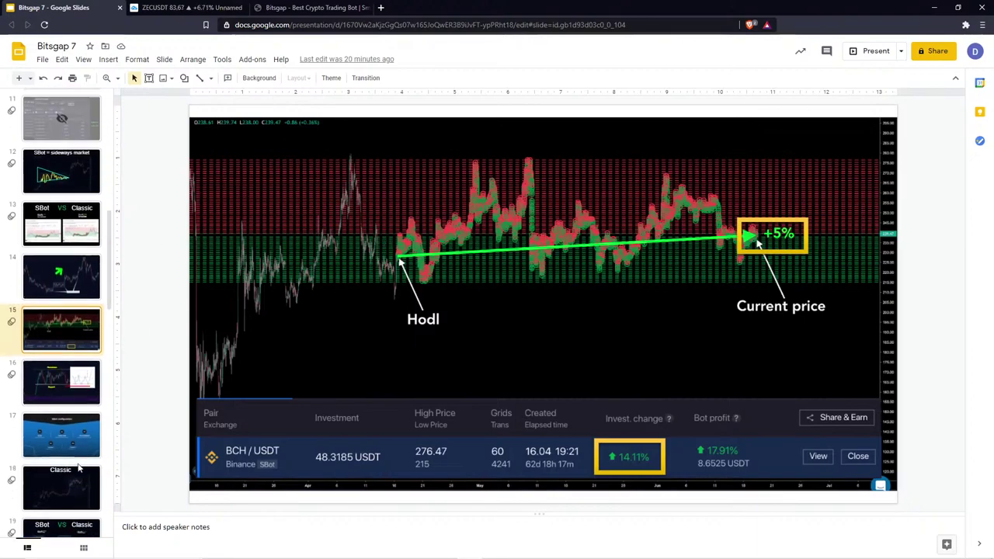
scroll(64, 395, "down", 2)
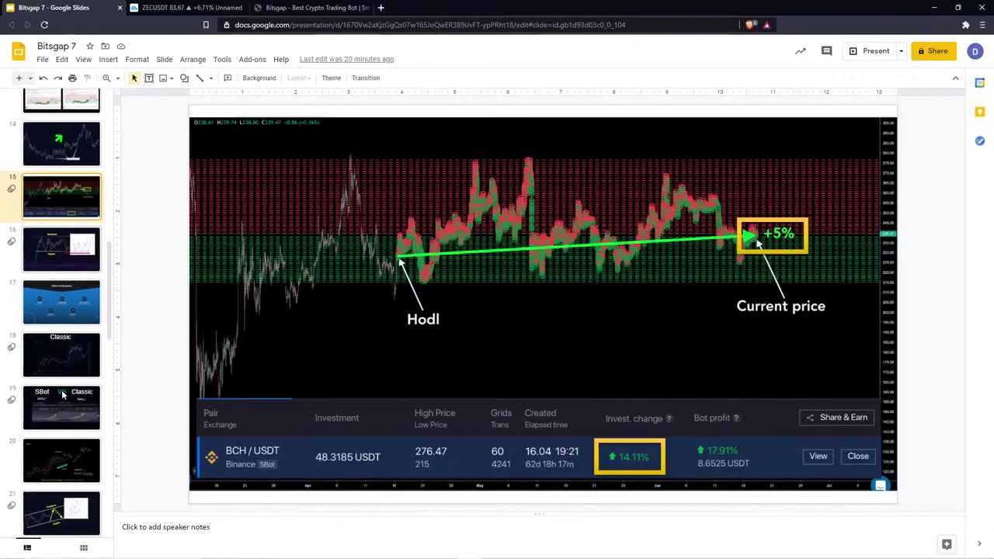
left_click(86, 359)
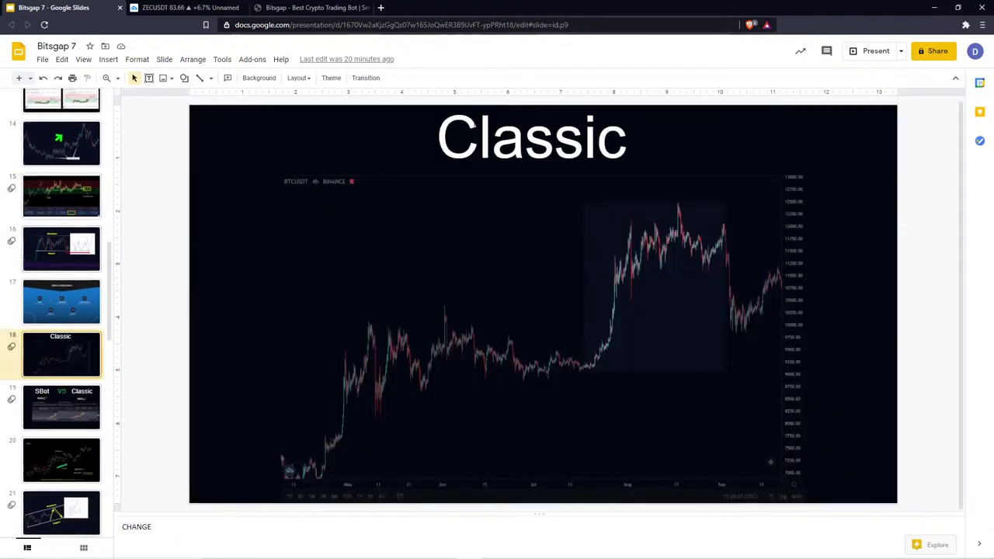
left_click(875, 52)
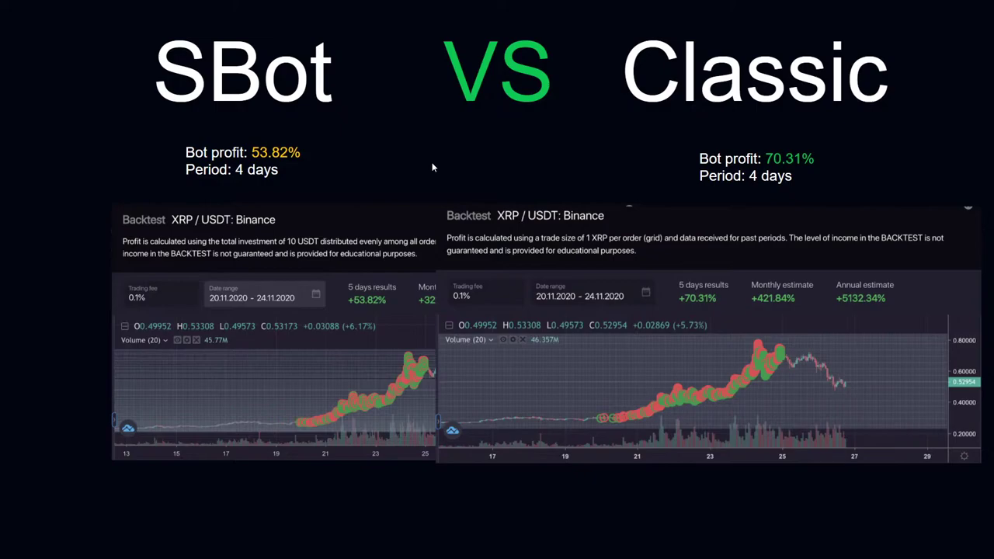
key("Escape")
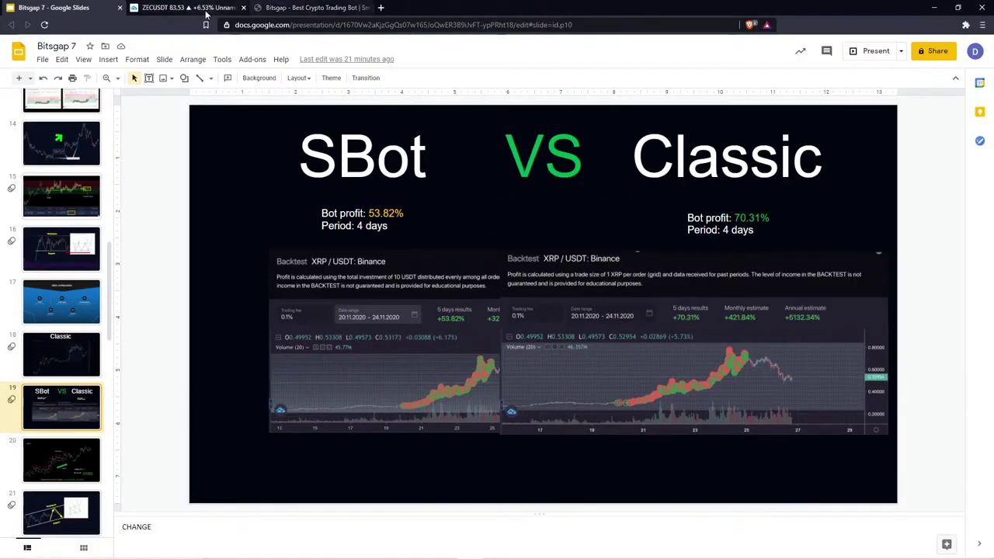
Step: Switch back to the Bitsgap bots page and review the Classic bot's settings, strategy choices and recommended strategies
left_click(286, 8)
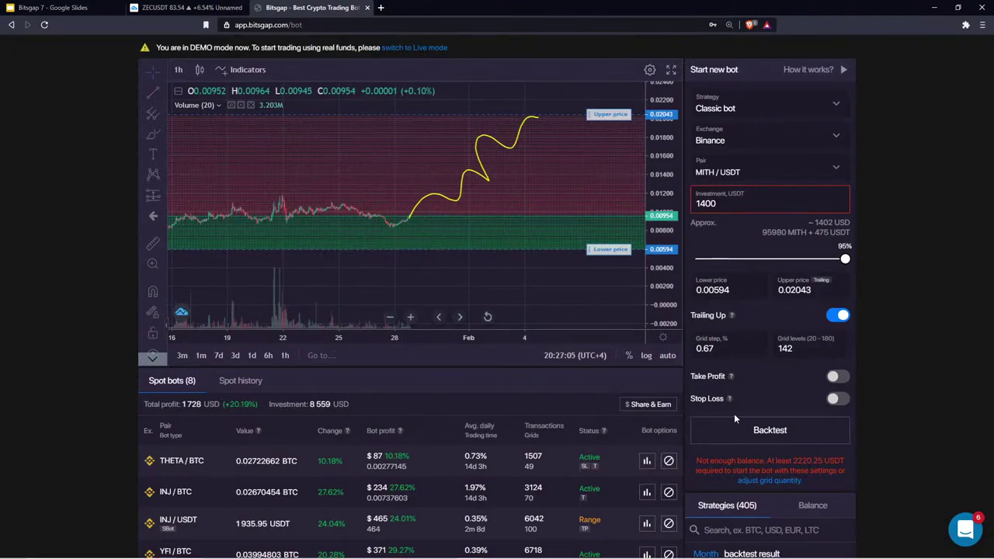
scroll(785, 368, "down", 3)
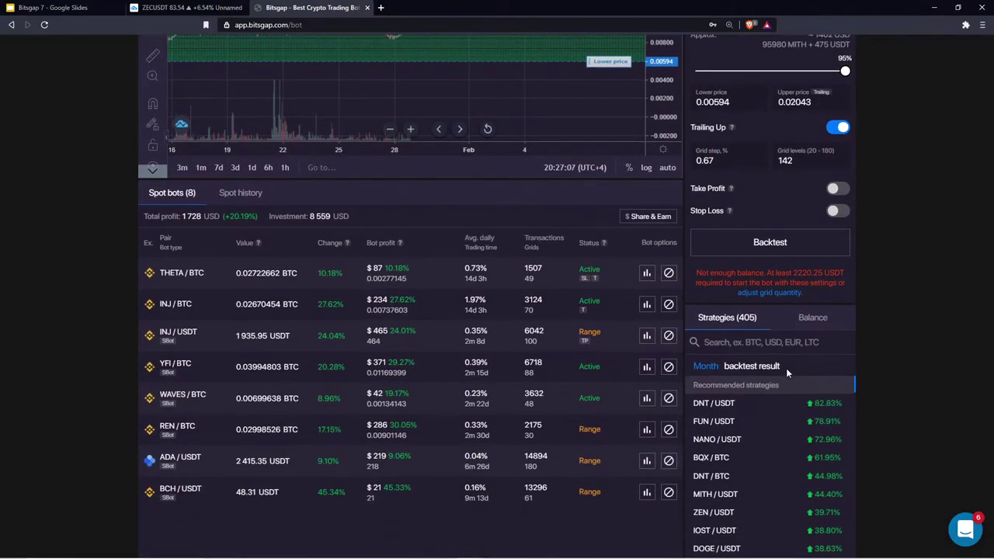
scroll(785, 368, "up", 2)
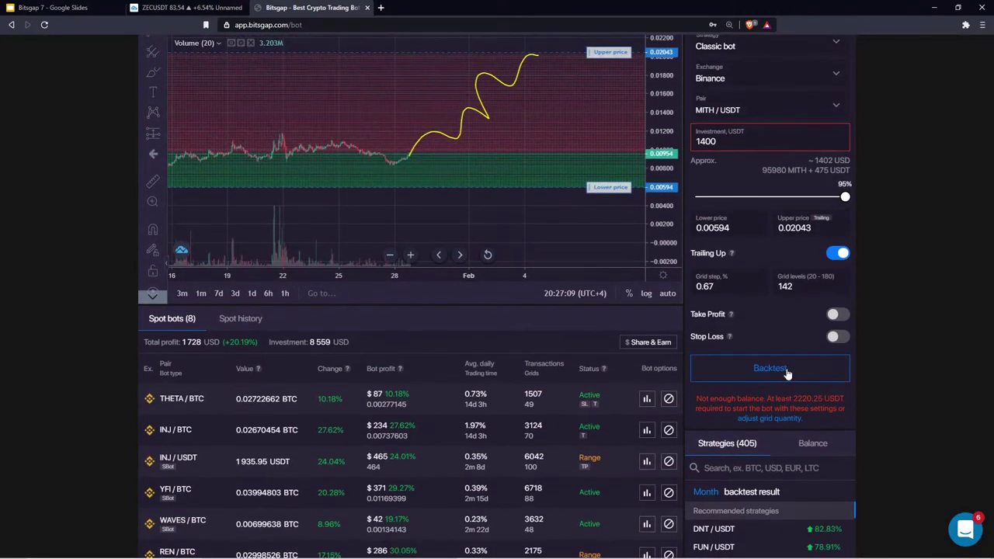
scroll(788, 354, "up", 1)
scroll(789, 354, "down", 1)
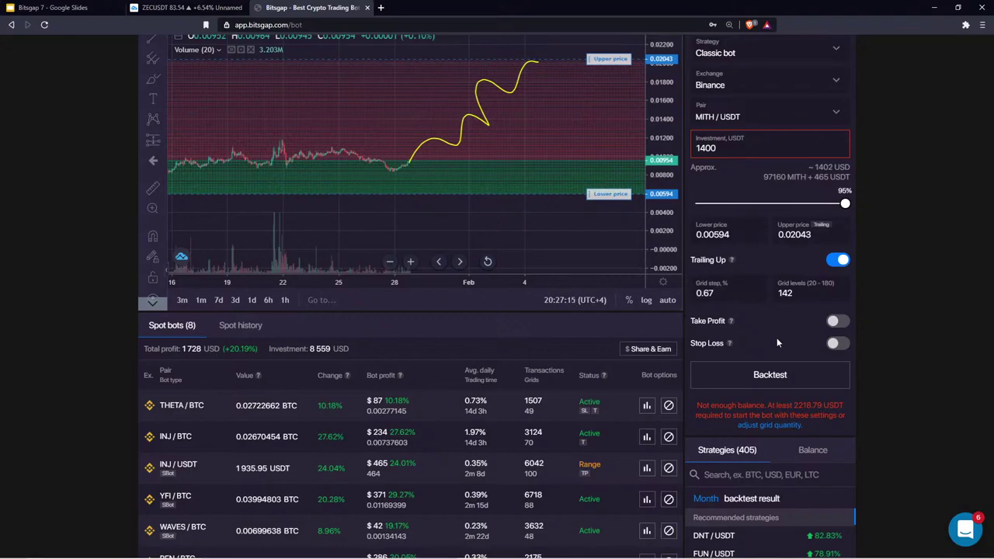
scroll(777, 342, "up", 1)
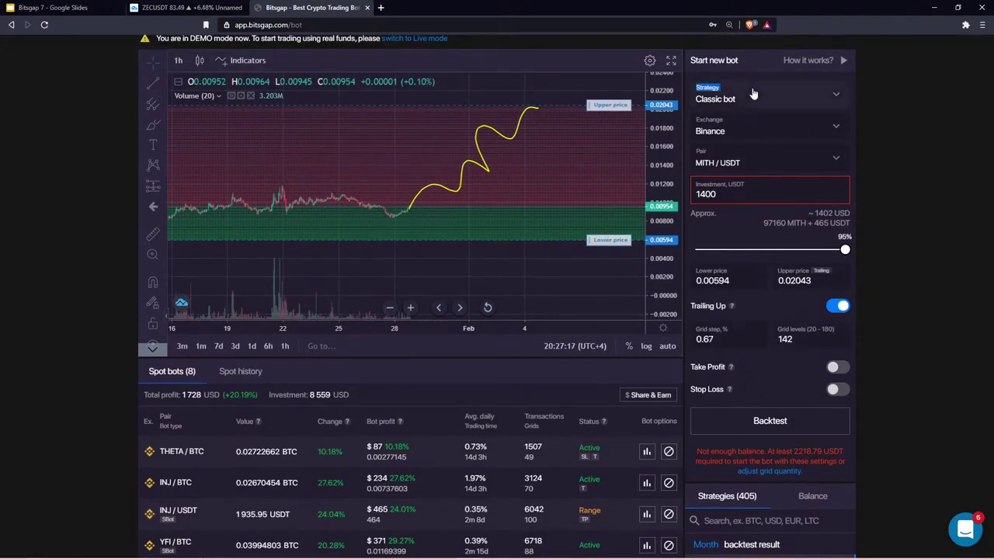
left_click(752, 94)
left_click(882, 114)
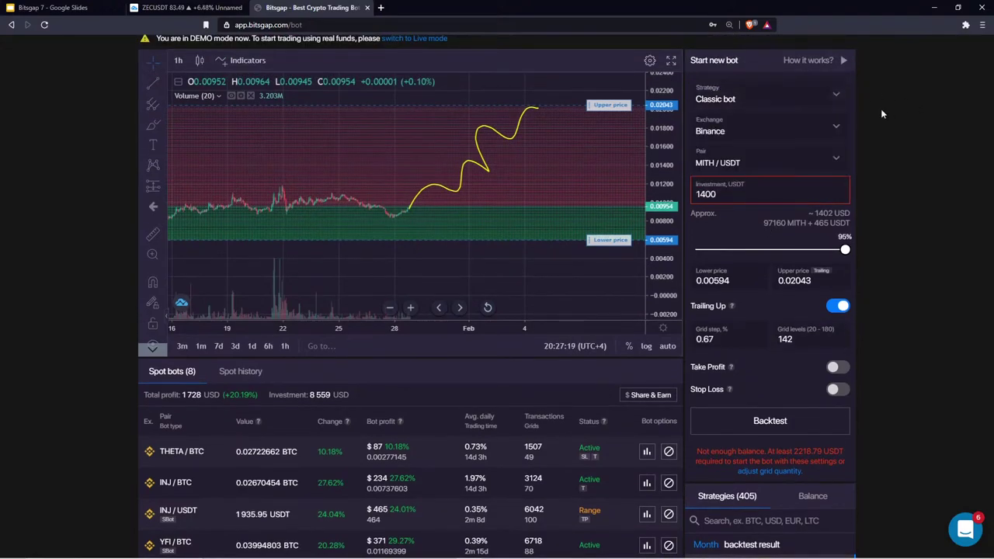
scroll(857, 128, "down", 3)
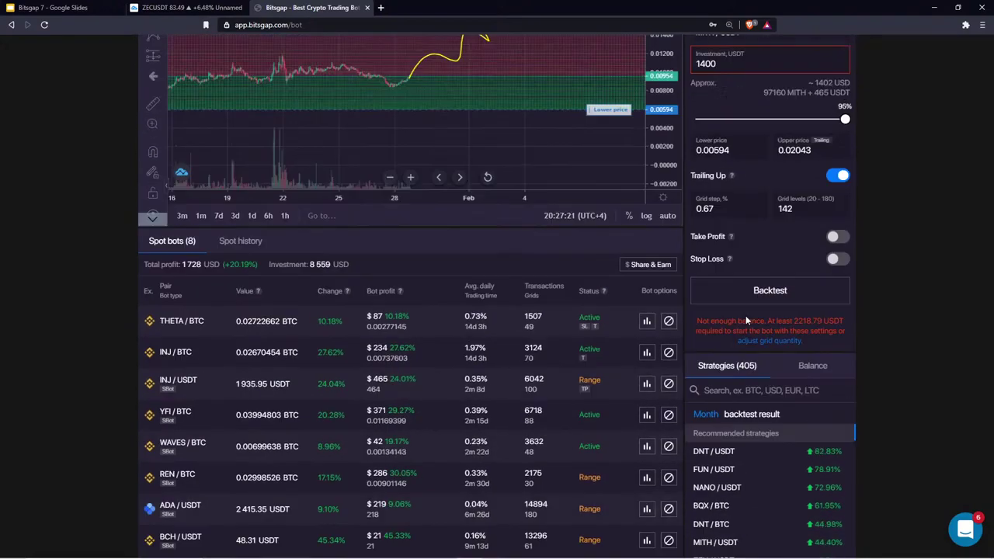
scroll(745, 315, "up", 4)
Step: Browse the Binance trading pairs and change the new Classic bot's exchange to Bitfinex
left_click(748, 203)
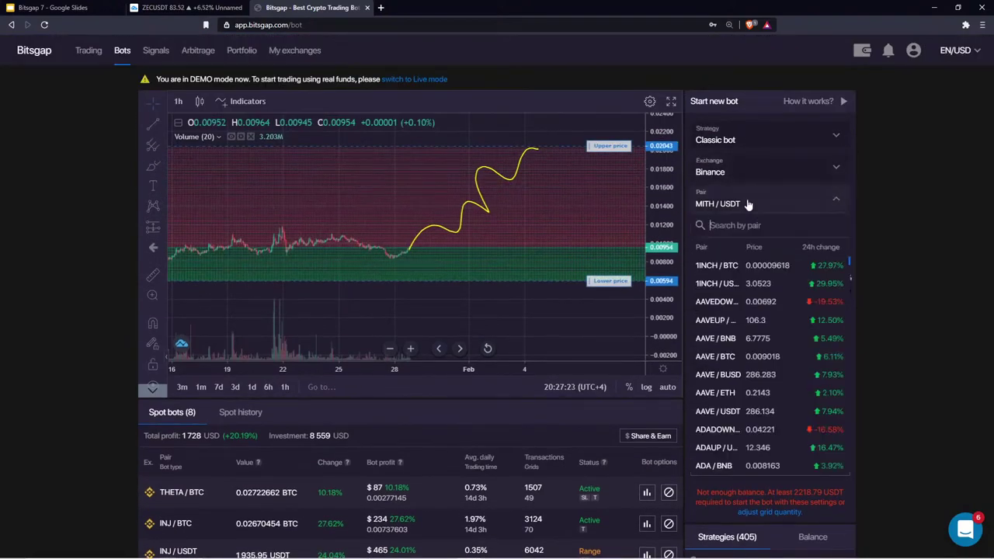
scroll(743, 356, "down", 10)
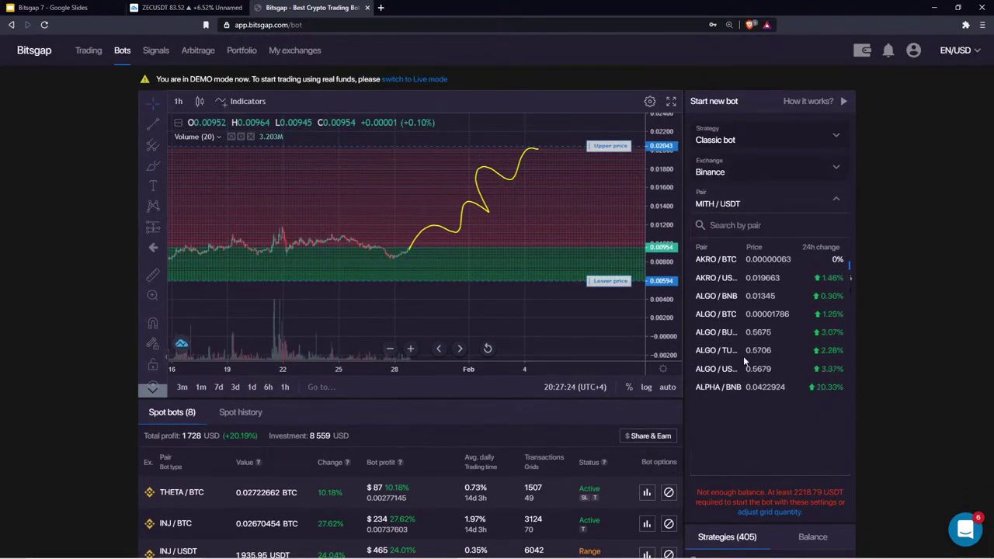
left_click(722, 170)
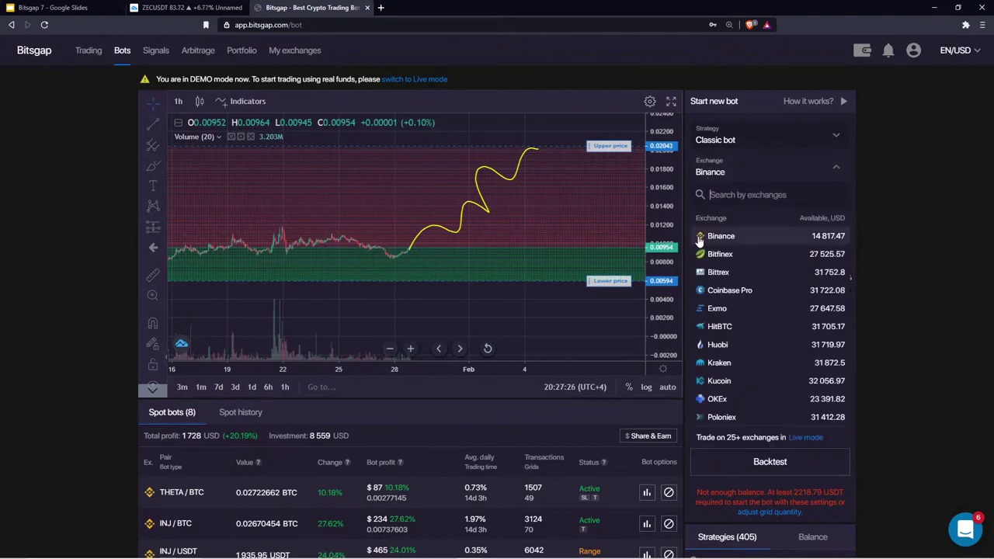
left_click(737, 253)
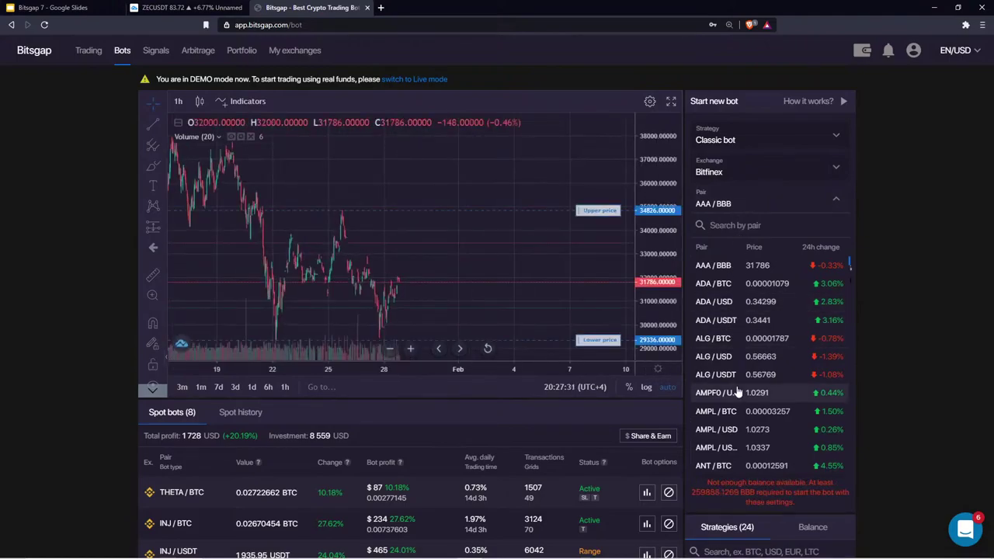
Step: Browse the Bitfinex trading pairs and change the new Classic bot's exchange back to Binance
scroll(733, 365, "down", 10)
scroll(736, 385, "up", 5)
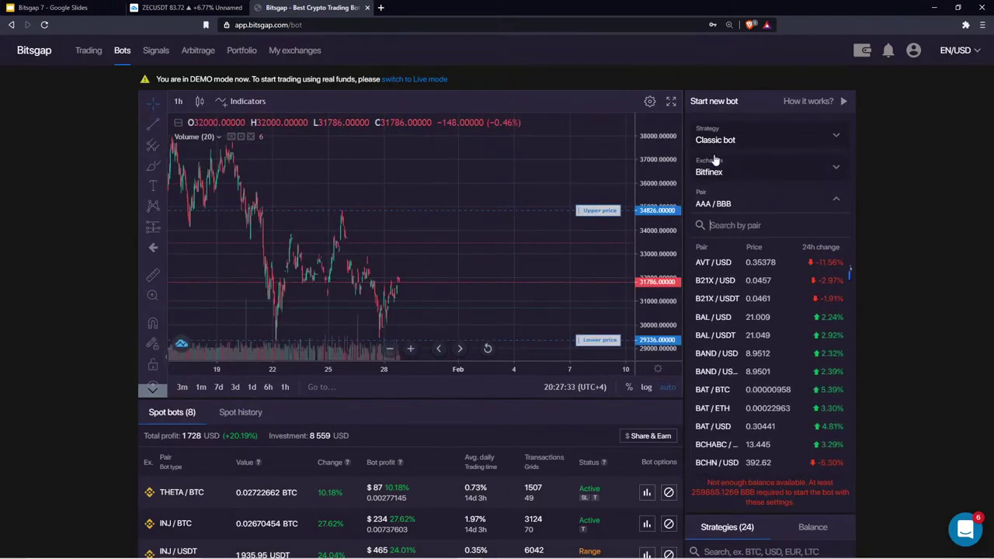
left_click(736, 169)
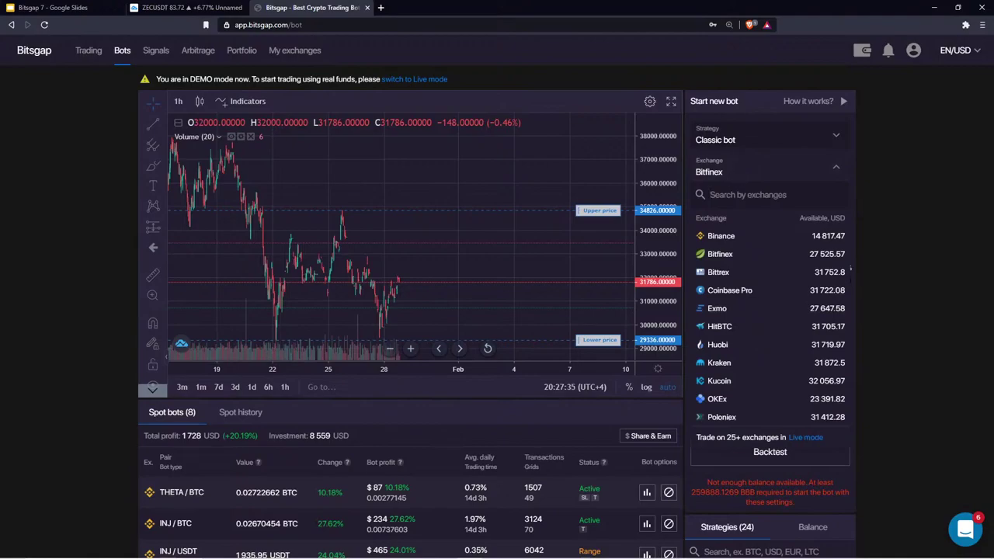
left_click(729, 237)
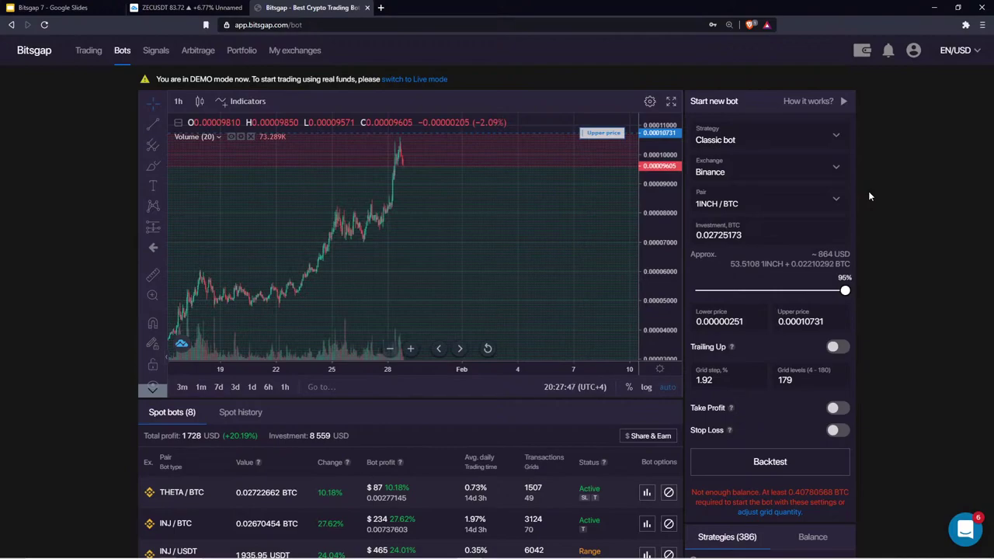
Step: Review the recommended Binance strategies by monthly backtest result, then switch the backtest period to Week and to 3 days
scroll(868, 191, "down", 5)
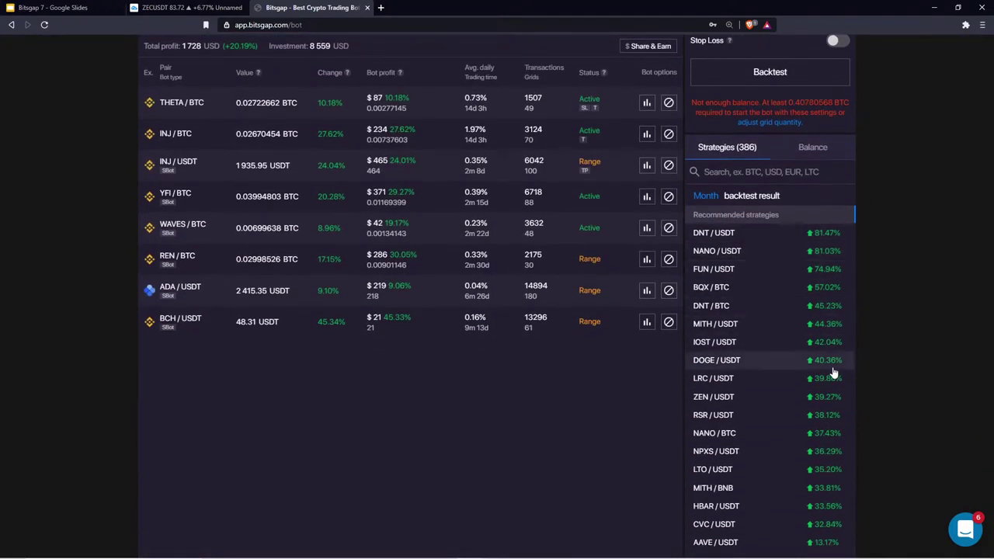
scroll(710, 207, "up", 1)
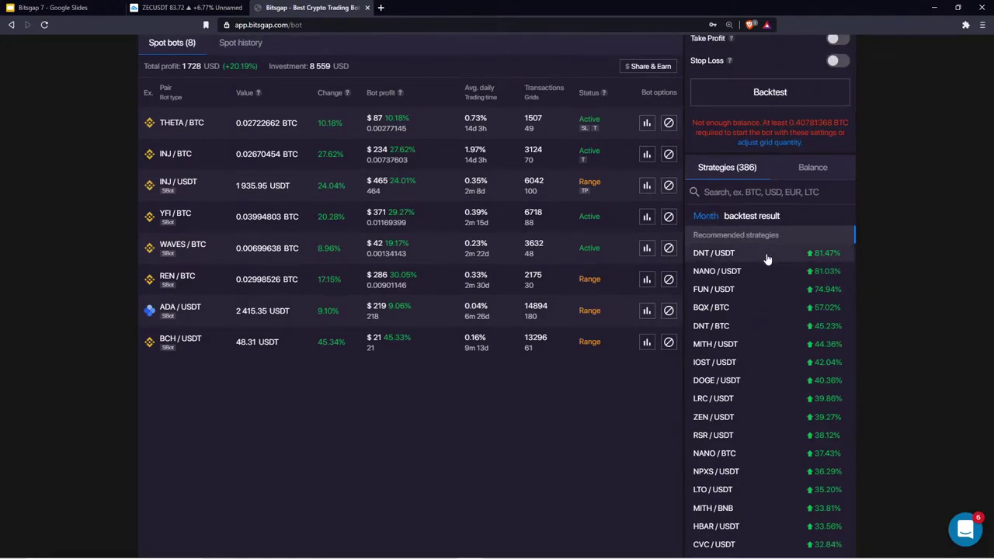
scroll(767, 259, "up", 1)
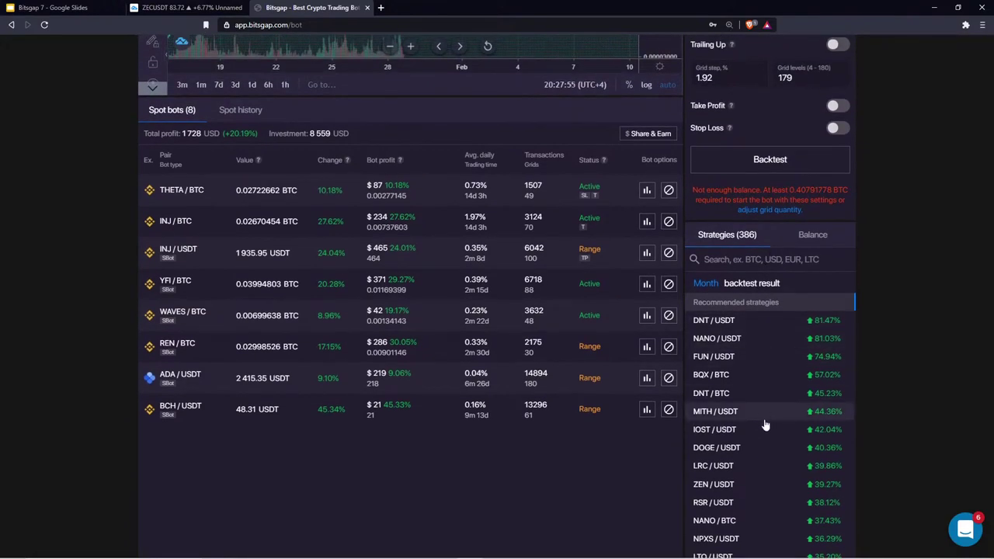
scroll(760, 413, "up", 1)
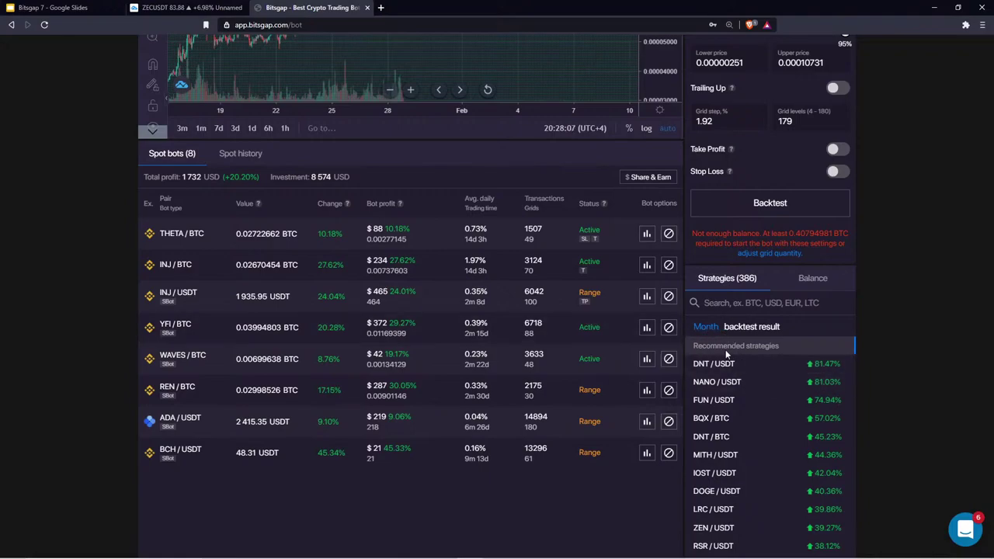
left_click(704, 326)
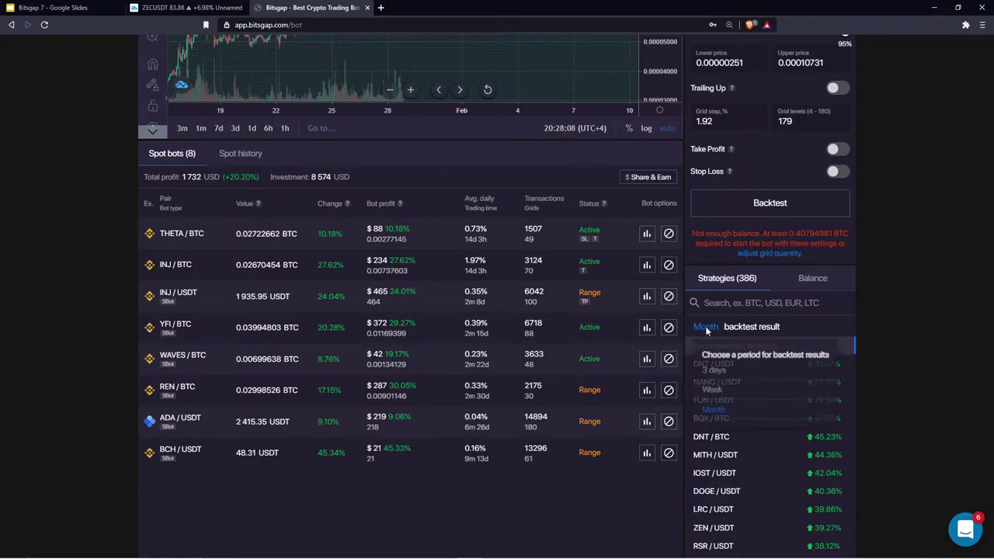
left_click(712, 391)
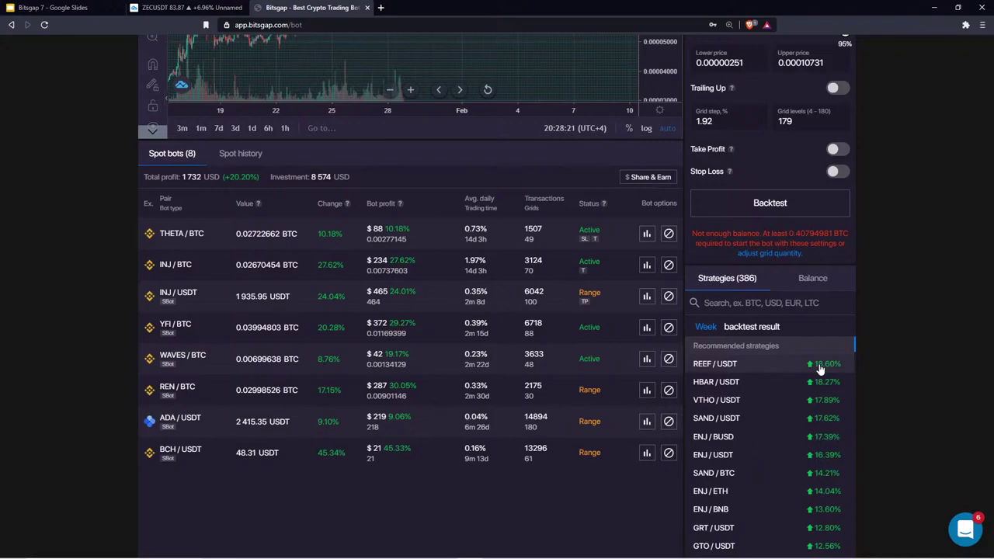
left_click(706, 326)
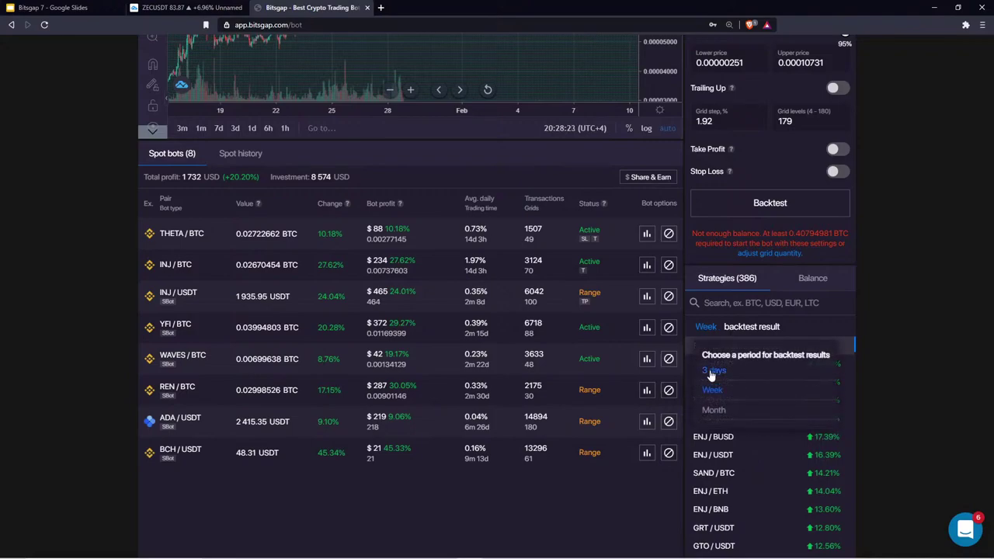
left_click(714, 370)
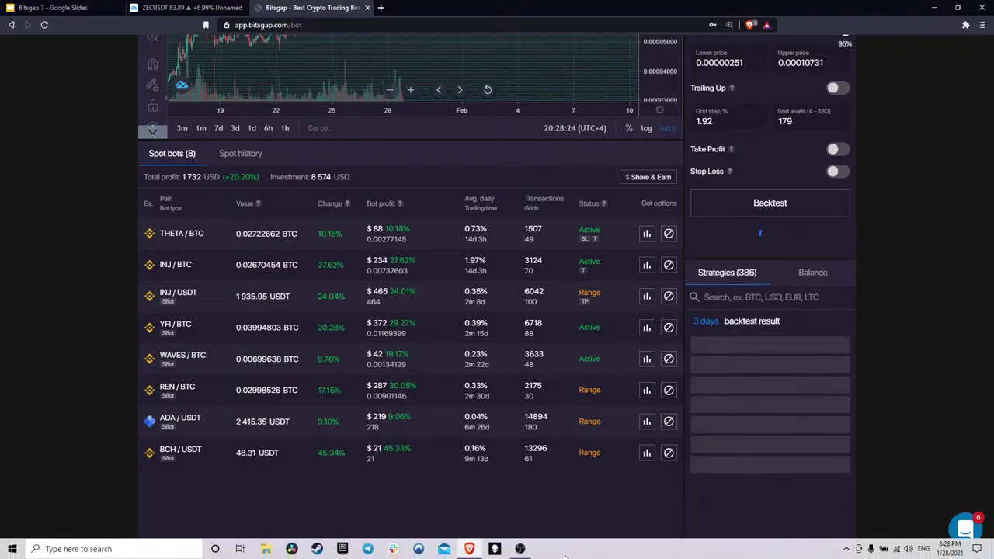
Step: Switch to OBS, toggle the mute of the Internal audio source, and return to the Bitsgap bots page
left_click(520, 549)
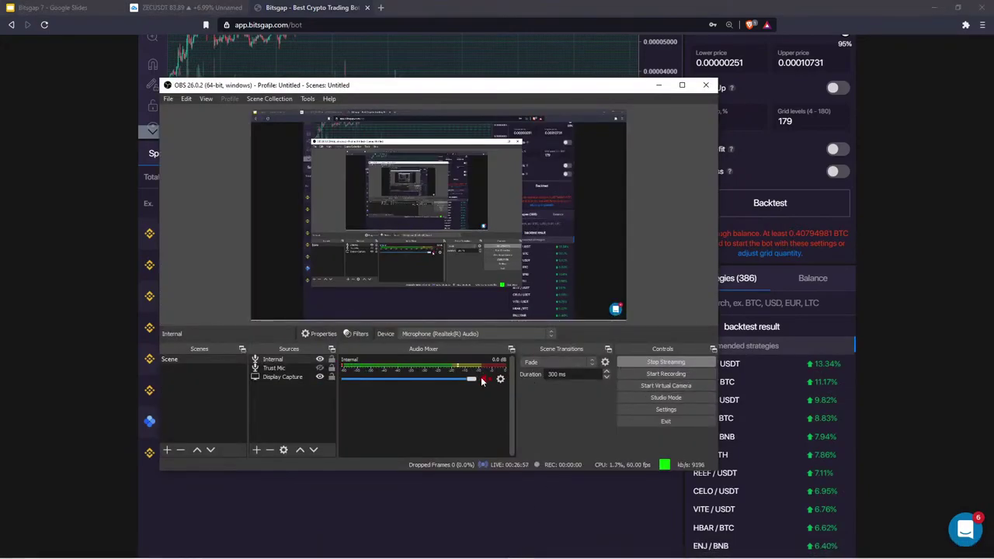
left_click(482, 379)
left_click(858, 343)
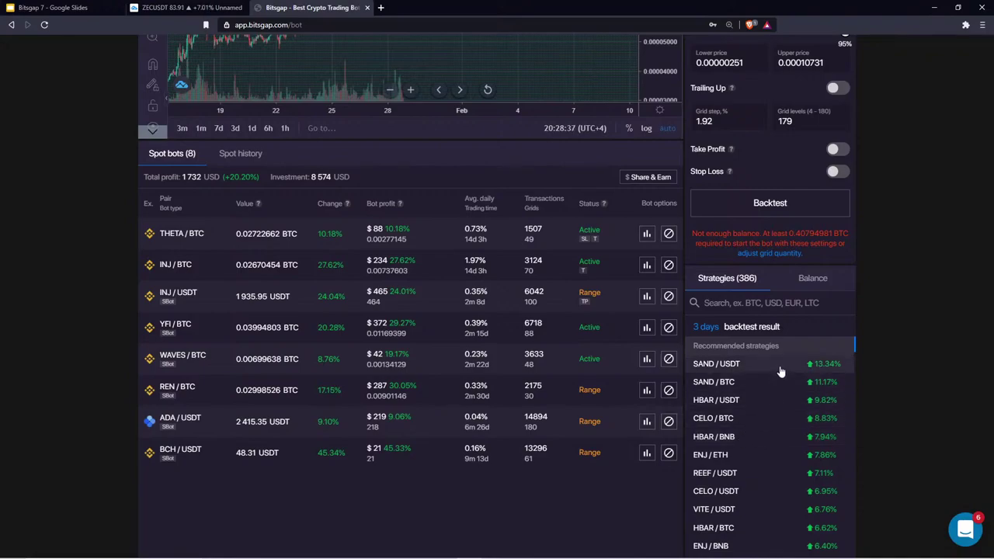
Step: Set the backtest result period back to Month and review the recommended strategies
left_click(705, 327)
left_click(737, 409)
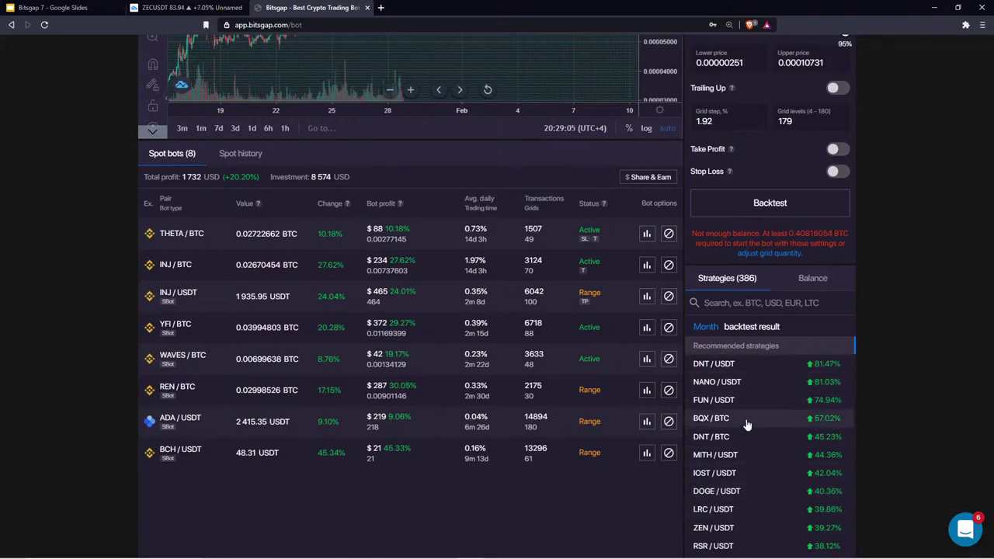
scroll(769, 472, "down", 1)
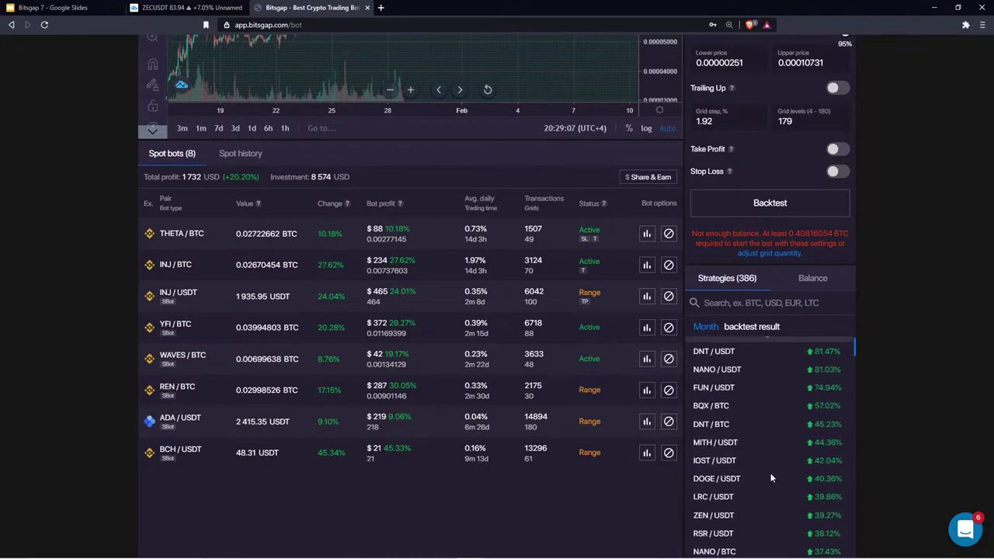
scroll(769, 472, "up", 1)
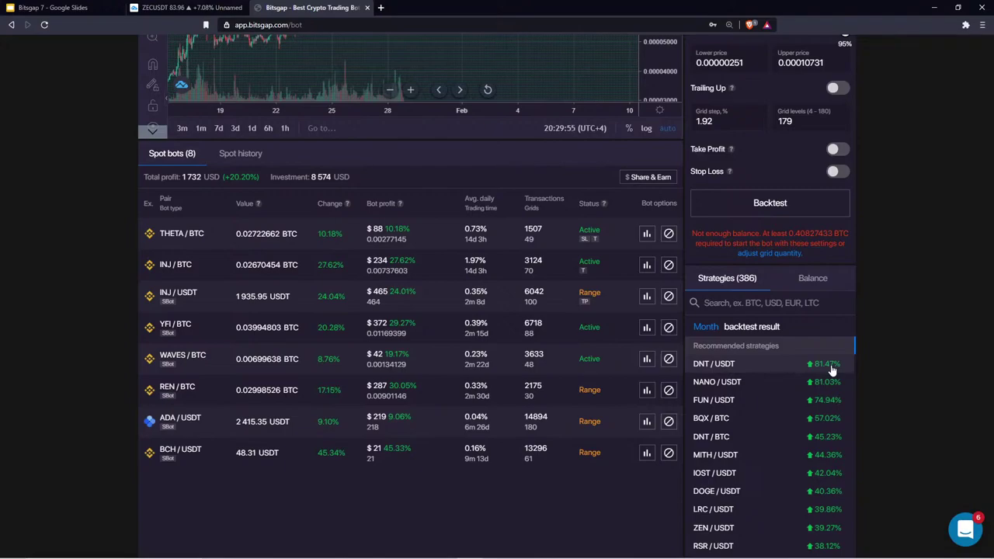
Step: Brush a wavy rising price path on the 1INCH / BTC chart, from the latest candle up to about 0.00014
scroll(830, 370, "up", 3)
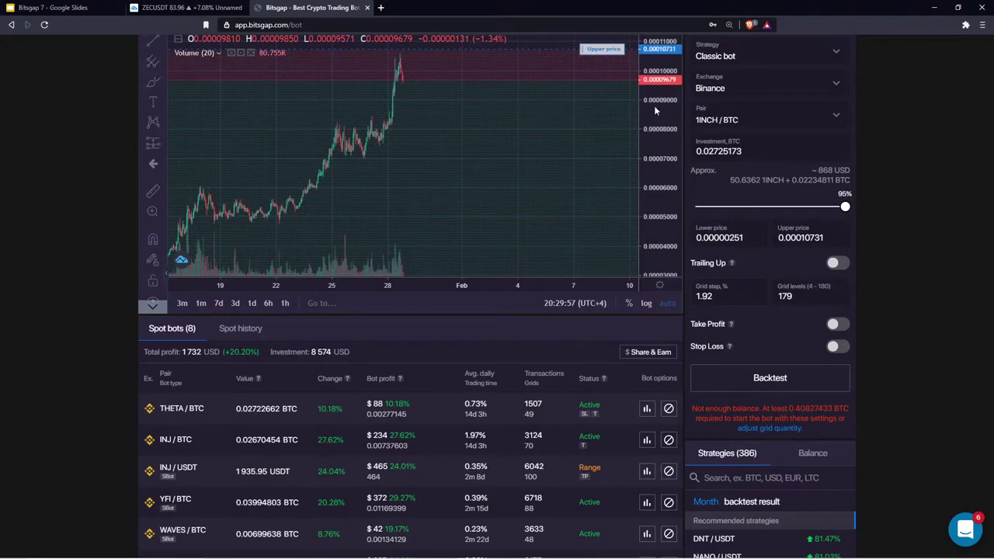
scroll(541, 305, "up", 2)
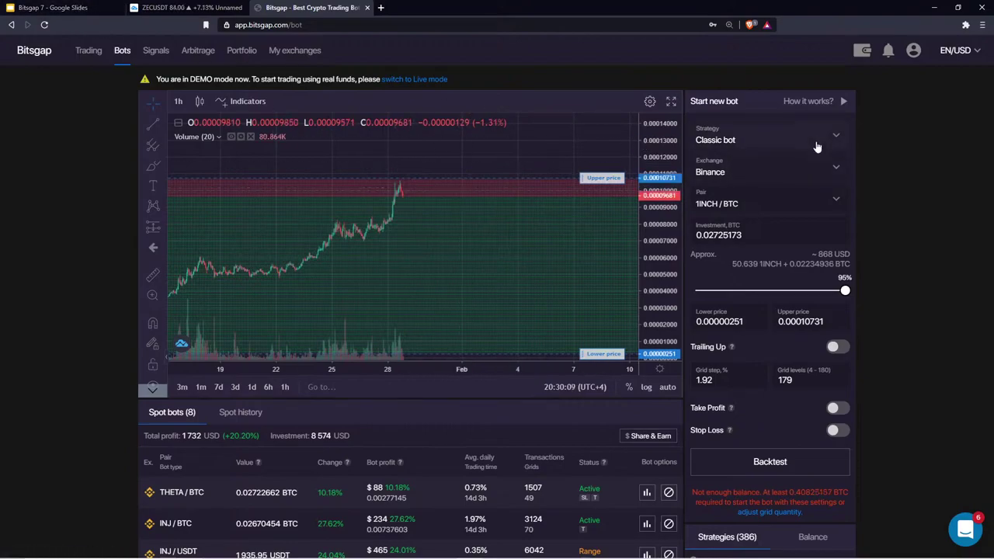
scroll(550, 199, "down", 3)
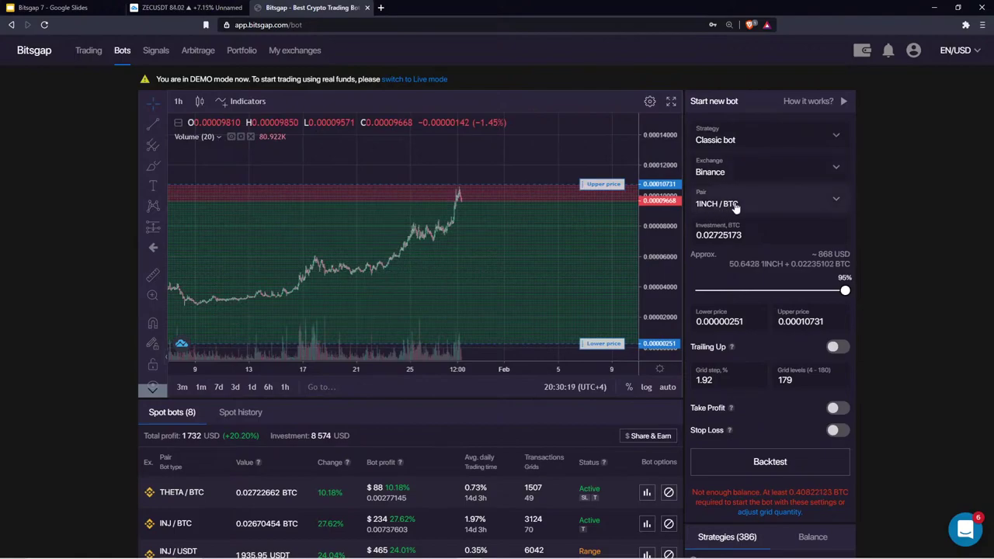
left_click_drag(521, 162, 469, 175)
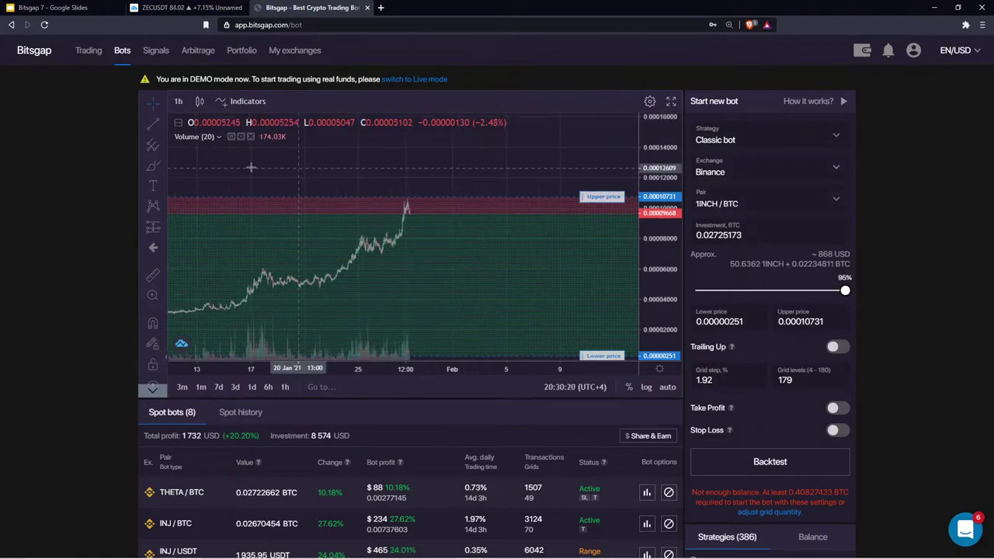
left_click(153, 165)
mouse_move(413, 217)
left_mouse_down()
mouse_move(455, 204)
mouse_move(515, 148)
left_mouse_up()
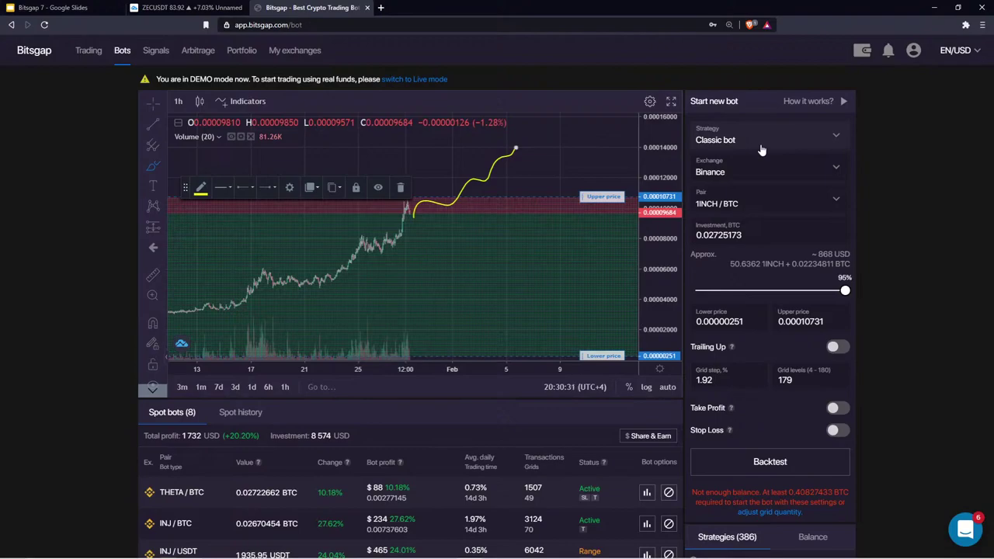
Step: Set the bot's investment to 77% of the available BTC balance and highlight its approximate USD value
double_click(761, 230)
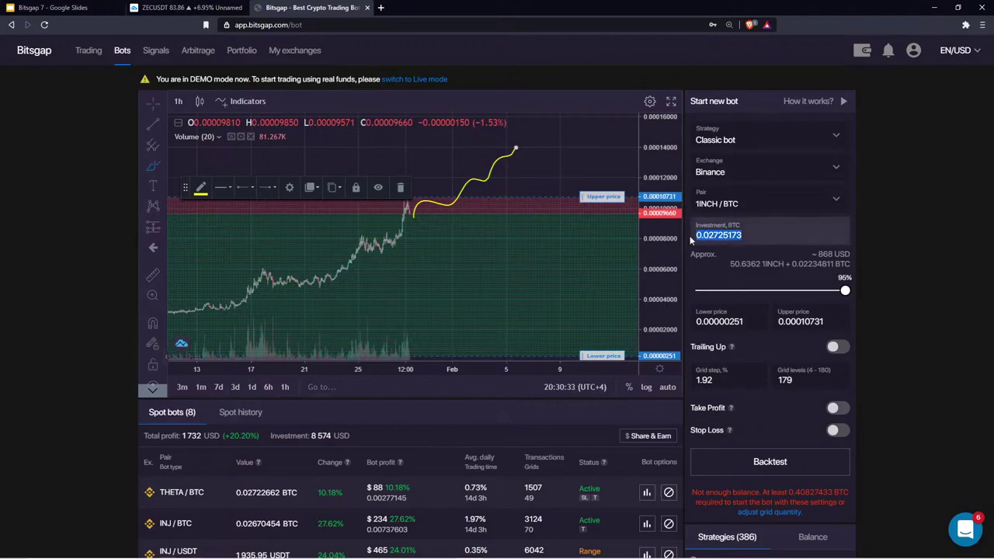
left_click(845, 291)
left_click_drag(845, 291, 815, 289)
double_click(841, 254)
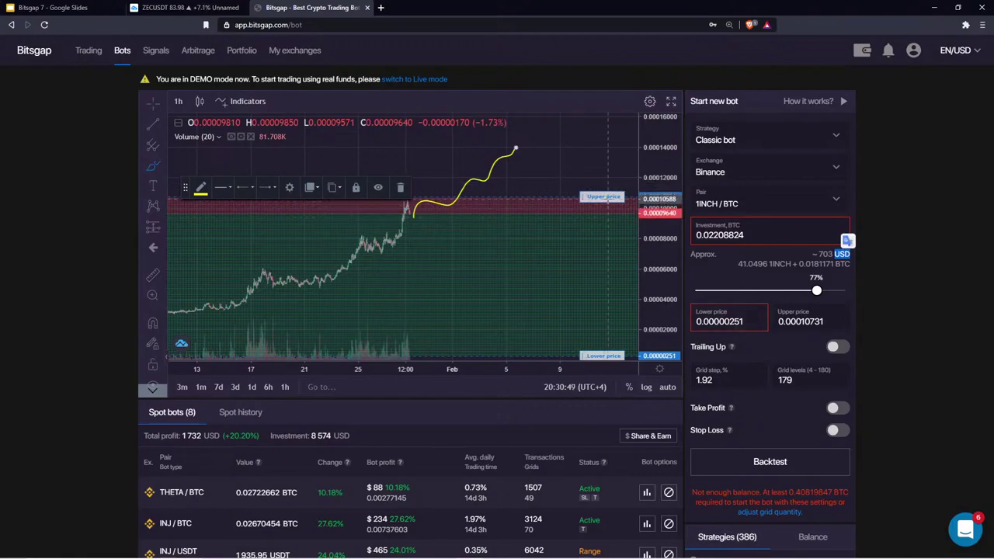
Step: Set the bot's trading range on the chart to an upper price of 0.00013021 and a lower price of 0.00007968
left_click(585, 225)
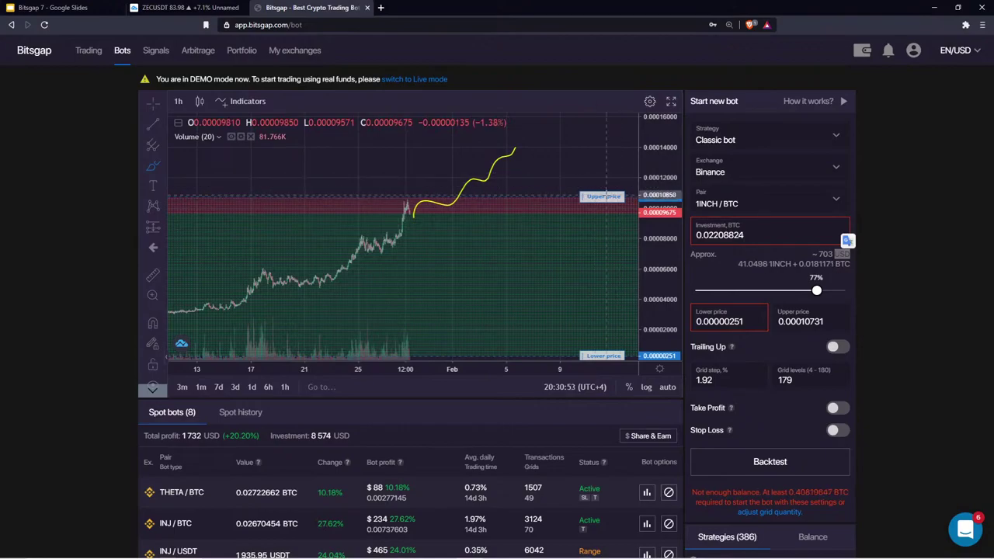
left_click(423, 190)
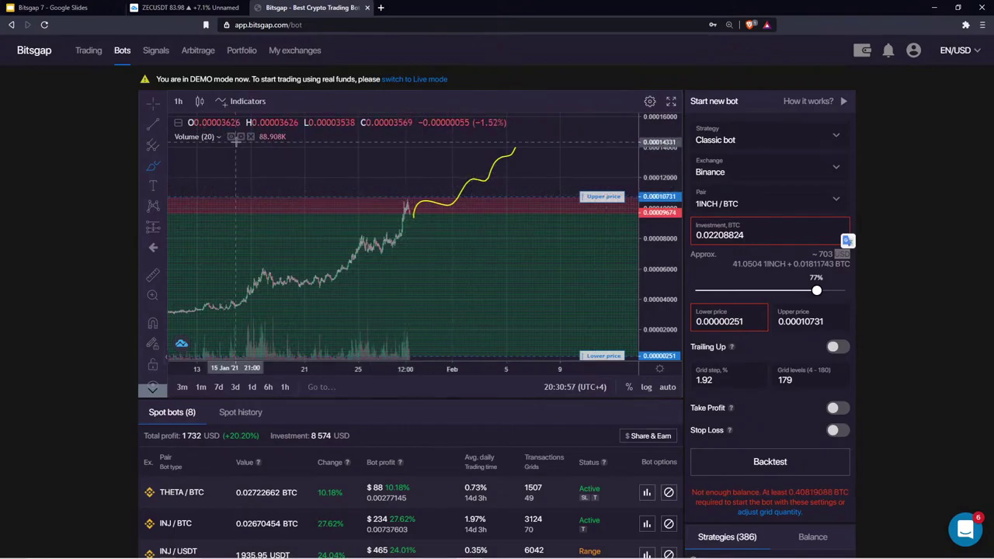
left_click_drag(604, 197, 604, 152)
left_click_drag(586, 336, 569, 227)
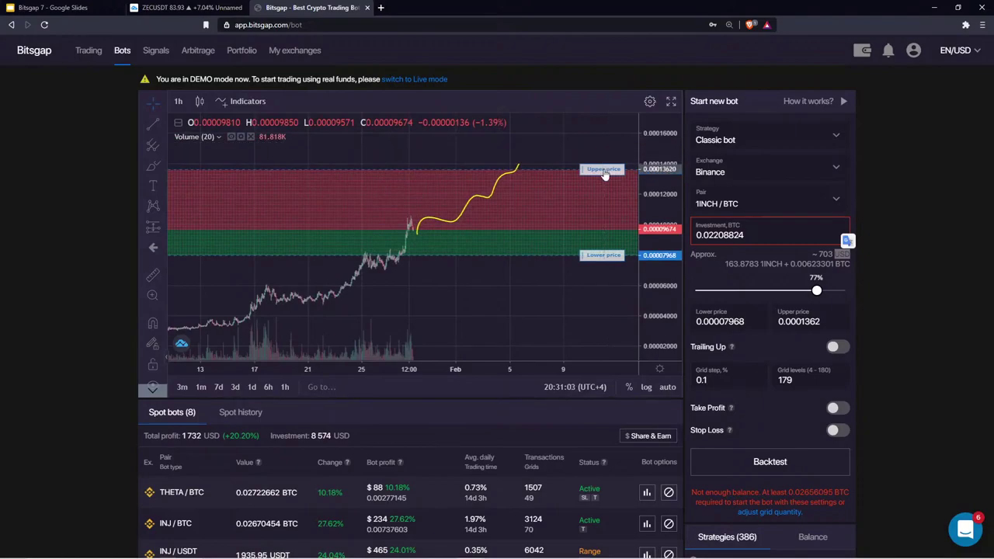
left_click_drag(604, 167, 605, 183)
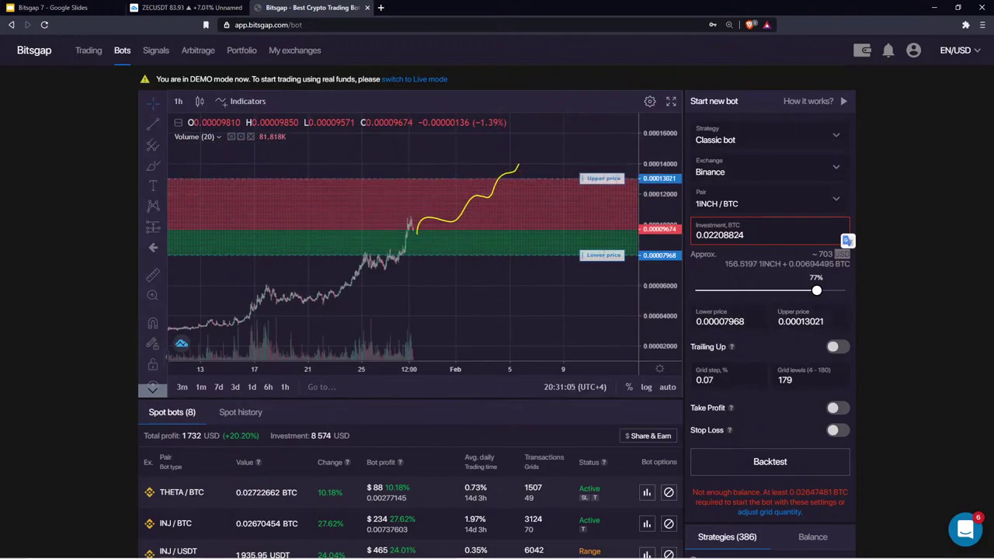
Step: Try 100 and then 180 grid levels for the Classic bot
double_click(764, 379)
type("100")
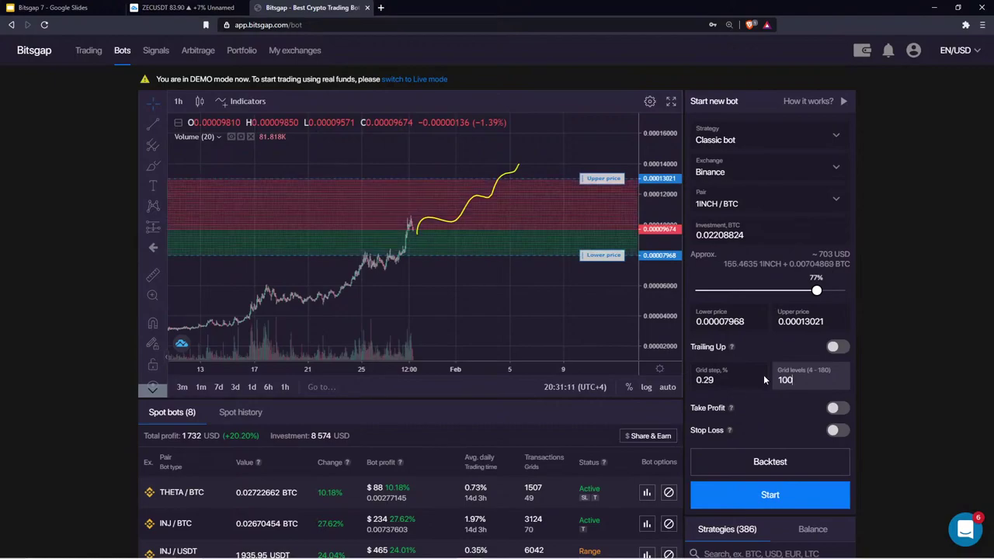
key("BackSpace")
key("BackSpace")
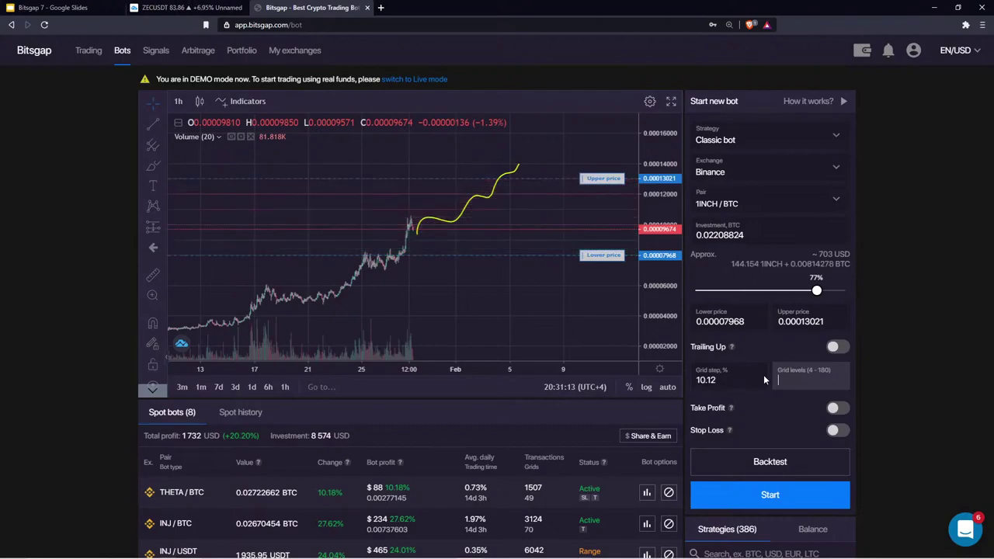
type("80")
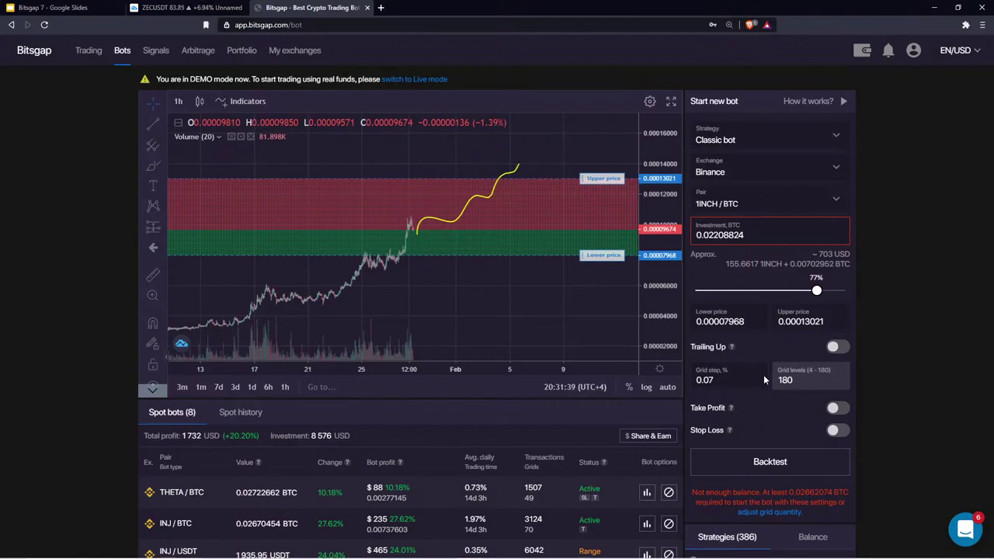
Step: Change the Classic bot's grid levels to 50
key("BackSpace")
key("BackSpace")
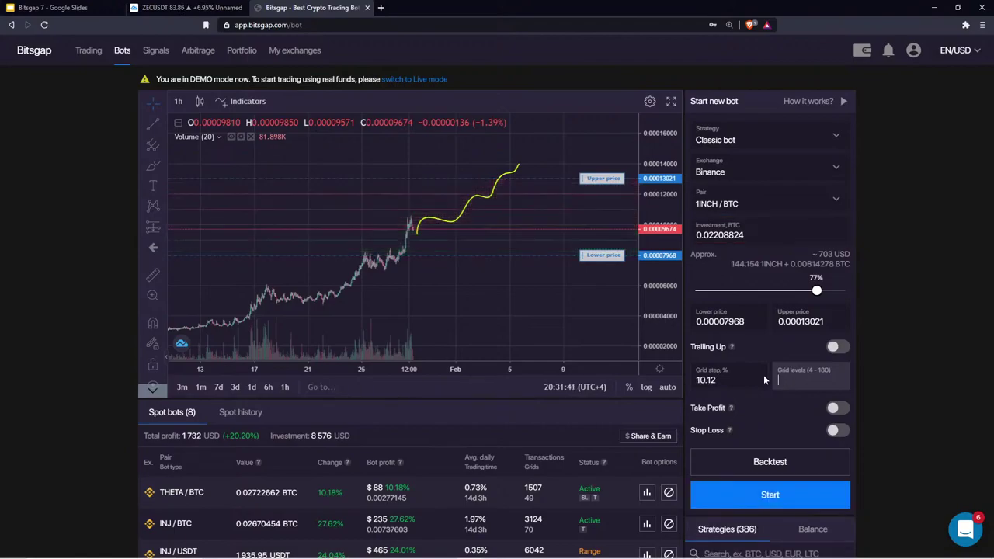
key("BackSpace")
type("50")
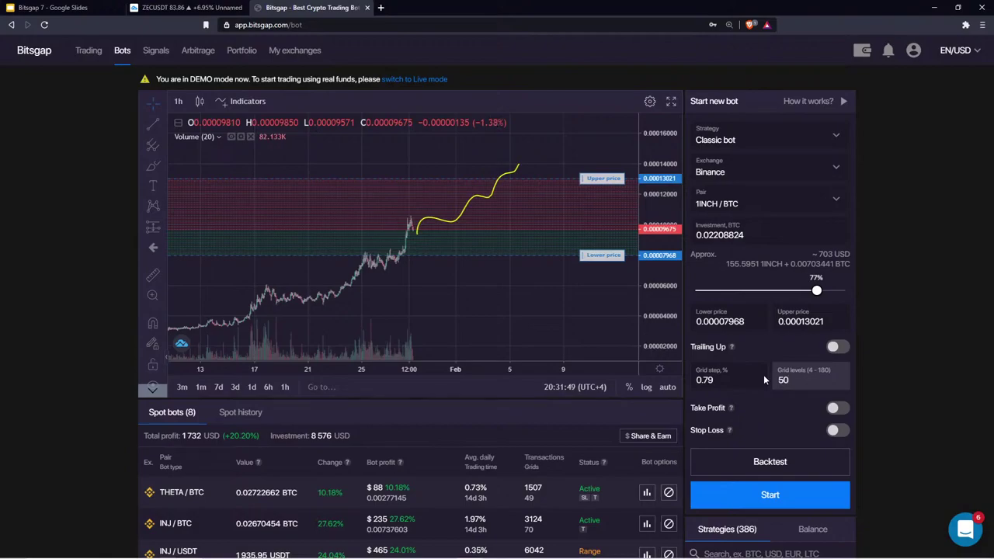
Step: Set the grid levels to 10 and examine the spacing of the grid lines on the 1INCH / BTC chart
left_click_drag(669, 337, 567, 218)
double_click(782, 380)
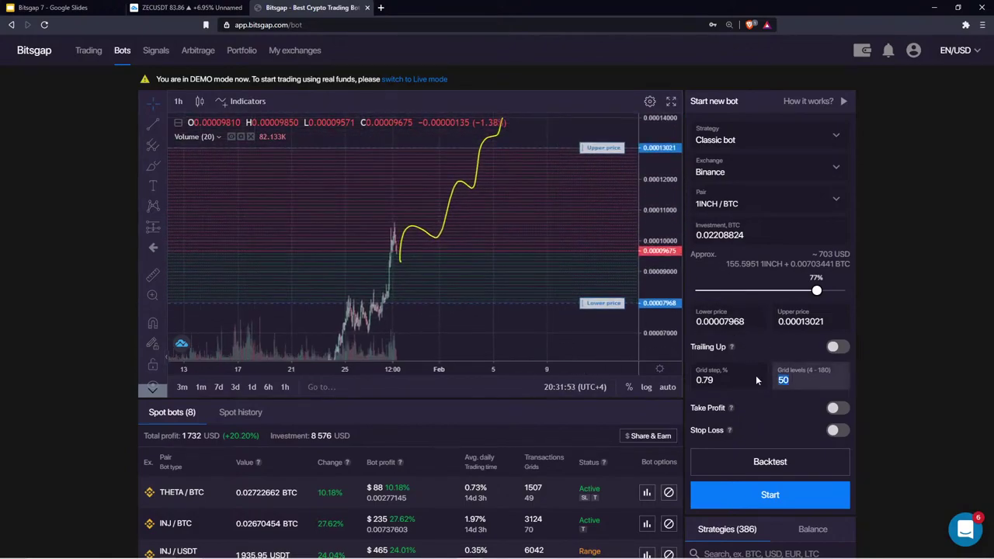
type("1")
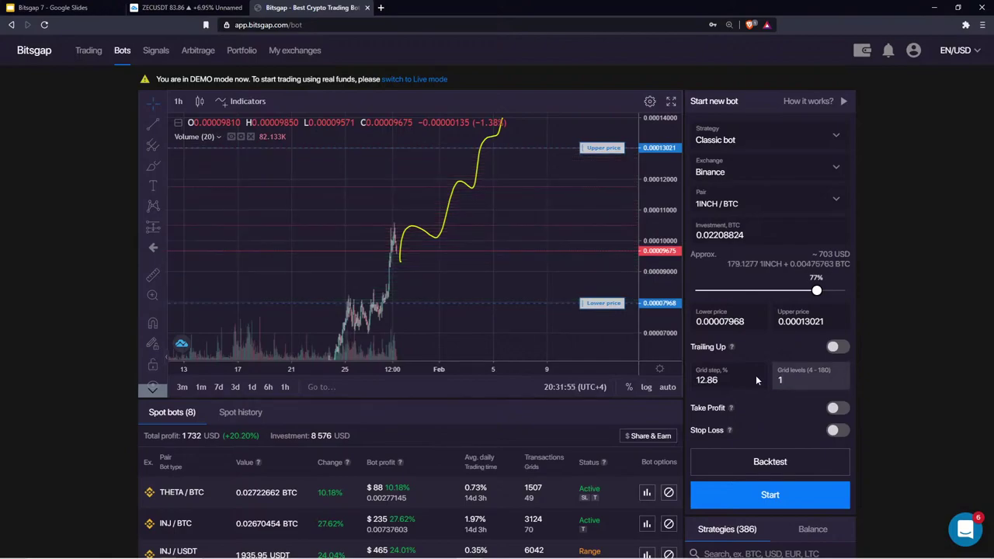
type("0")
left_click_drag(661, 156, 651, 216)
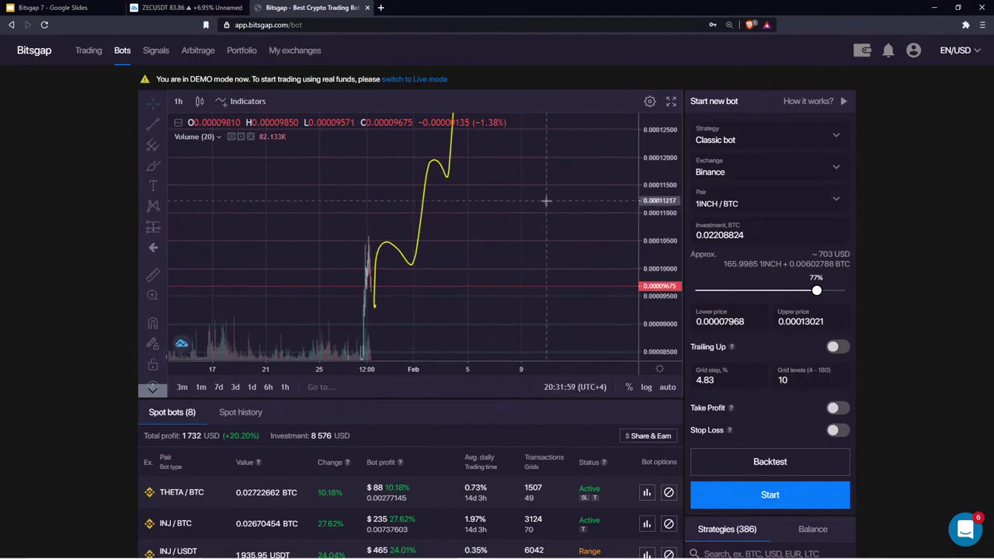
Step: Set the Classic bot's grid levels to 50
left_click_drag(653, 162, 564, 208)
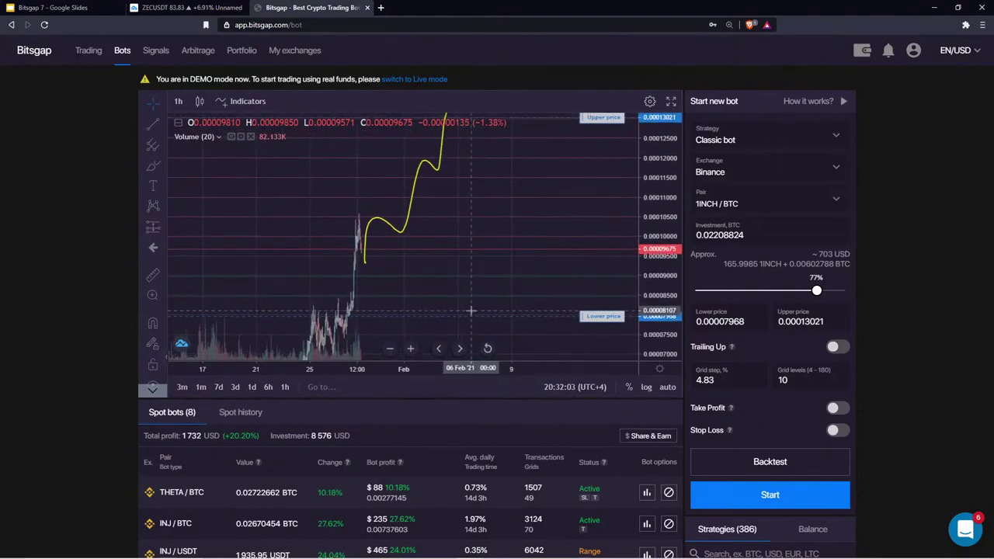
left_click_drag(719, 380, 695, 380)
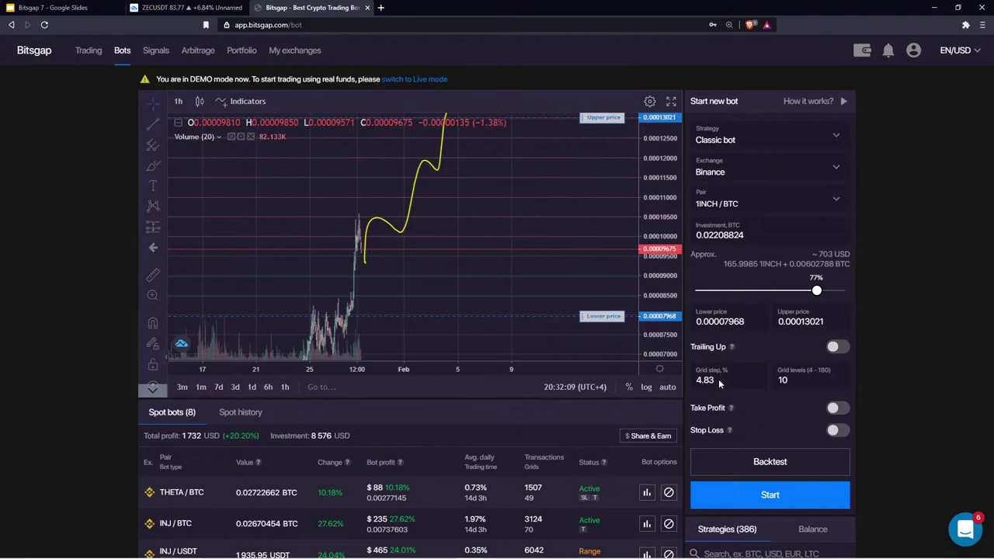
left_click_drag(651, 154, 650, 237)
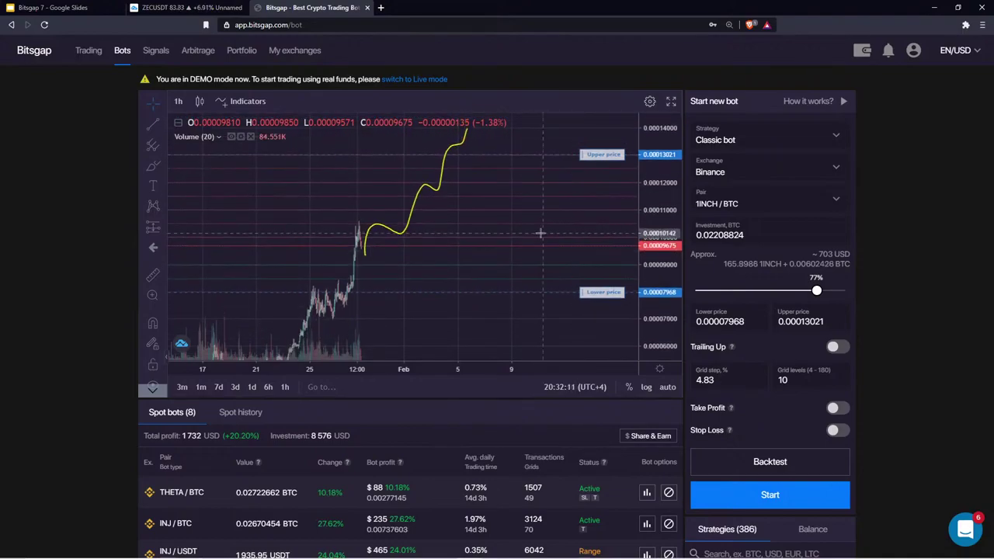
left_click_drag(539, 215, 533, 222)
left_click(782, 380)
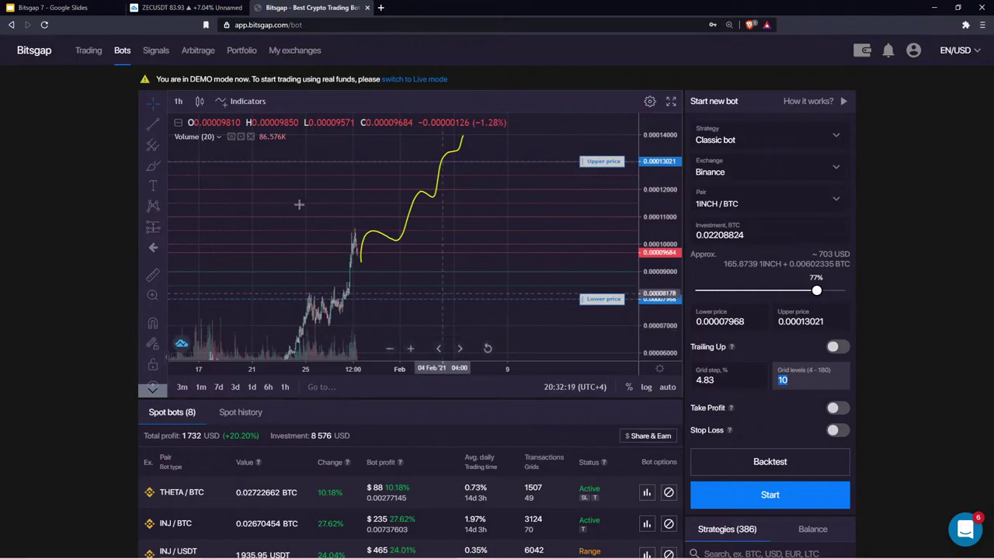
left_click(237, 179)
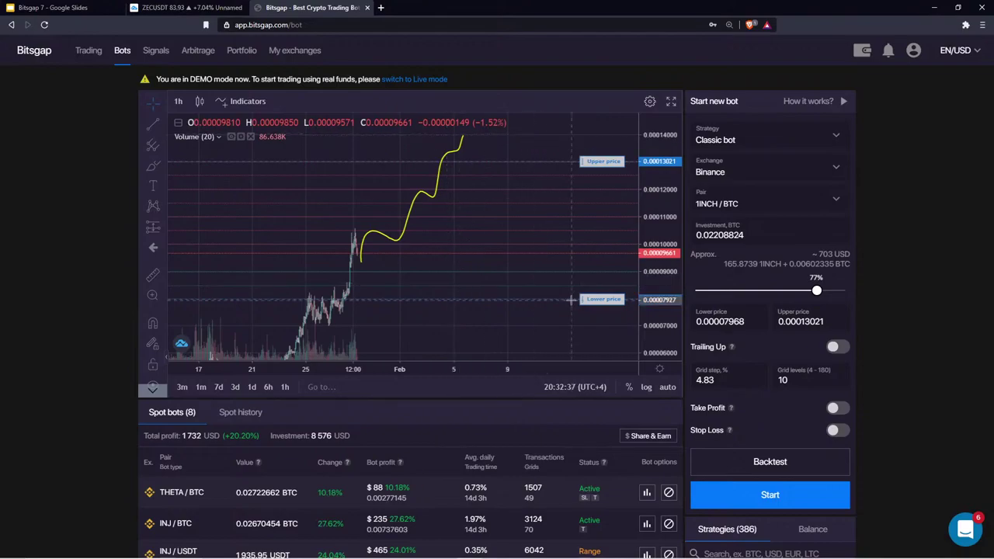
left_click_drag(784, 380, 701, 381)
type("50")
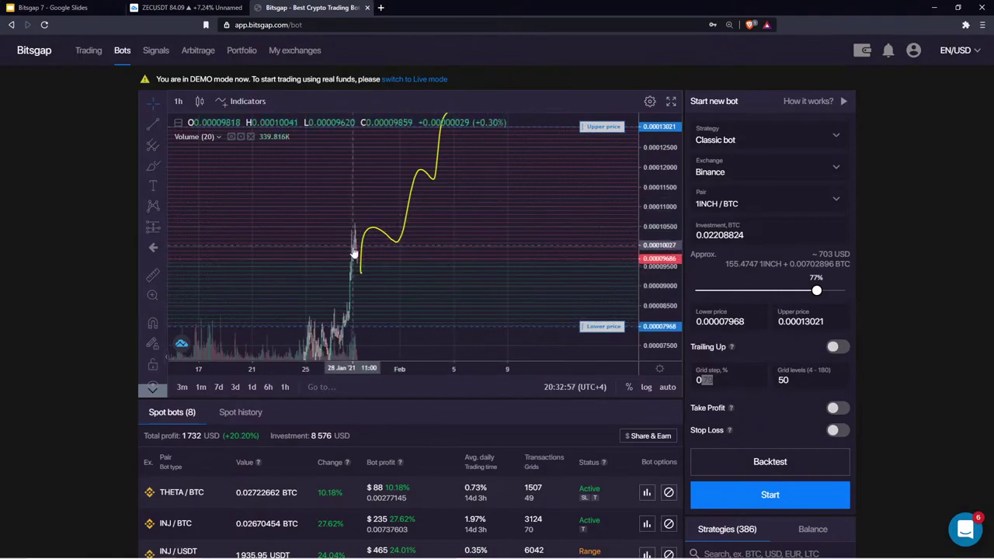
Step: Delete the yellow freehand price path from the 1INCH / BTC chart
scroll(674, 209, "down", 2)
scroll(674, 210, "down", 1)
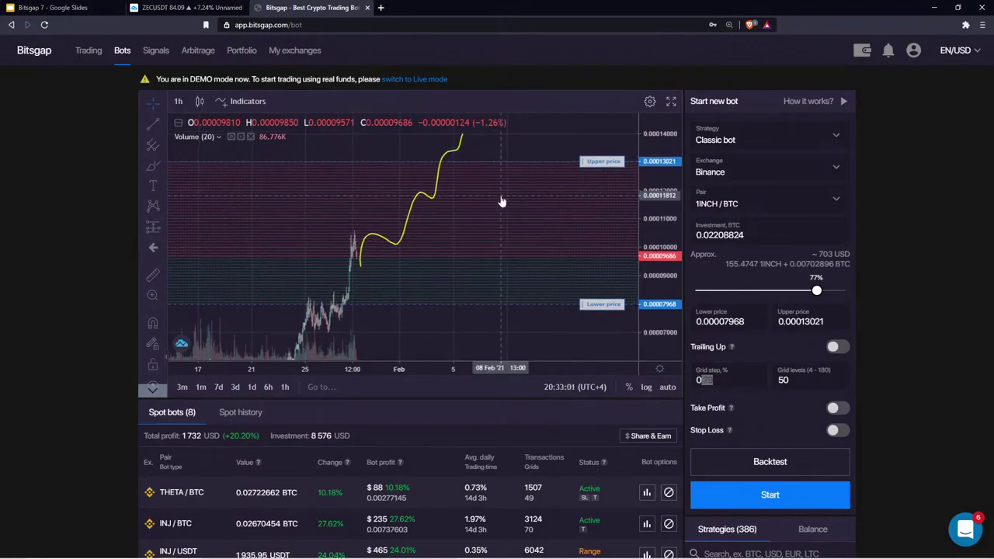
left_click_drag(501, 202, 501, 227)
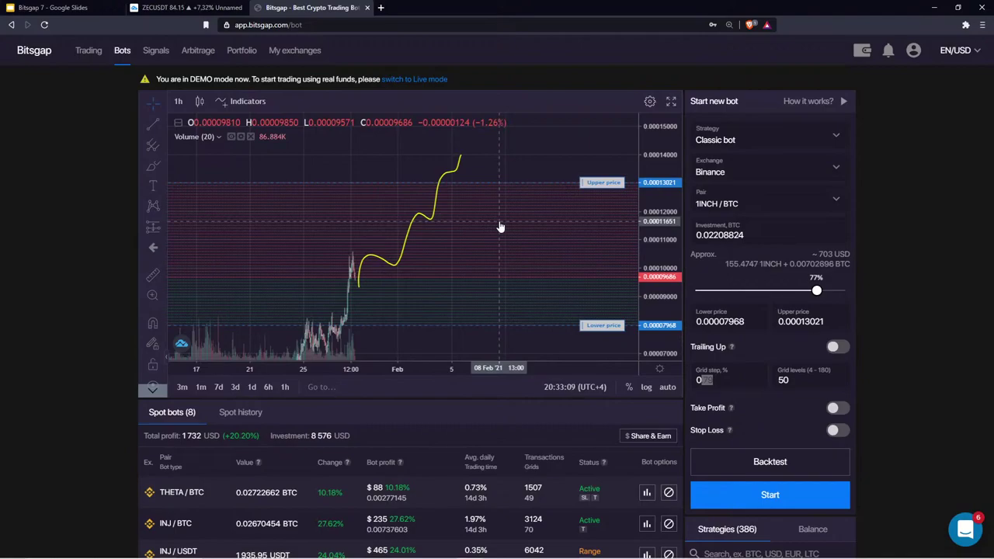
left_click(457, 170)
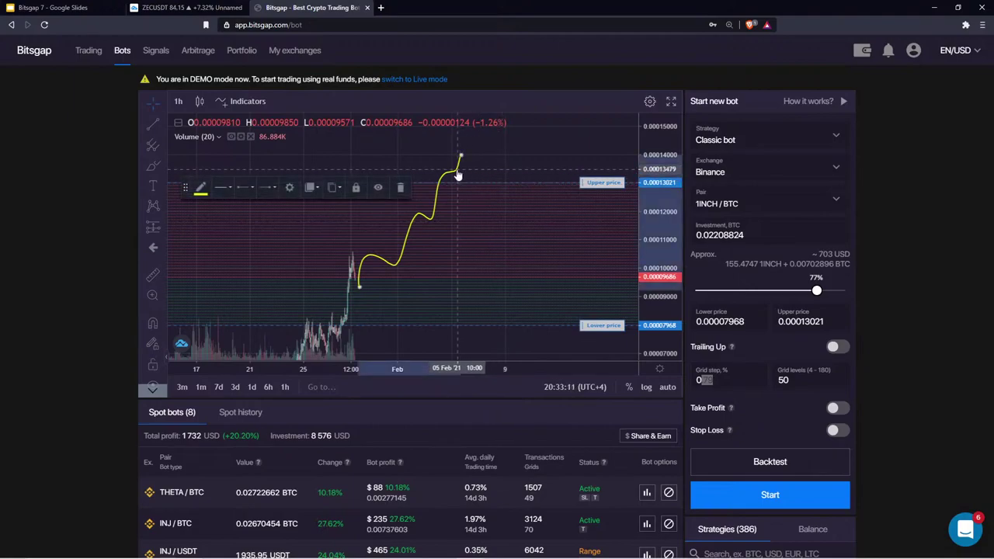
left_click(399, 187)
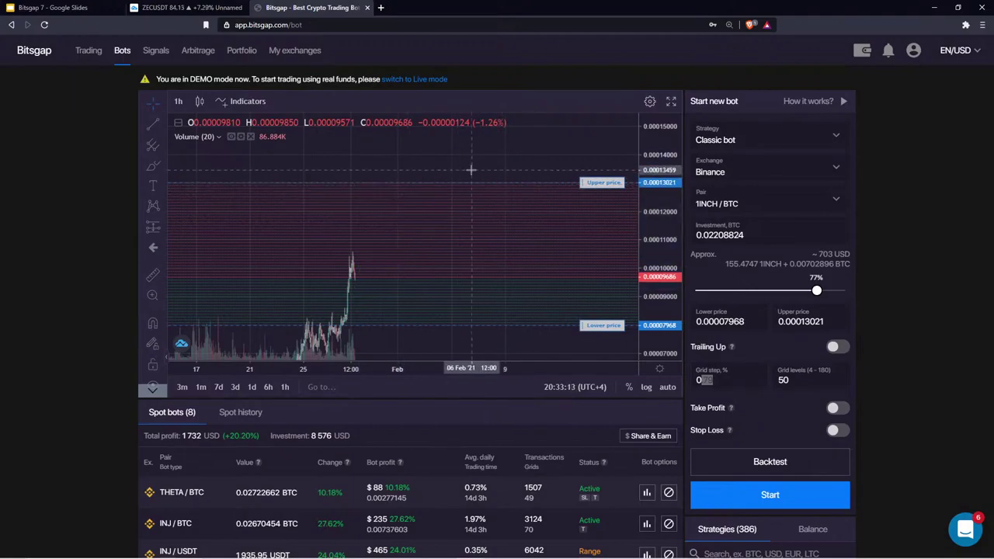
Step: Set the Classic bot's grid levels to 10
left_click_drag(472, 174, 522, 145)
scroll(463, 200, "up", 5)
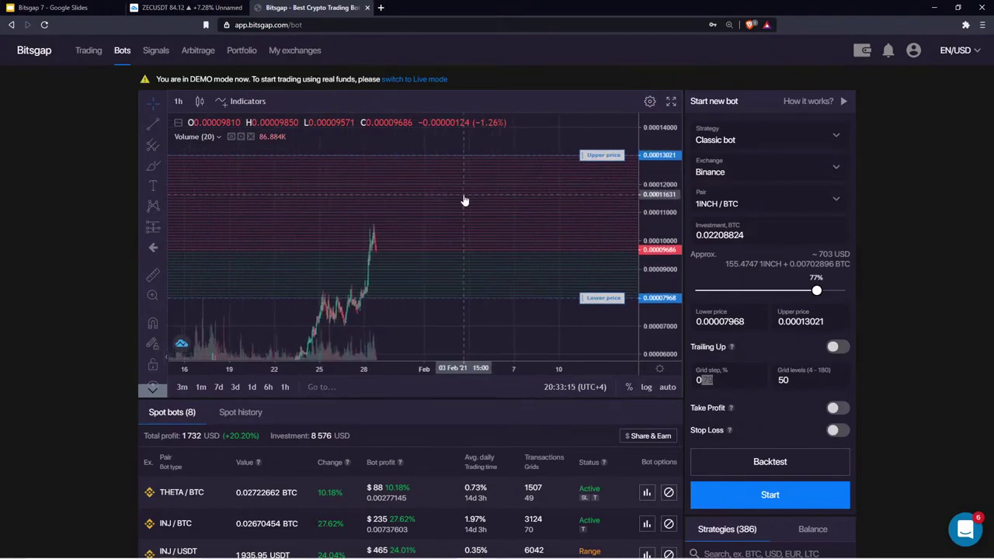
left_click_drag(650, 320, 650, 299)
left_click_drag(395, 211, 441, 211)
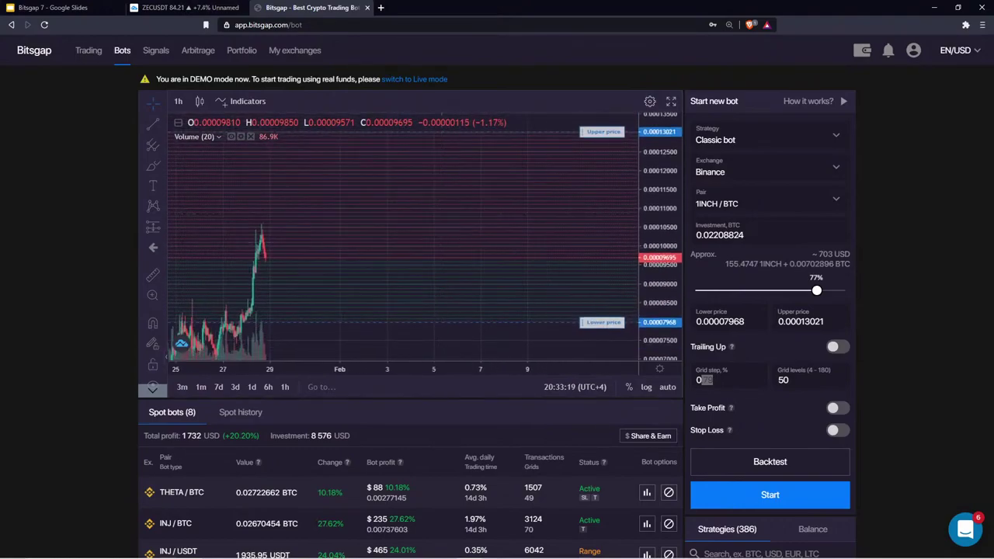
double_click(769, 379)
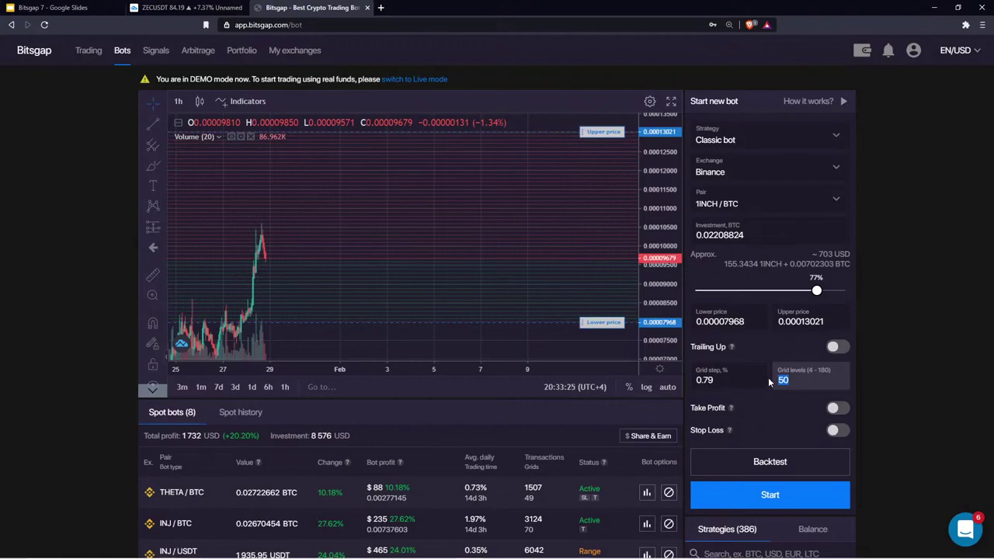
type("10")
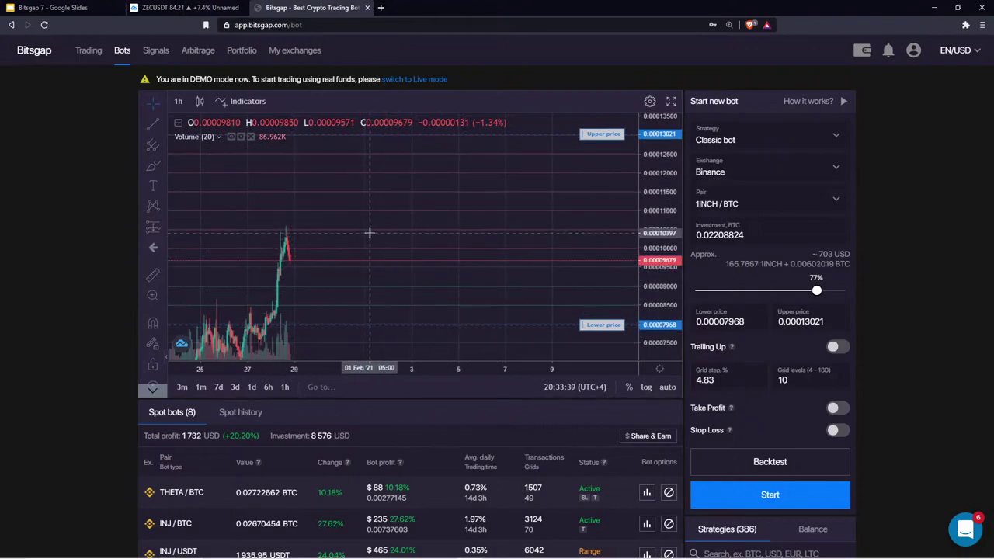
Step: Sketch a freehand dip-and-rise price path after the latest candle with the brush, and delete it
left_click(153, 167)
mouse_move(294, 262)
left_mouse_down()
mouse_move(314, 282)
mouse_move(347, 230)
left_mouse_up()
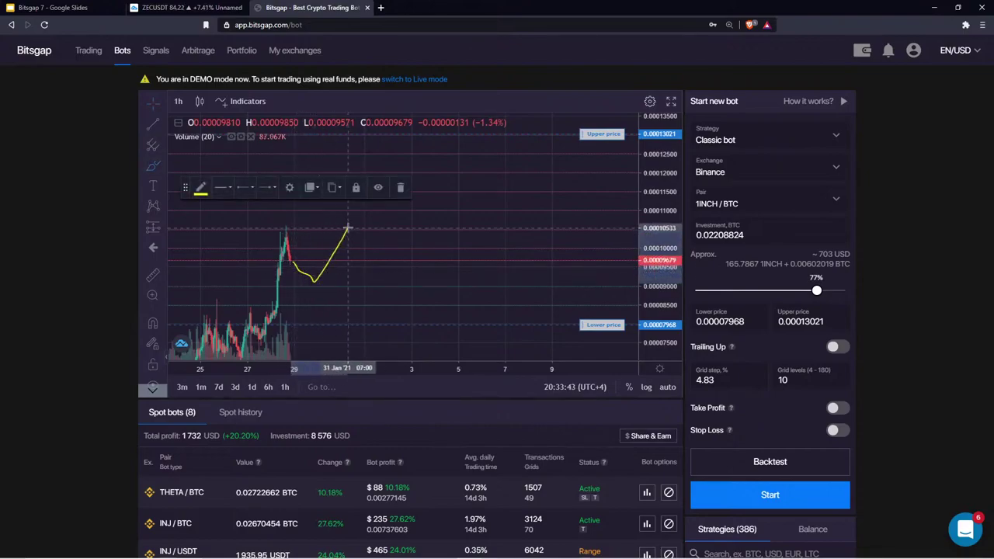
left_click(400, 187)
Step: Change the Classic bot's grid levels from the wide 10-level grid to 50
double_click(780, 379)
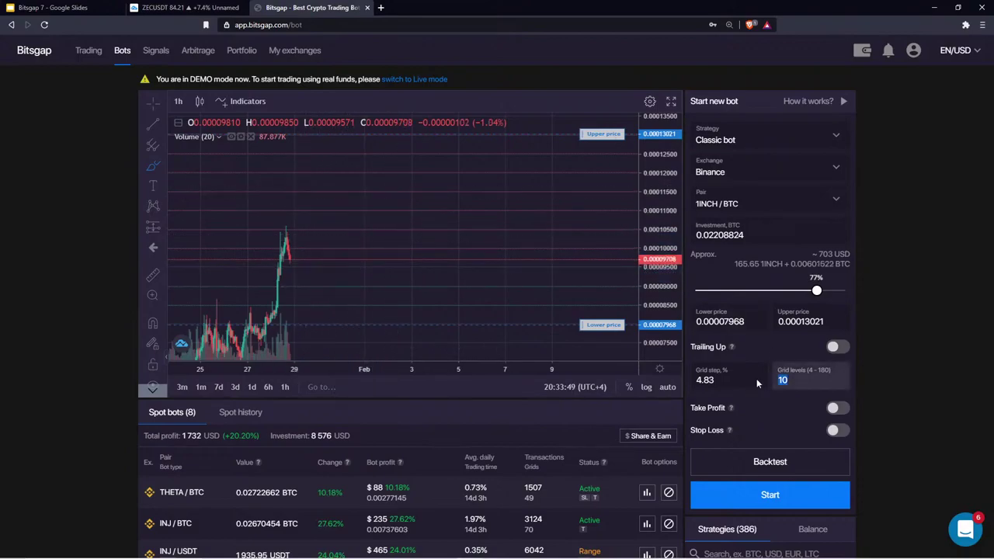
type("-5")
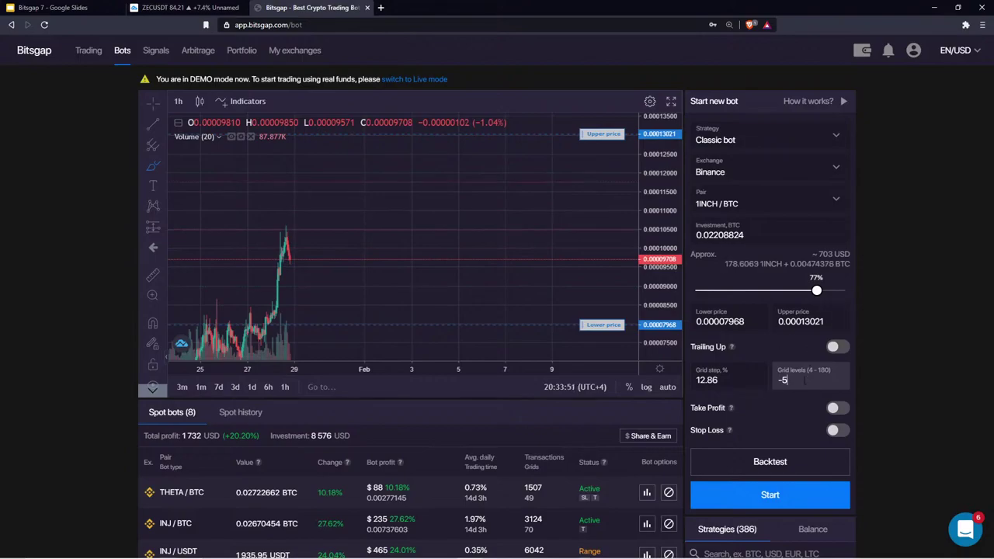
key("BackSpace")
key("BackSpace")
type("50")
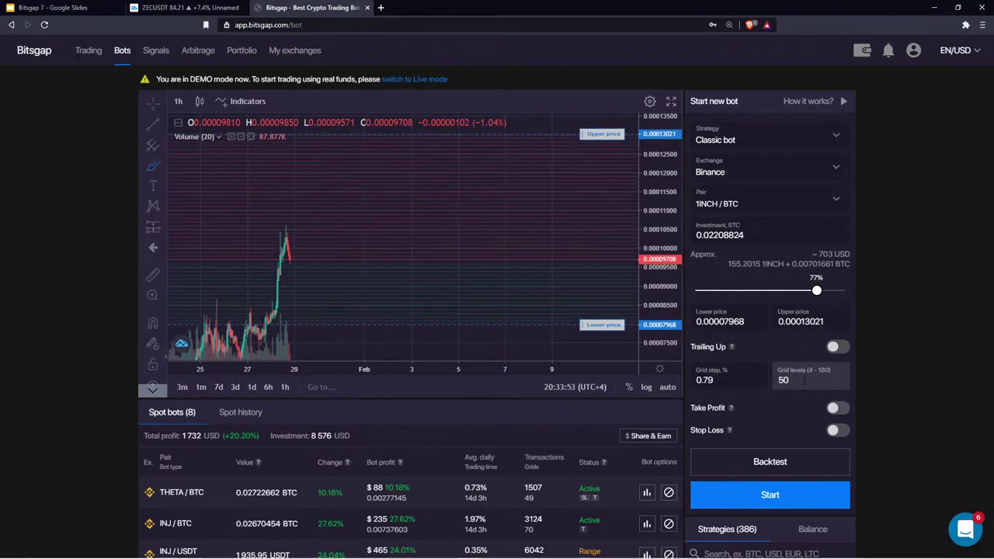
Step: Sketch a freehand dip and rising arrow over the dense grid, and delete the drawing
left_click(657, 295)
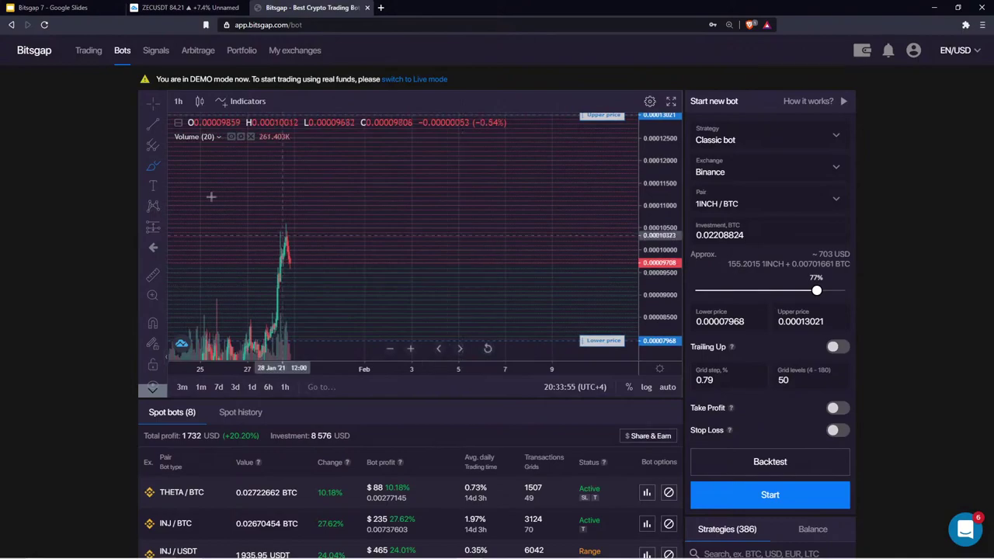
mouse_move(289, 262)
left_mouse_down()
mouse_move(313, 284)
mouse_move(365, 214)
mouse_move(354, 219)
mouse_move(371, 229)
left_mouse_up()
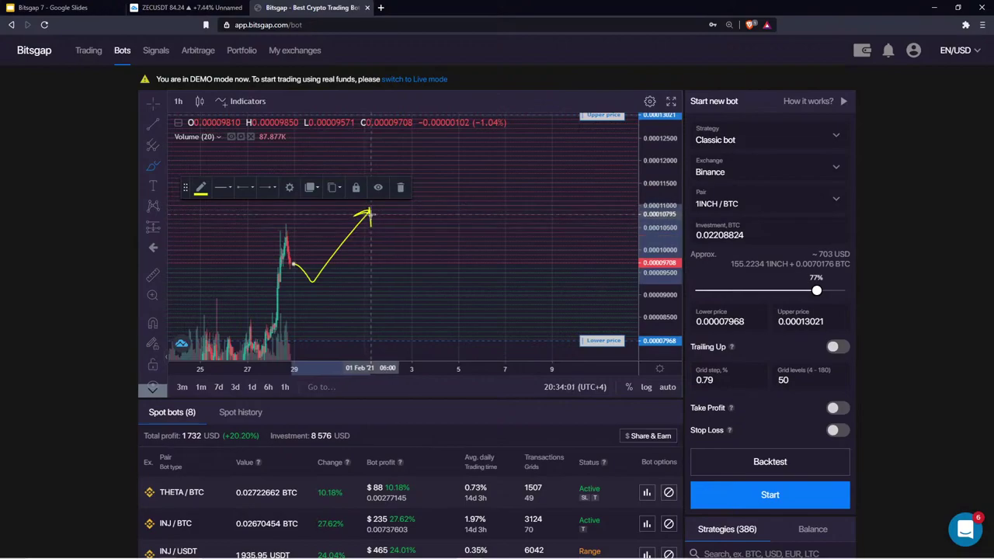
left_click(395, 188)
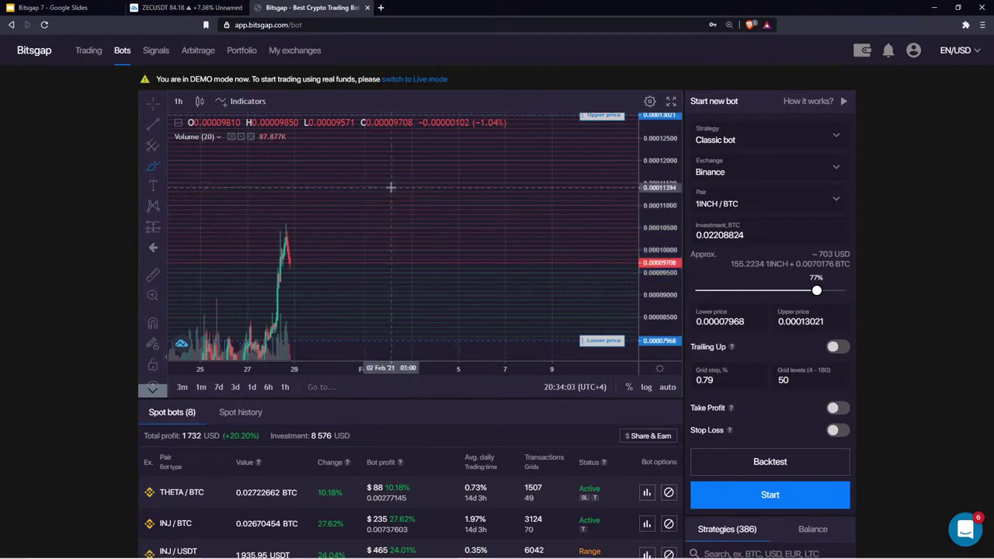
Step: Switch to the Bitsgap 7 presentation in Google Slides and present the "5 Steps To Configure Bots" slide to review the grid level guidance
left_click_drag(808, 380, 751, 382)
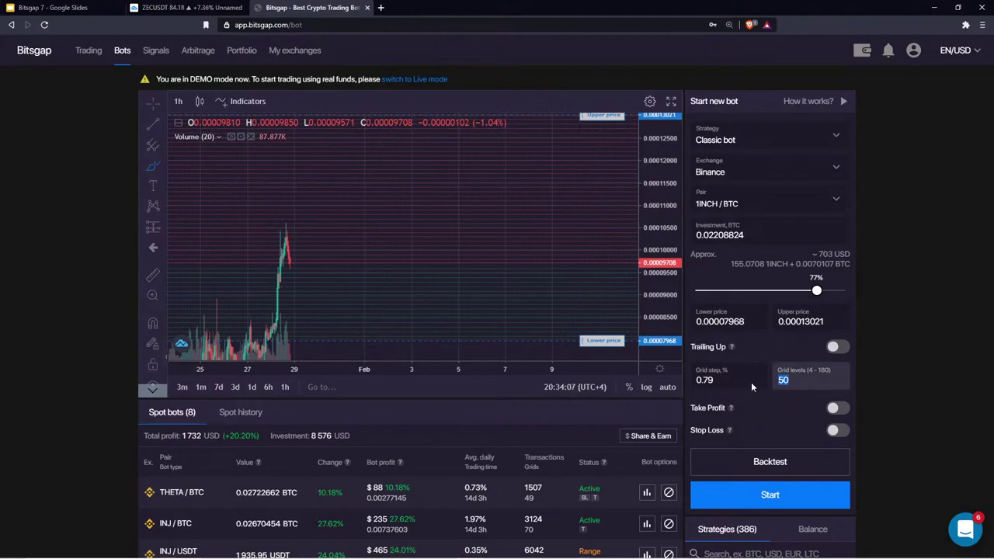
left_click(78, 7)
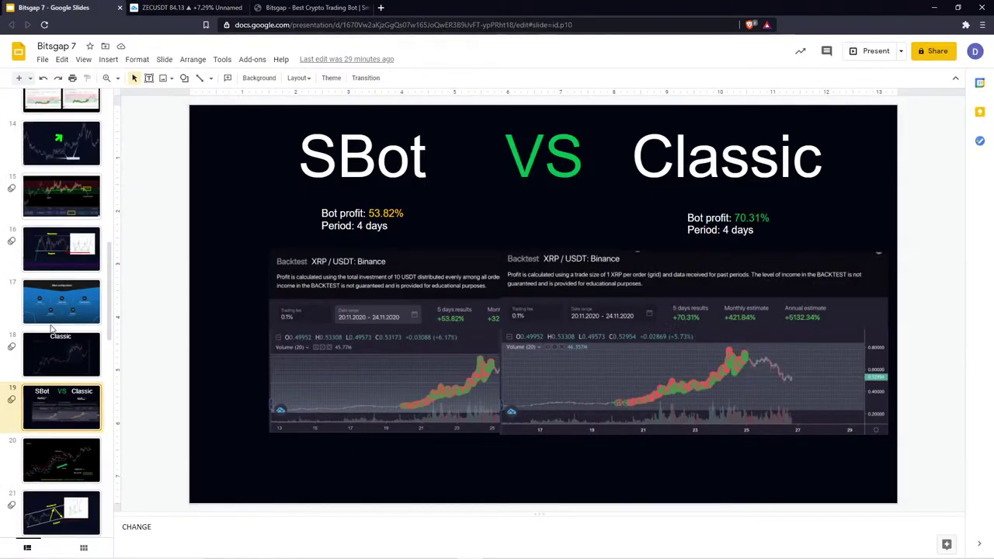
scroll(33, 154, "up", 5)
left_click(61, 241)
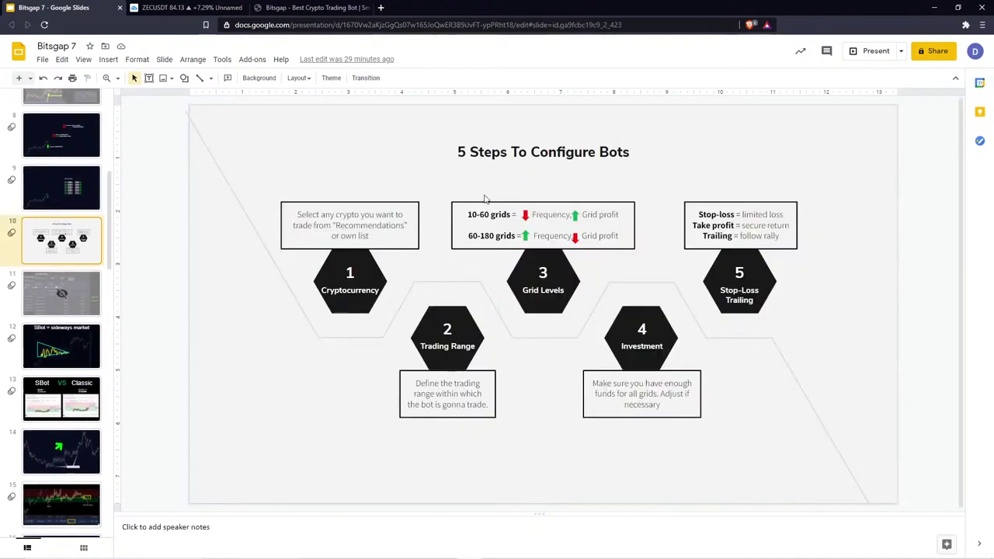
left_click(858, 55)
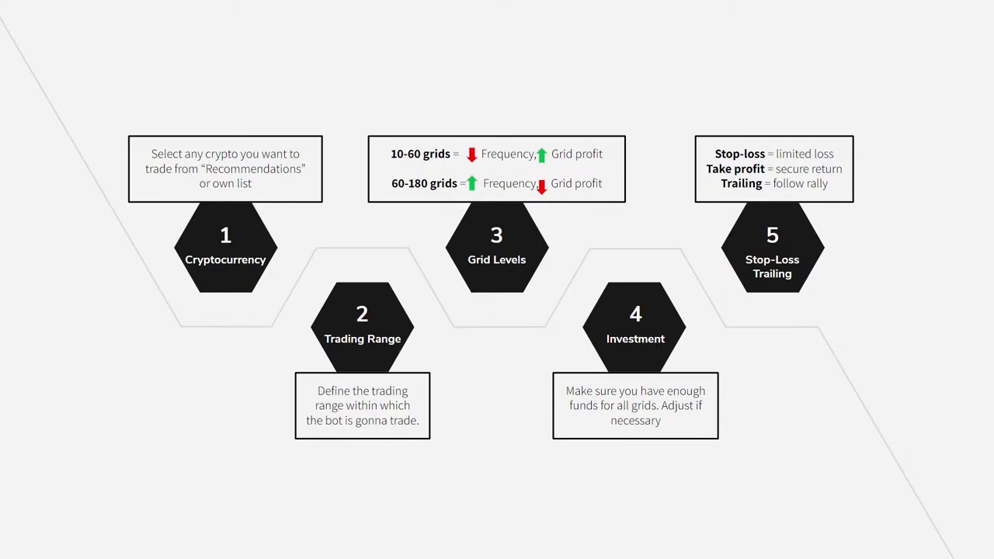
key("Escape")
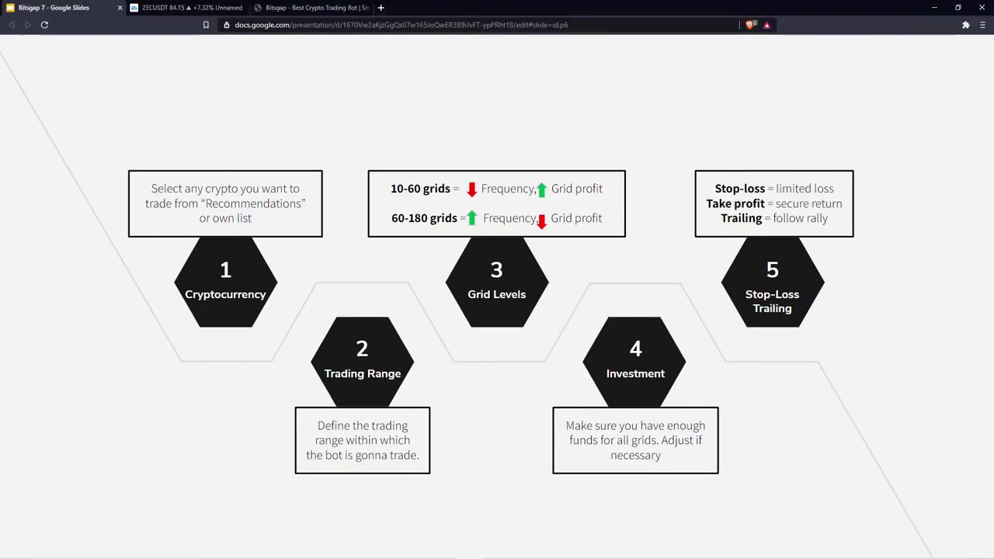
Step: Switch back to the Bitsgap bot page and draw a freehand descending line across the 1INCH / BTC chart
left_click(332, 8)
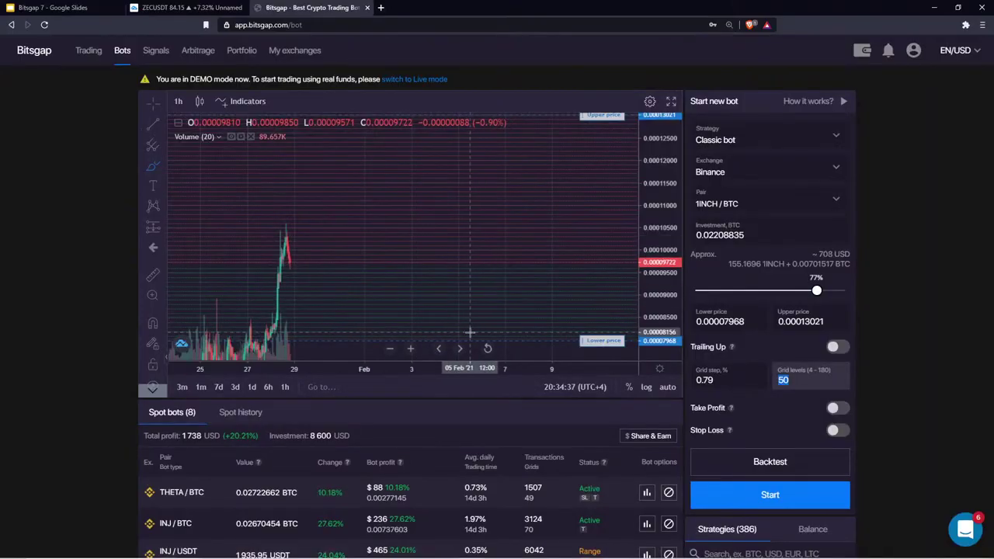
scroll(473, 257, "down", 2)
scroll(504, 279, "up", 3)
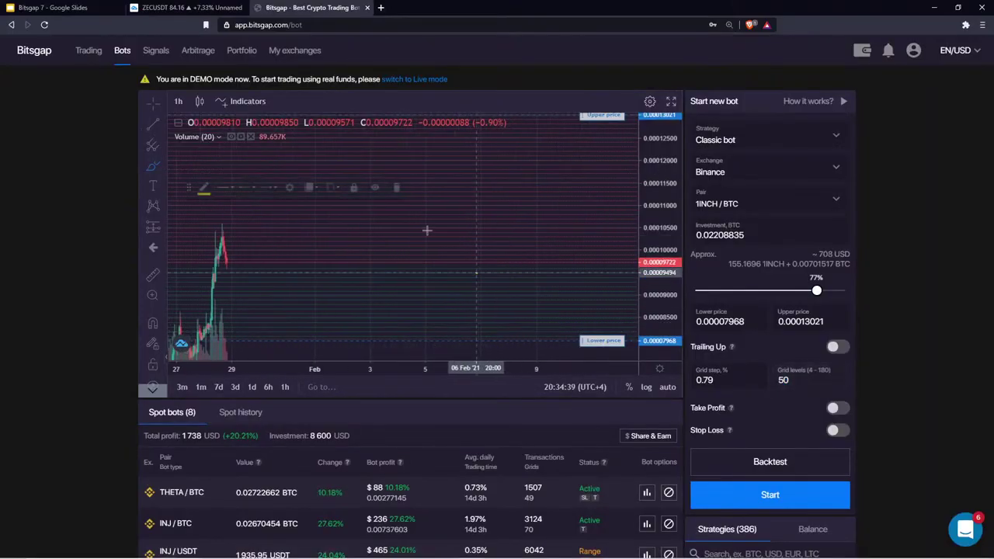
left_click_drag(311, 116, 476, 271)
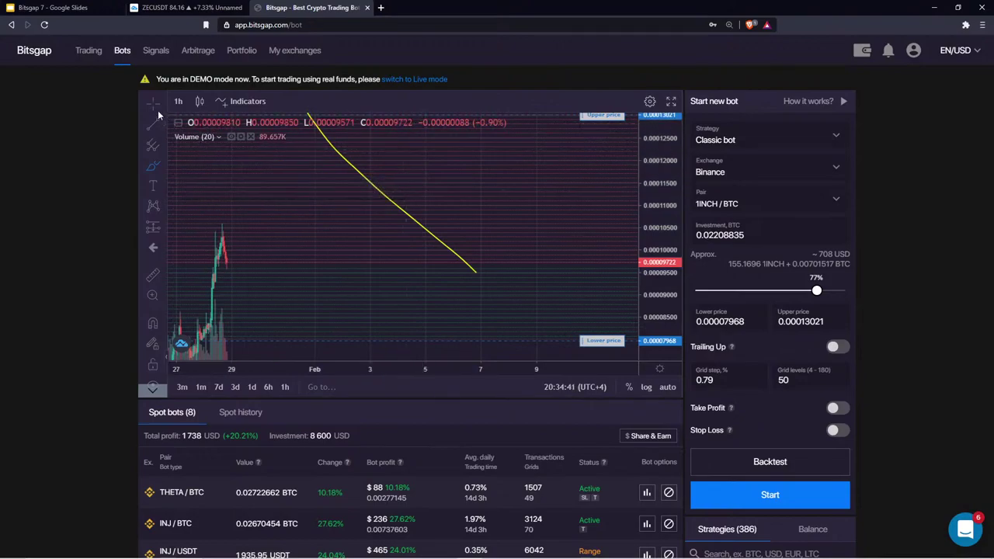
Step: Brush an X, a rising arrow marked 10 and a falling arrow on the empty chart area below the lower price
left_click_drag(388, 295, 277, 133)
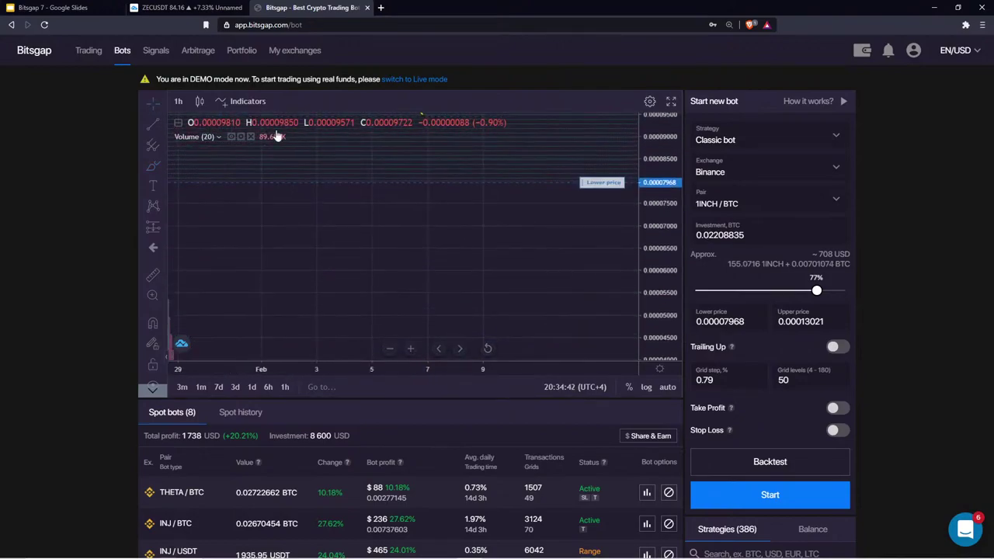
left_click(153, 165)
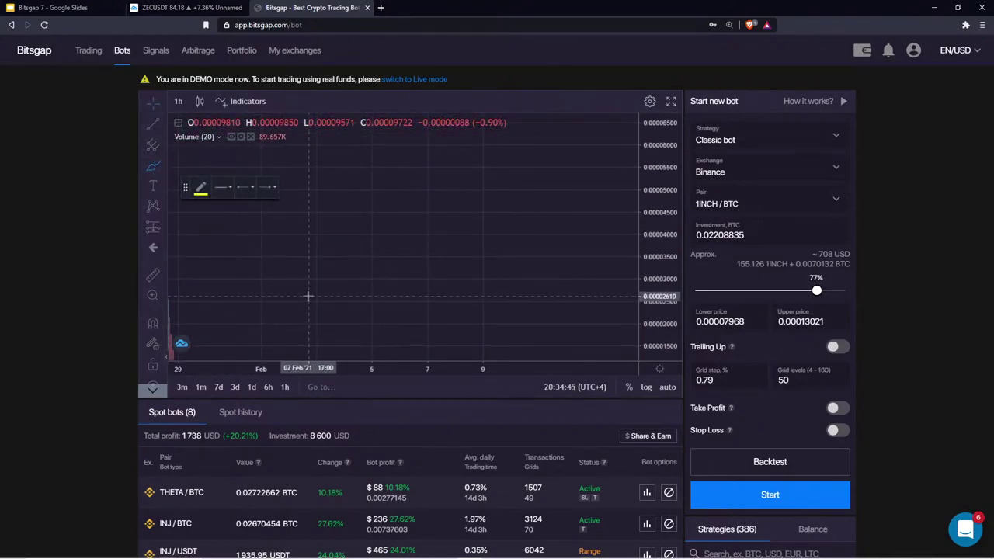
mouse_move(228, 256)
left_mouse_down()
mouse_move(242, 277)
mouse_move(241, 254)
left_mouse_up()
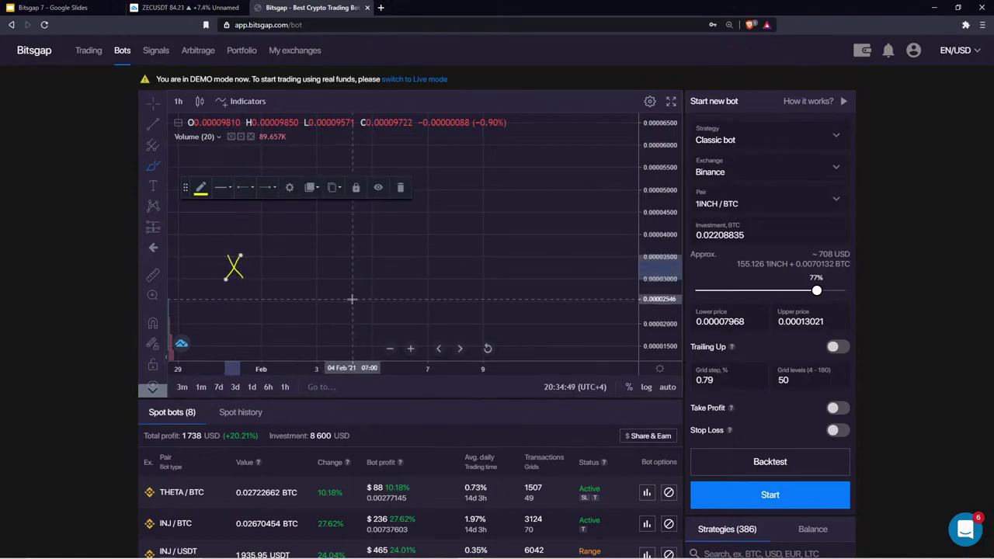
mouse_move(353, 295)
left_mouse_down()
mouse_move(392, 231)
mouse_move(407, 247)
mouse_move(424, 231)
mouse_move(454, 281)
mouse_move(478, 282)
mouse_move(466, 257)
left_mouse_up()
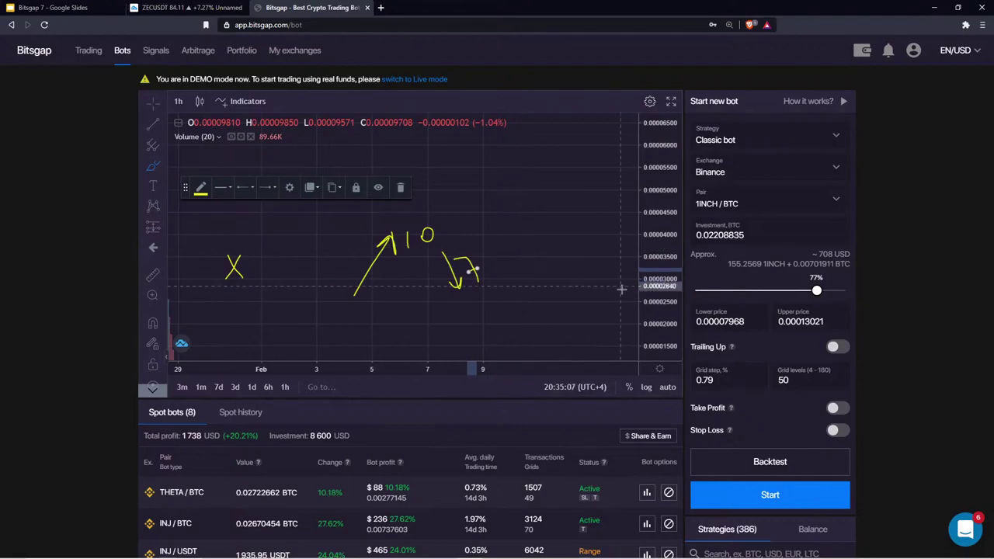
Step: Set the Classic bot's grid levels to 30
double_click(804, 380)
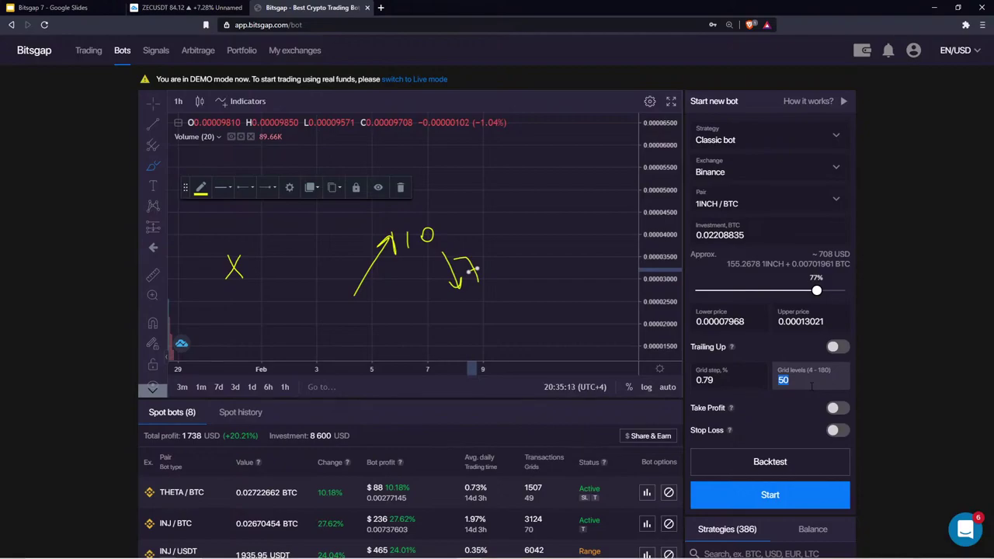
type("30")
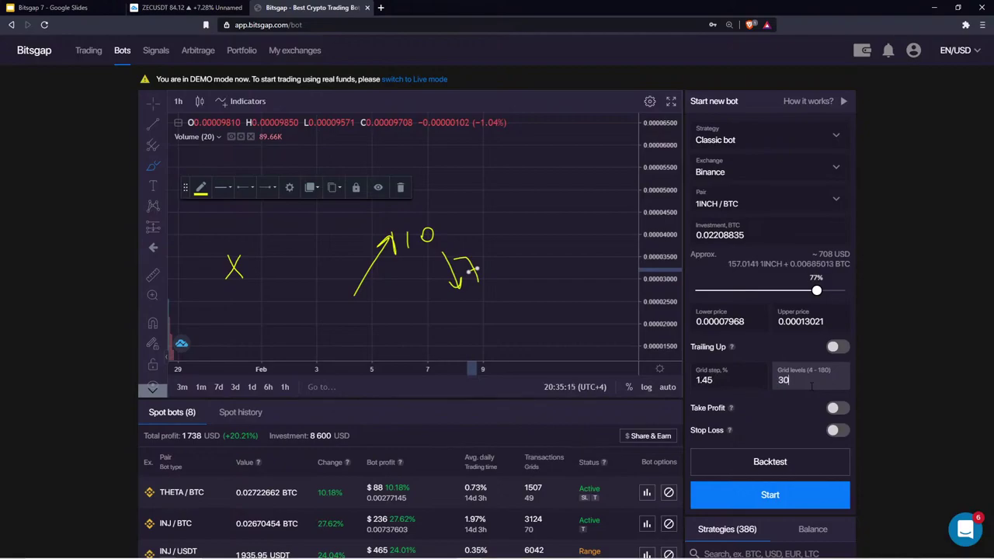
Step: Set the Classic bot's grid levels to 5 and delete the tiny brush stroke beside the falling arrow on the chart
key("BackSpace")
key("BackSpace")
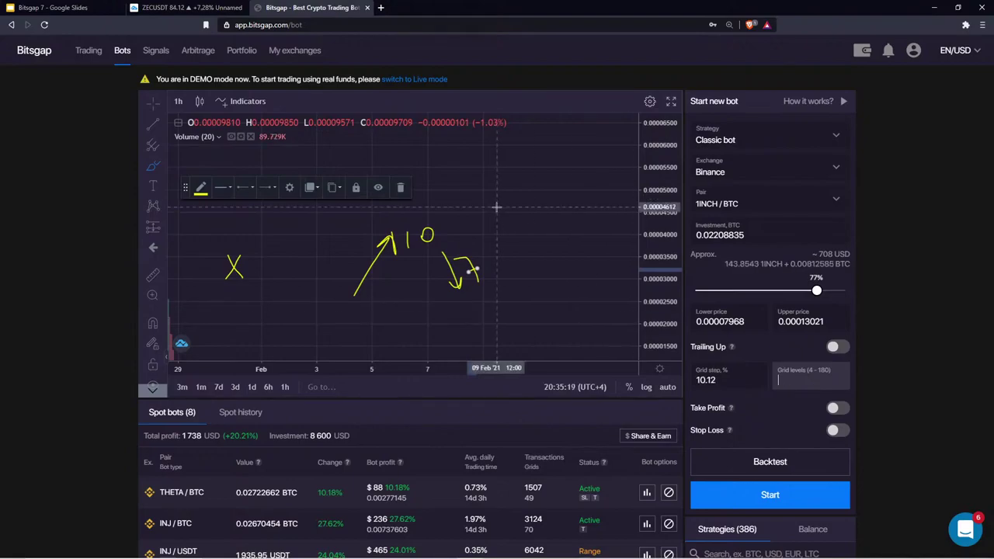
type("5")
left_click(402, 188)
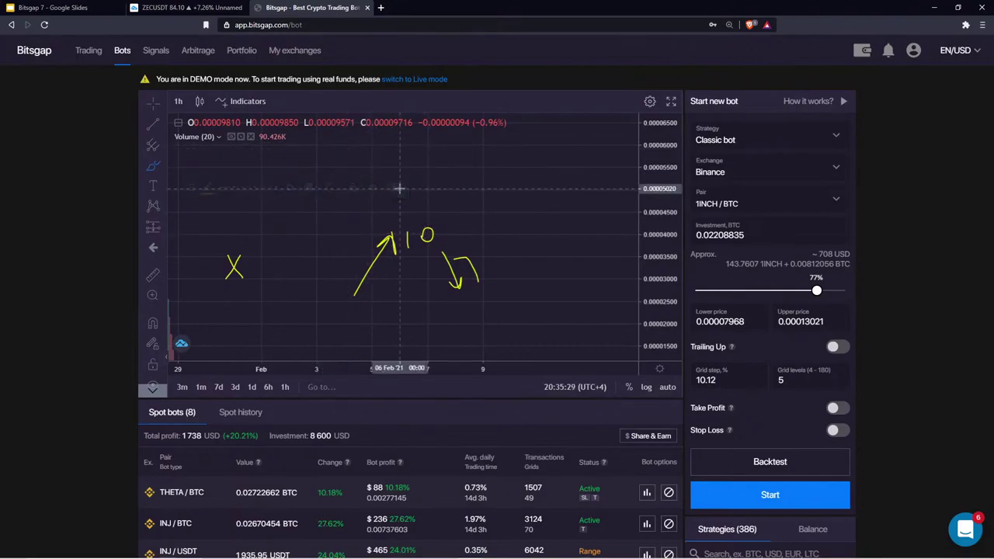
Step: Draw a forecast on the empty chart area above the brushed arrows, rising about 4.8% over about 13 hours
left_click(160, 227)
left_click(204, 247)
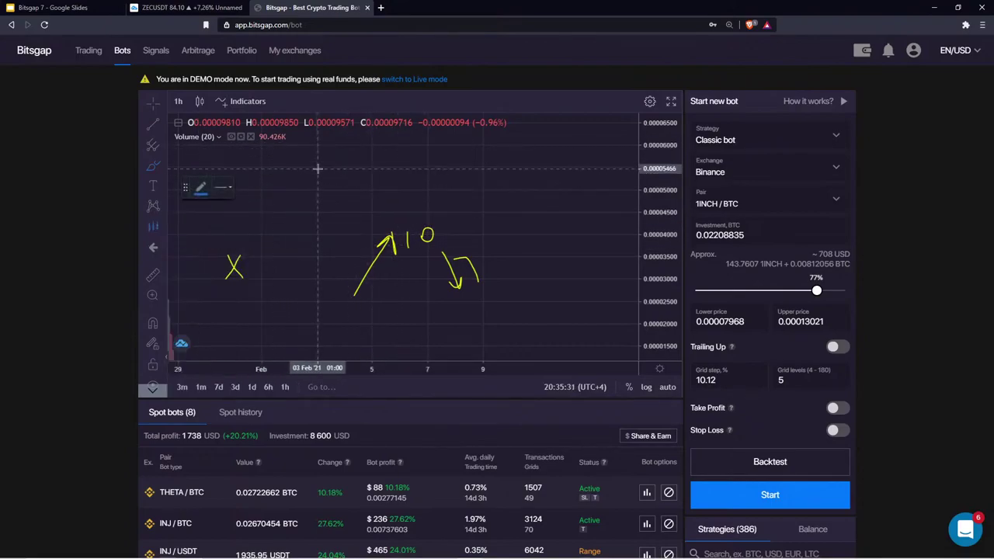
left_click(308, 188)
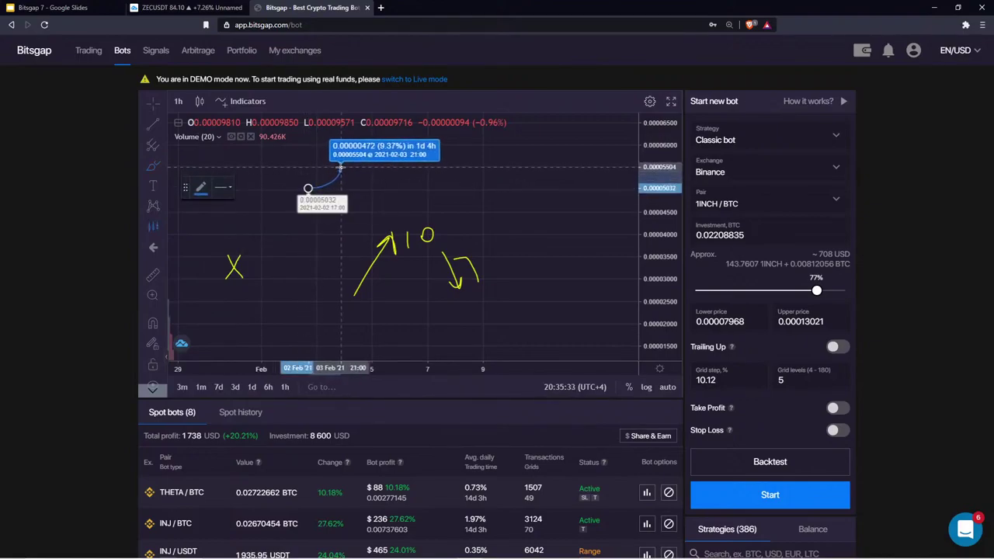
left_click(323, 177)
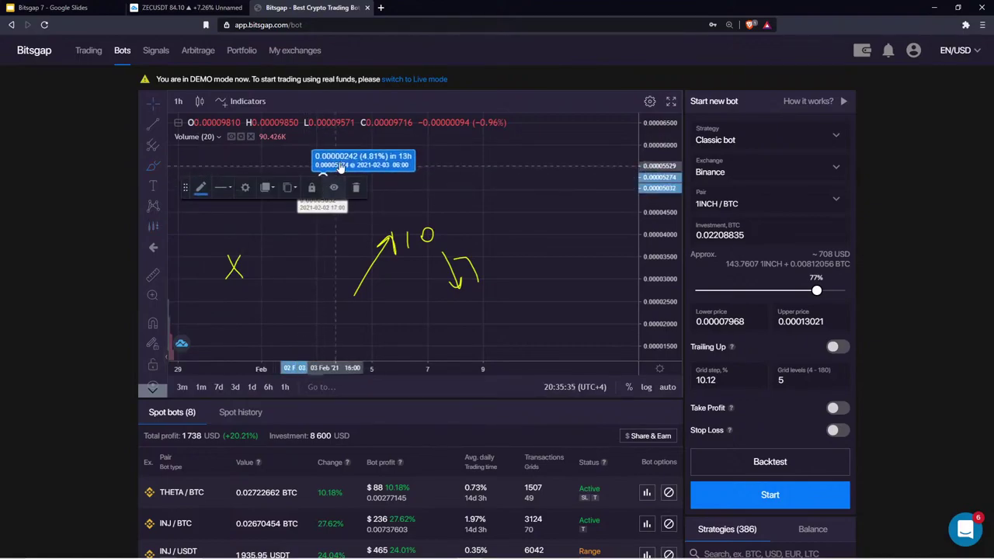
left_click(202, 159)
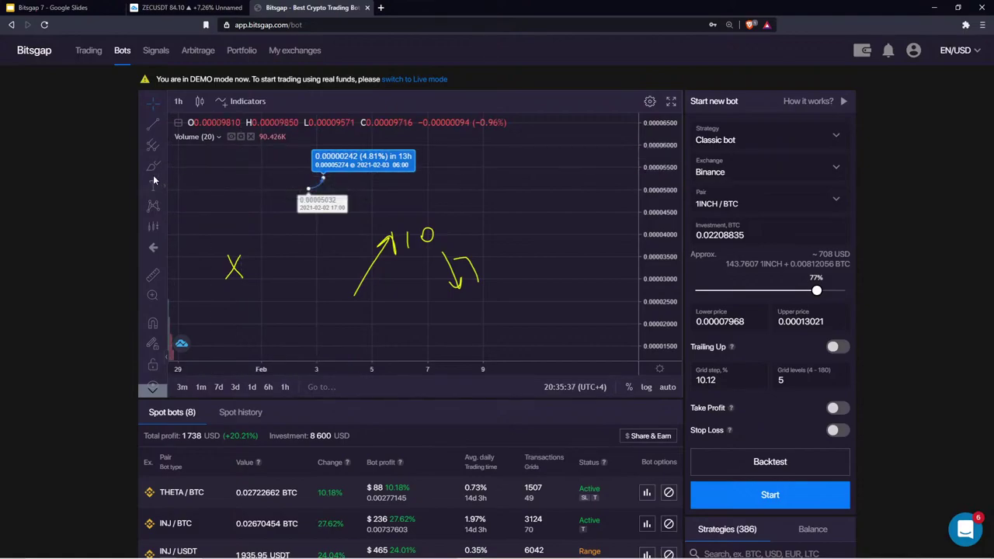
left_click(153, 205)
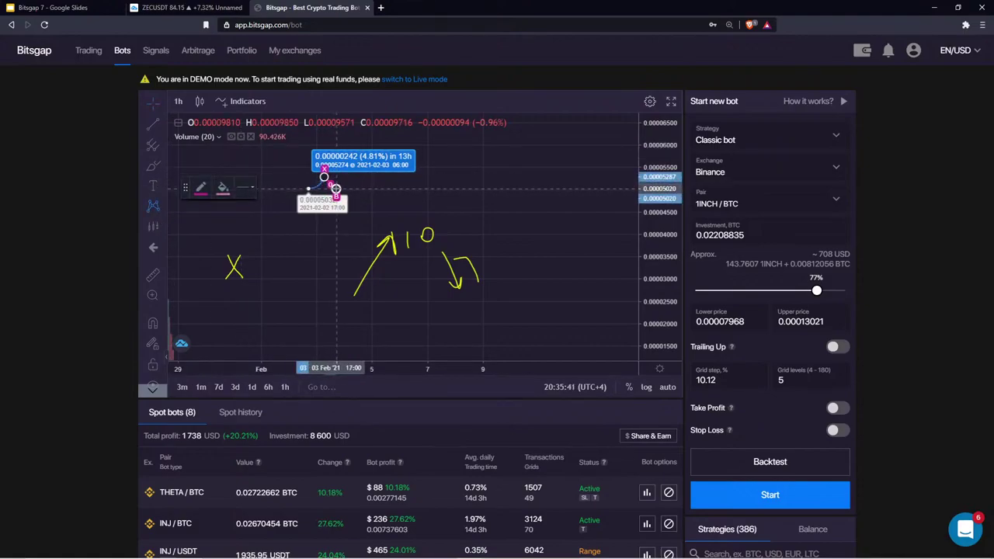
left_click(338, 188)
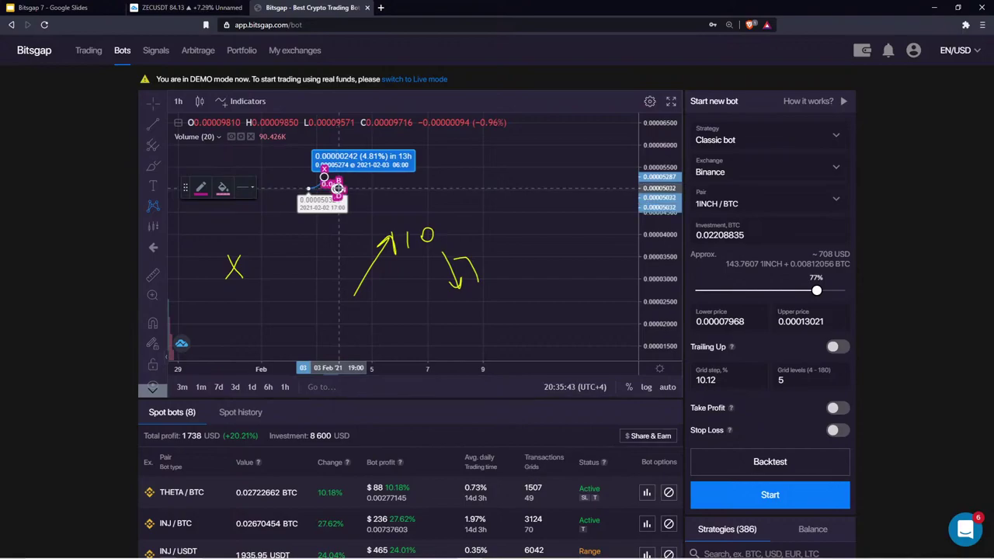
left_click(371, 189)
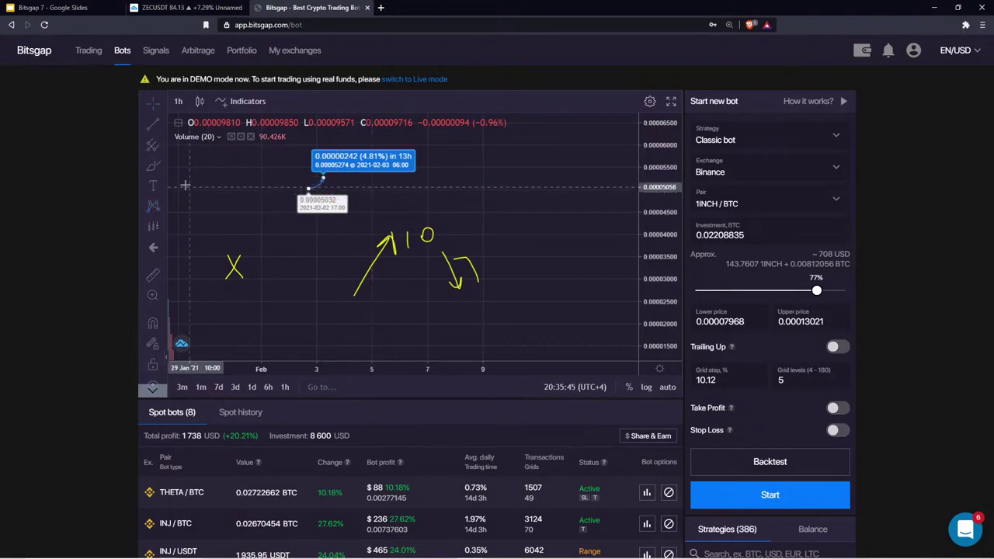
Step: Draw a second forecast from the peak of the rising one, falling about 4.8% over about 7 hours
left_click(153, 227)
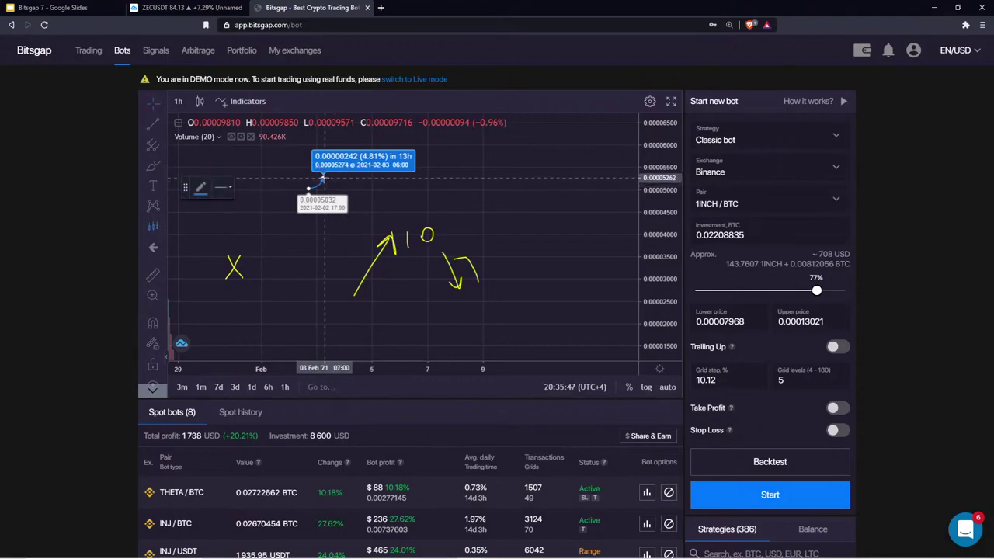
left_click(323, 177)
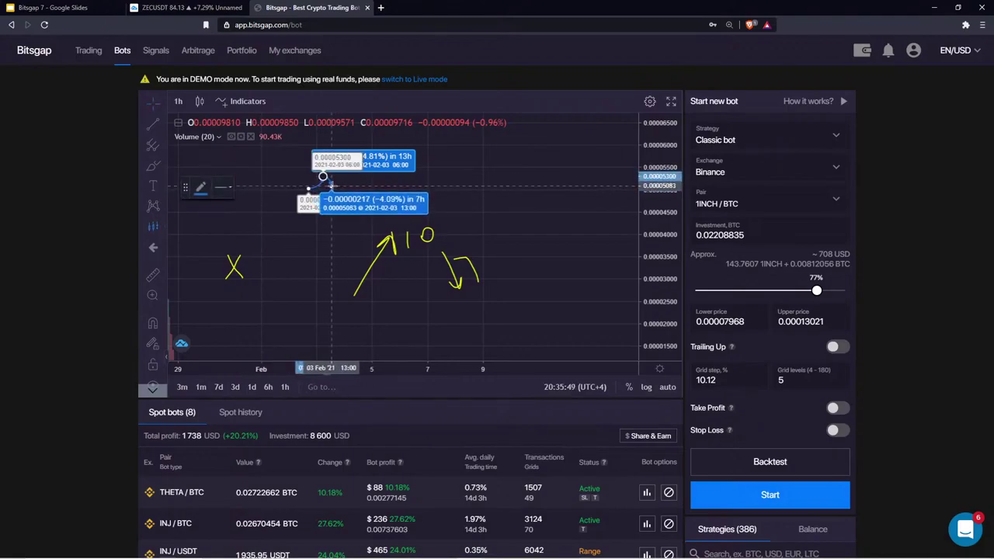
left_click(332, 187)
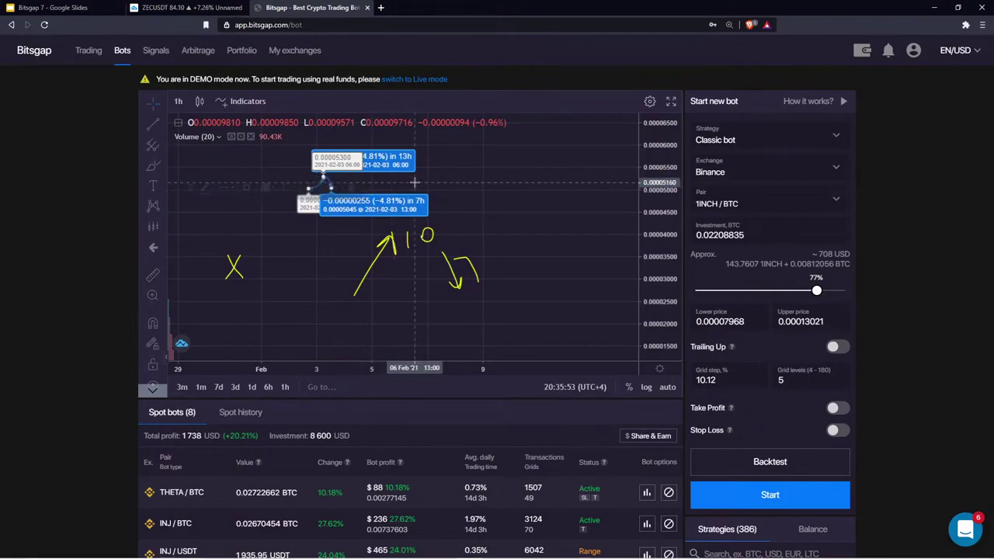
left_click_drag(415, 182, 442, 191)
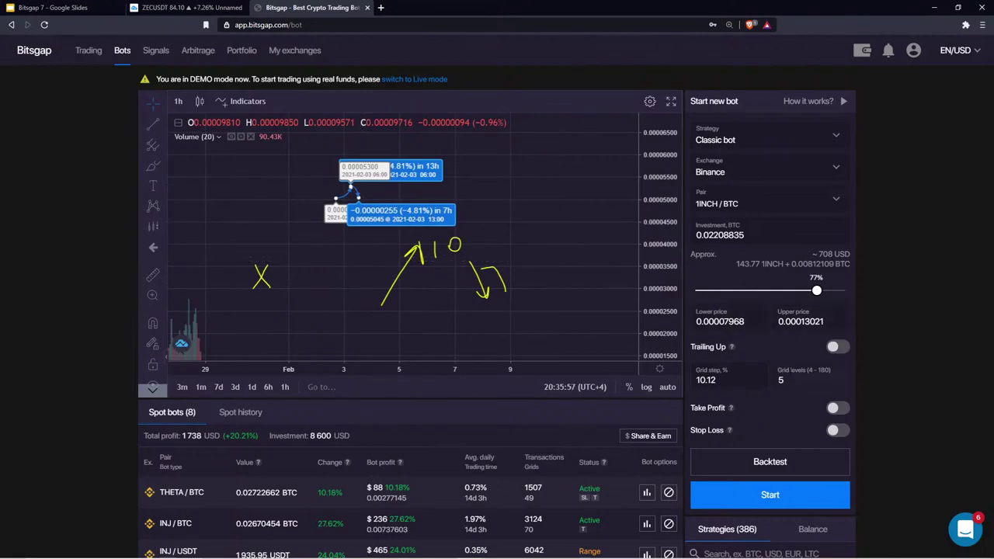
Step: Try 6 and then 100 grid levels for the Classic bot and examine the grid lines between the lower and upper price
left_click(774, 380)
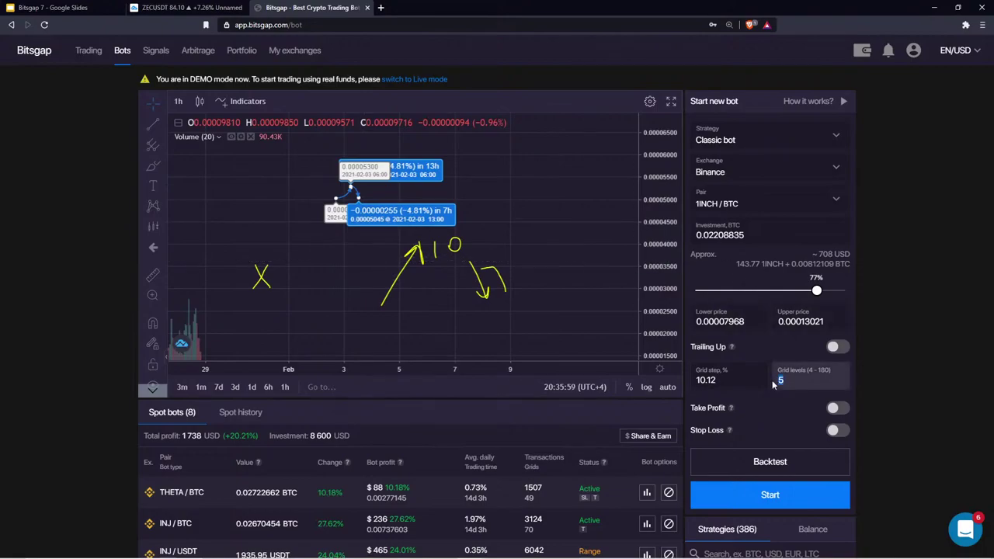
type("1")
key("BackSpace")
type("6")
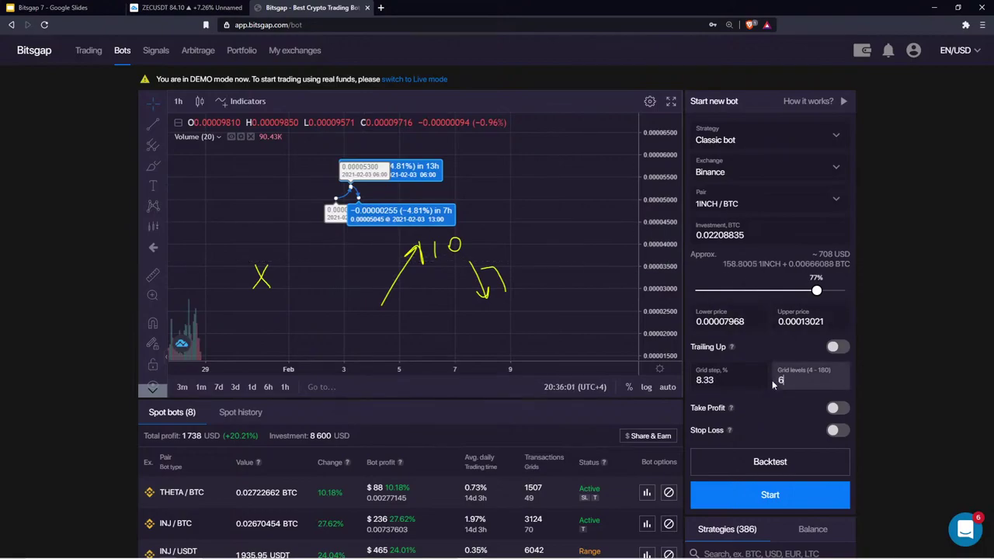
key("BackSpace")
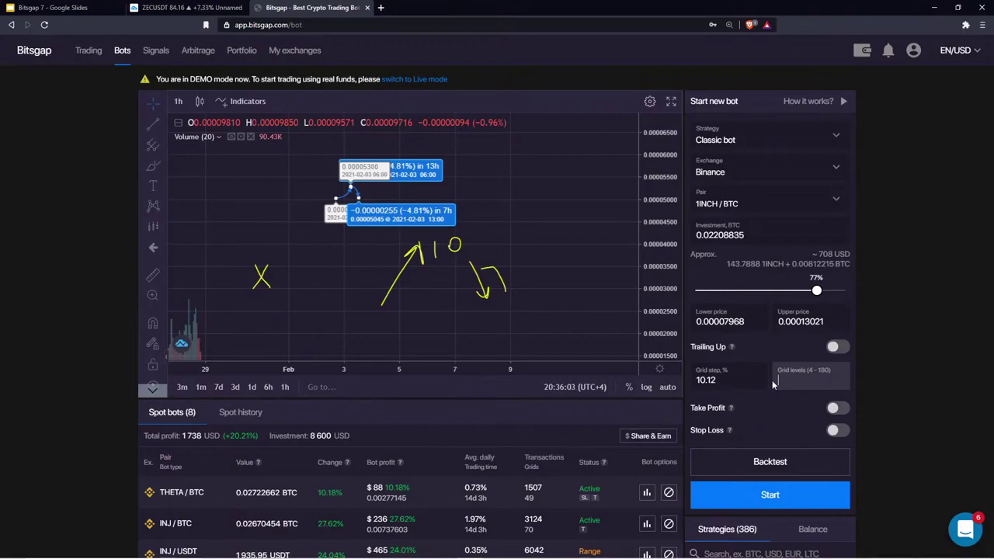
type("100")
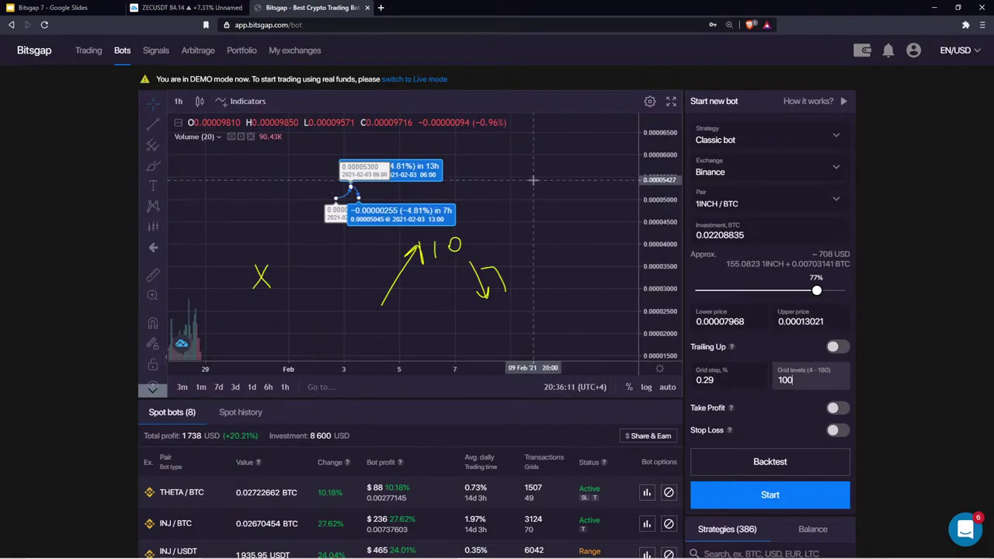
left_click_drag(334, 189, 369, 228)
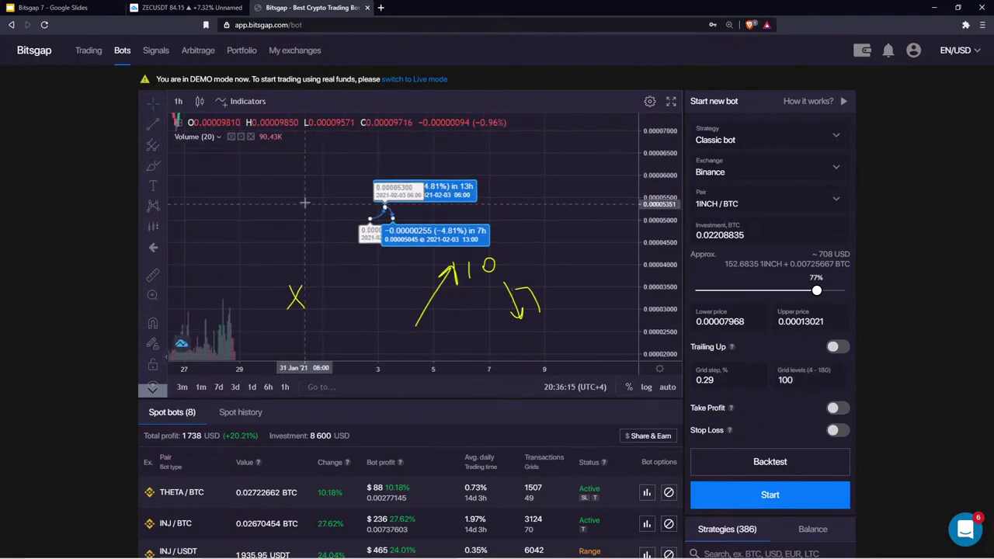
left_click_drag(440, 251, 452, 279)
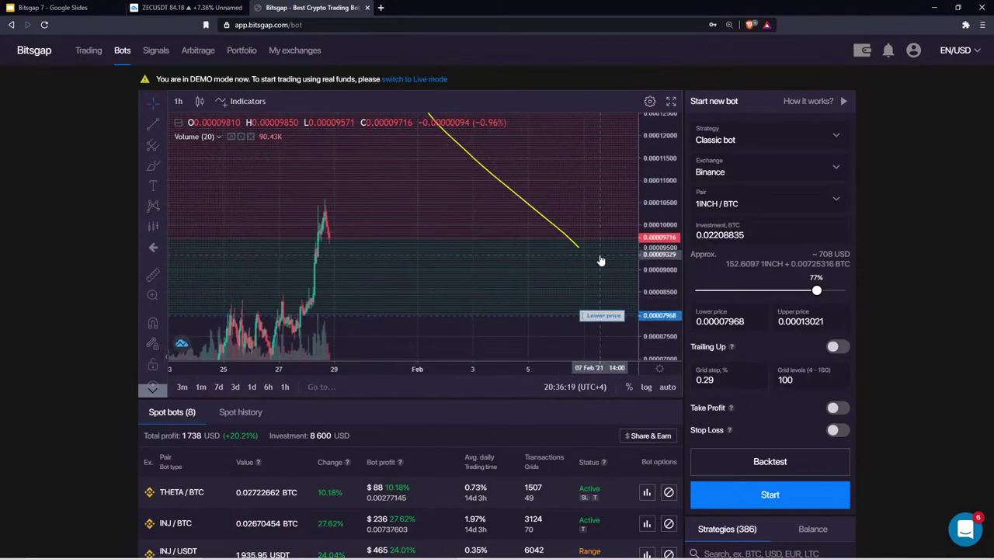
left_click_drag(643, 275, 646, 159)
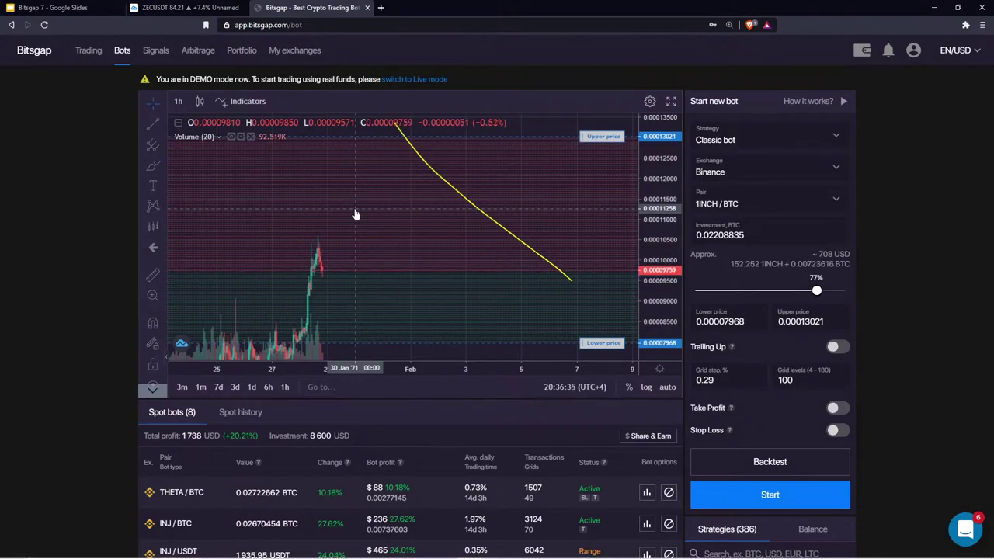
Step: Try 30 and then 140 grid levels for the Classic bot, and clear the grid levels value
double_click(804, 380)
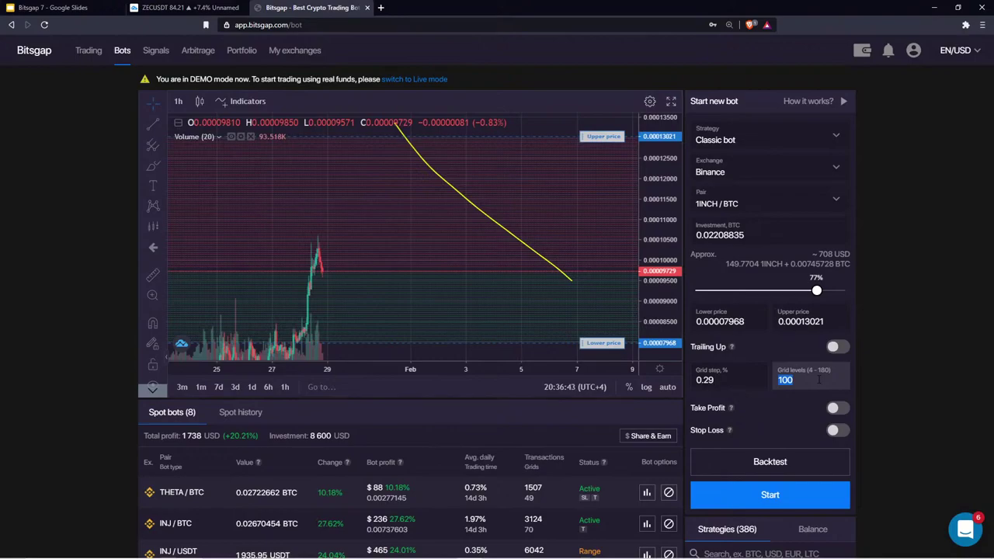
type("30")
key("BackSpace")
key("BackSpace")
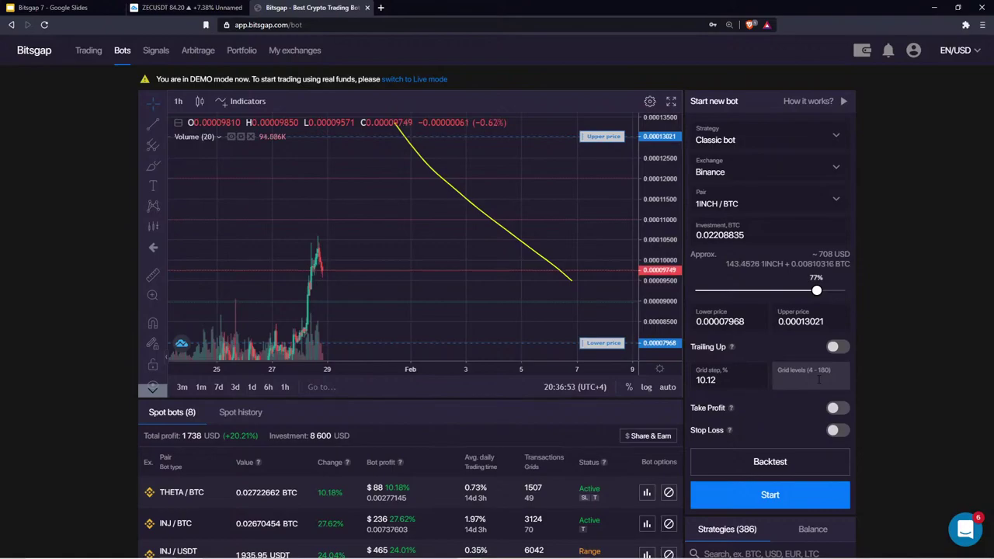
type("140")
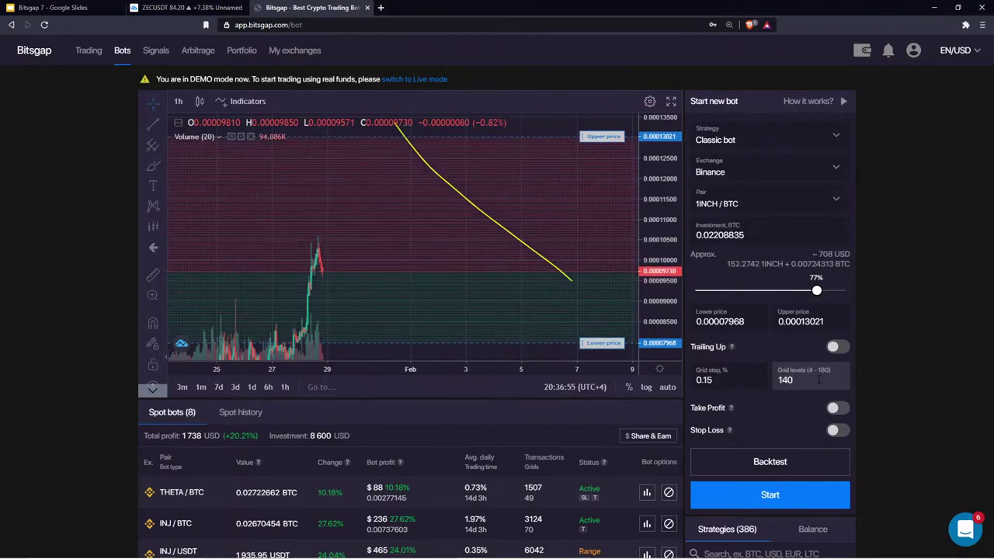
key("BackSpace")
key("BackSpace")
key("BackSpace")
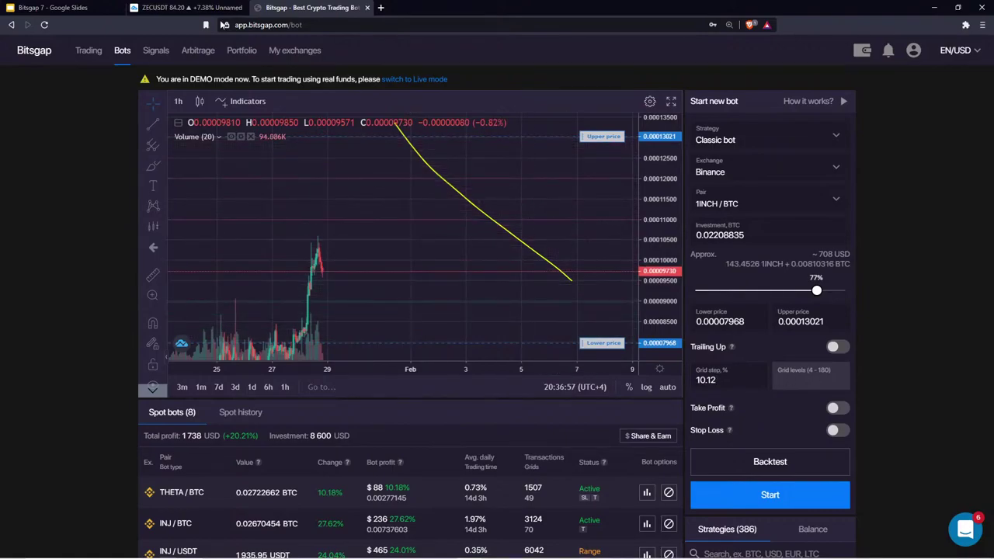
Step: Switch to the Bitsgap 7 presentation in Google Slides and present slide 12
left_click(77, 6)
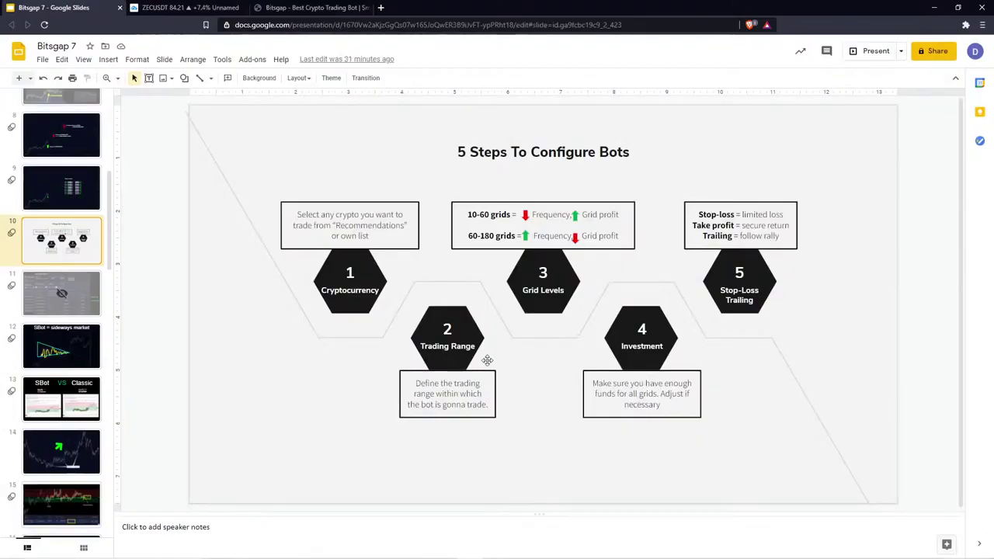
left_click(877, 48)
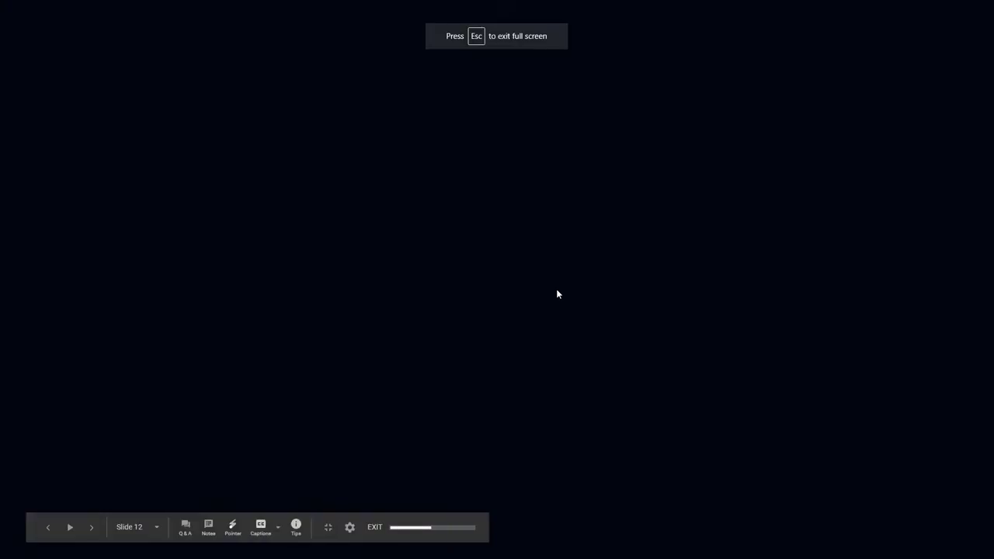
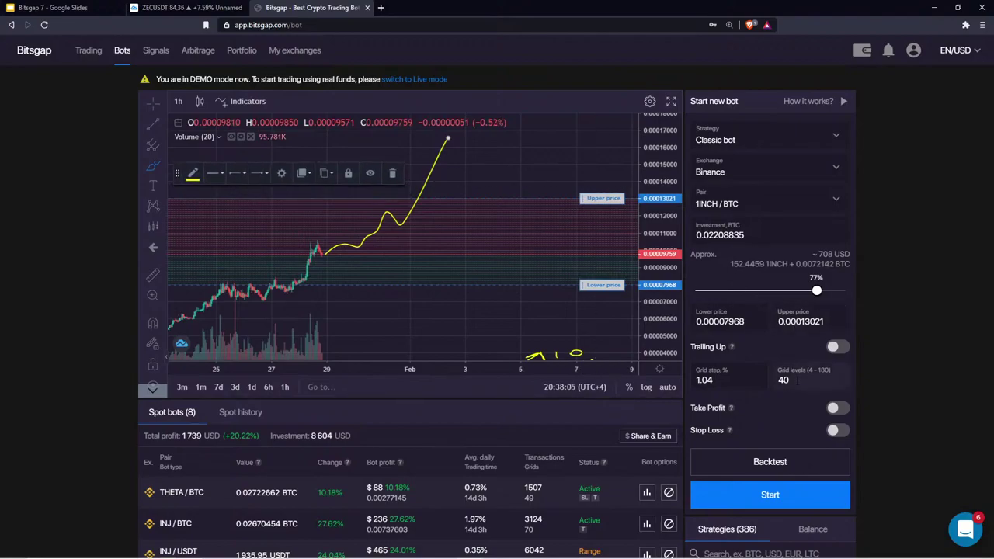
Step: Draw two rising forecasts on the past candles, about 13.5% over 10 hours from 26 January and about 10.5% over 7 hours from 24 January
left_click(153, 225)
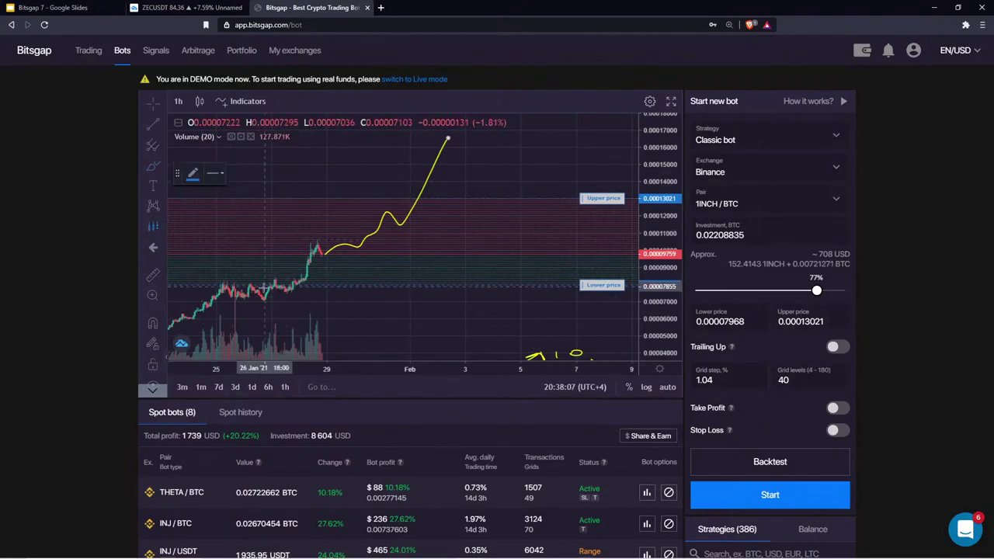
left_click(262, 299)
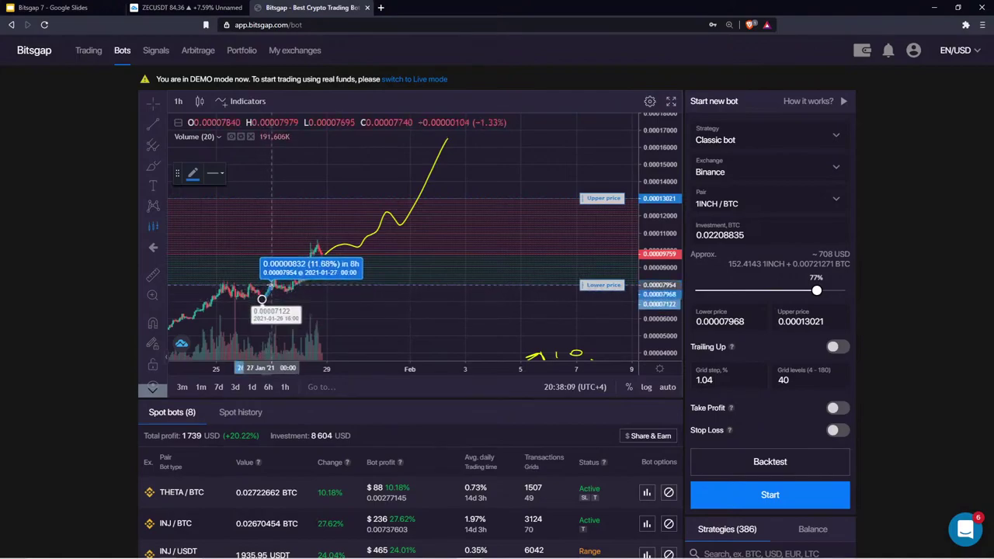
left_click(273, 282)
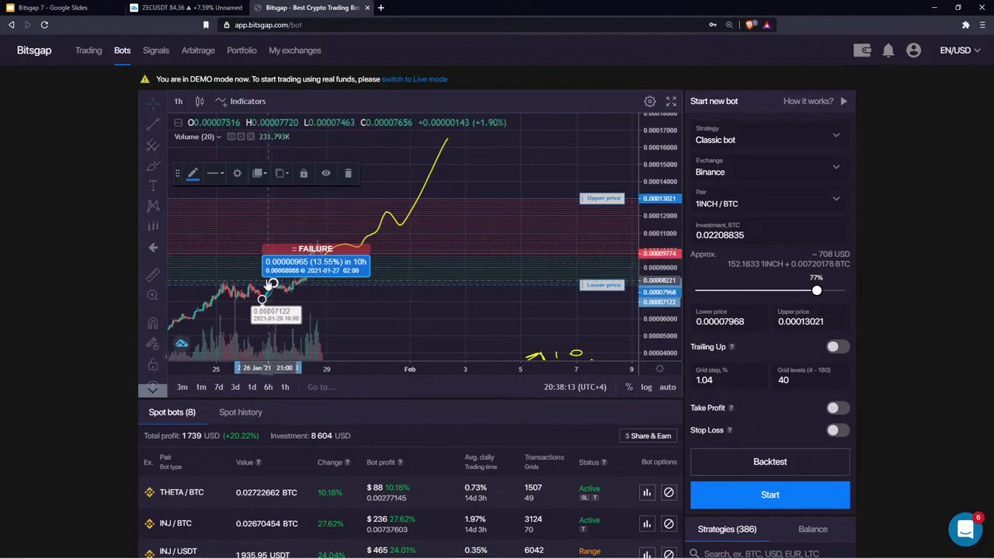
left_click(153, 227)
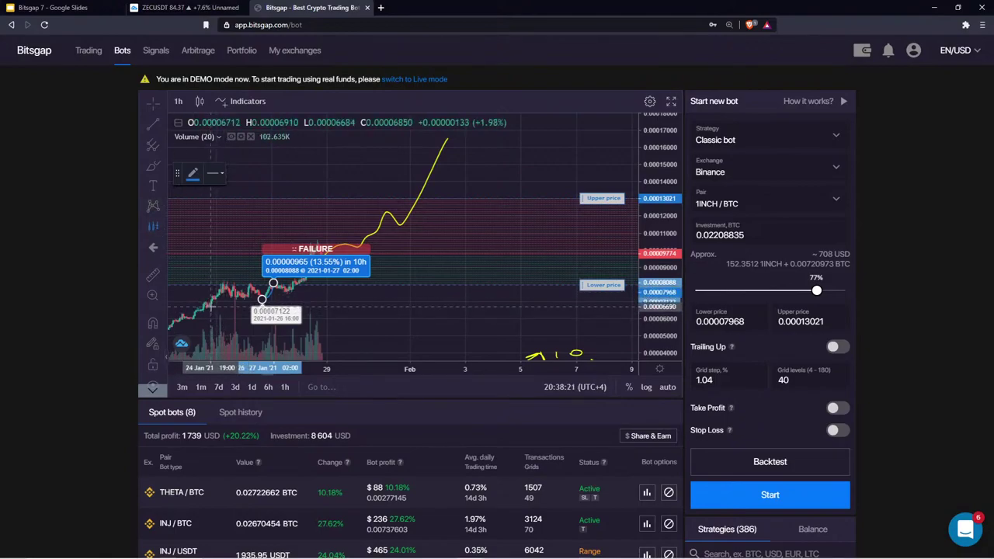
left_click(210, 307)
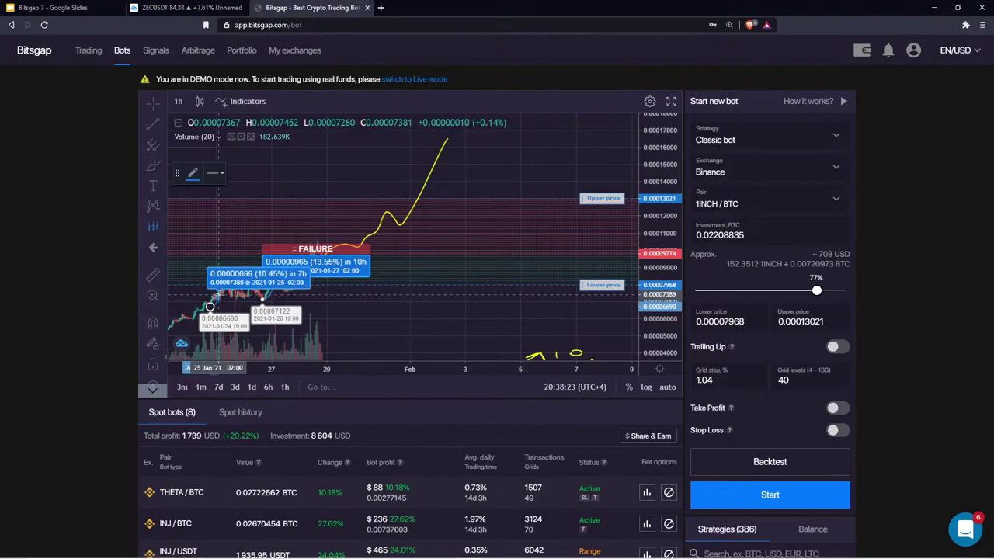
left_click(219, 294)
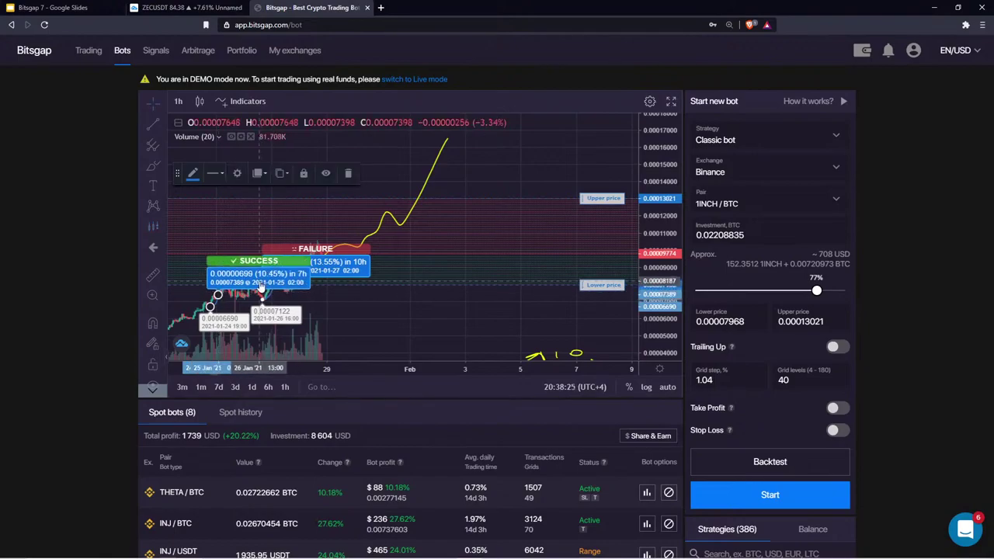
Step: Delete both forecast drawings from the past candles on the 1INCH / BTC chart
key("Delete")
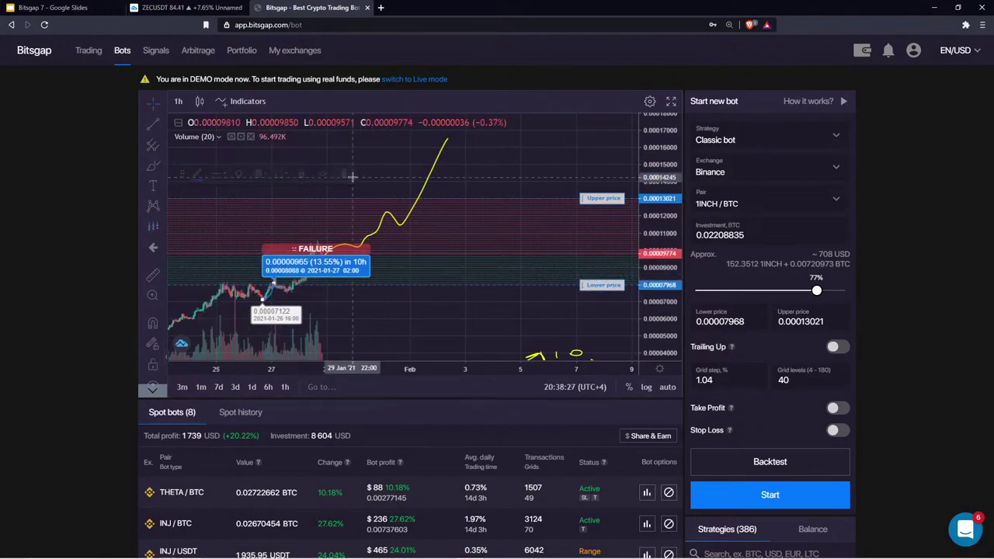
left_click(322, 269)
key("Delete")
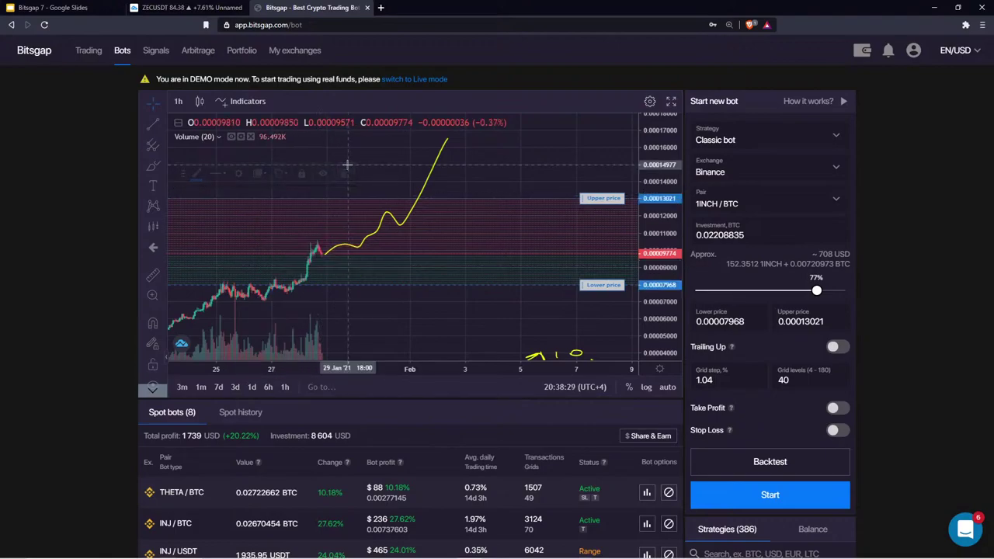
Step: Try 50 grid levels for the Classic bot and return the value to 40
double_click(783, 380)
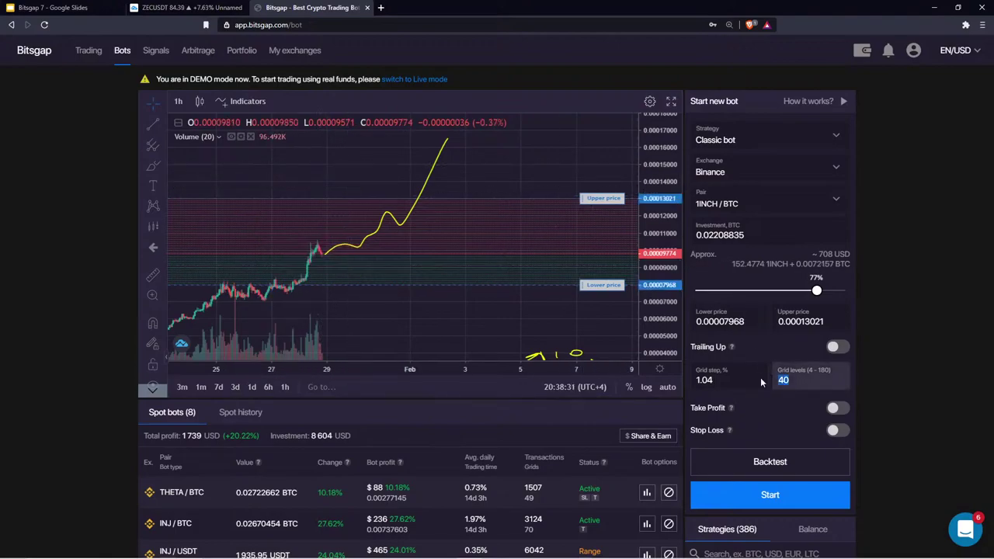
type("50")
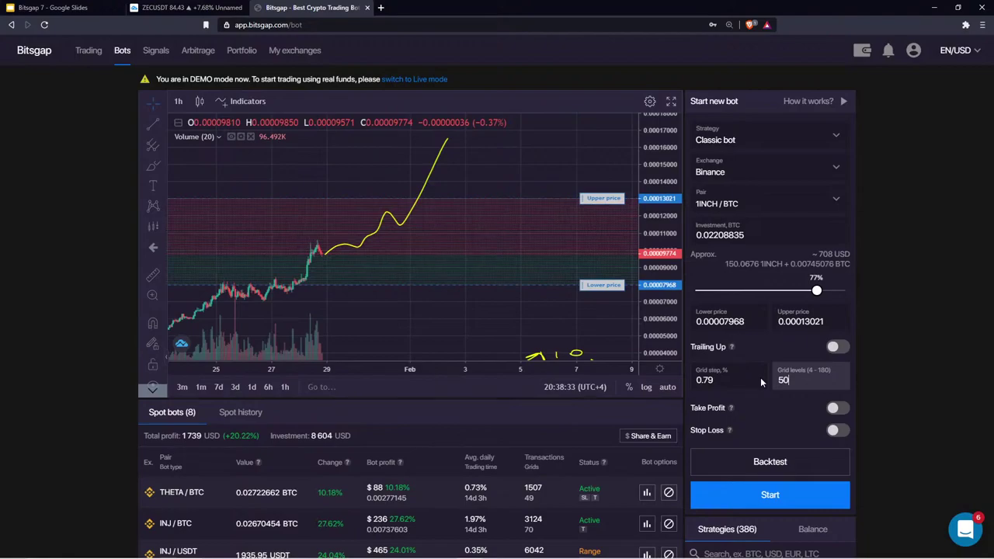
key("BackSpace")
key("BackSpace")
type("40")
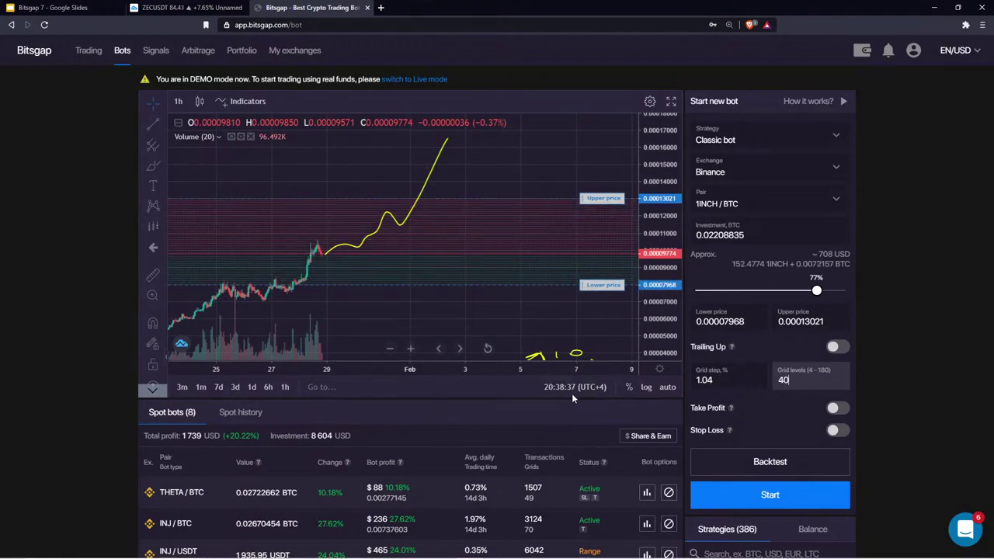
Step: Show the account balance list with the funds in trades and available for each currency
left_click_drag(458, 182, 473, 232)
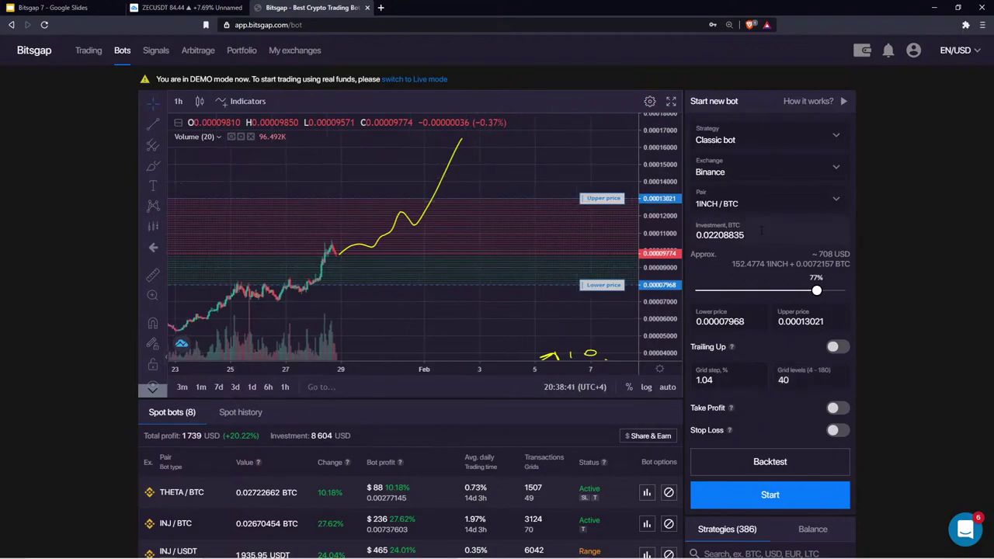
scroll(767, 423, "down", 3)
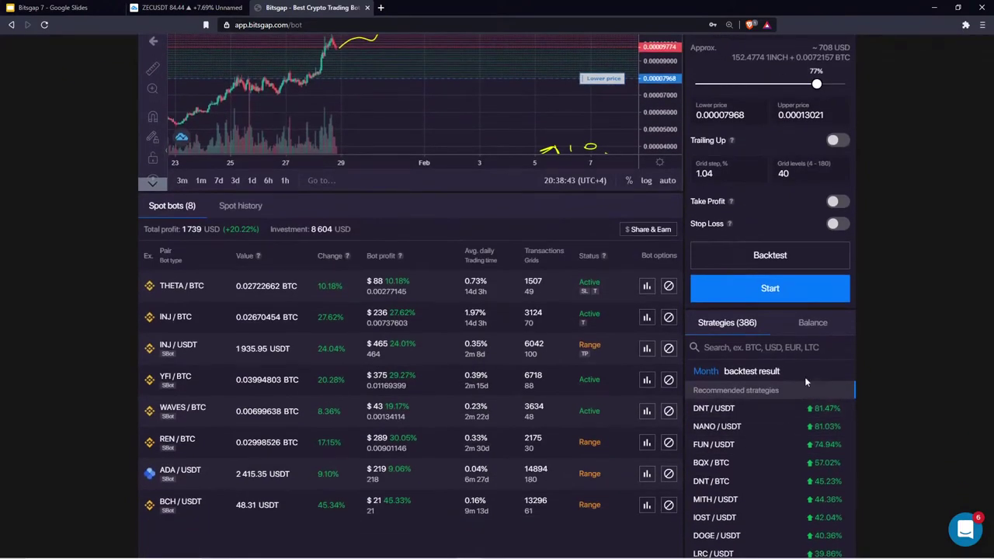
left_click(813, 323)
scroll(756, 404, "up", 2)
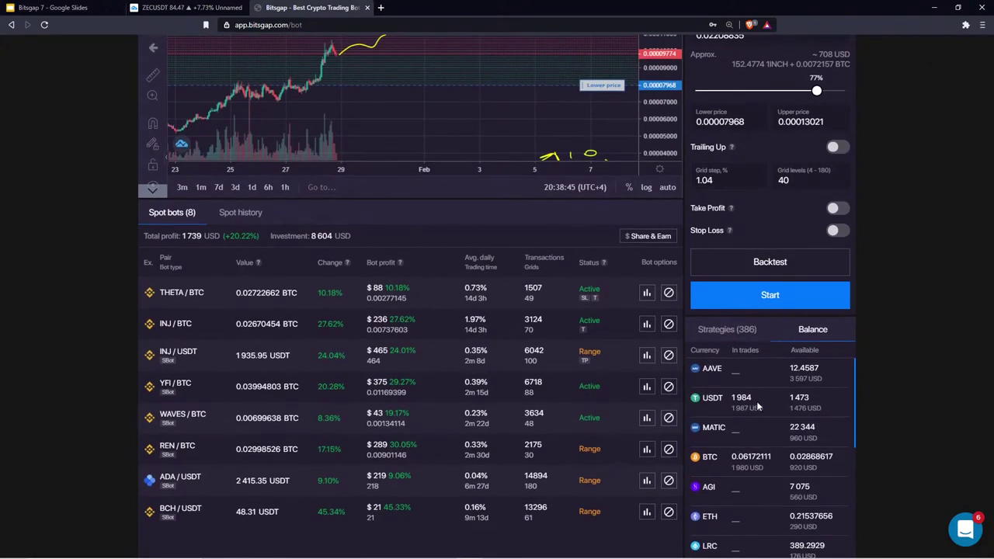
scroll(757, 404, "up", 1)
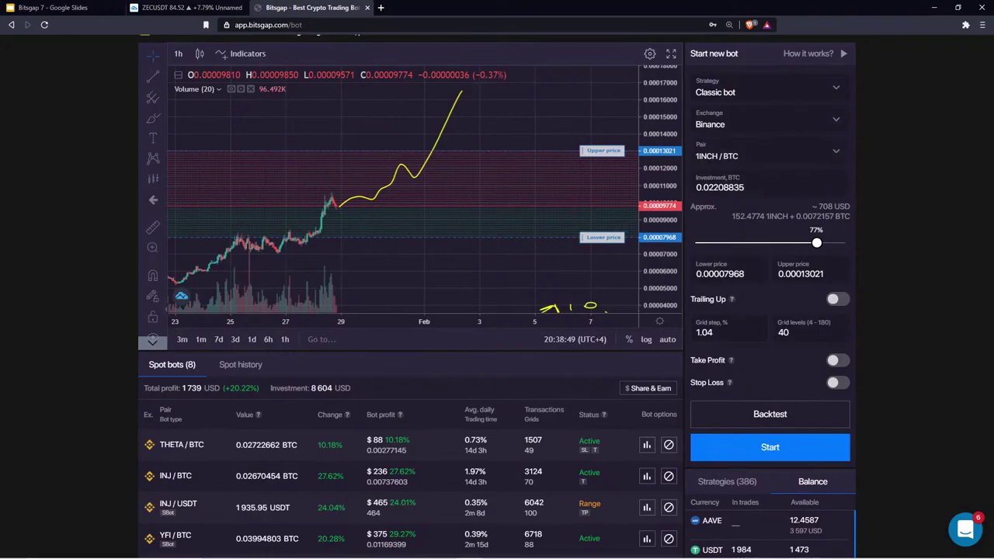
Step: Lower the bot's investment to 9% of the balance and have the grid quantity adjusted to that amount
double_click(825, 207)
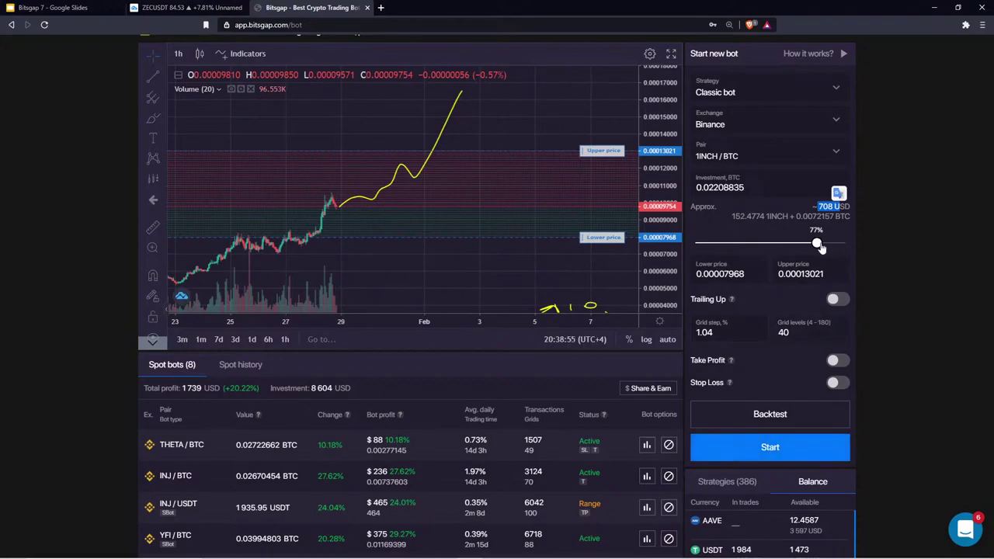
left_click_drag(818, 244, 709, 246)
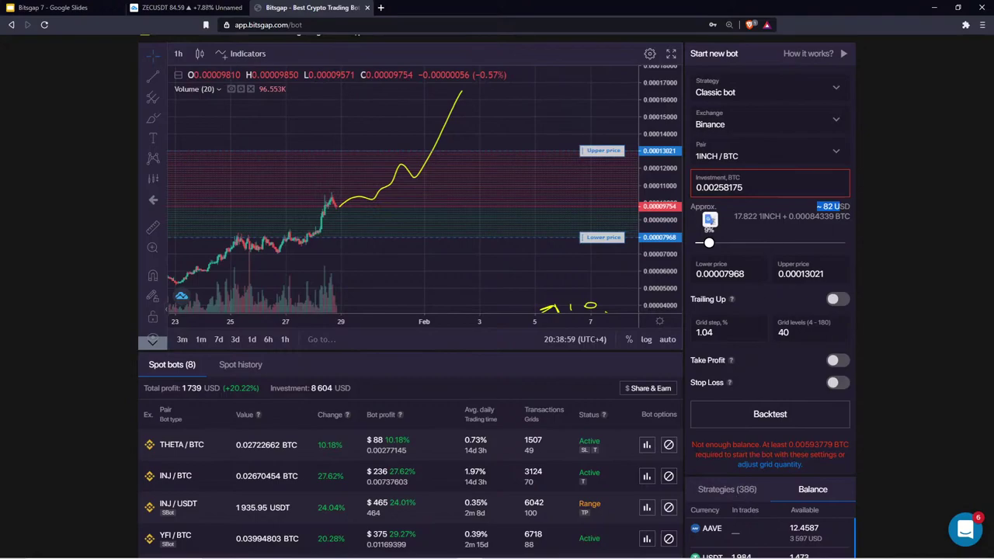
left_click_drag(692, 445, 755, 445)
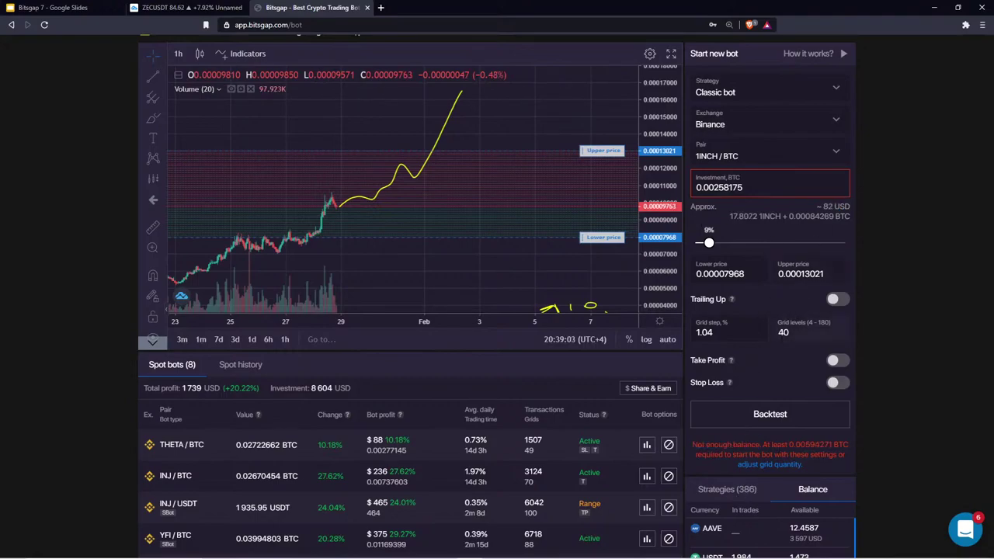
double_click(783, 333)
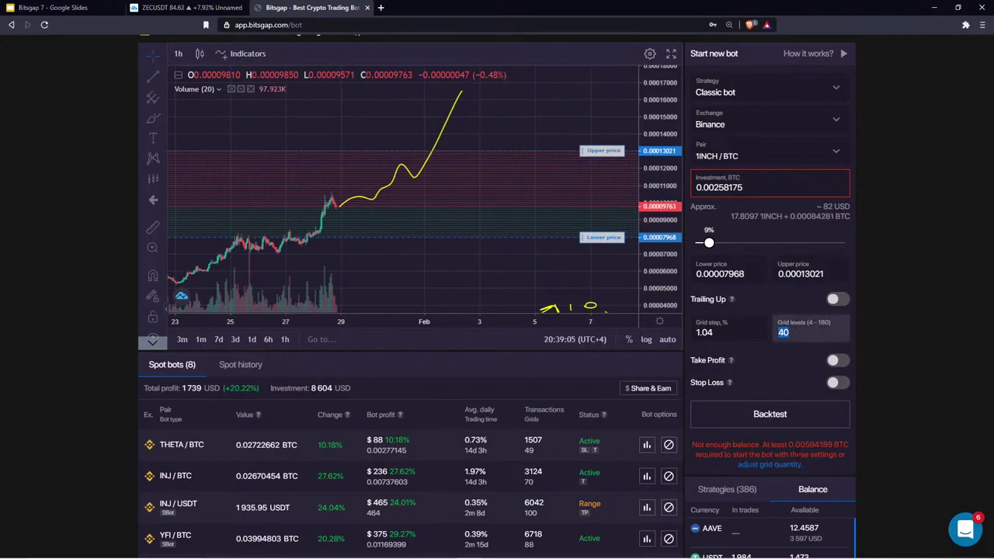
left_click_drag(692, 445, 844, 445)
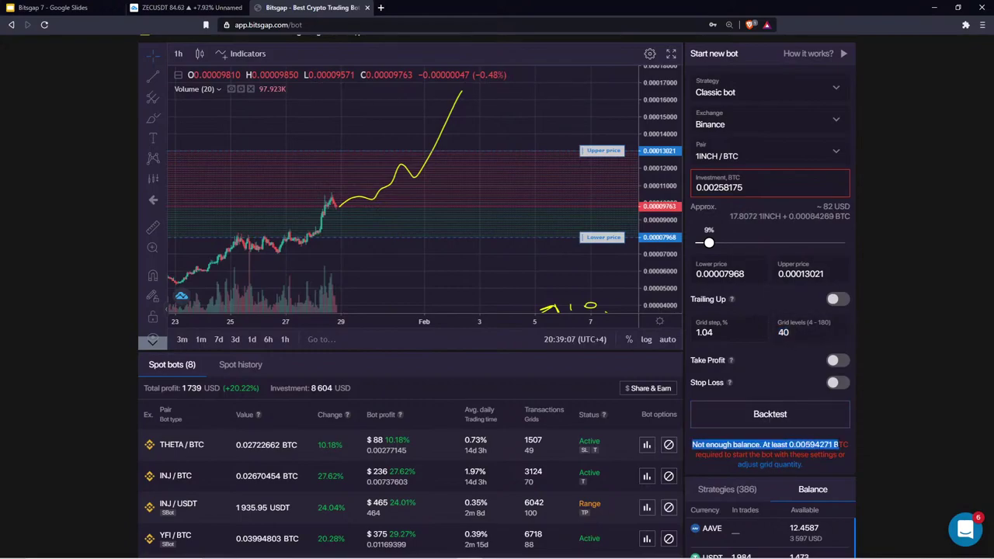
left_click(827, 440)
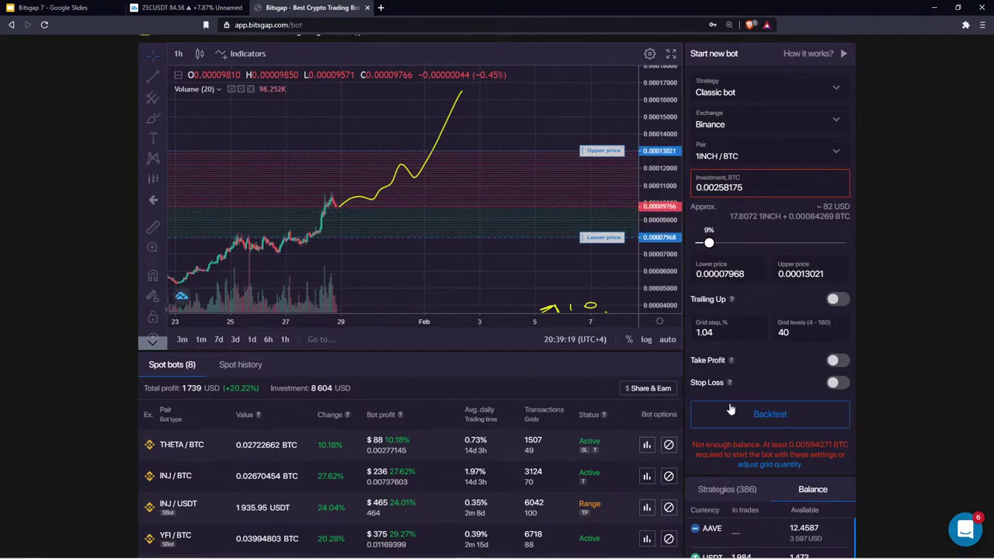
left_click(781, 464)
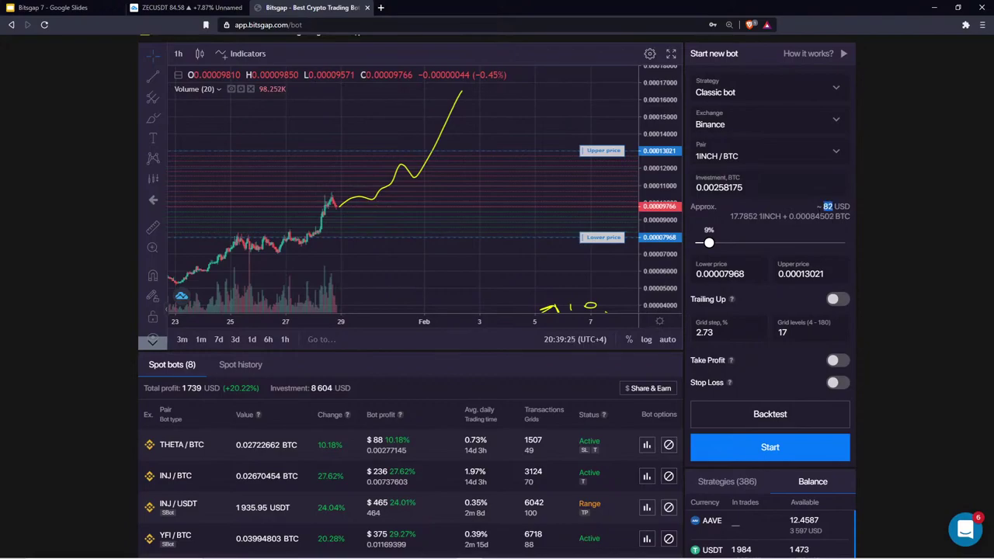
Step: Set the Classic bot's grid levels to 40 and raise the investment to 22% of the balance
left_click(788, 332)
double_click(782, 332)
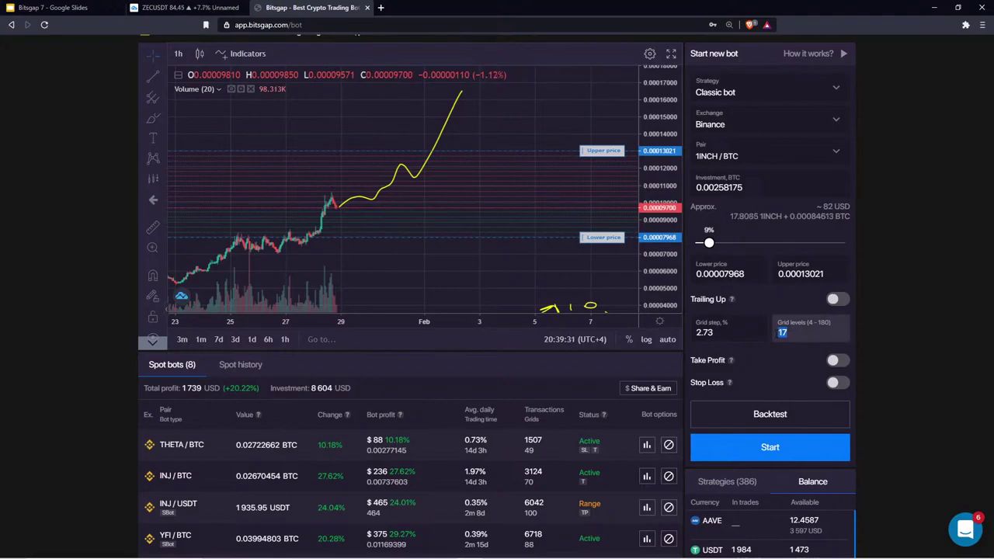
type("40")
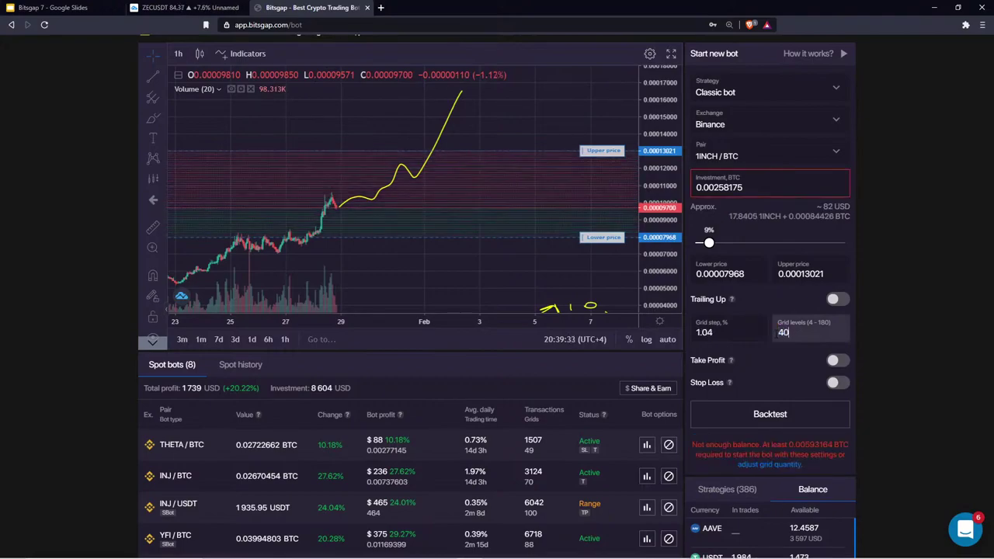
left_click_drag(709, 243, 731, 245)
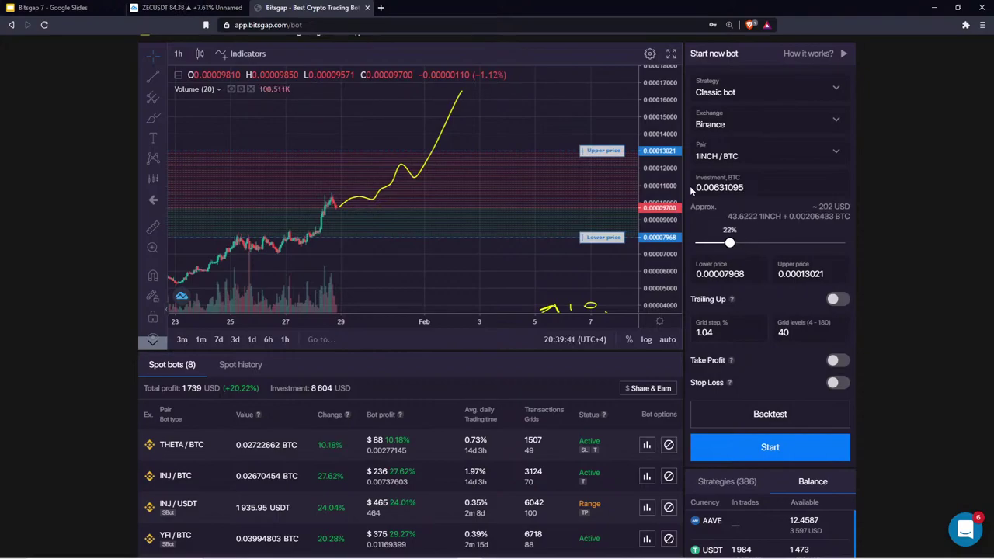
Step: Enable Trailing Up and Stop Loss for the bot, moving the stop loss on the chart to 0.00006823
left_click(838, 302)
left_click(834, 383)
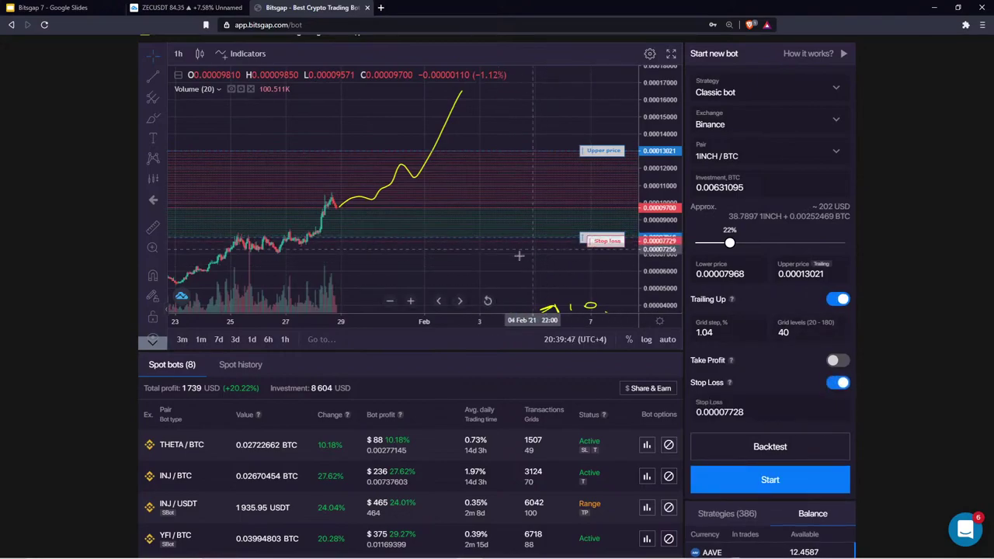
left_click_drag(591, 235, 588, 251)
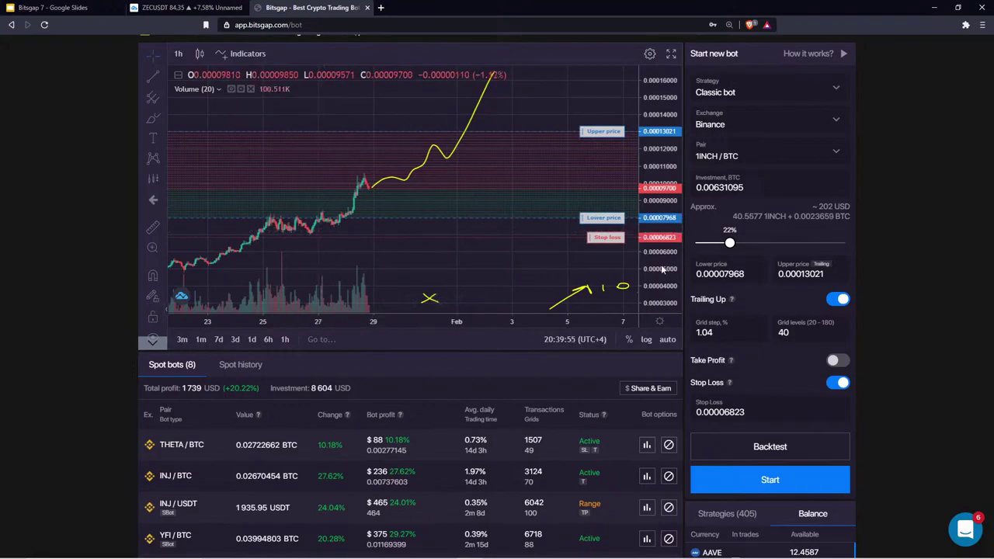
left_click_drag(663, 271, 659, 238)
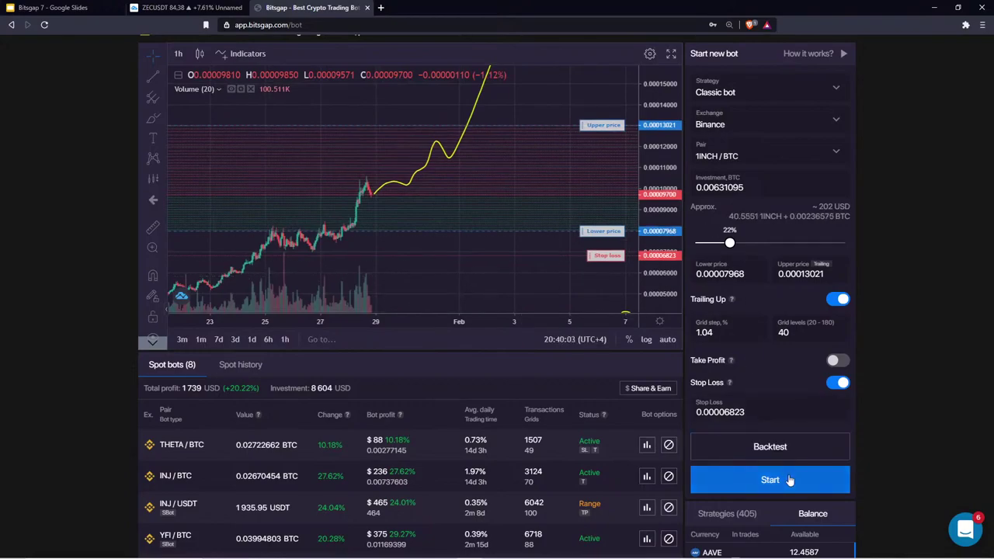
Step: Check the 1INCH purchase required to start the bot, cancel it, and compare the investment's 1INCH and BTC portions
left_click(788, 478)
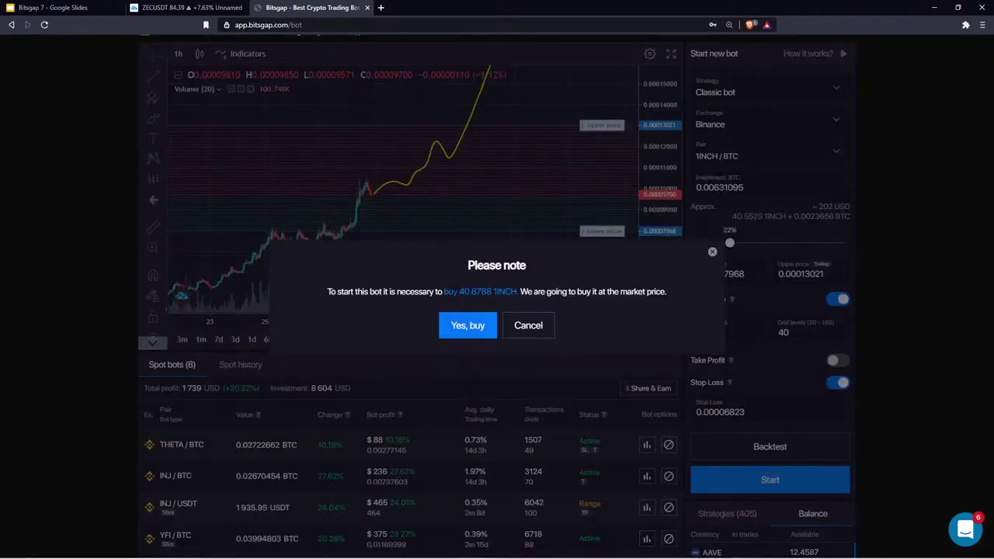
left_click_drag(458, 292, 516, 292)
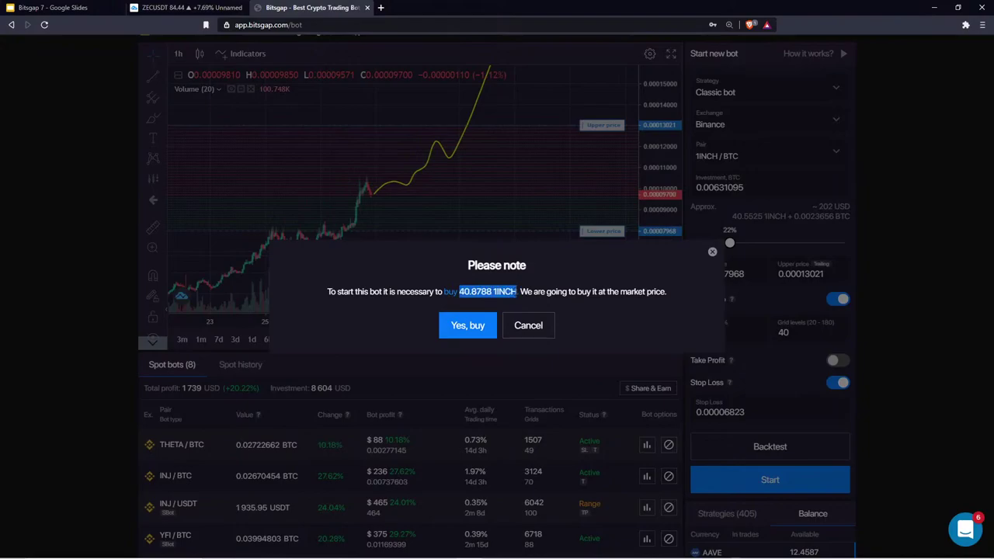
left_click(528, 325)
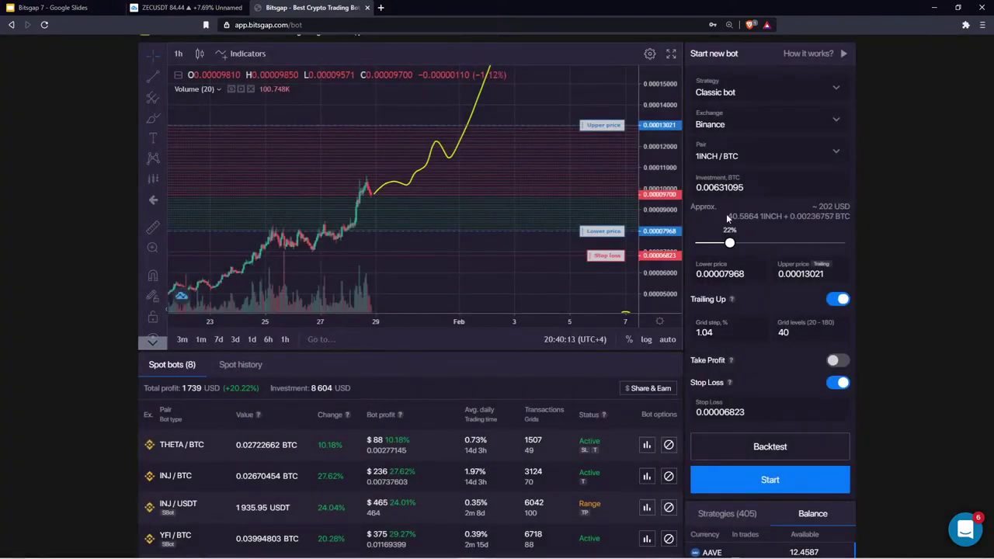
left_click_drag(730, 217, 781, 217)
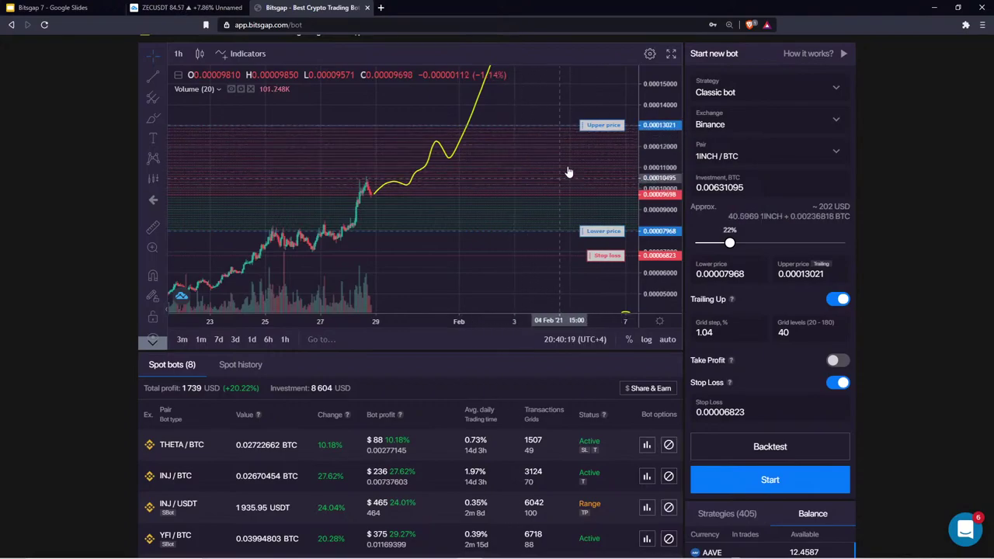
left_click_drag(789, 217, 850, 216)
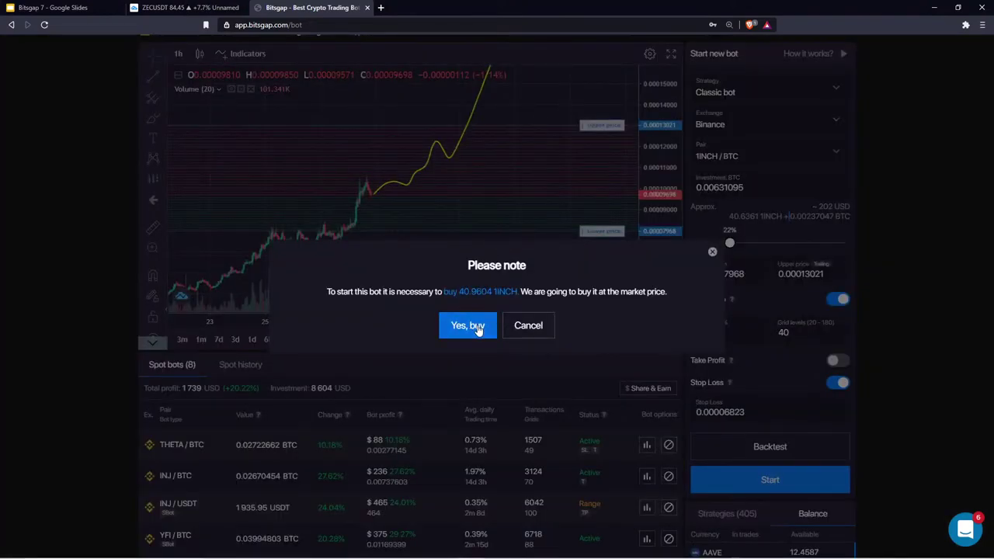
Step: Start the 1INCH / BTC Classic bot, confirming the market purchase of 1INCH, and view it among the spot bots
left_click(477, 326)
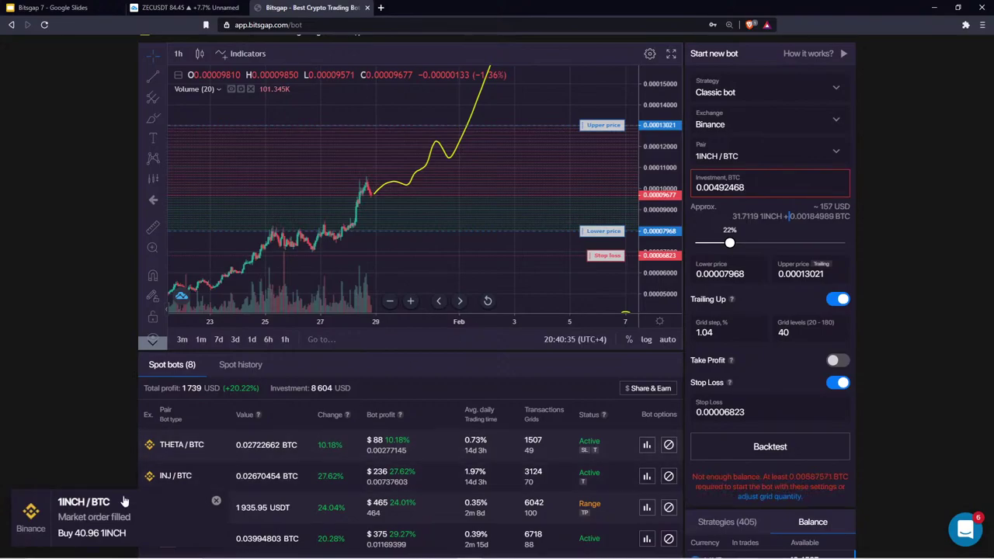
scroll(410, 403, "down", 1)
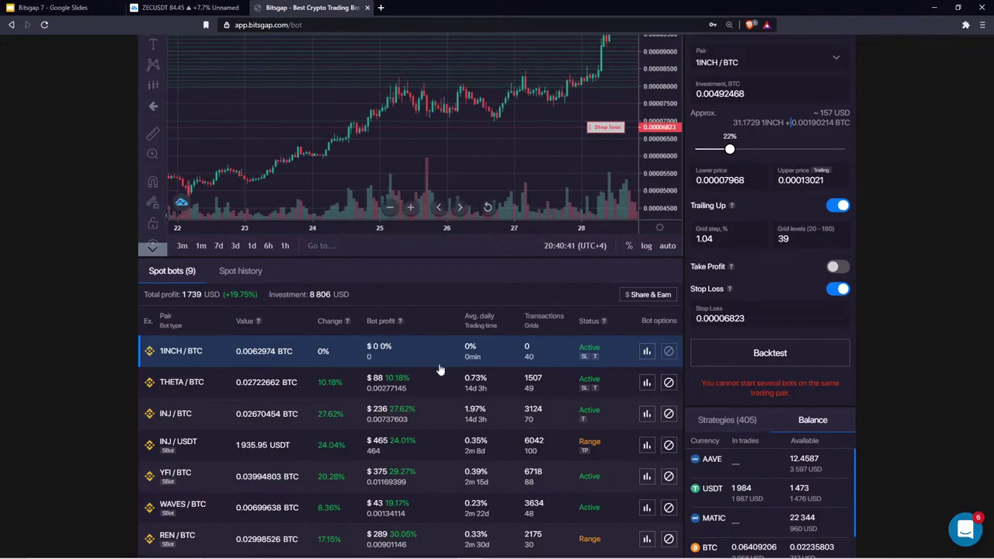
scroll(491, 357, "up", 1)
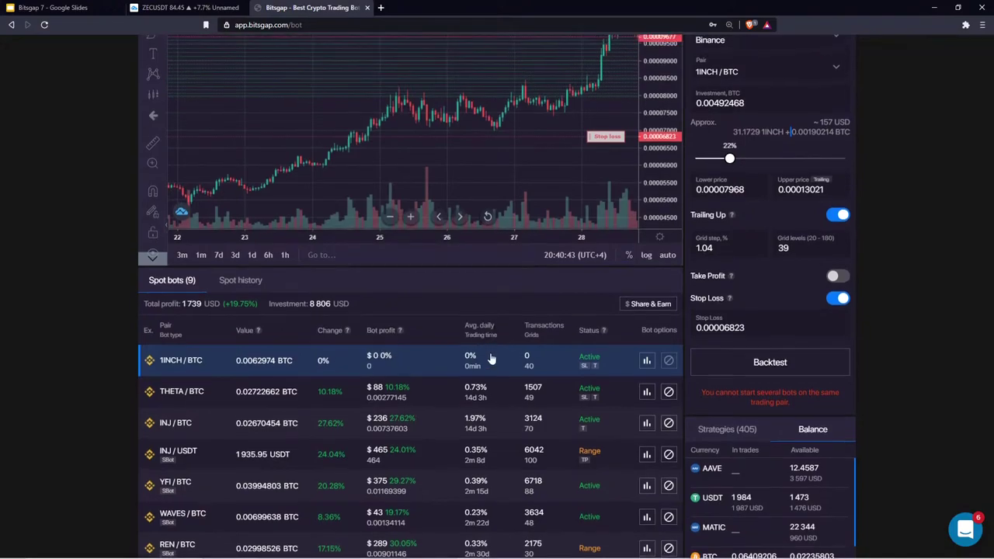
Step: Open the THETA / BTC bot's details and examine its investment, bot profit, base and quote in open orders, and filled orders
scroll(506, 378, "down", 1)
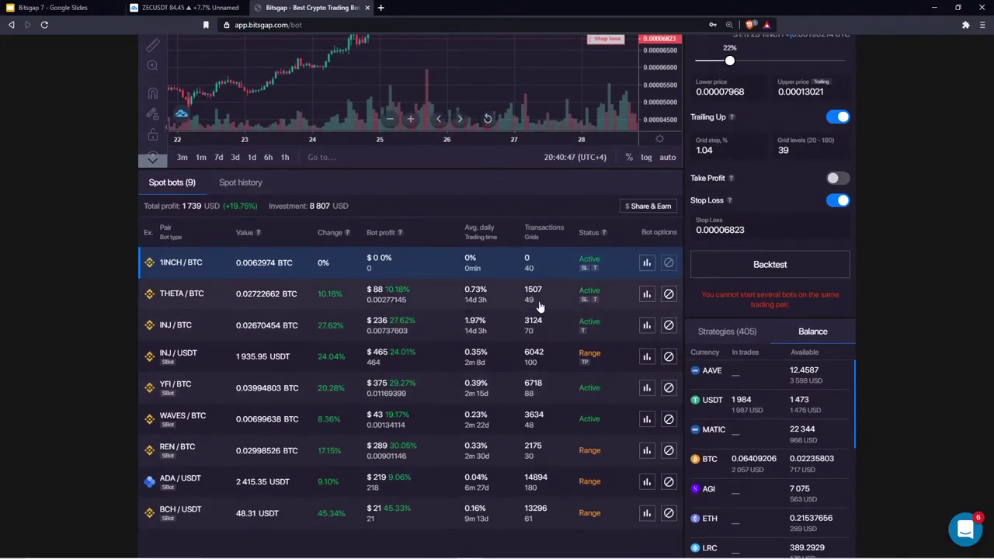
left_click(646, 295)
left_click_drag(406, 113, 458, 113)
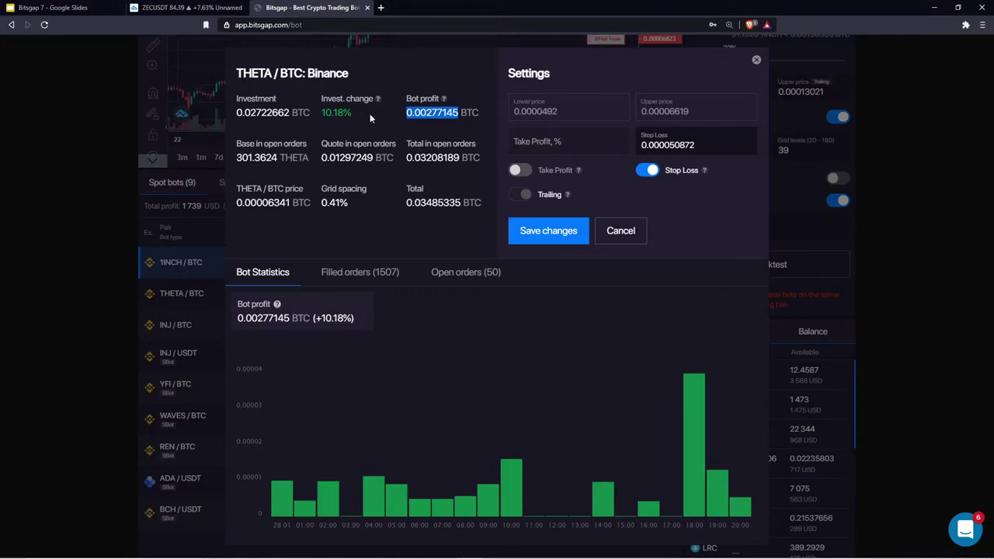
left_click_drag(361, 112, 231, 113)
left_click(333, 123)
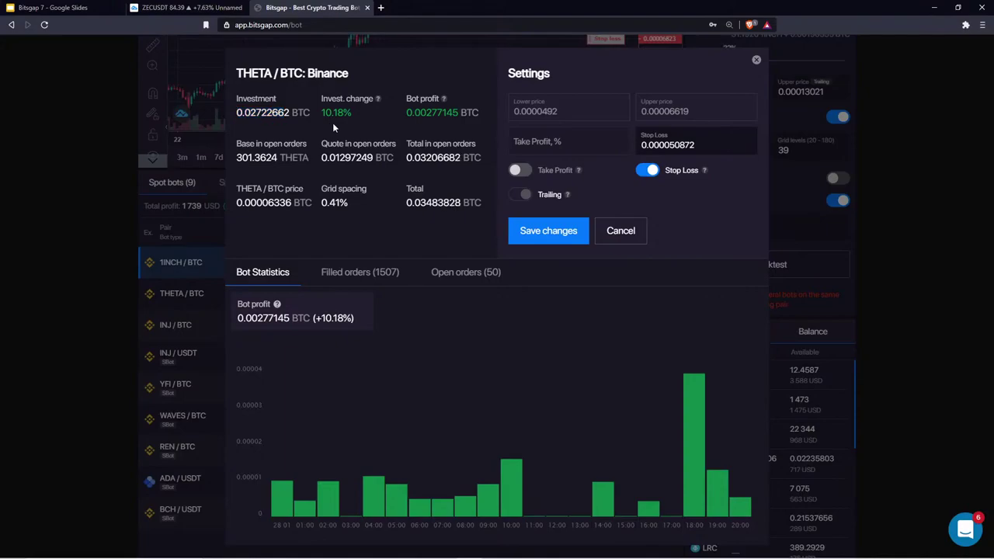
left_click_drag(235, 157, 277, 158)
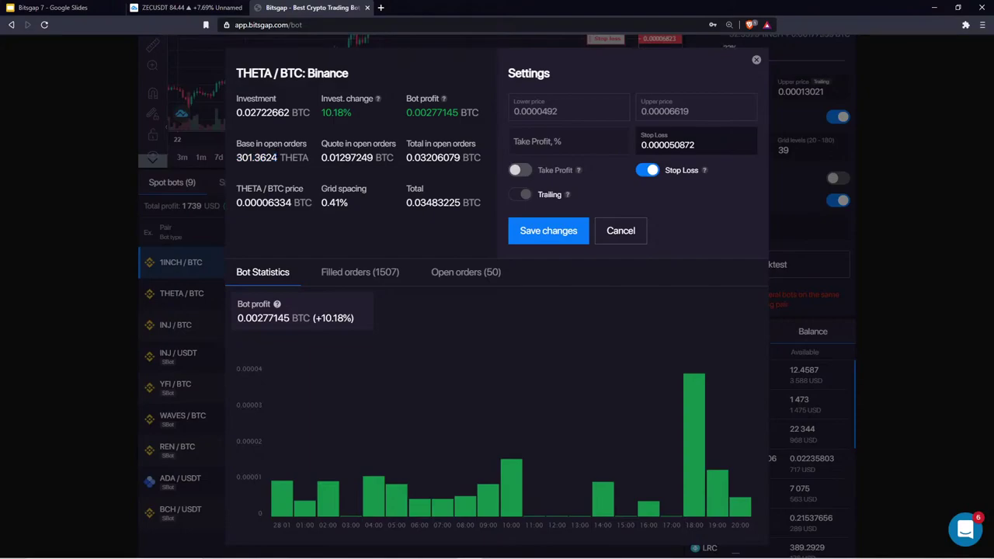
left_click_drag(278, 157, 235, 157)
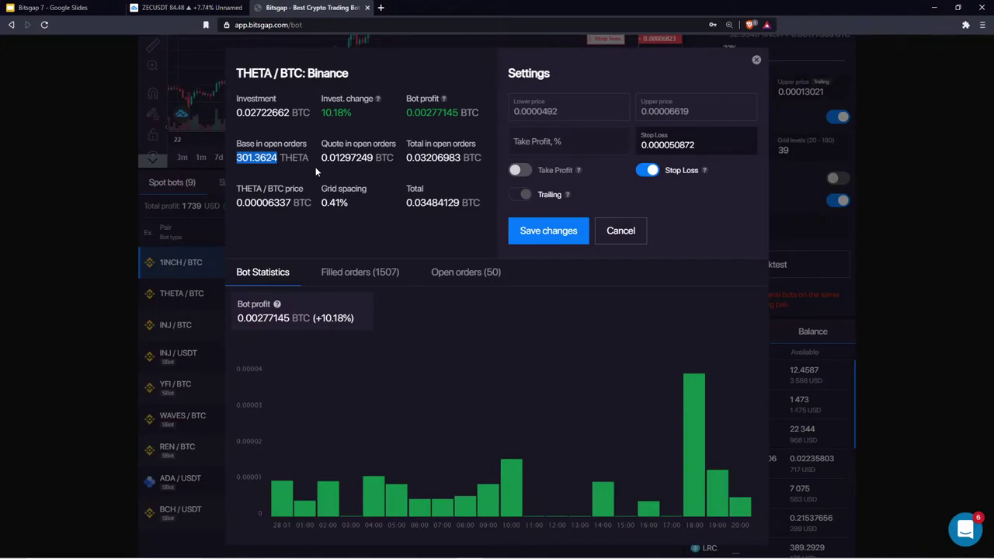
left_click_drag(320, 140, 376, 159)
left_click(392, 193)
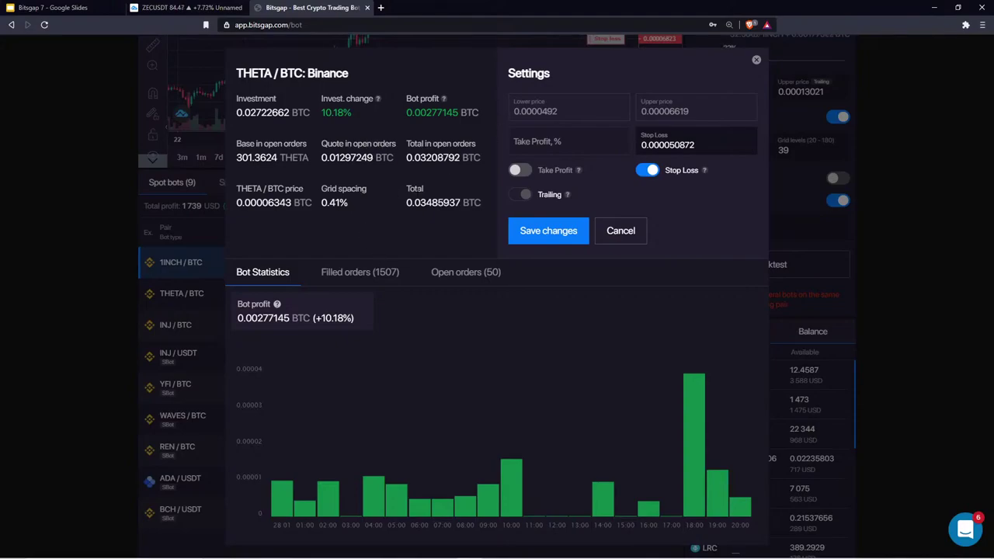
left_click(359, 271)
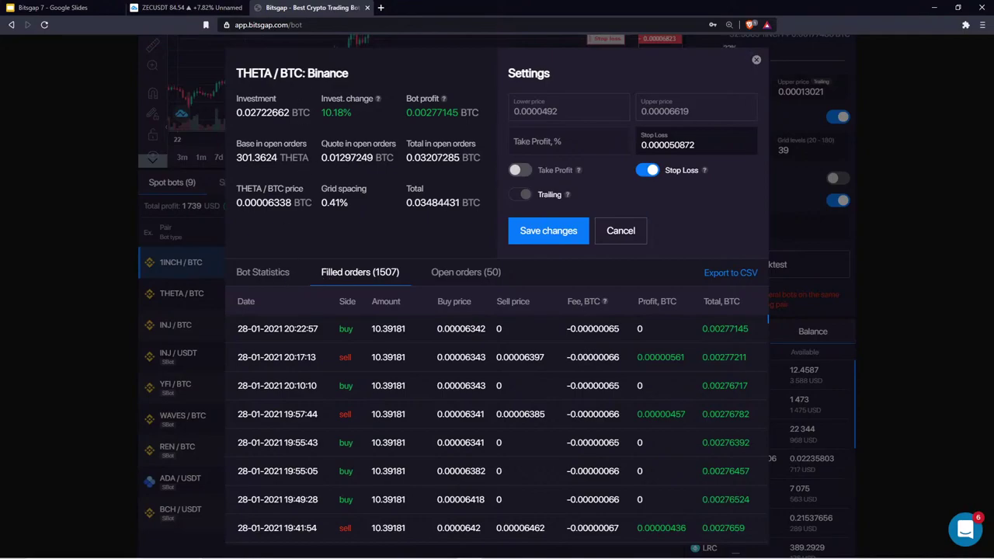
Step: Examine the hourly profit chart in the THETA/BTC bot's statistics across 26 to 28 January 2021, and close its details
left_click(270, 270)
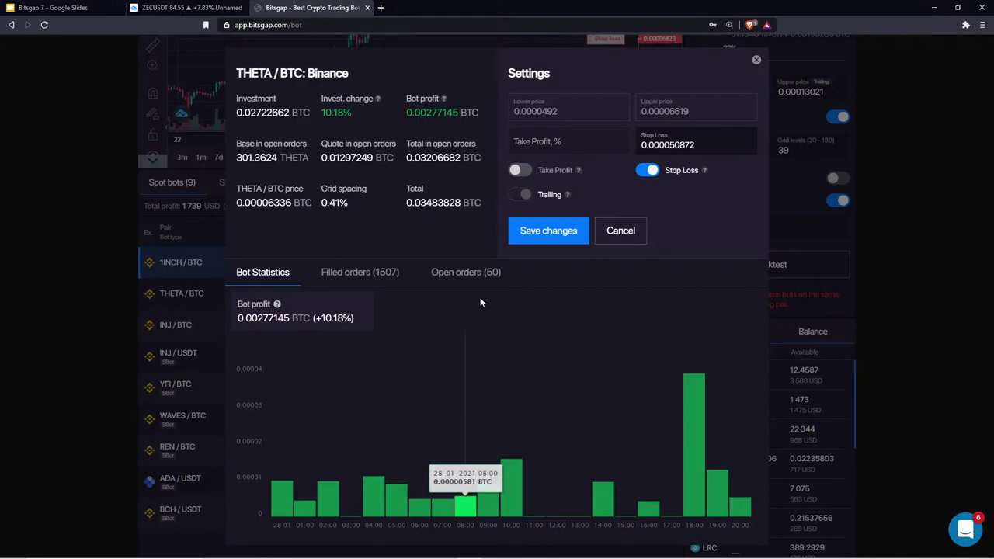
left_click(756, 60)
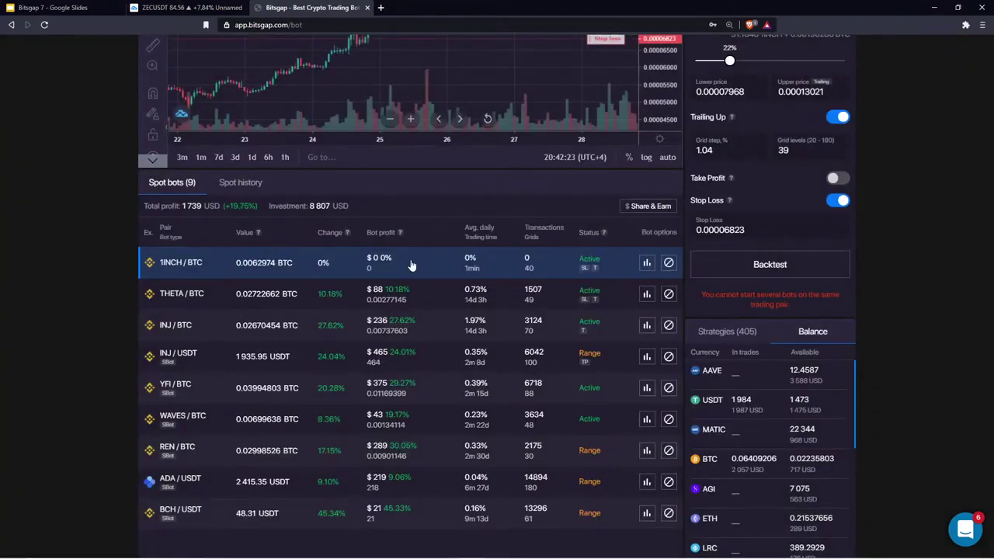
left_click(647, 293)
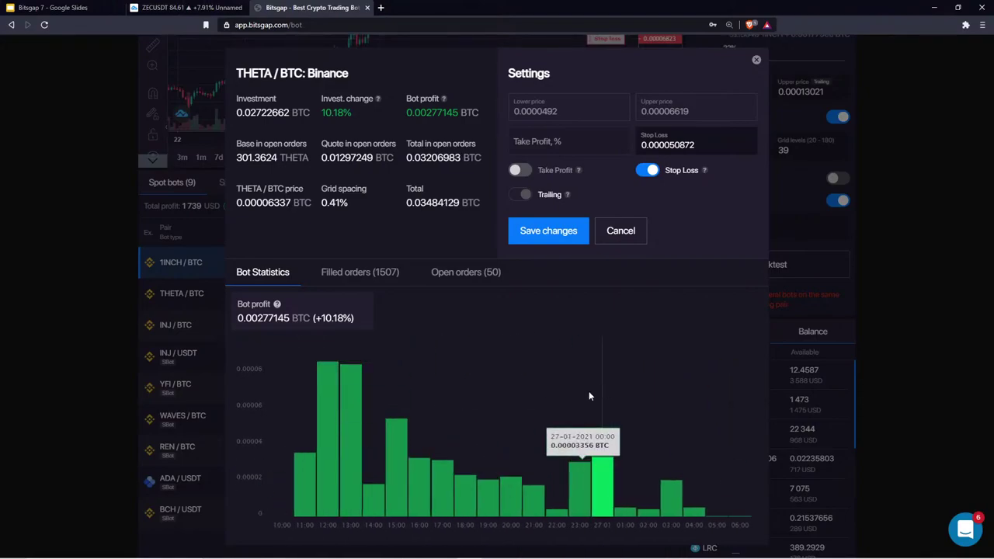
left_click_drag(645, 377, 377, 399)
left_click_drag(526, 360, 628, 335)
left_click_drag(474, 382, 639, 343)
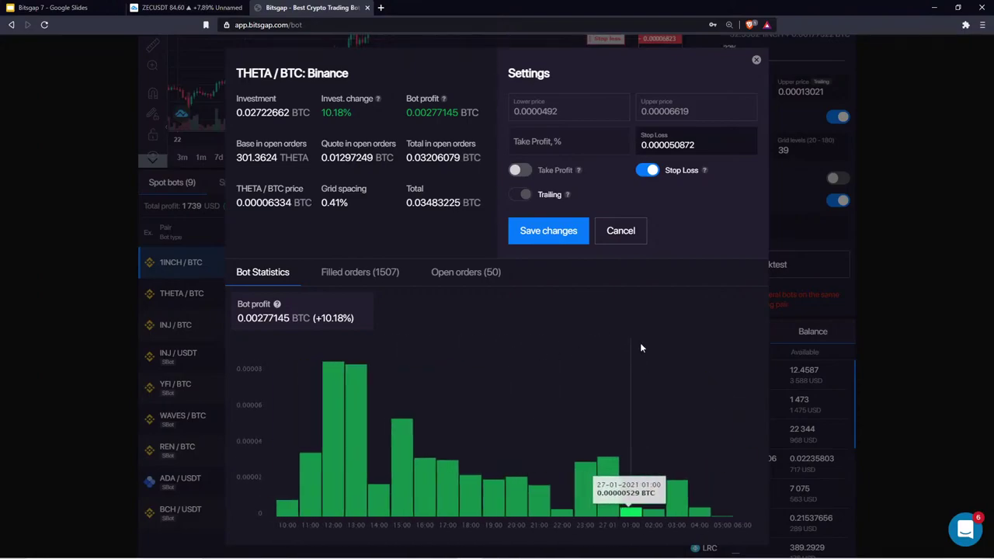
left_click_drag(473, 390, 392, 401)
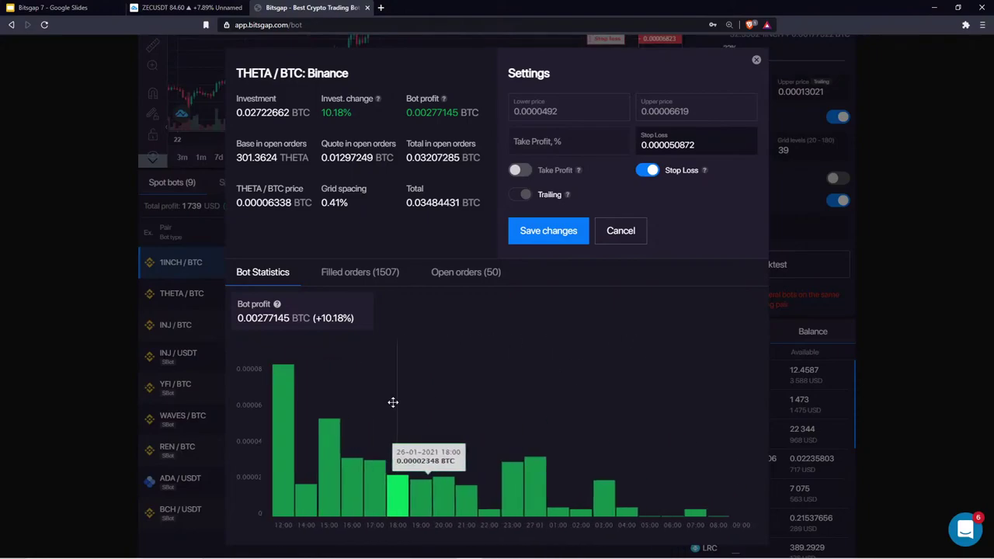
left_click_drag(610, 412, 458, 402)
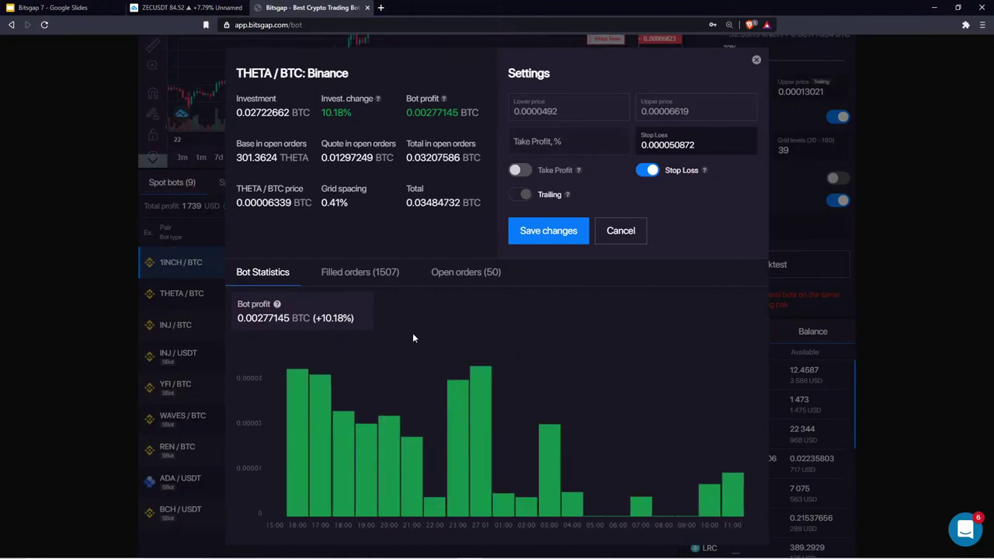
left_click_drag(590, 324, 594, 368)
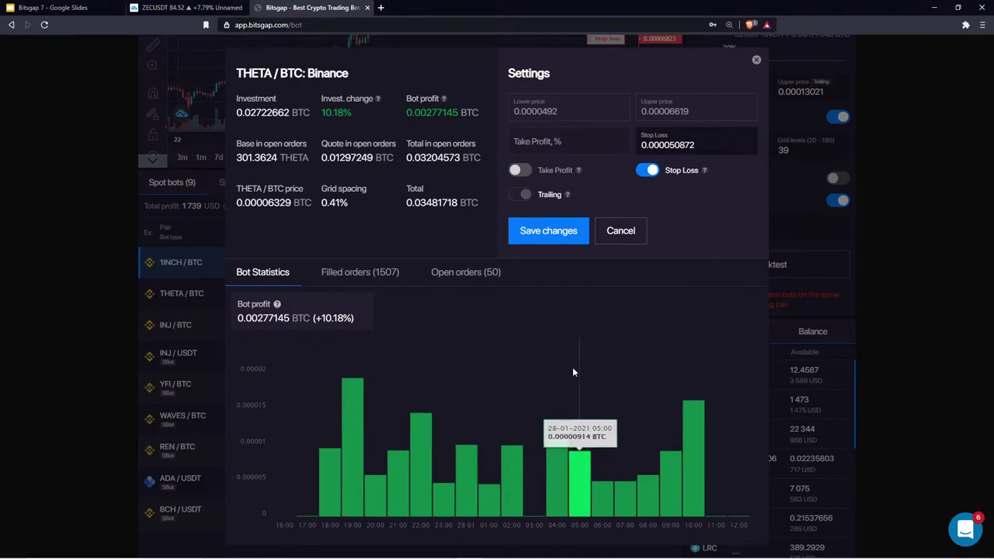
left_click_drag(572, 372, 388, 392)
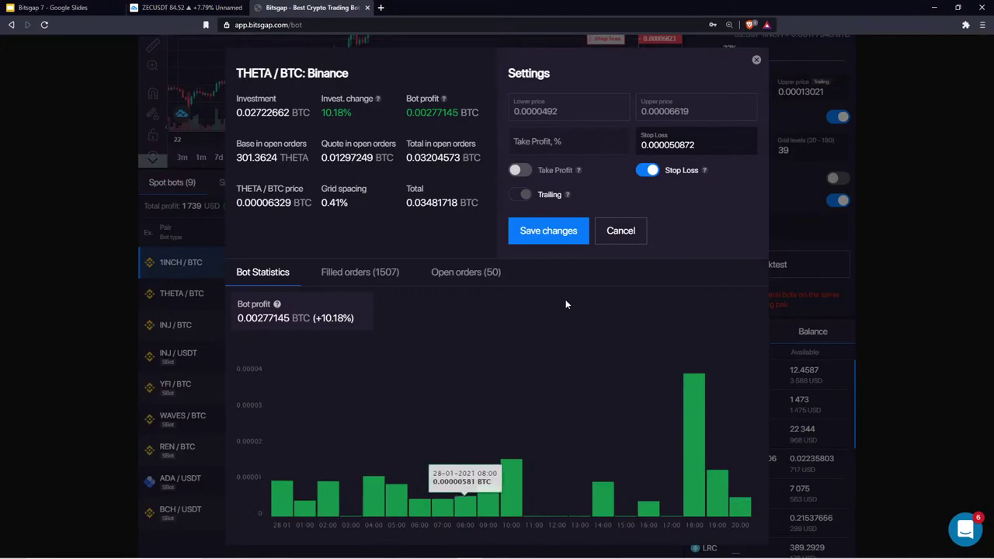
left_click(755, 61)
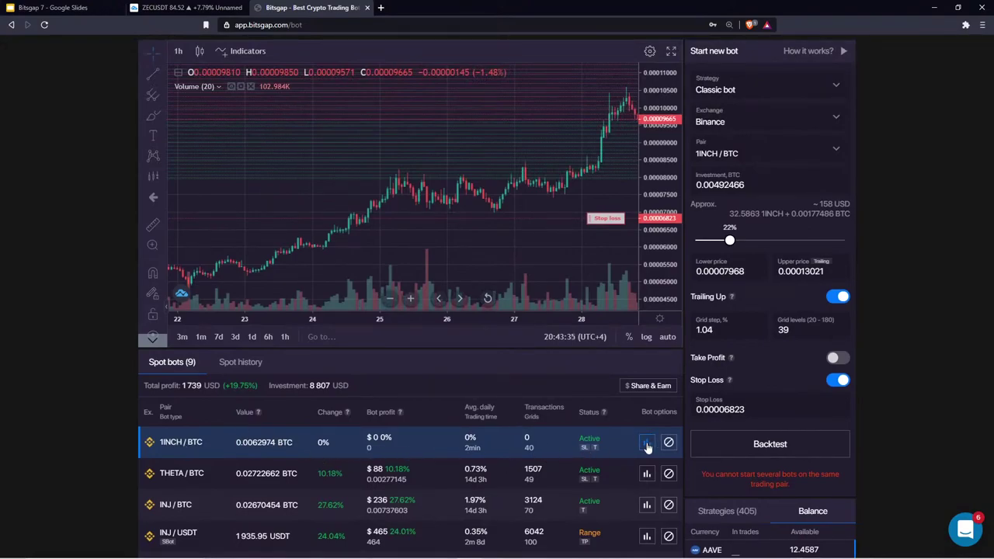
Step: Try enabling a 10% Take Profit in the 1INCH/BTC bot's settings, and discard the changes
left_click(646, 441)
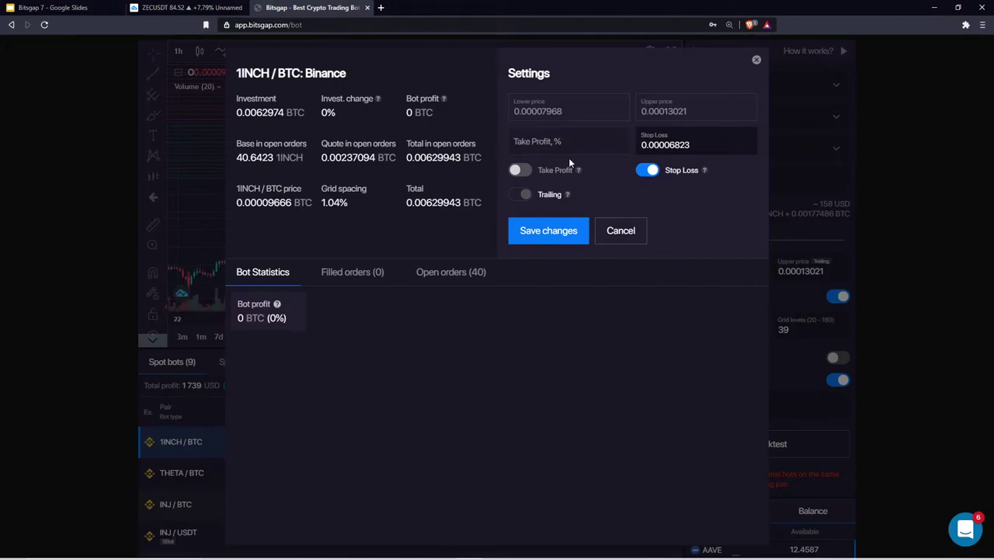
left_click(517, 171)
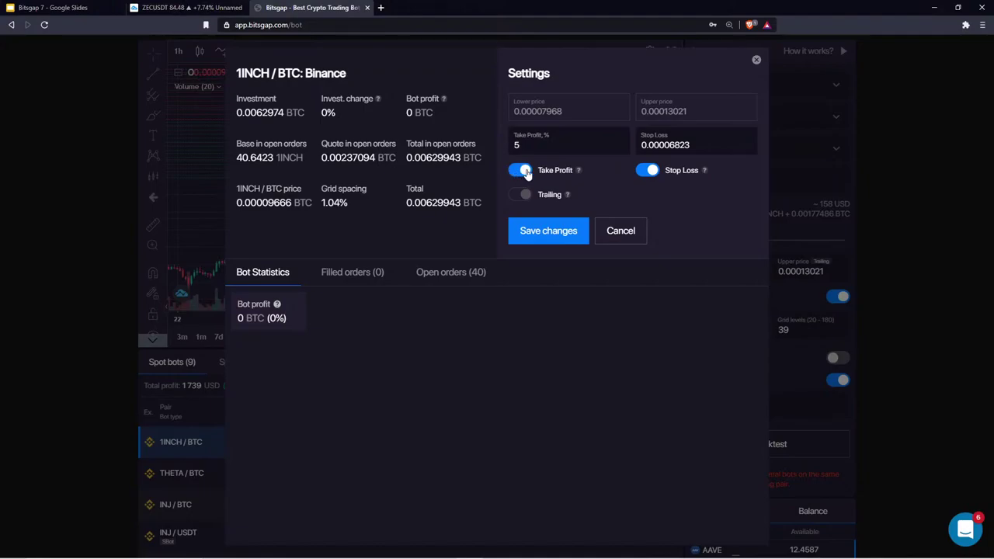
left_click(519, 144)
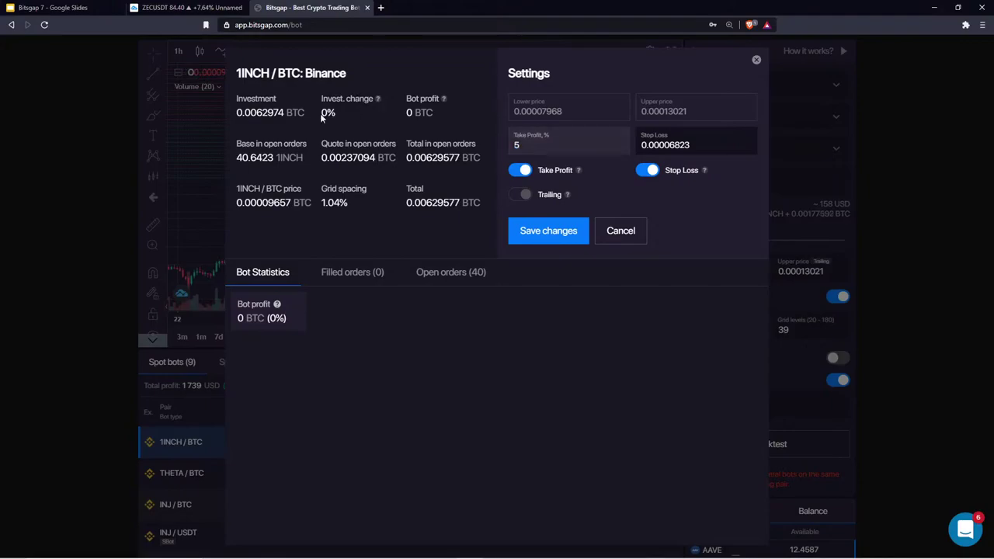
left_click_drag(320, 113, 321, 98)
left_click(546, 143)
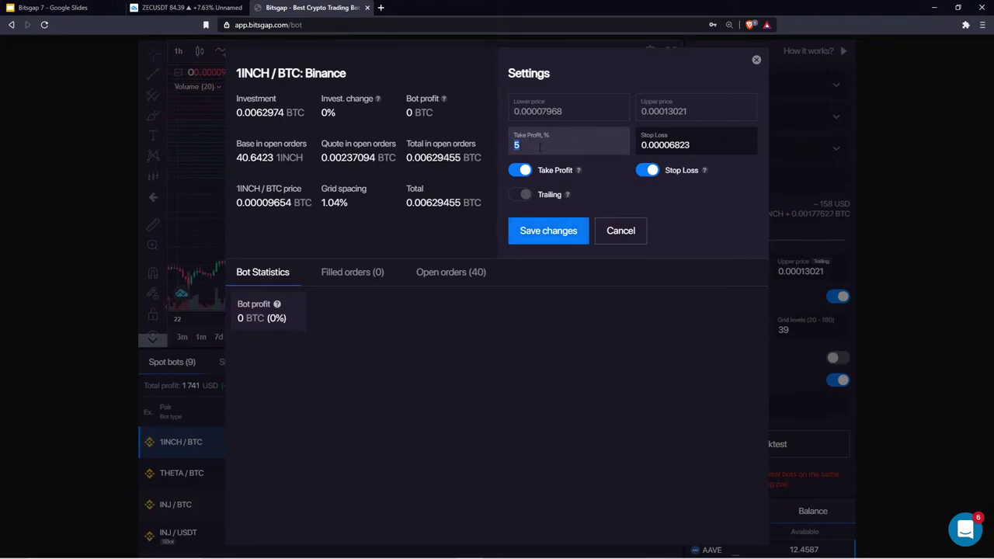
type("10")
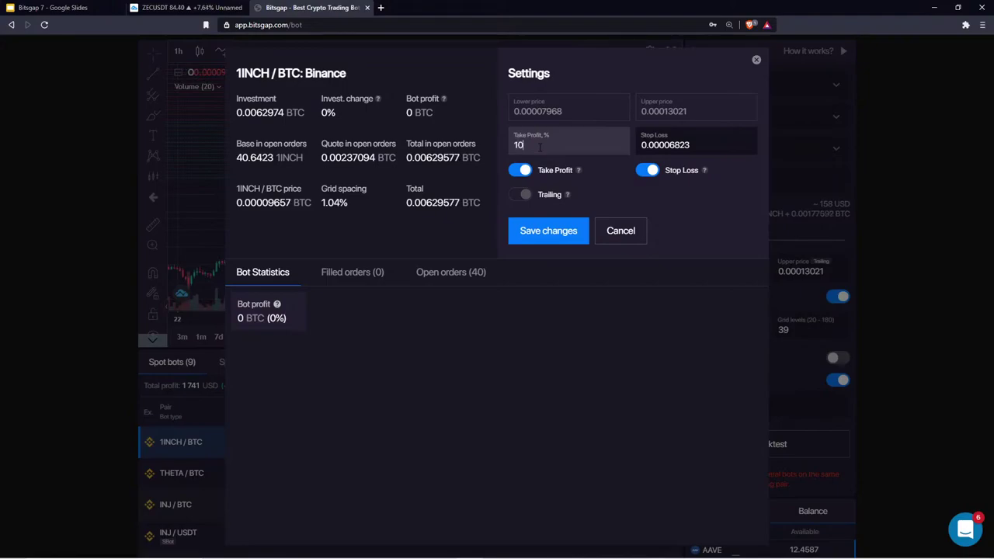
key("BackSpace")
type("9")
left_click(623, 238)
Step: Compare the Change and Bot profit figures of the running spot bots
scroll(454, 341, "down", 2)
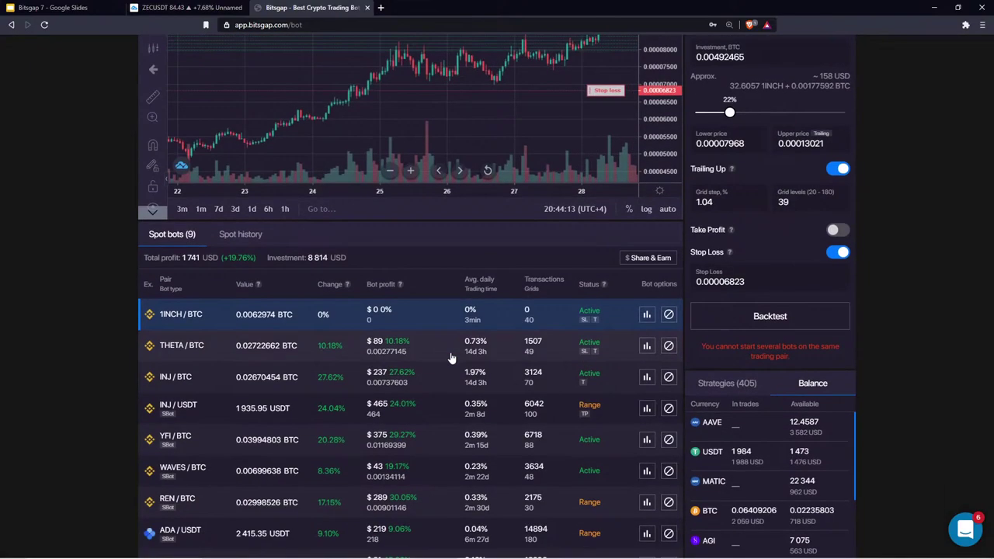
scroll(445, 268, "up", 2)
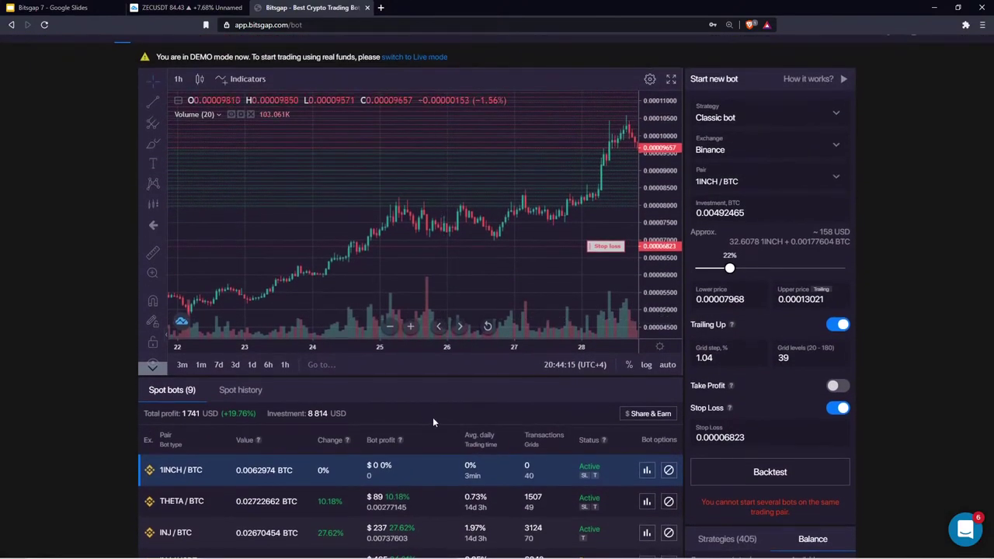
scroll(432, 417, "down", 1)
scroll(441, 373, "down", 1)
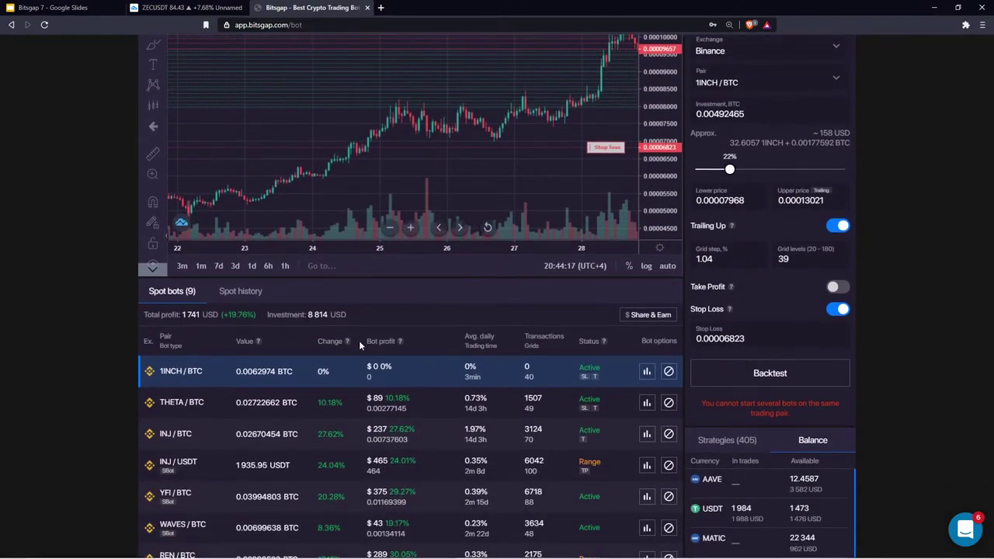
scroll(388, 309, "down", 1)
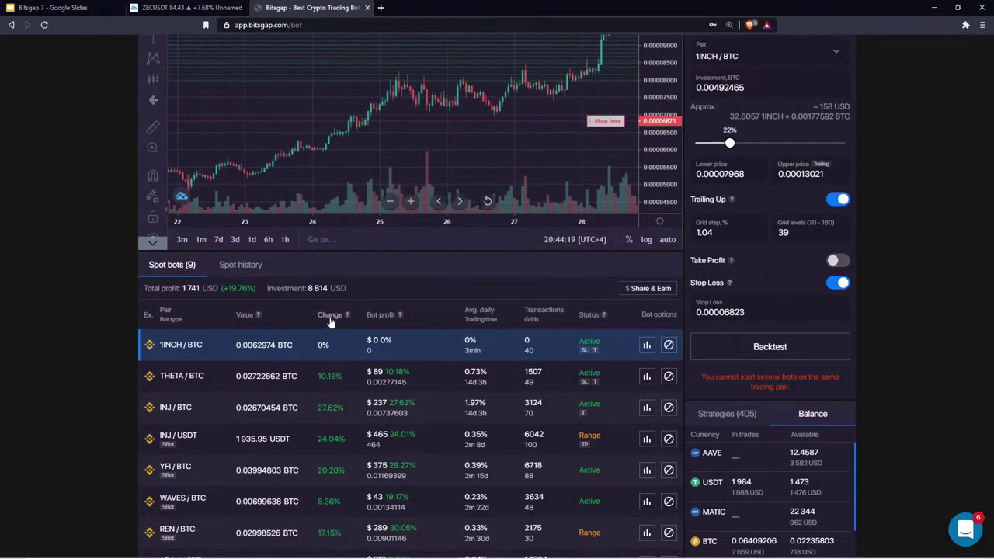
scroll(366, 309, "down", 2)
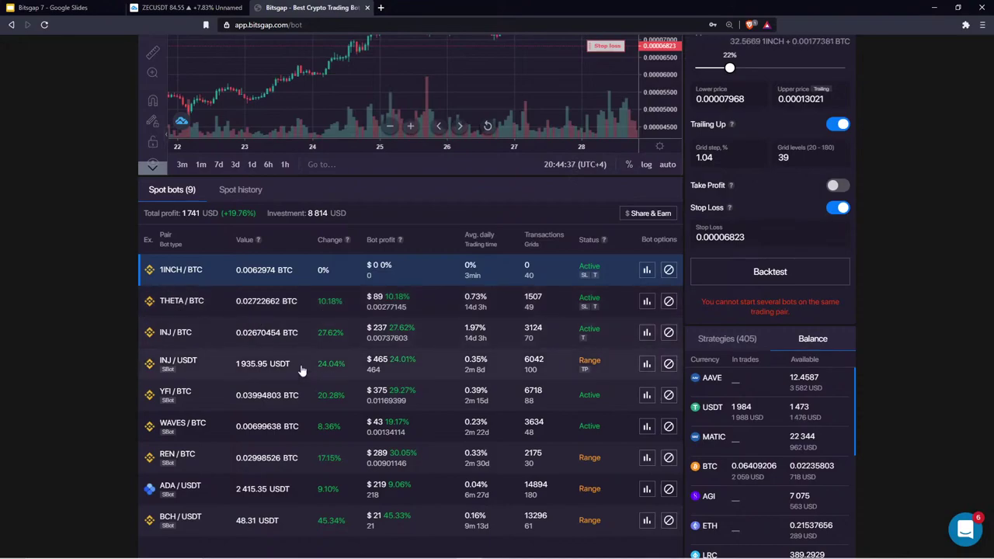
scroll(303, 369, "down", 1)
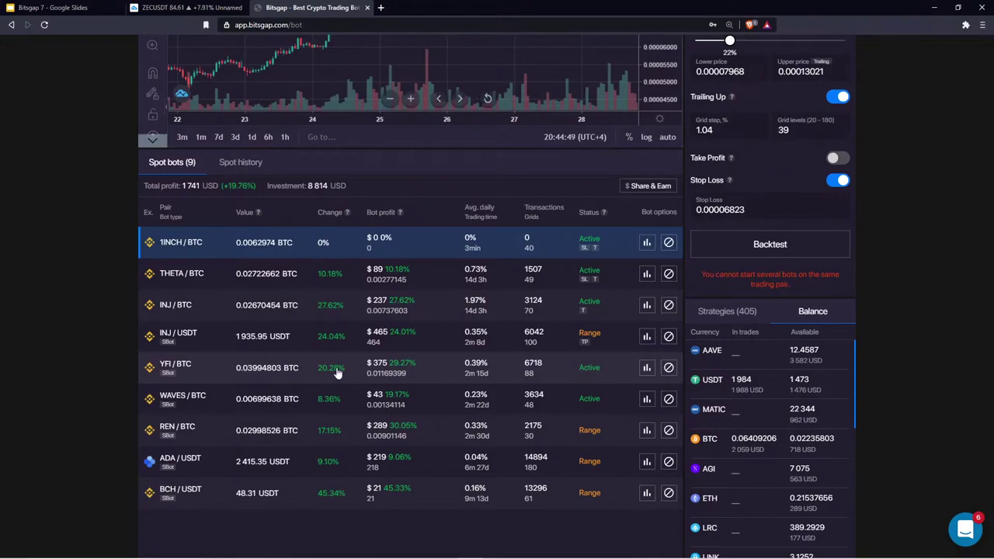
Step: Select the YFI/BTC bot and examine its buy and sell trades on the price chart over January 2021
left_click(416, 371)
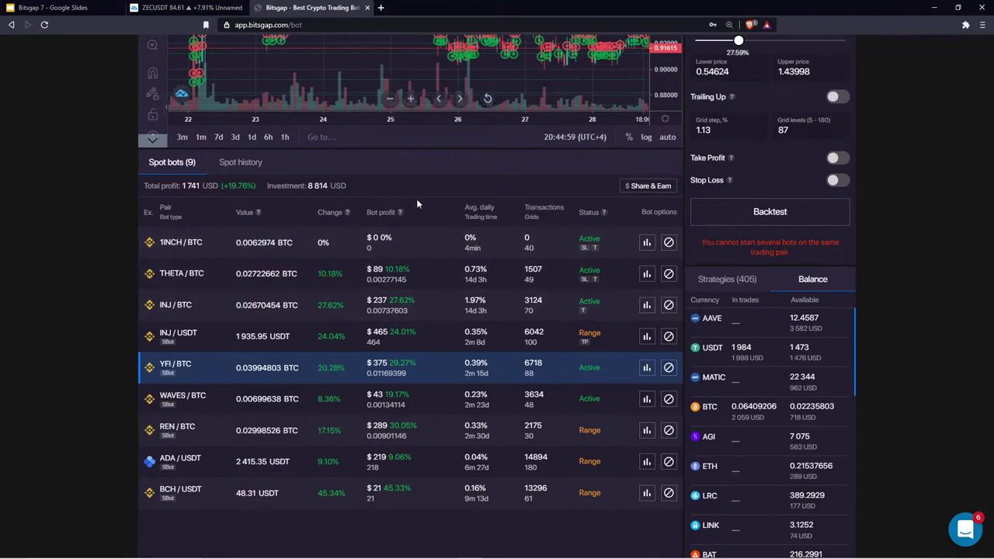
scroll(416, 199, "up", 2)
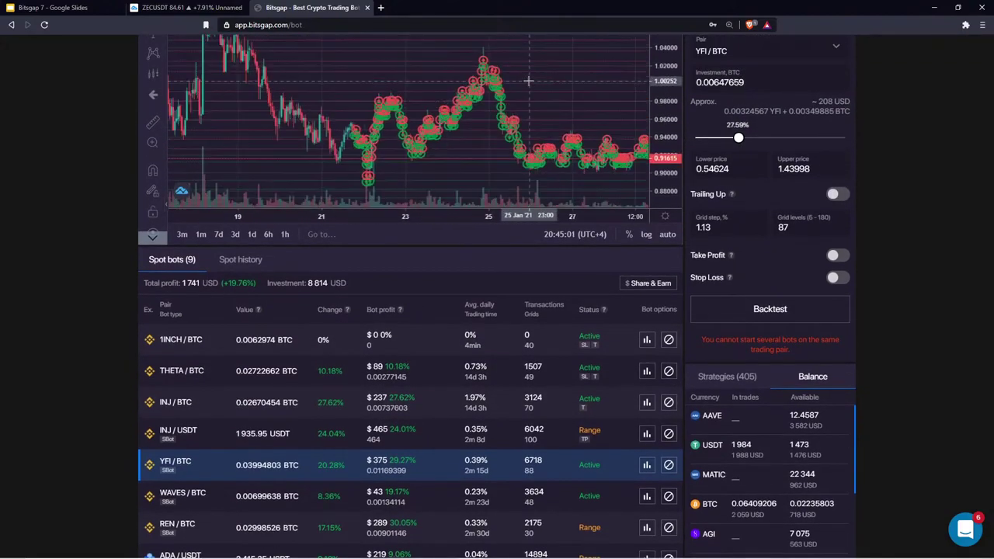
scroll(528, 81, "down", 4)
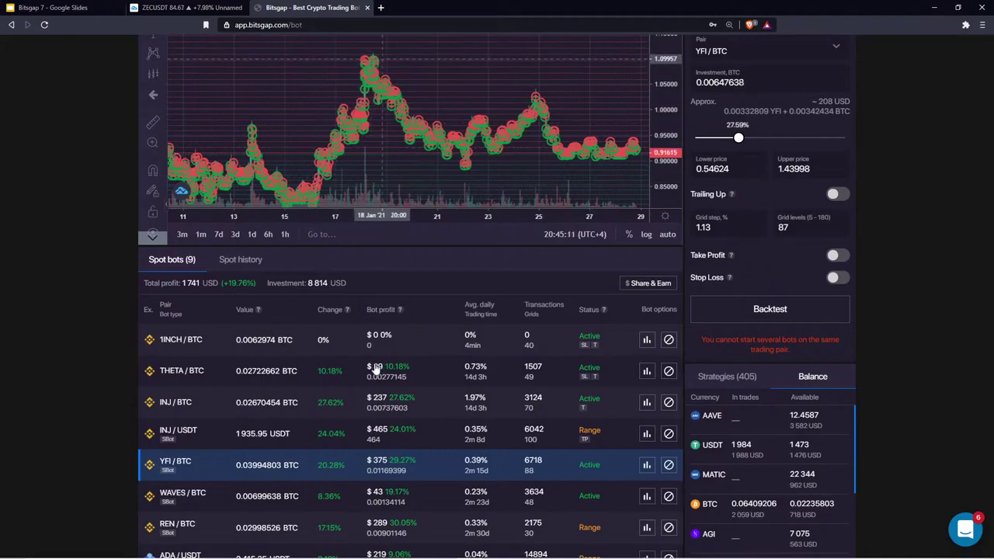
left_click_drag(378, 367, 320, 348)
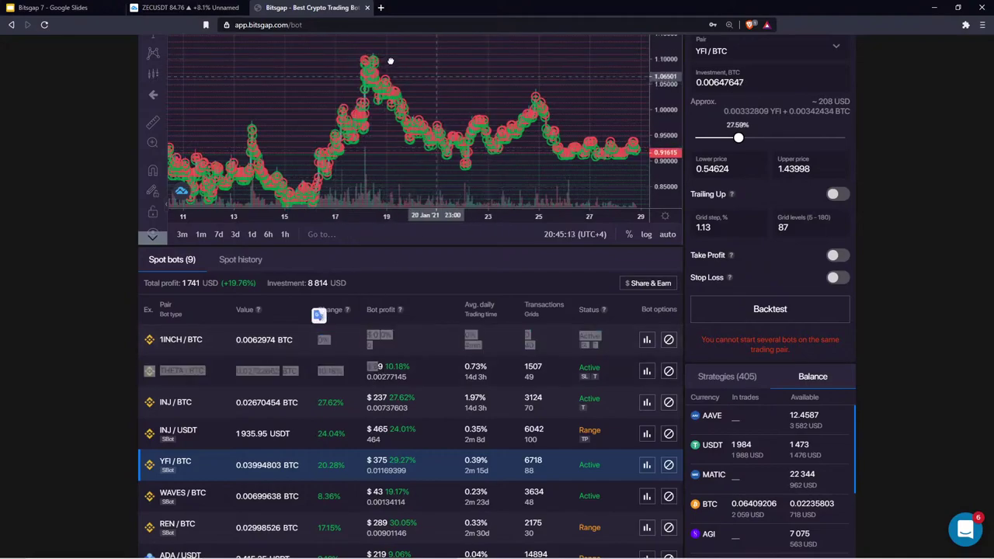
left_click_drag(426, 74, 378, 58)
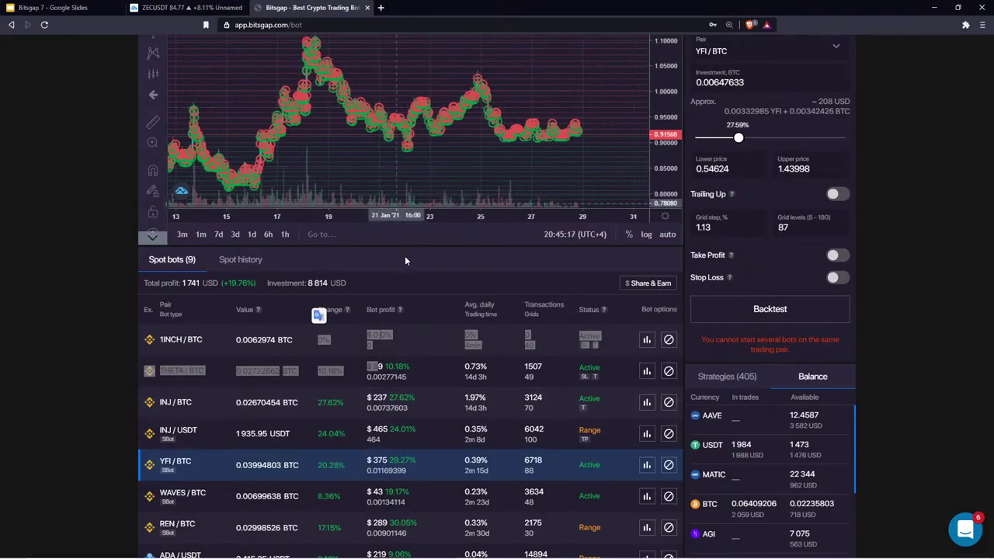
left_click(394, 286)
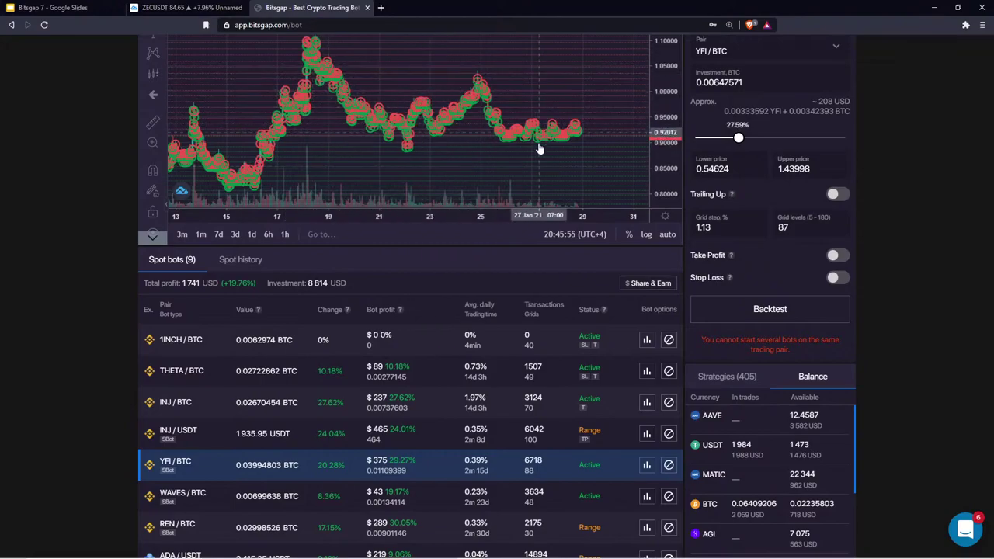
Step: Show the spot bot history with the date range starting on 3 November 2020
scroll(399, 299, "down", 2)
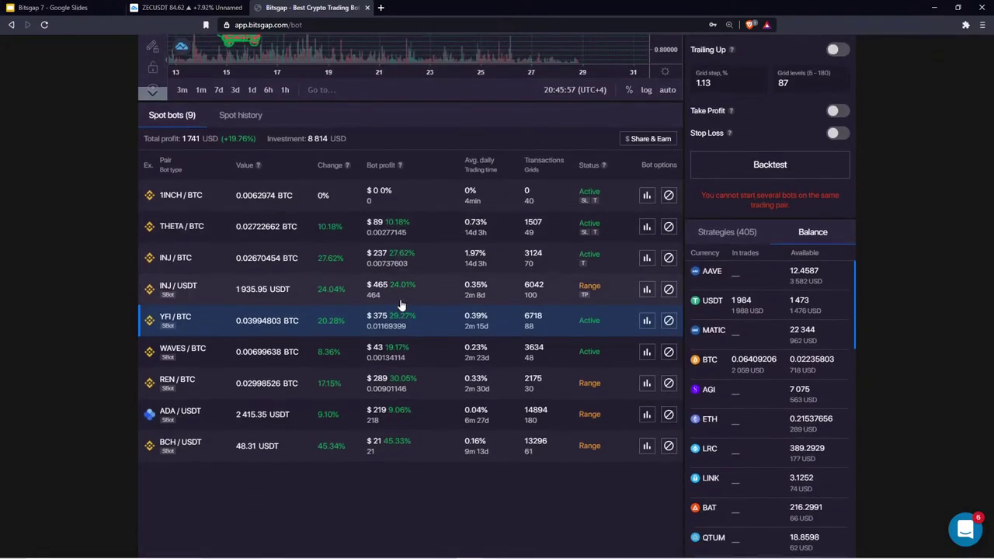
scroll(415, 248, "up", 1)
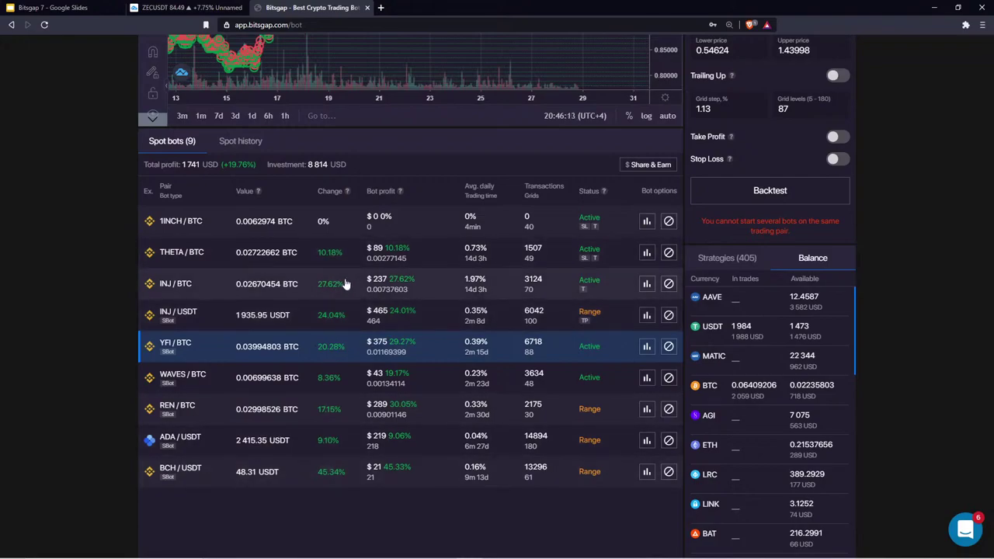
scroll(346, 284, "up", 1)
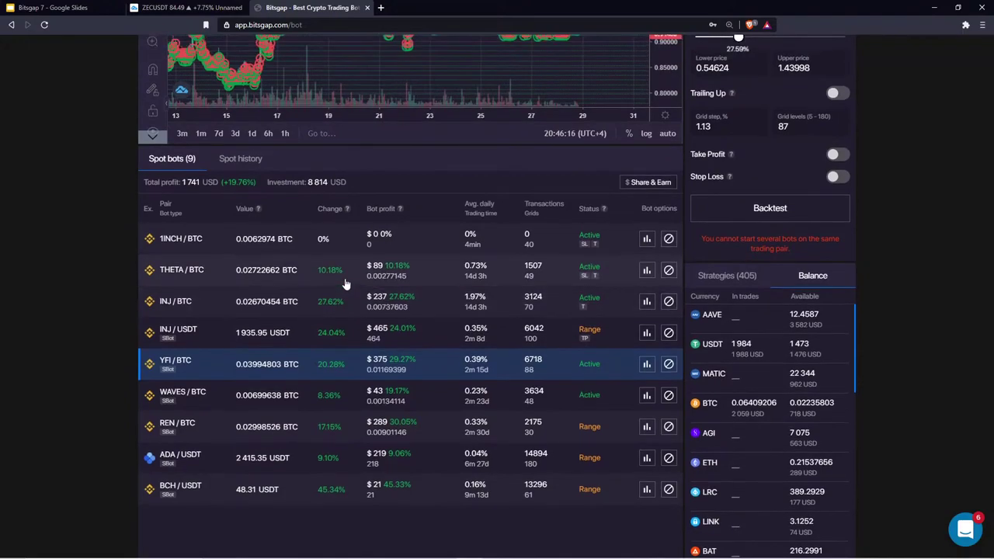
left_click(236, 160)
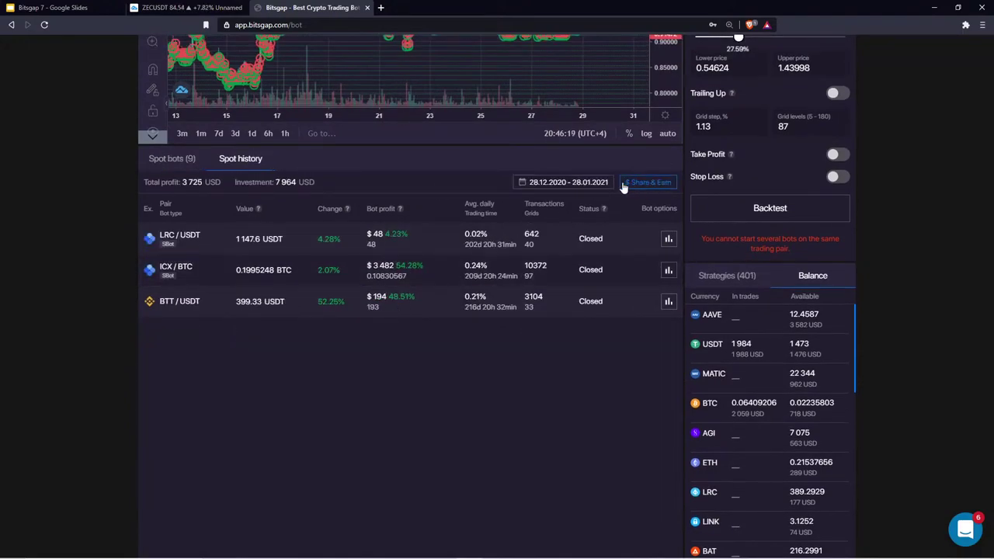
left_click(588, 185)
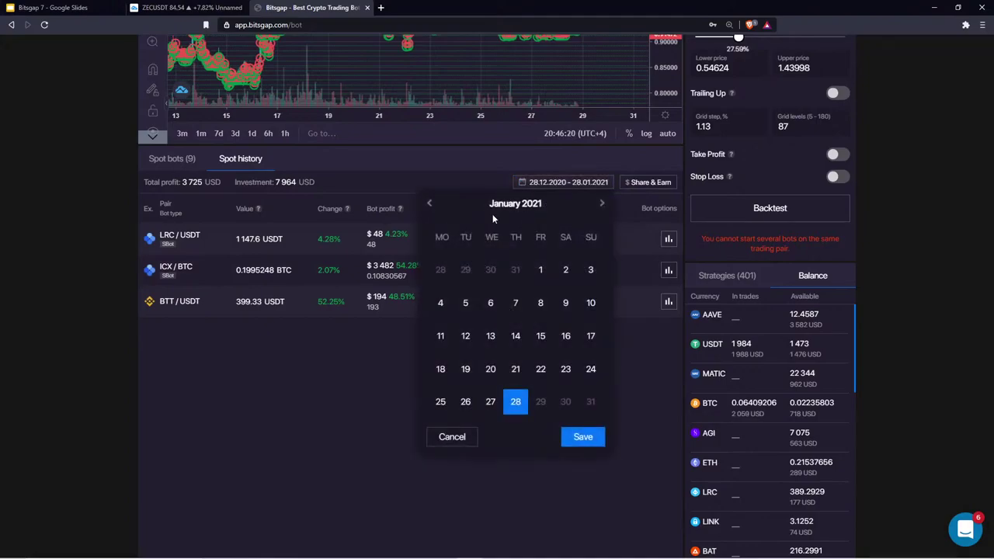
left_click(430, 204)
left_click(430, 204)
left_click(464, 303)
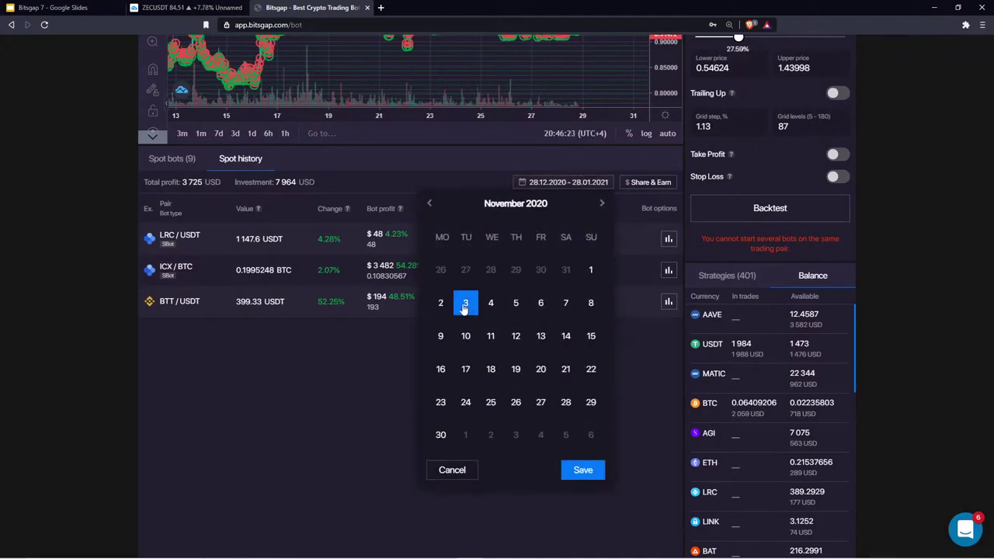
left_click(581, 473)
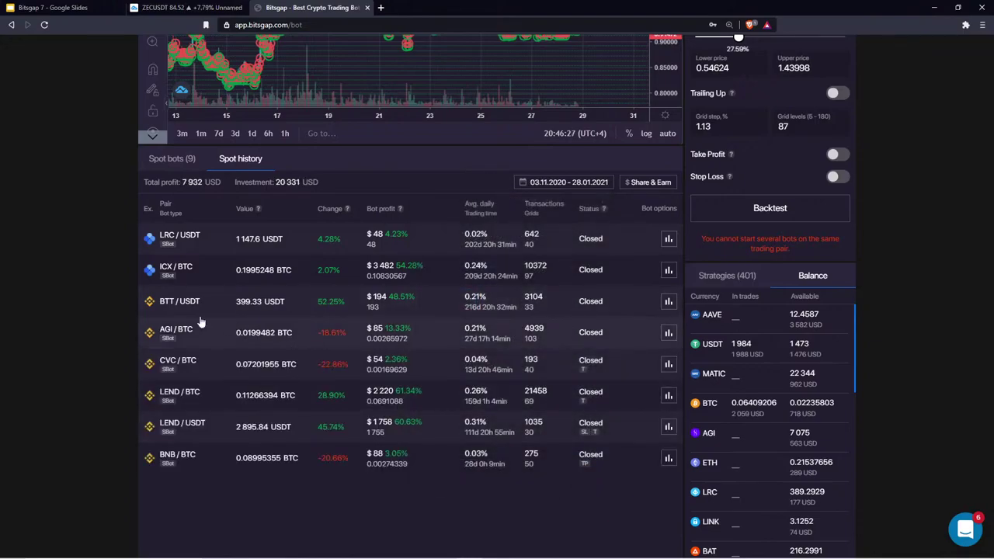
Step: Select the closed AGI/BTC bot in the history and view its price chart
left_click(330, 339)
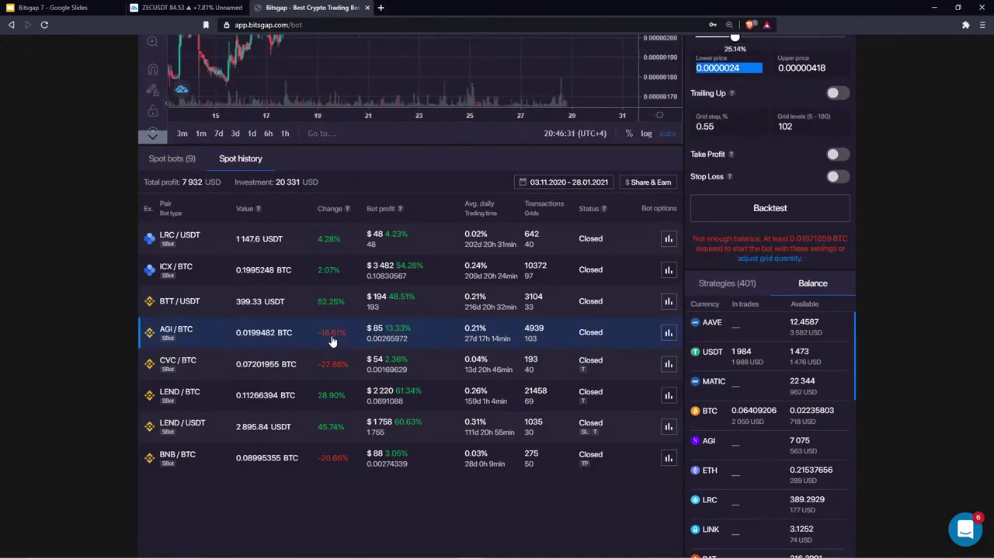
scroll(331, 339, "up", 3)
scroll(330, 340, "down", 2)
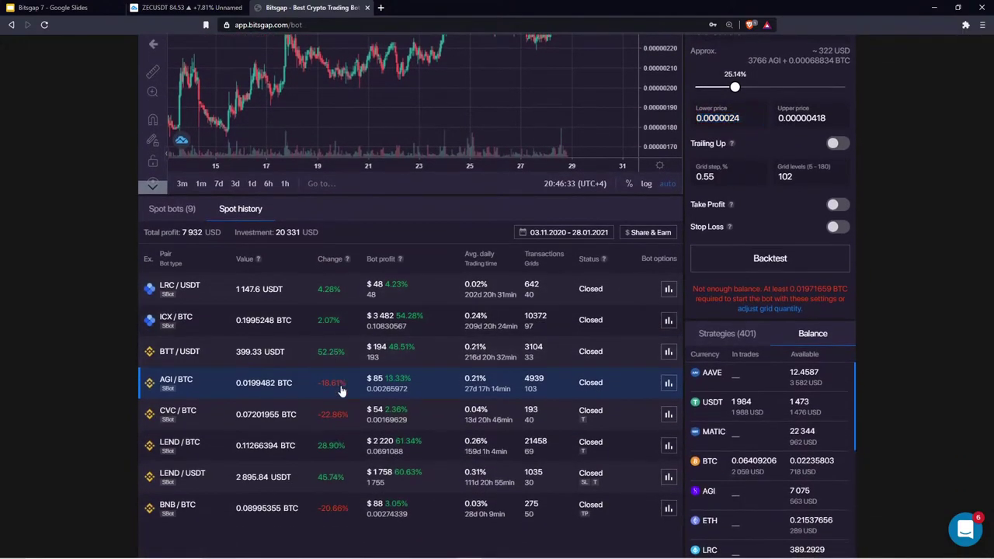
Step: Switch to the Google Slides deck, present slide 36 with the QTUM/USDT hodl-versus-bot comparison, and exit the presentation
left_click(50, 8)
scroll(77, 405, "down", 15)
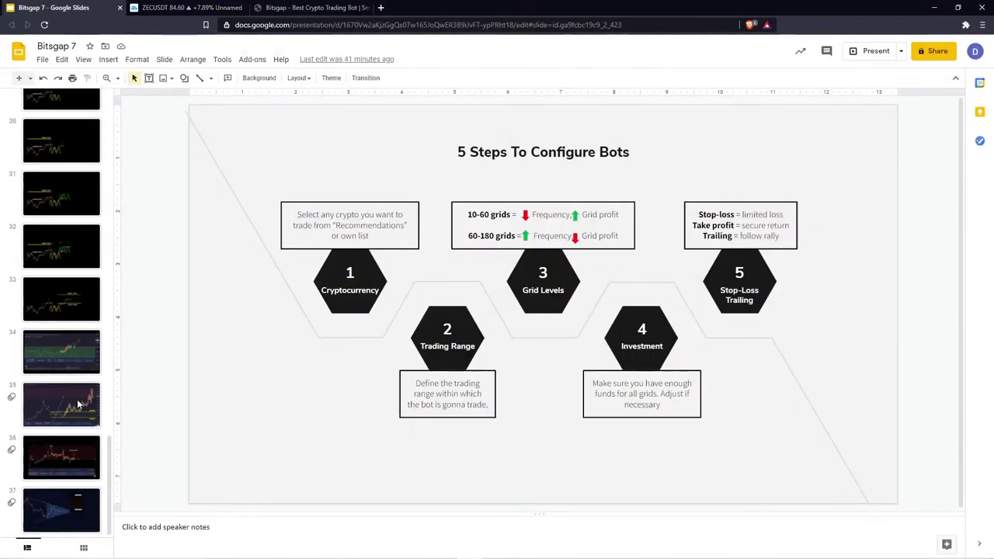
left_click(72, 458)
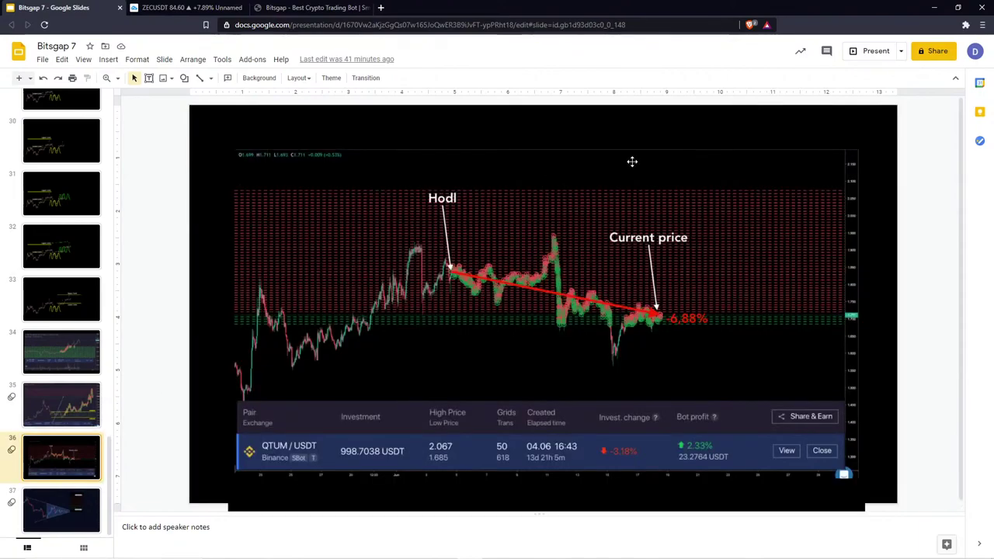
left_click(866, 49)
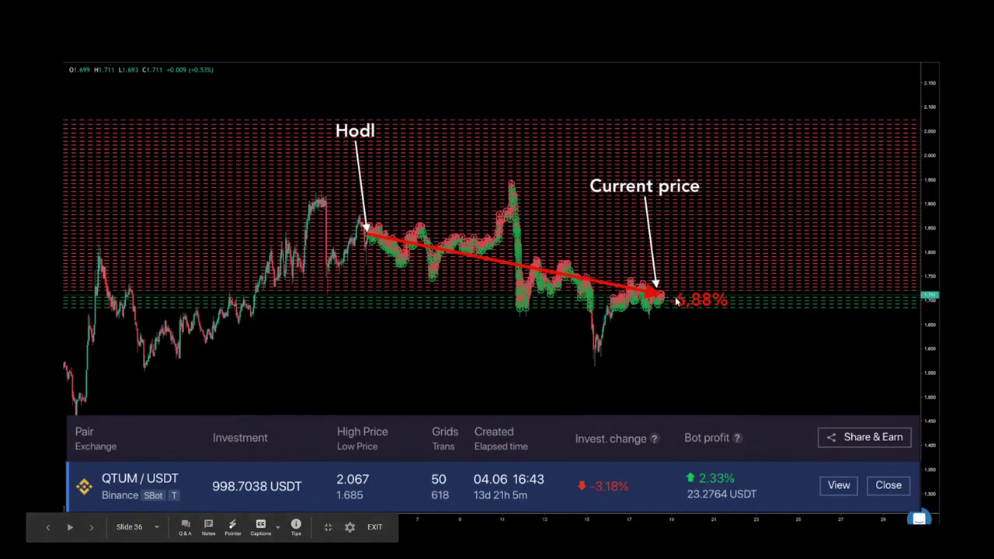
key("Escape")
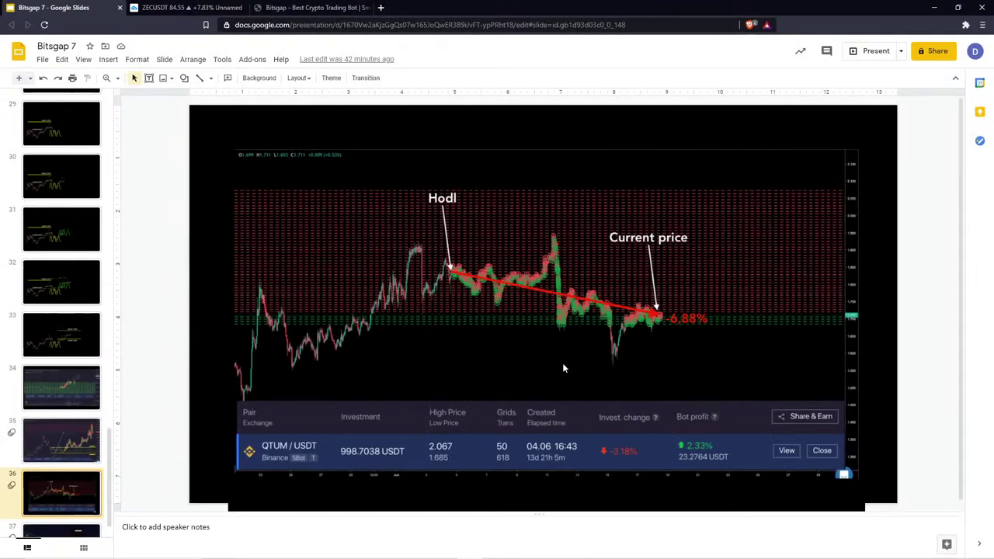
Step: Return to Bitsgap and review the running spot bots with their change, profit and status
left_click(281, 8)
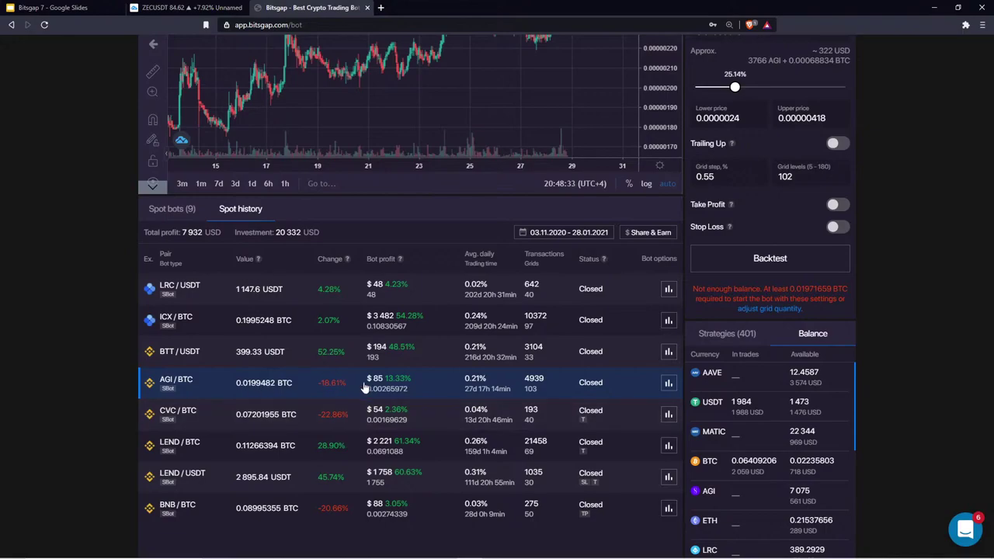
scroll(264, 308, "up", 1)
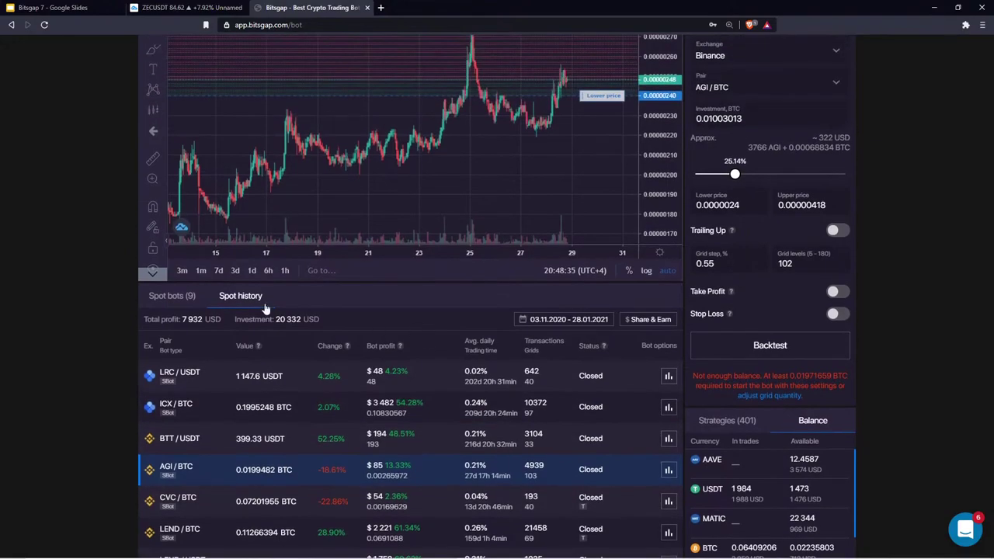
left_click(190, 295)
scroll(448, 318, "down", 1)
scroll(447, 323, "down", 1)
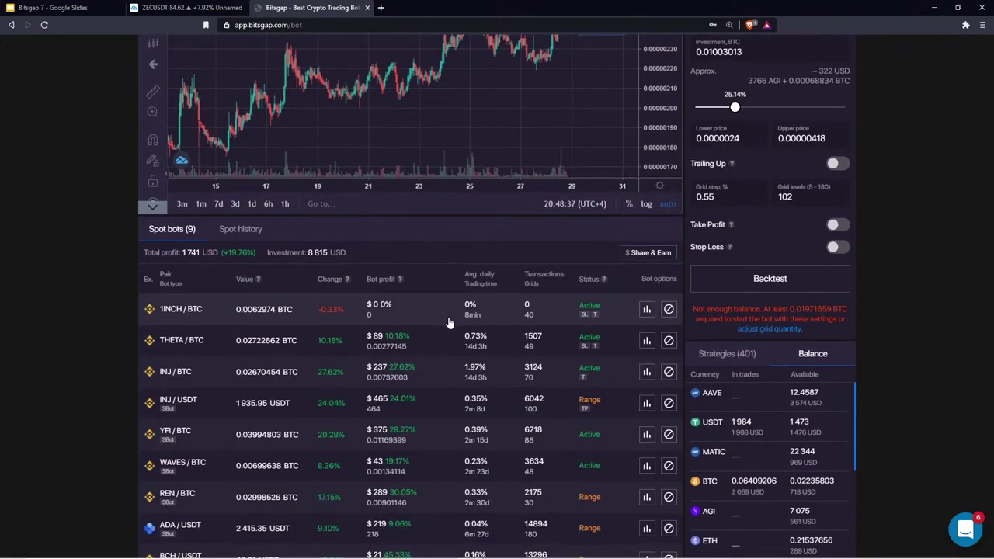
scroll(448, 323, "down", 1)
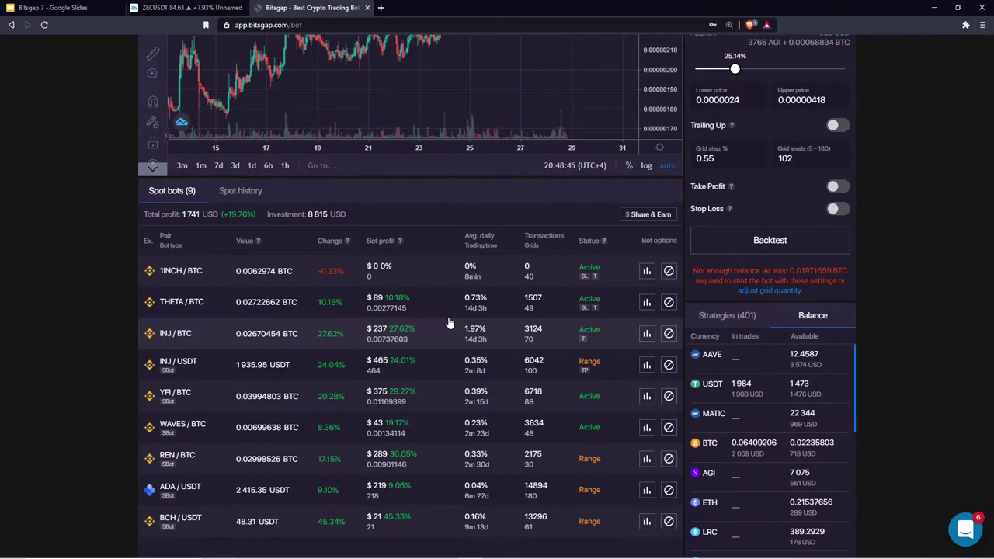
Step: Enable the stop loss for the new AGI/BTC bot and set it to 0.00000218 on the chart
scroll(448, 323, "up", 5)
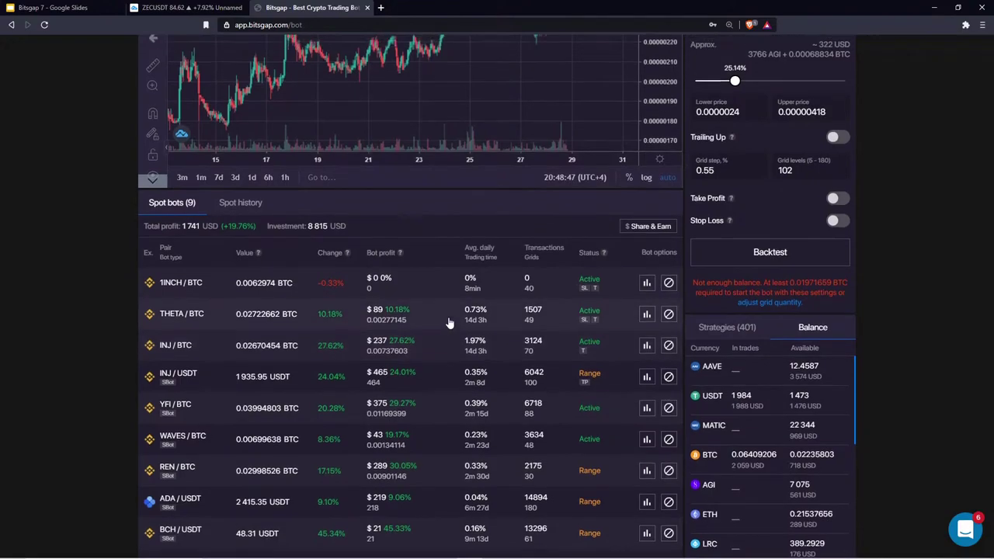
left_click(837, 399)
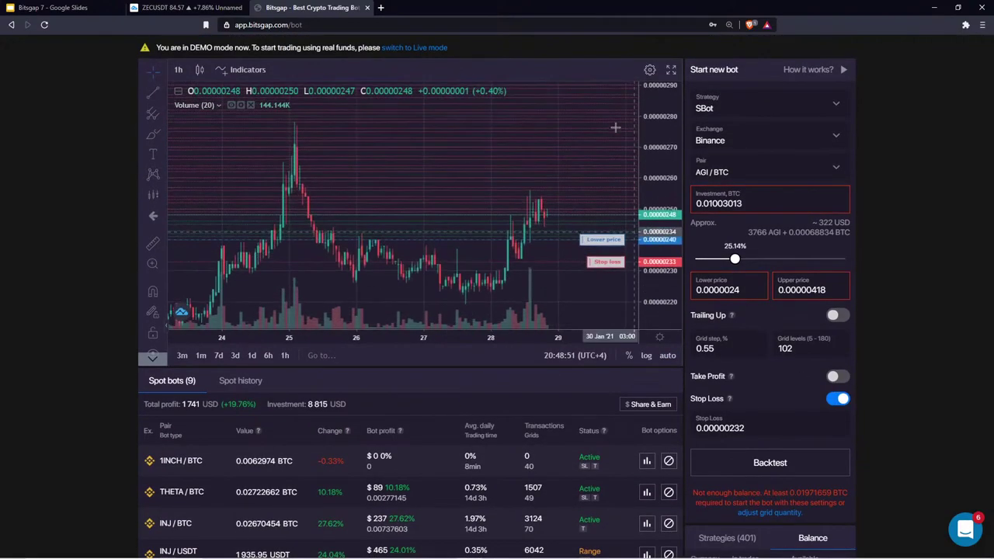
scroll(481, 171, "up", 2)
left_click_drag(614, 190, 609, 228)
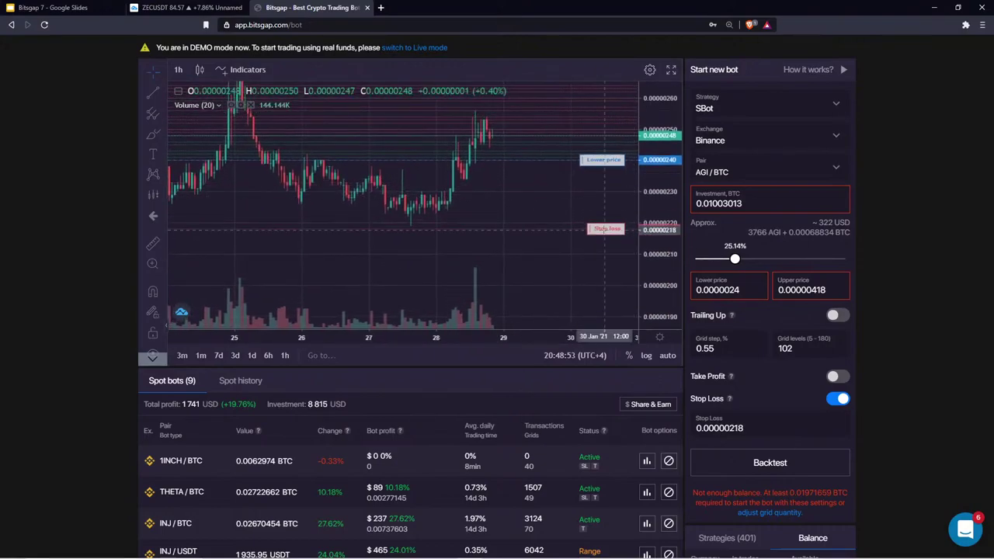
Step: Examine the January 2021 AGI/BTC price action against the lower price and stop-loss levels
scroll(548, 204, "down", 5)
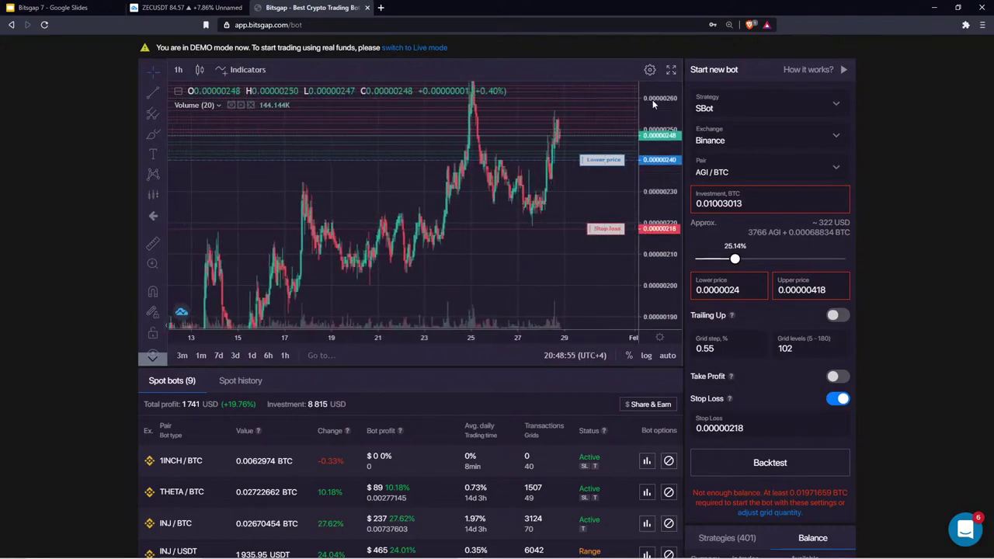
left_click_drag(657, 109, 657, 130)
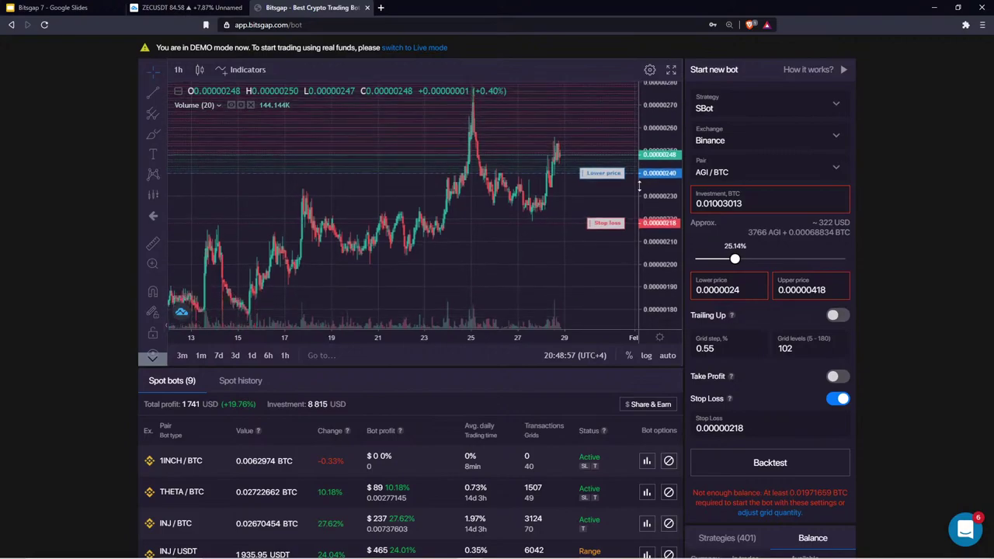
left_click_drag(564, 128, 472, 162)
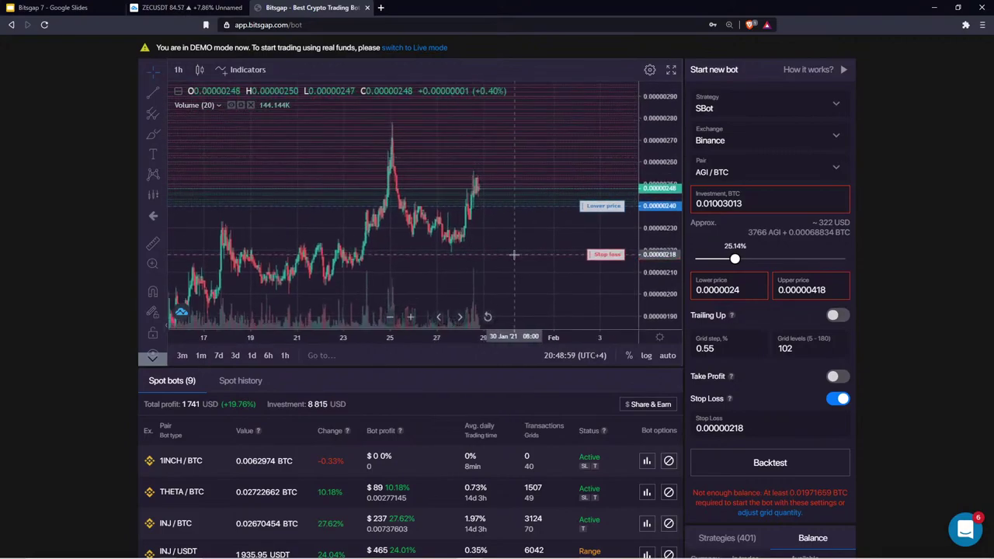
left_click_drag(517, 237, 488, 232)
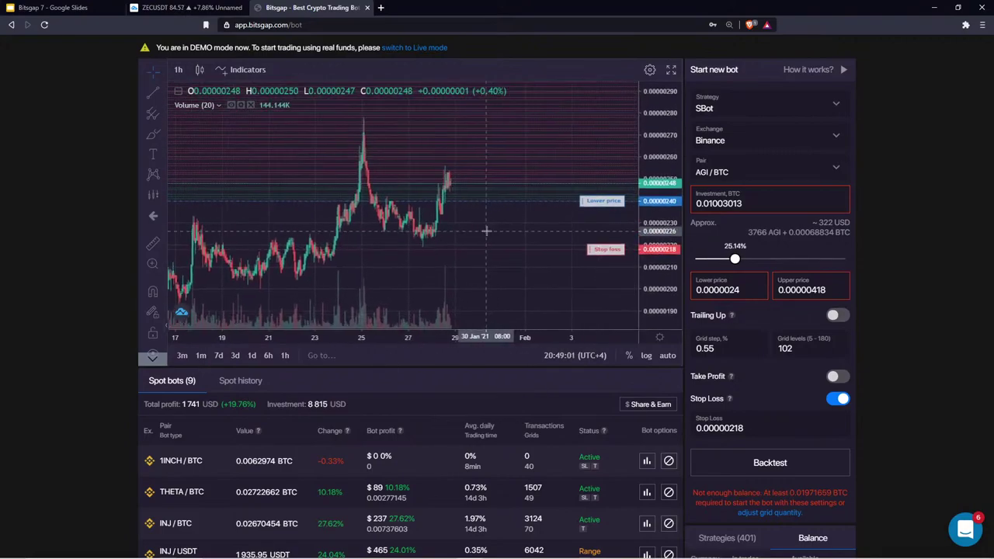
left_click(153, 135)
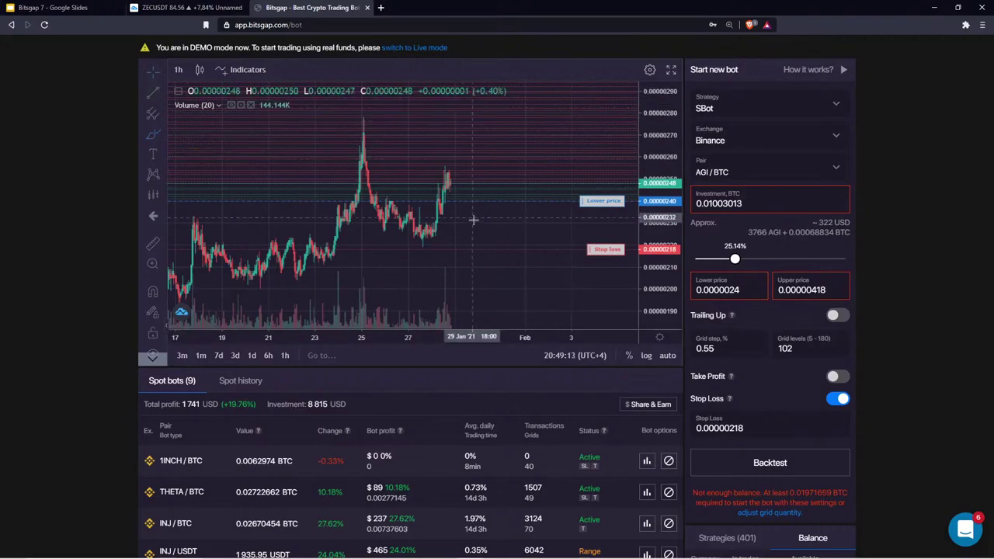
left_click_drag(669, 161, 666, 219)
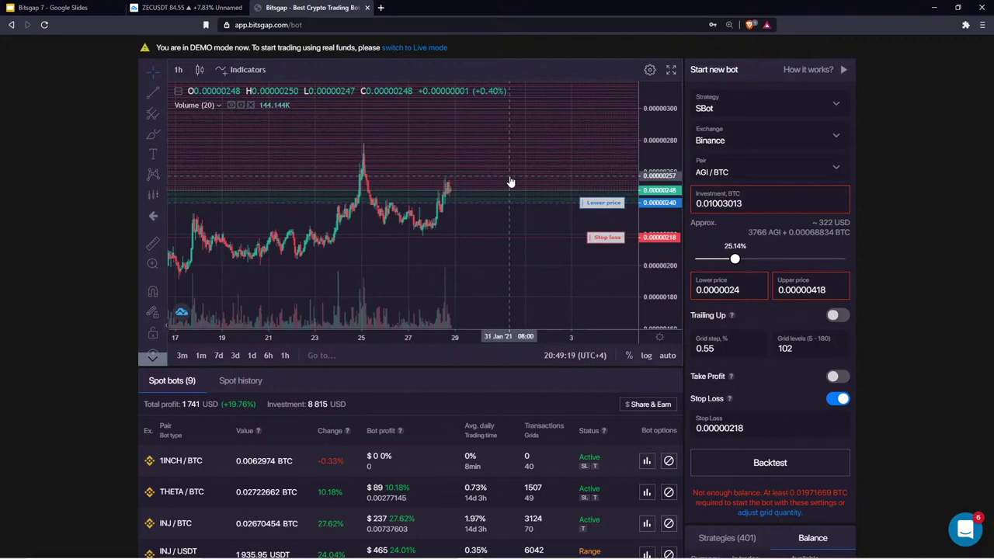
scroll(510, 181, "down", 5)
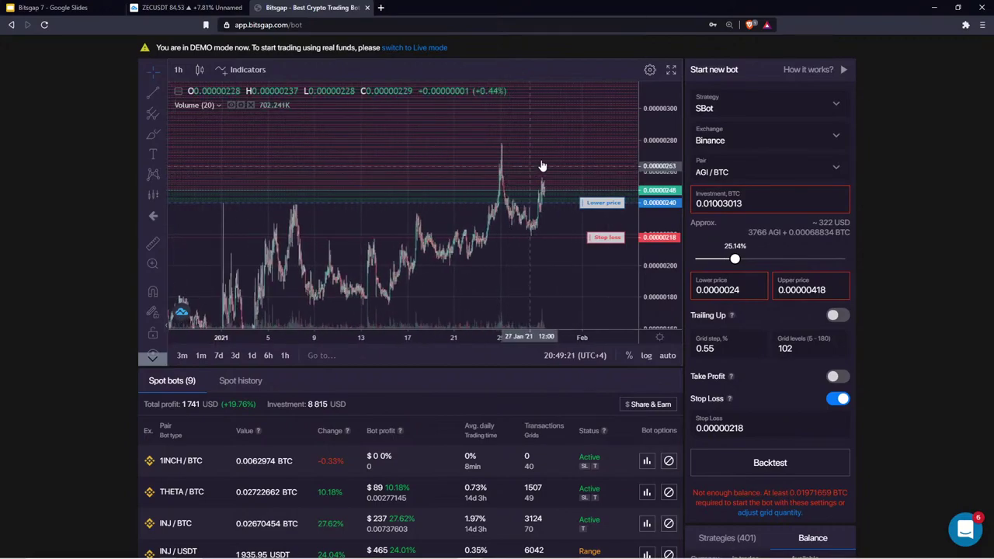
left_click_drag(510, 135, 469, 135)
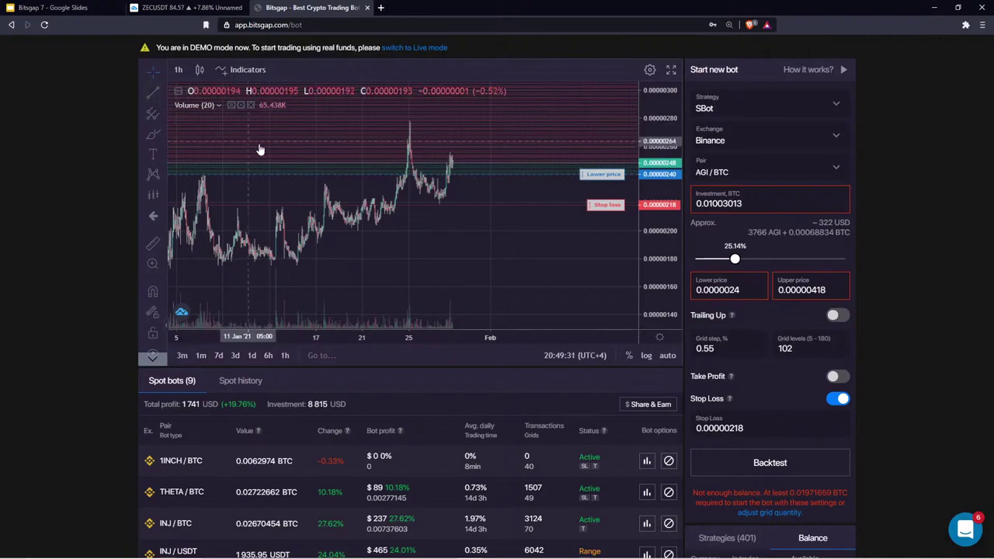
left_click_drag(271, 150, 309, 146)
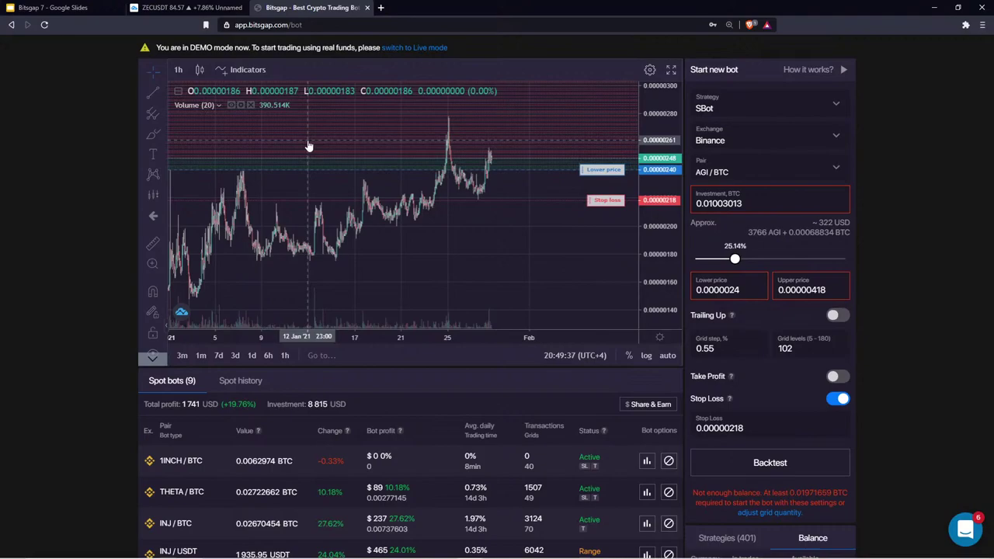
left_click_drag(308, 145, 275, 151)
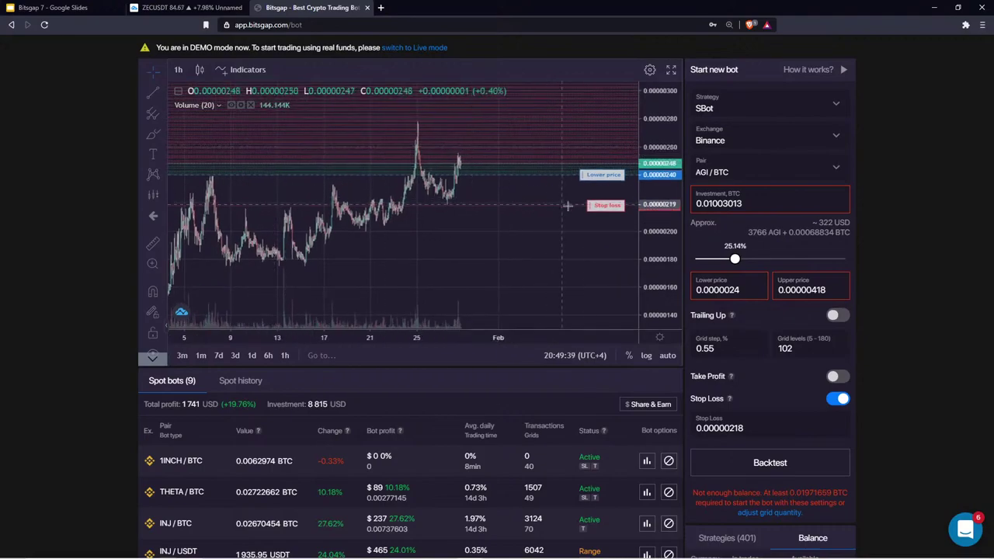
Step: Draw a rising trend line under the AGI/BTC lows, from about 0.00000156 on 10 January to about 0.00000254 in early February
left_click(153, 91)
left_click(254, 290)
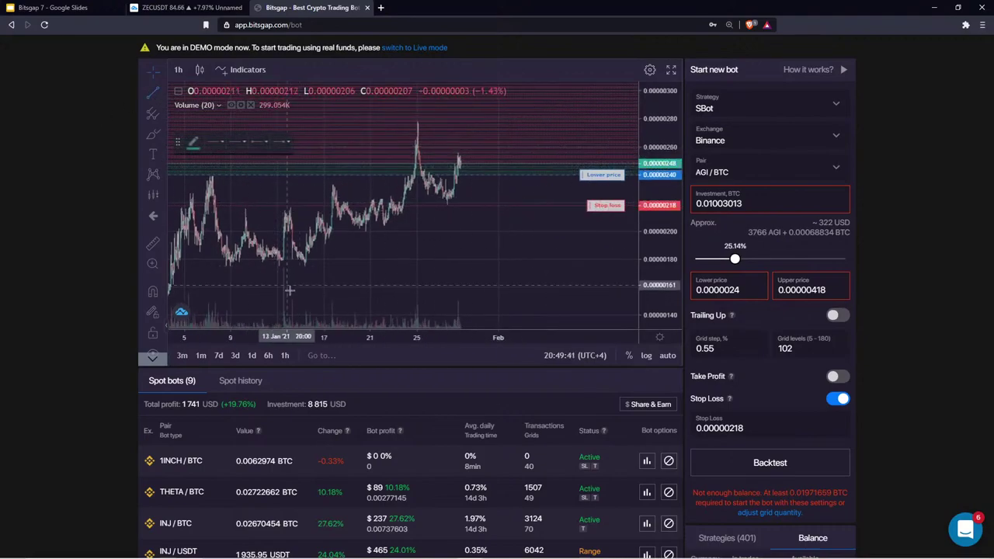
left_click(583, 129)
left_click_drag(255, 290, 252, 293)
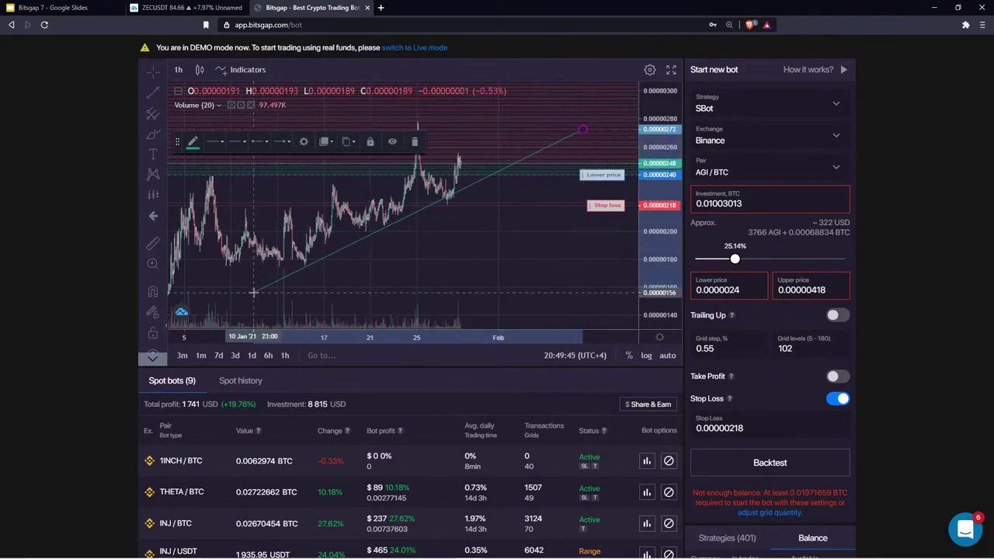
left_click_drag(583, 130, 545, 156)
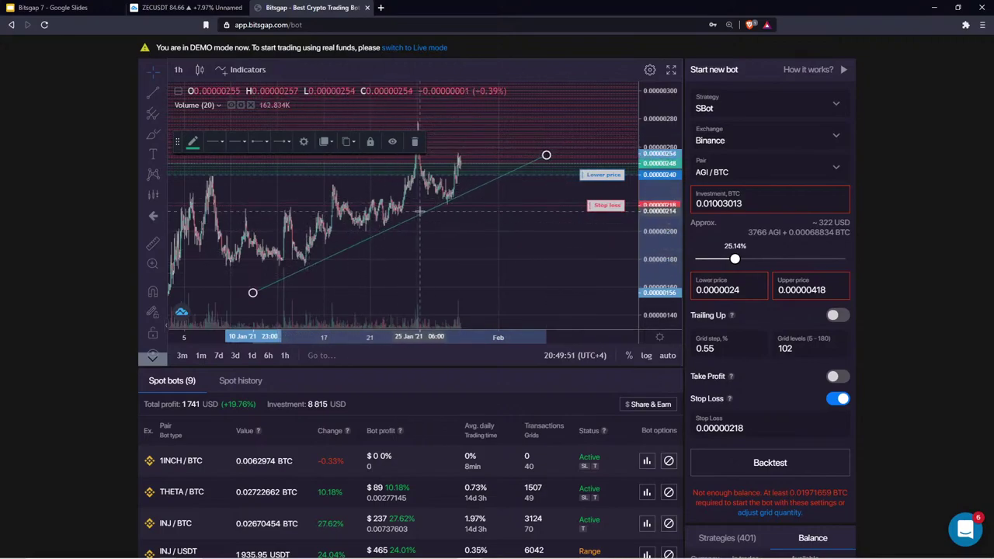
left_click(323, 266)
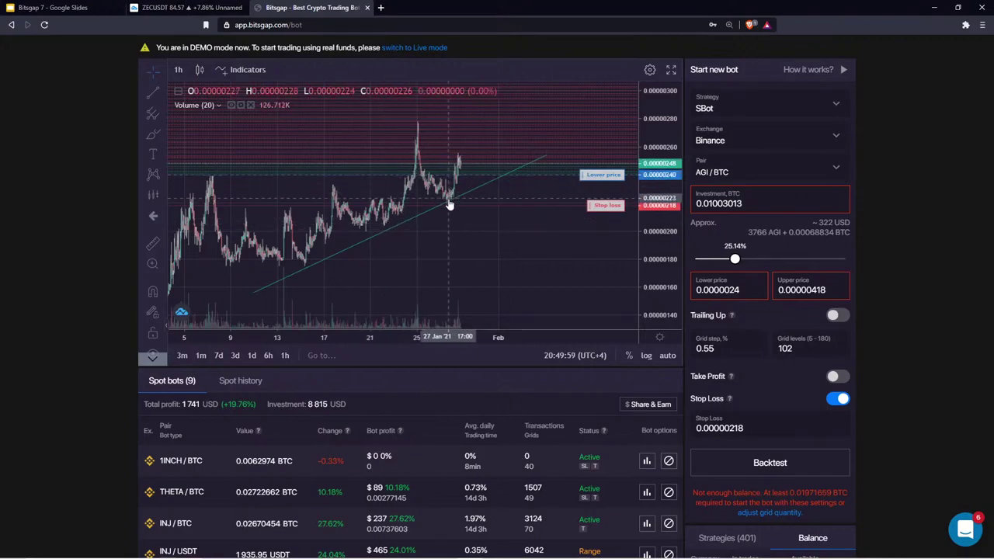
Step: Brush a yellow forecast arrow dipping to the trend line and rising to about 0.00000300, and set the stop loss to 0.00000217
left_click_drag(461, 216, 449, 221)
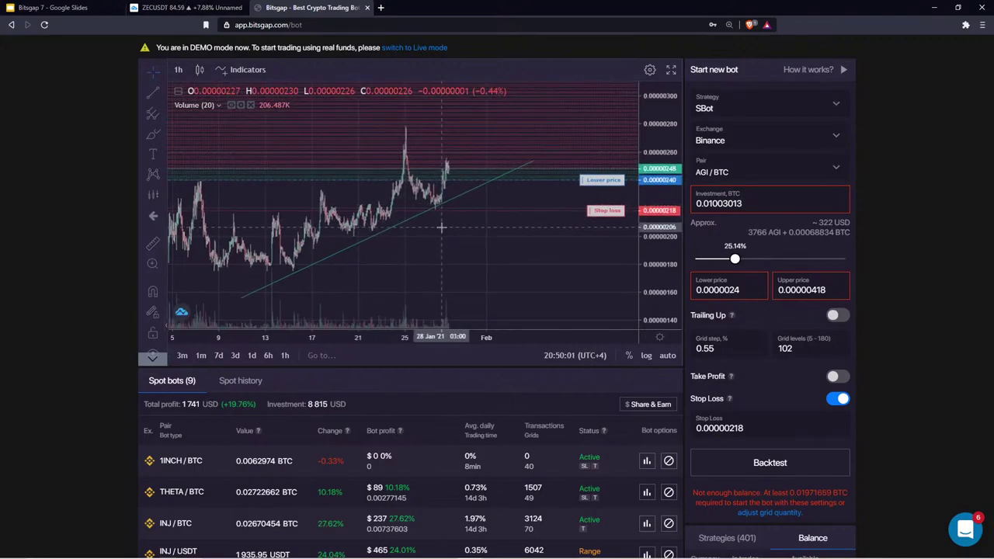
left_click(151, 136)
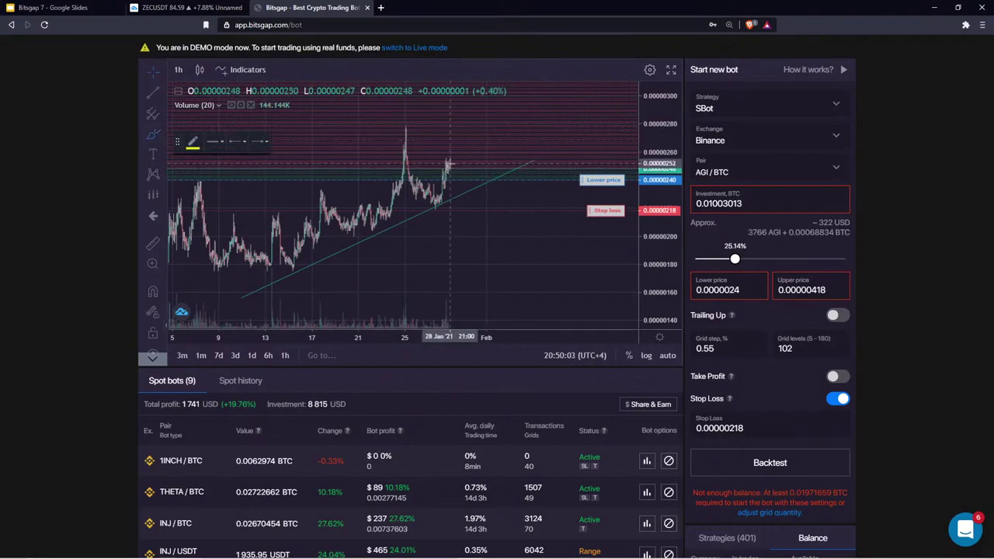
mouse_move(448, 161)
left_mouse_down()
mouse_move(485, 178)
mouse_move(510, 97)
left_mouse_up()
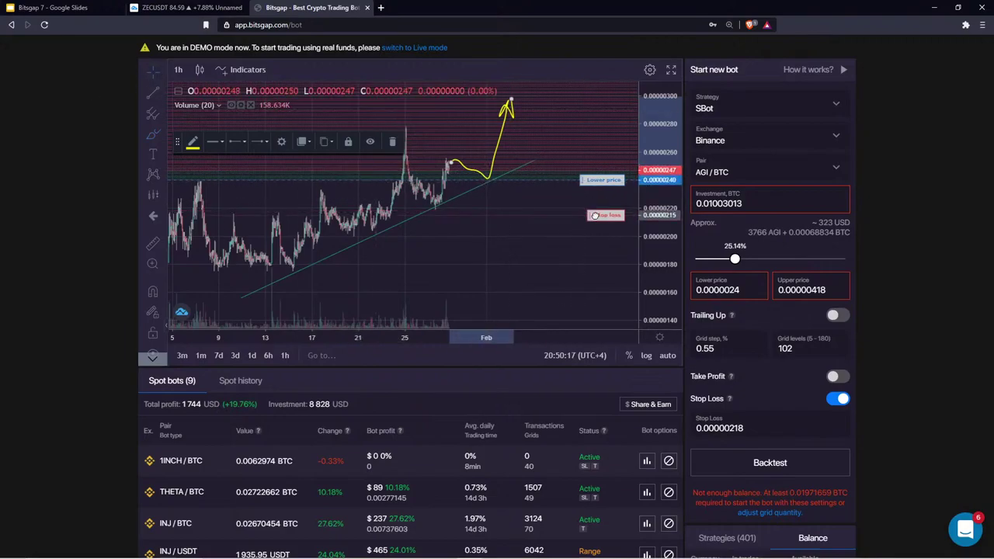
left_click_drag(598, 216, 597, 218)
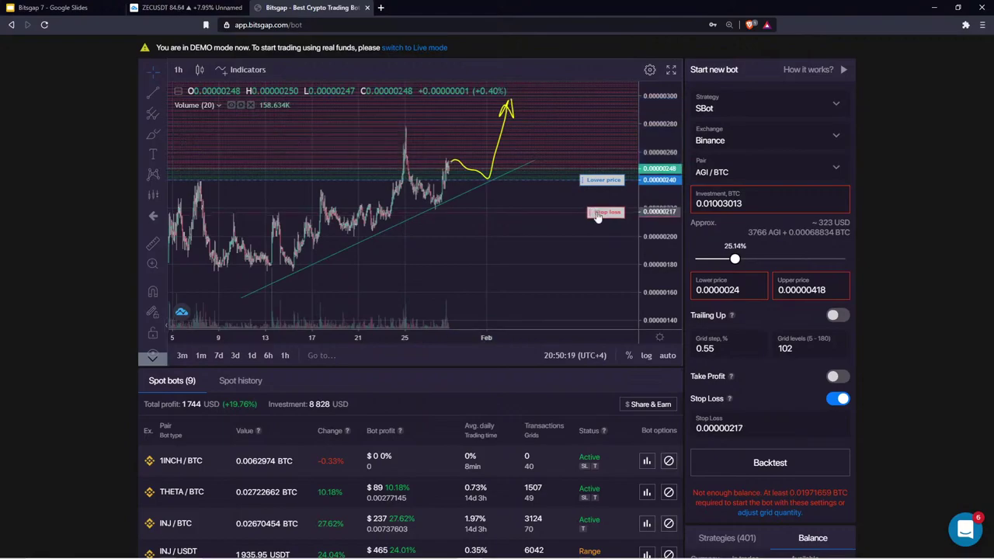
Step: Switch to OBS Studio to check the live stream, and return to the Bitsgap page
right_click(519, 549)
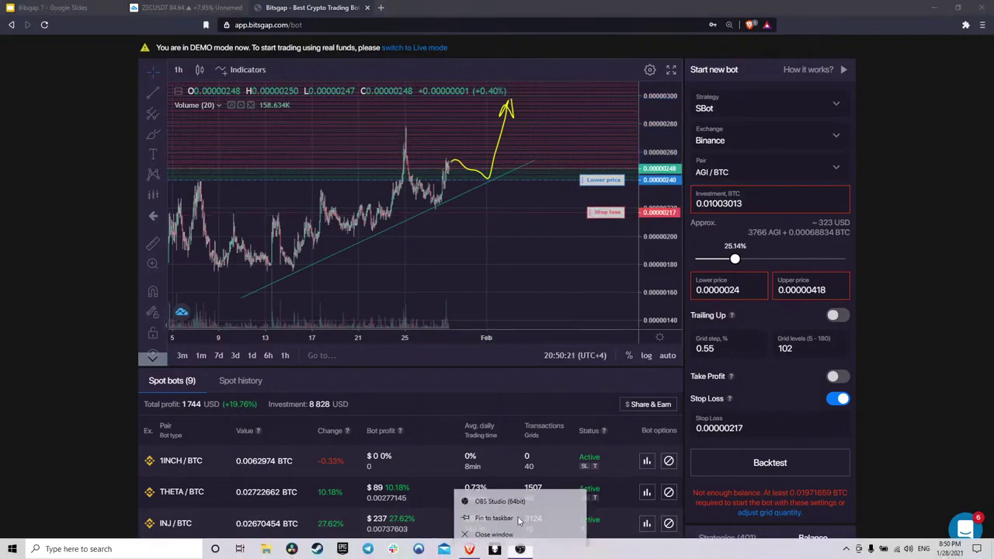
left_click(519, 548)
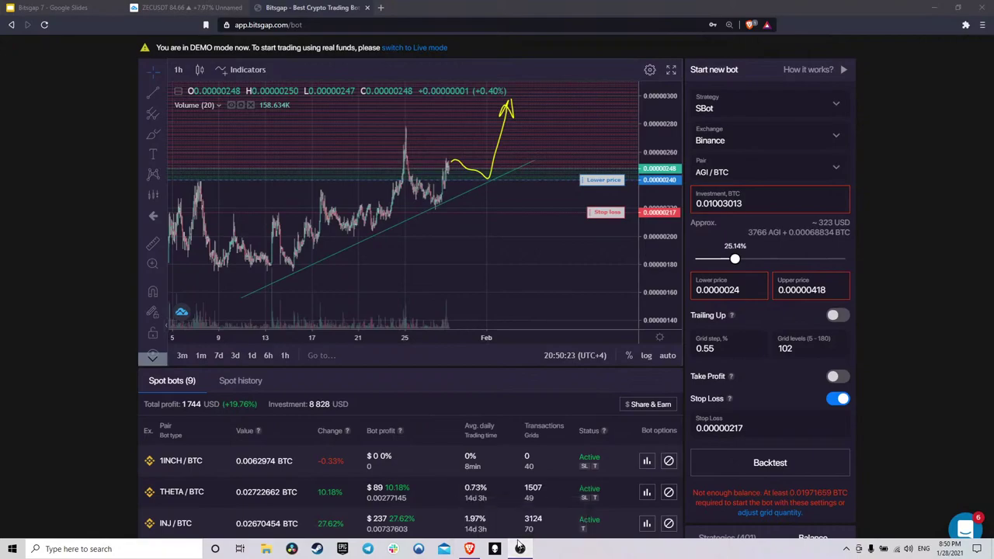
left_click(519, 549)
left_click(481, 380)
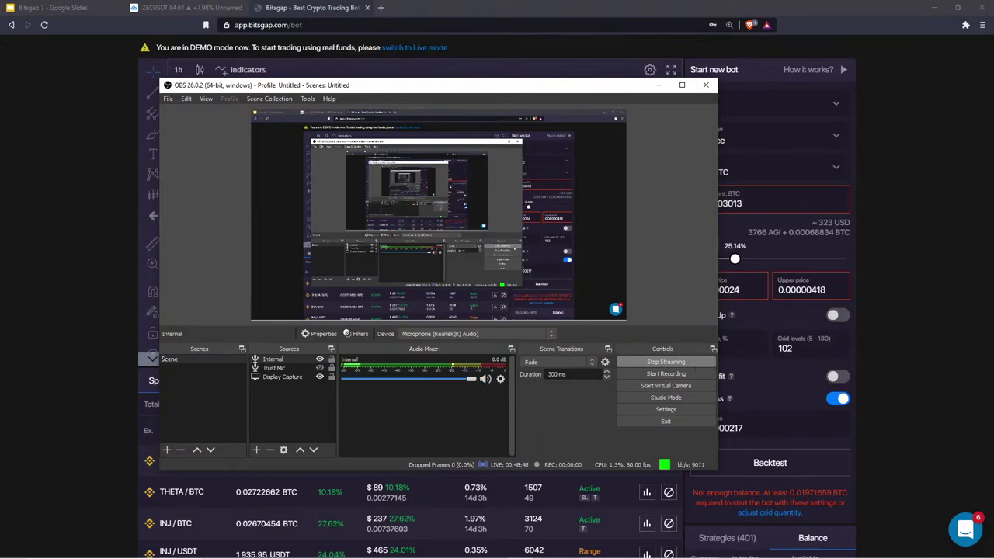
left_click(968, 347)
Step: View the statistics and stop-loss settings of the 1INCH/BTC bot, leaving them unchanged
scroll(398, 420, "down", 2)
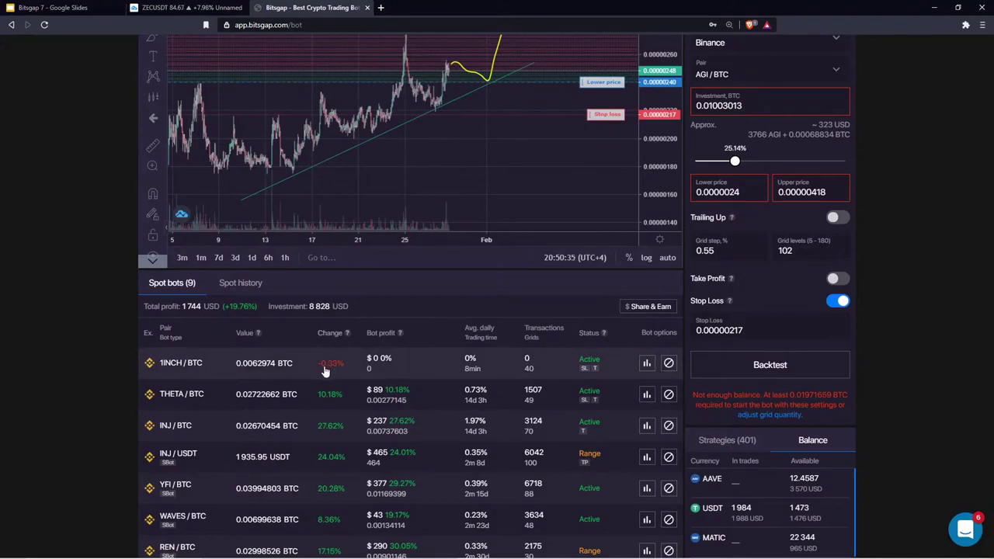
left_click(647, 365)
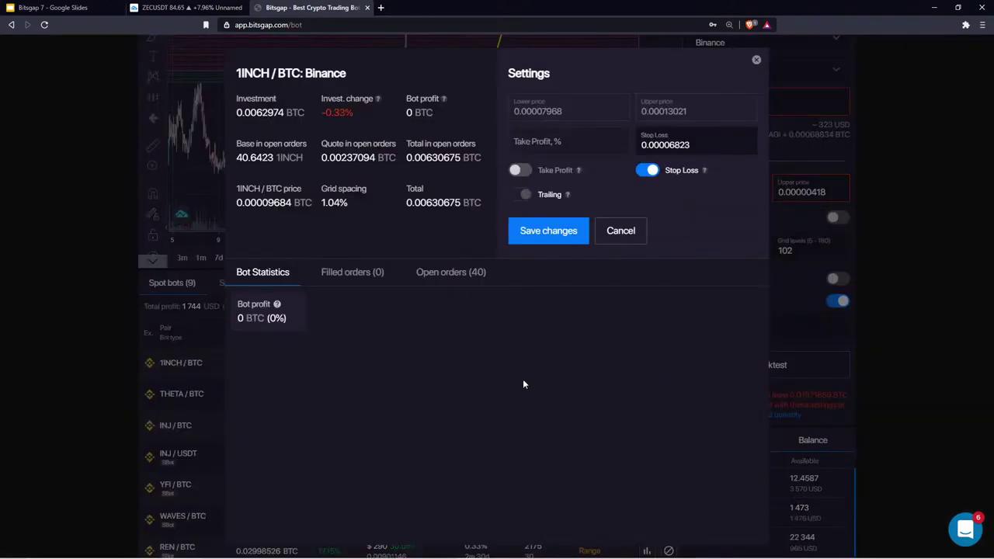
left_click(756, 61)
Step: Check the available ways to close the 1INCH/BTC bot, and cancel without closing it
left_click(668, 364)
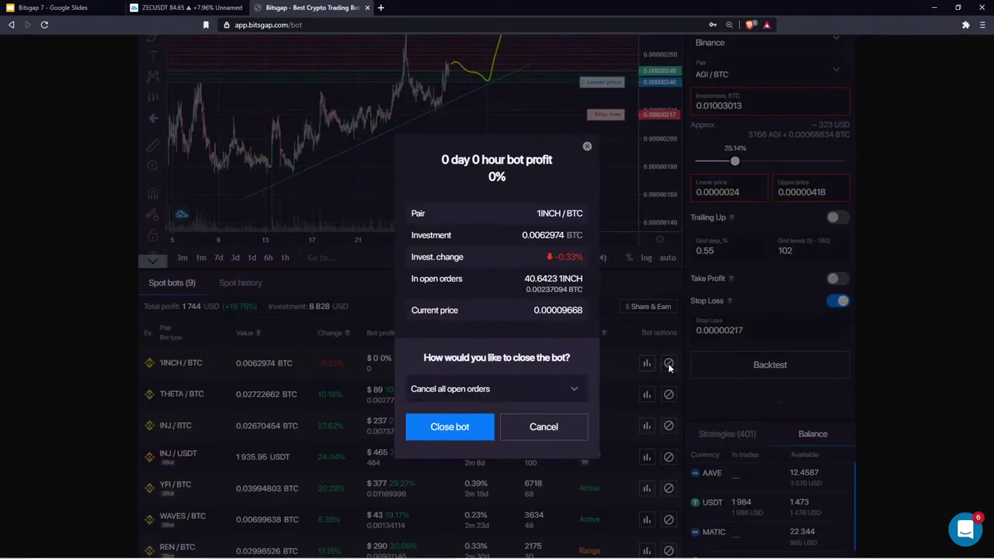
left_click(514, 389)
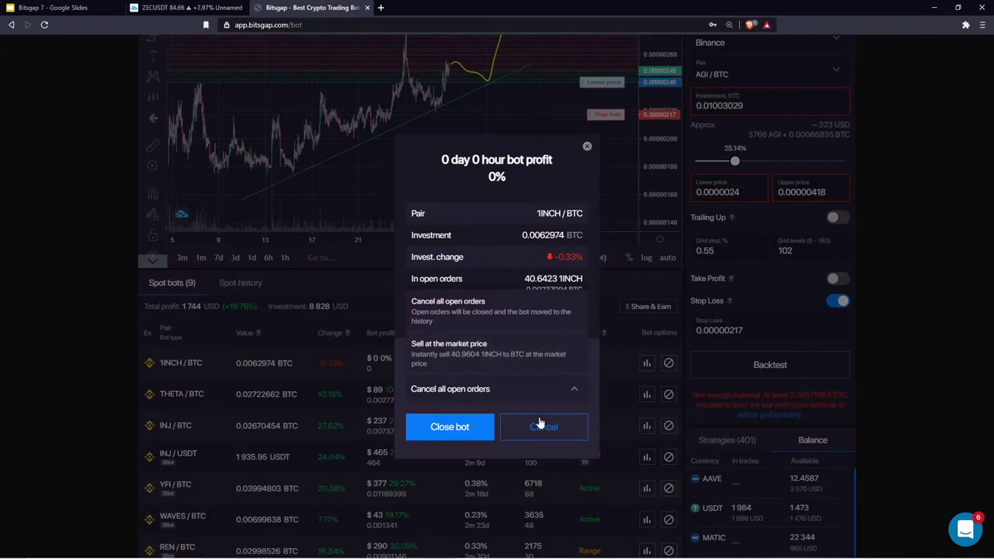
left_click(560, 435)
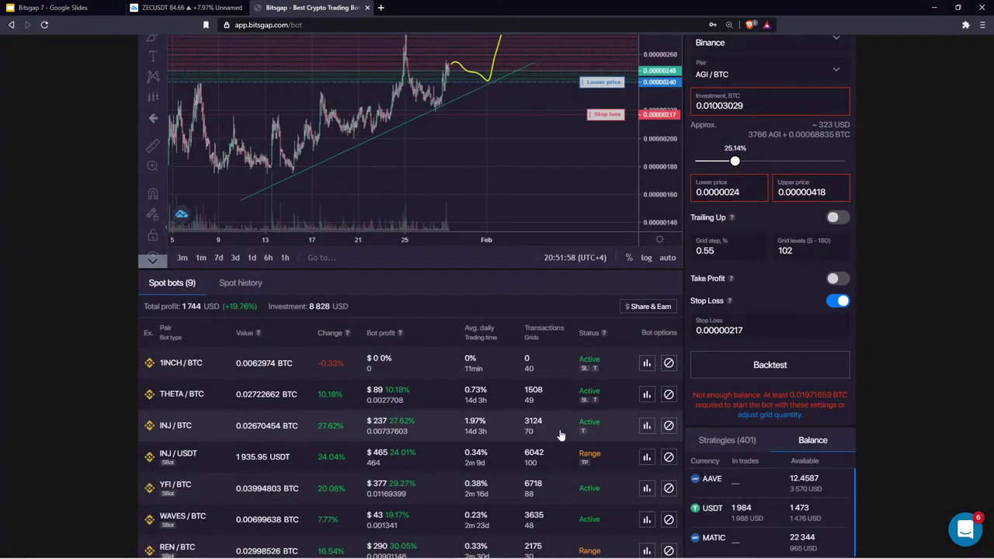
Step: Review the coin balances in trades and available alongside the list of spot bots
scroll(823, 440, "down", 1)
left_click(817, 407)
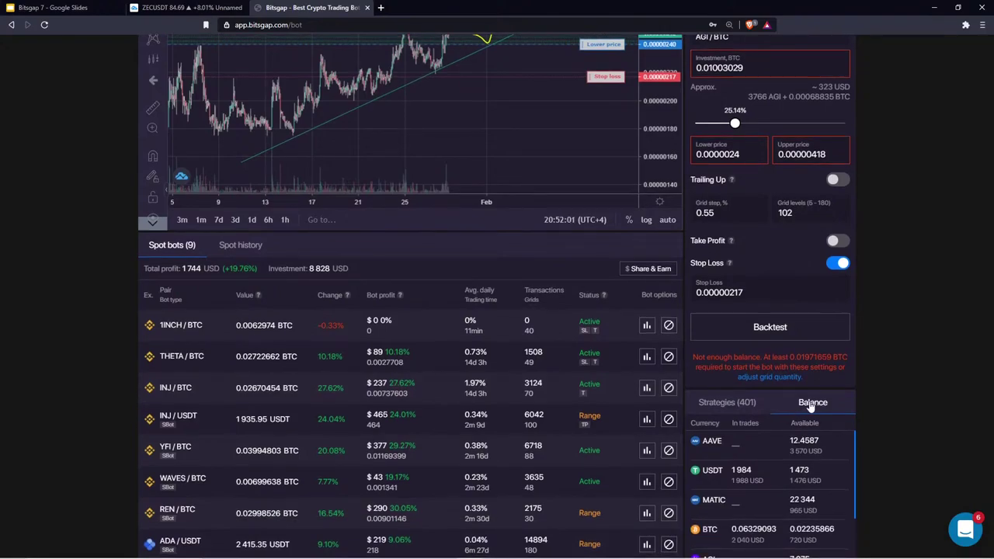
scroll(551, 262, "down", 3)
scroll(551, 262, "up", 3)
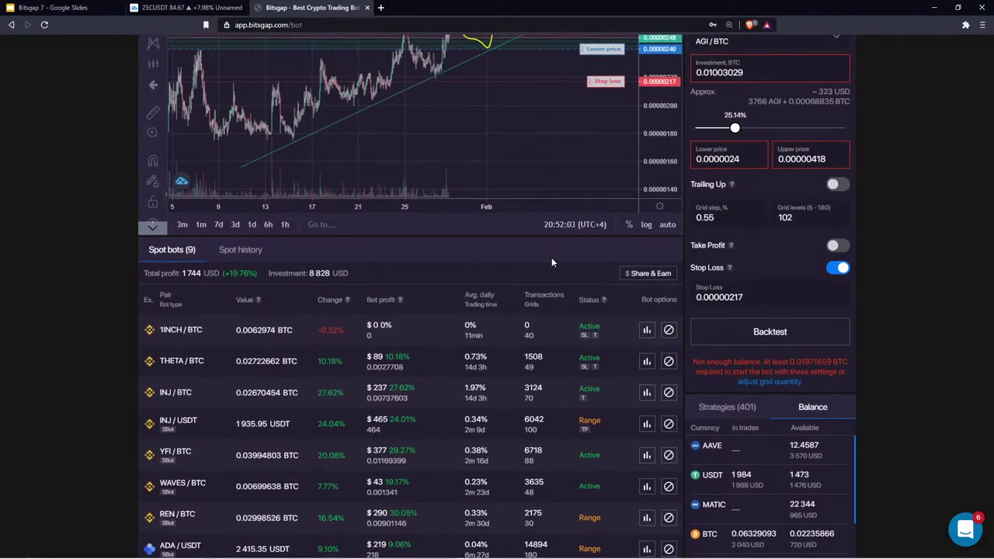
scroll(551, 262, "down", 2)
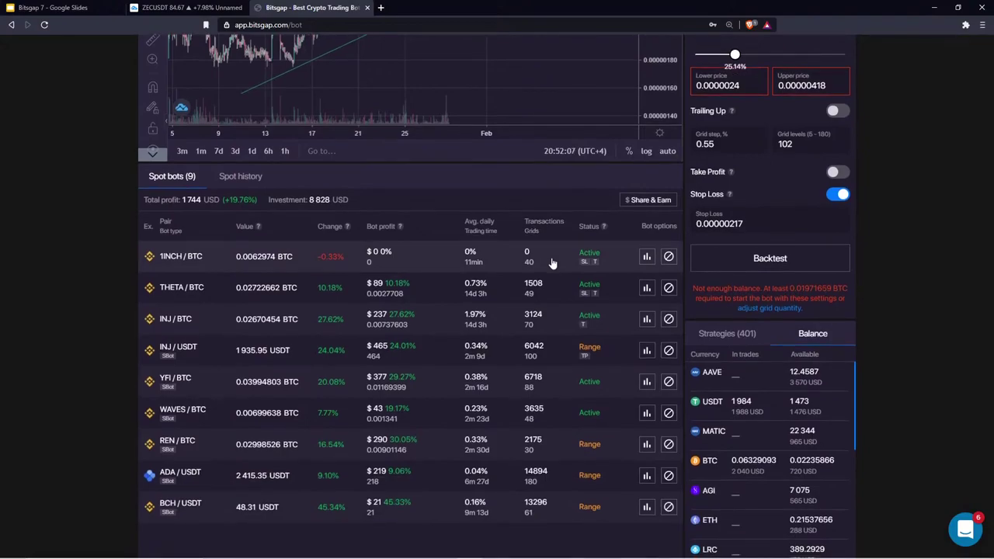
scroll(551, 262, "up", 6)
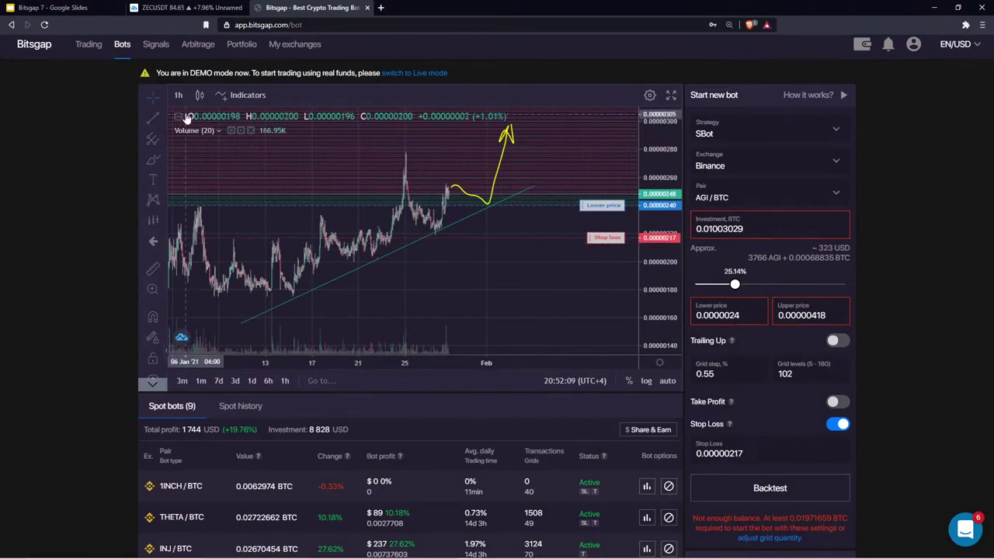
Step: Examine the change, bot profit, trading time and Active or Range status of the running spot bots
scroll(492, 400, "down", 3)
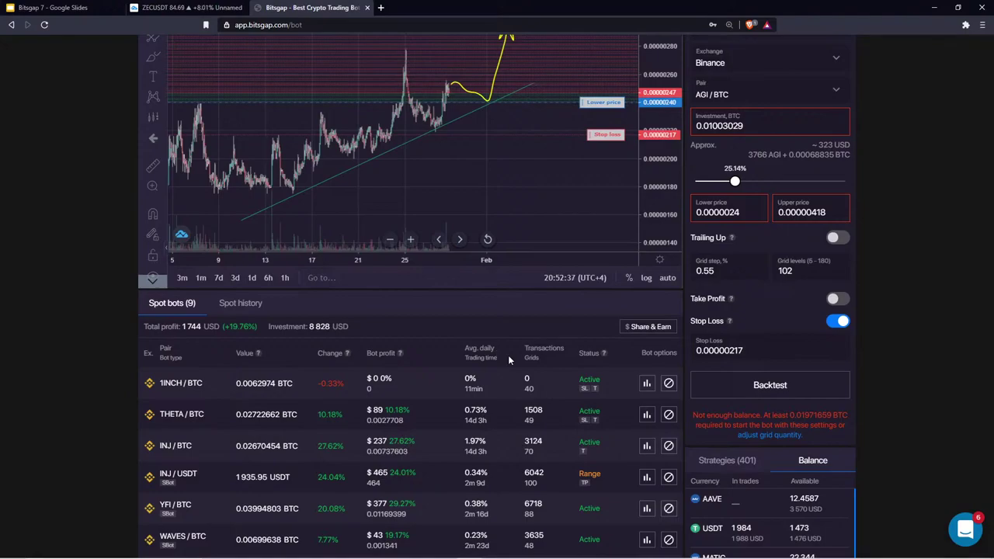
scroll(544, 394, "down", 1)
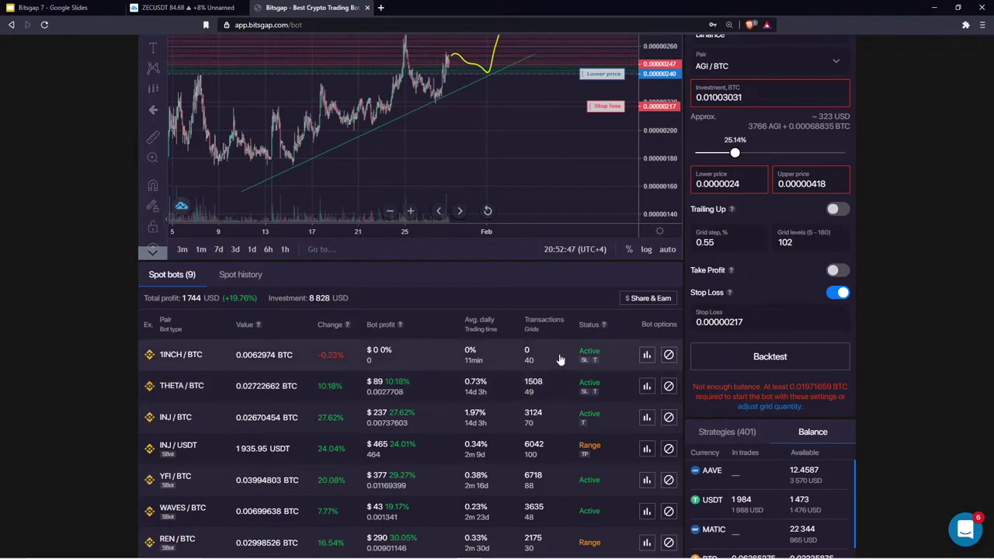
scroll(613, 355, "down", 1)
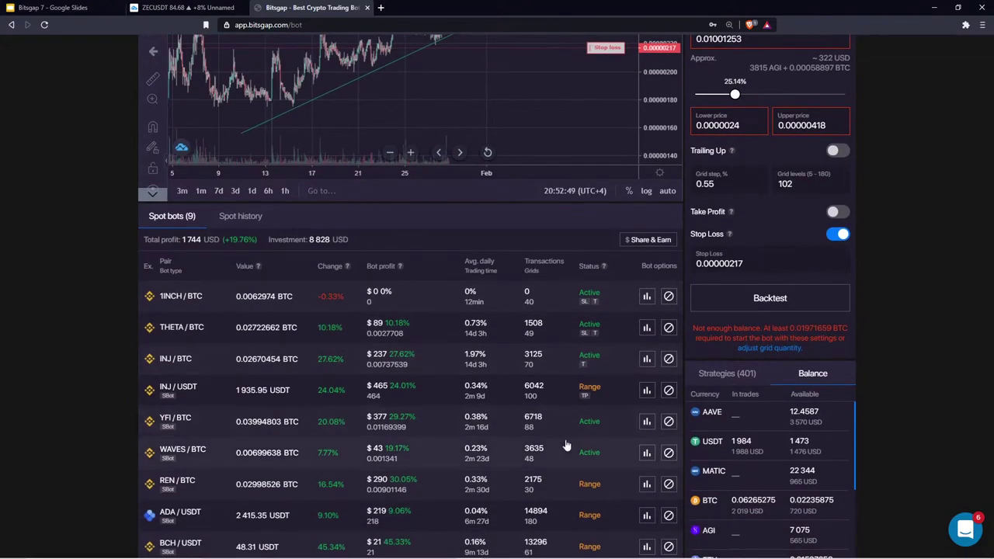
scroll(574, 353, "down", 2)
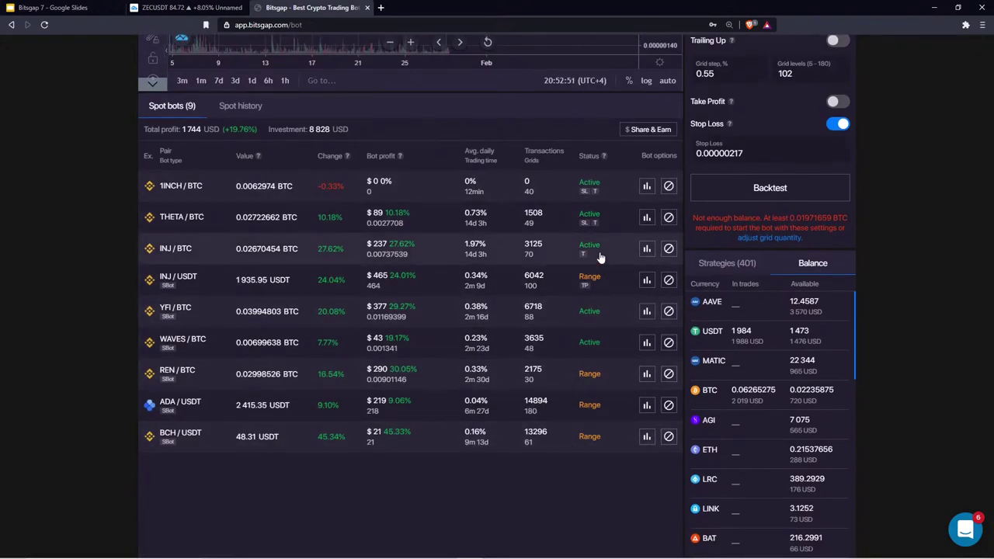
scroll(598, 255, "up", 2)
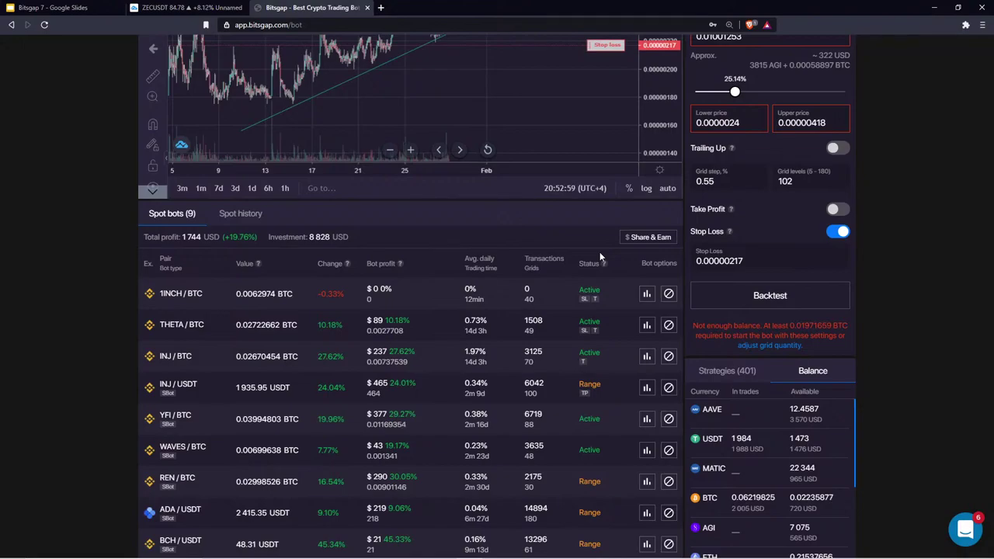
scroll(599, 257, "up", 1)
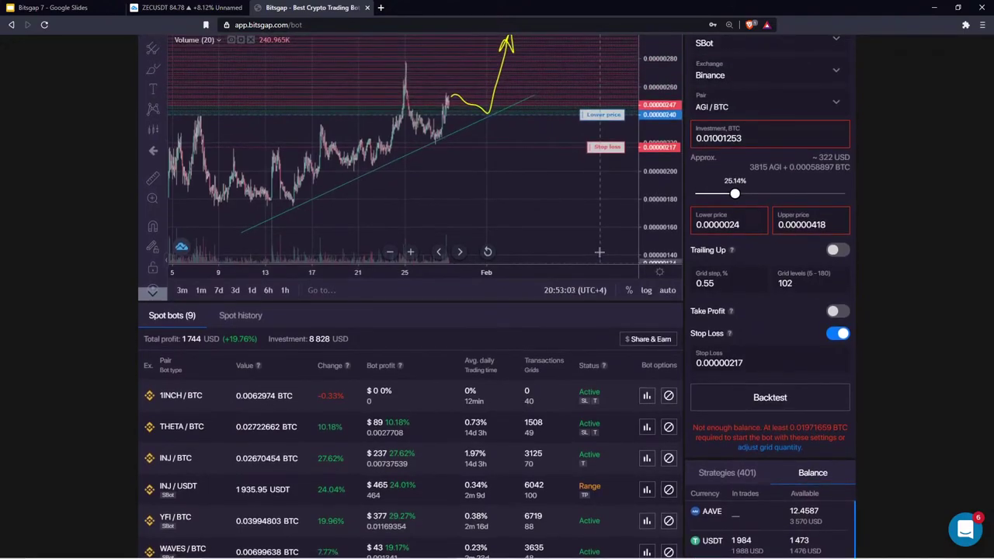
left_click_drag(517, 210, 415, 161)
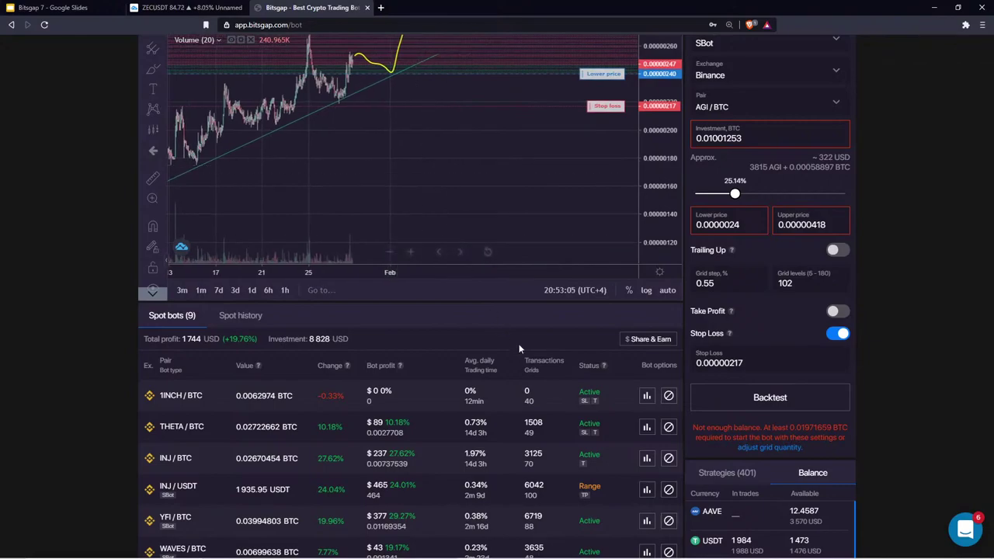
scroll(532, 324, "down", 1)
scroll(532, 325, "down", 1)
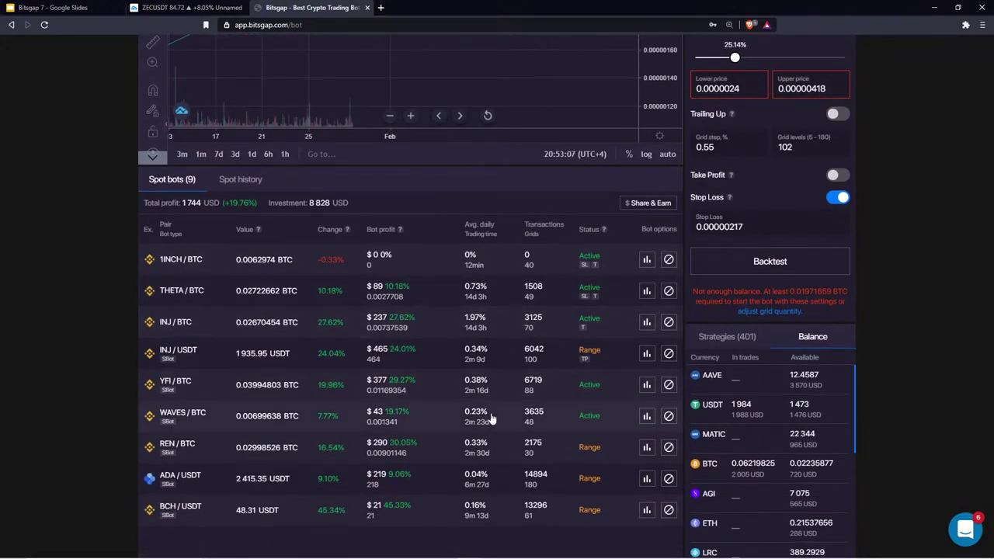
scroll(501, 337, "down", 1)
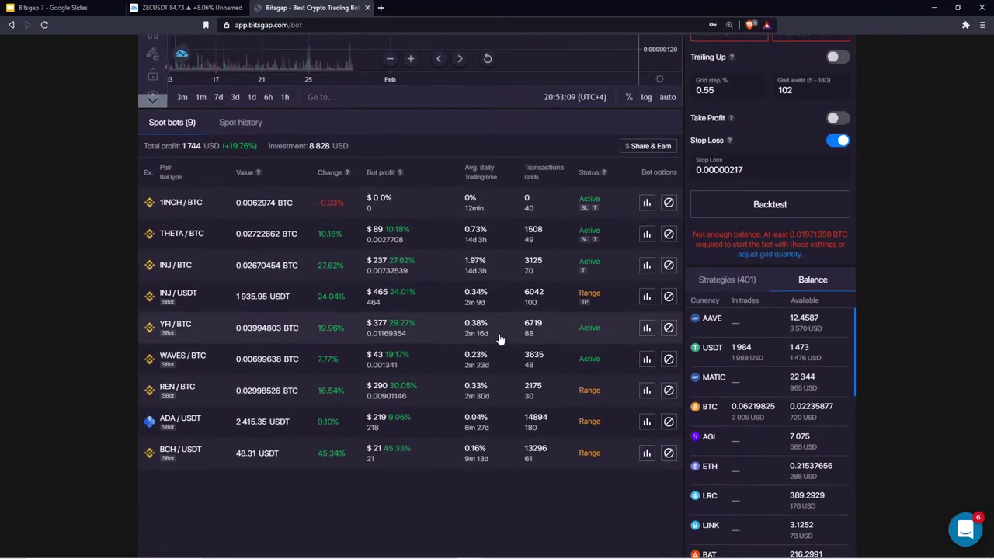
scroll(501, 338, "up", 2)
scroll(500, 336, "down", 1)
scroll(500, 336, "up", 2)
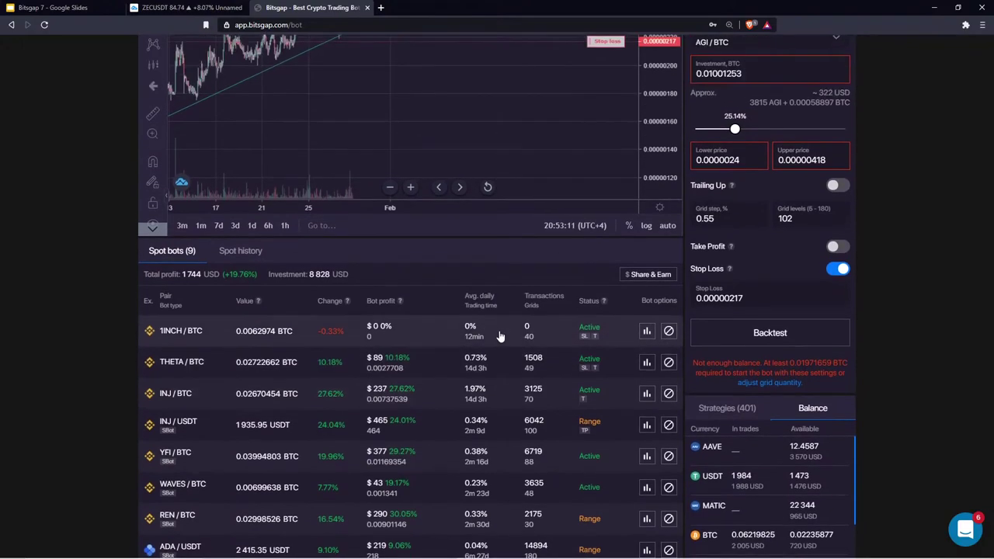
scroll(500, 336, "down", 1)
scroll(521, 372, "down", 1)
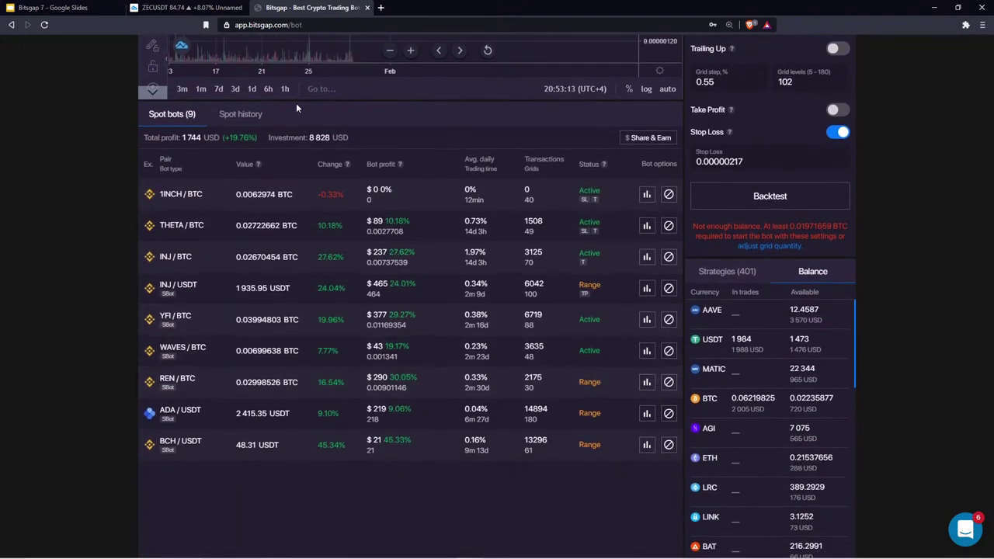
Step: Reload the bots page, review the 1INCH/BTC bot's cancel-orders and market-sell closing options, and back out without closing it
left_click(43, 26)
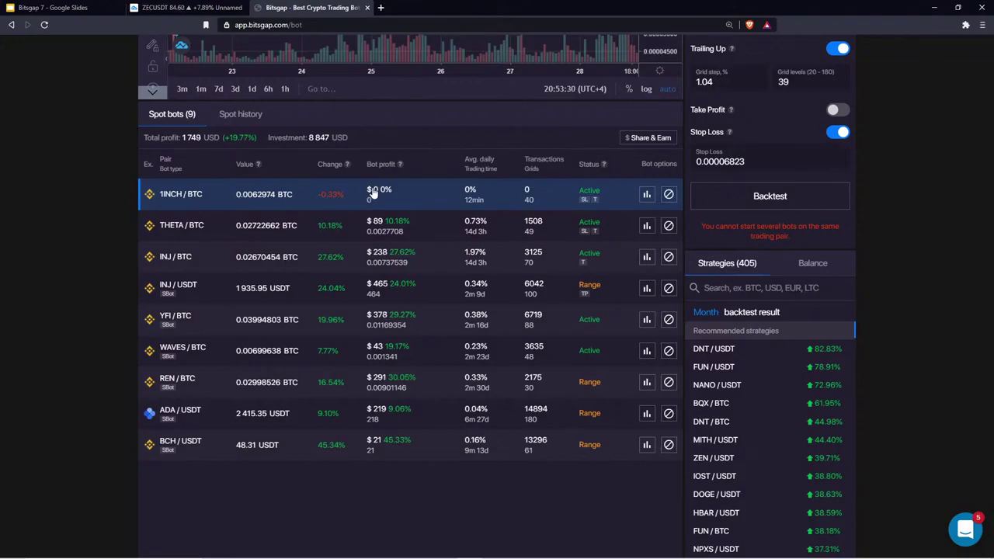
scroll(543, 175, "up", 1)
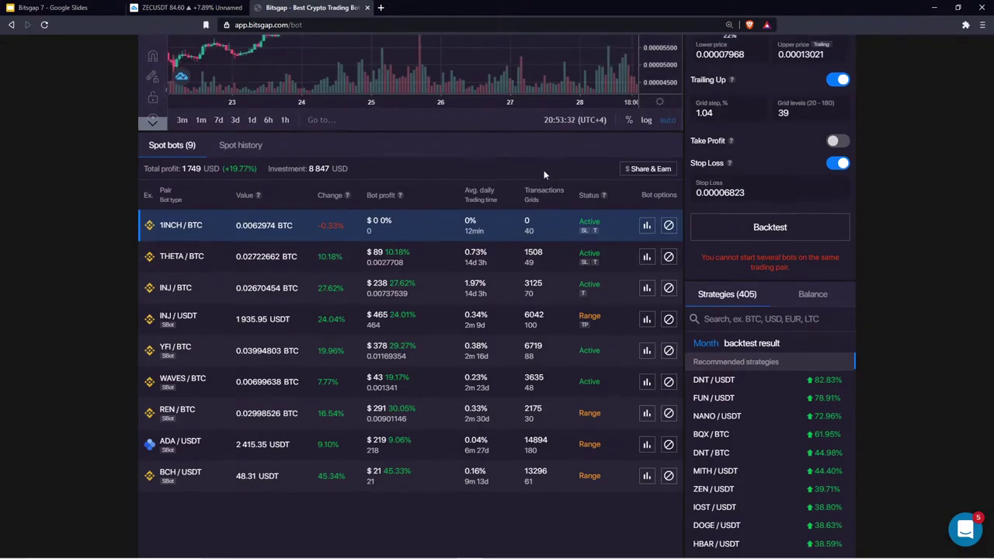
left_click(668, 226)
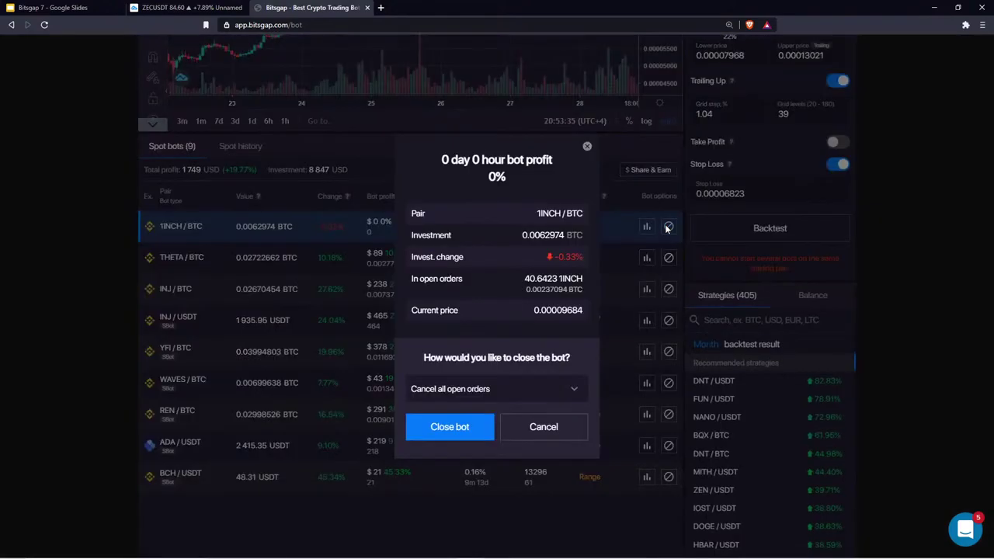
left_click(500, 389)
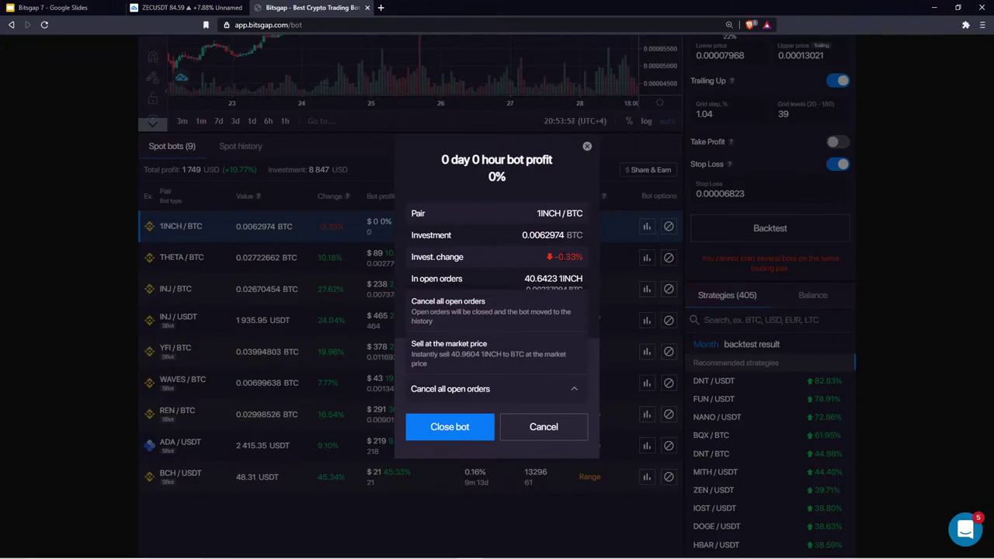
left_click(557, 419)
Step: Handwrite "-2%" with the yellow brush on the empty 1INCH/BTC chart area around 30 January, below the stop-loss line
scroll(526, 260, "up", 1)
scroll(527, 260, "up", 1)
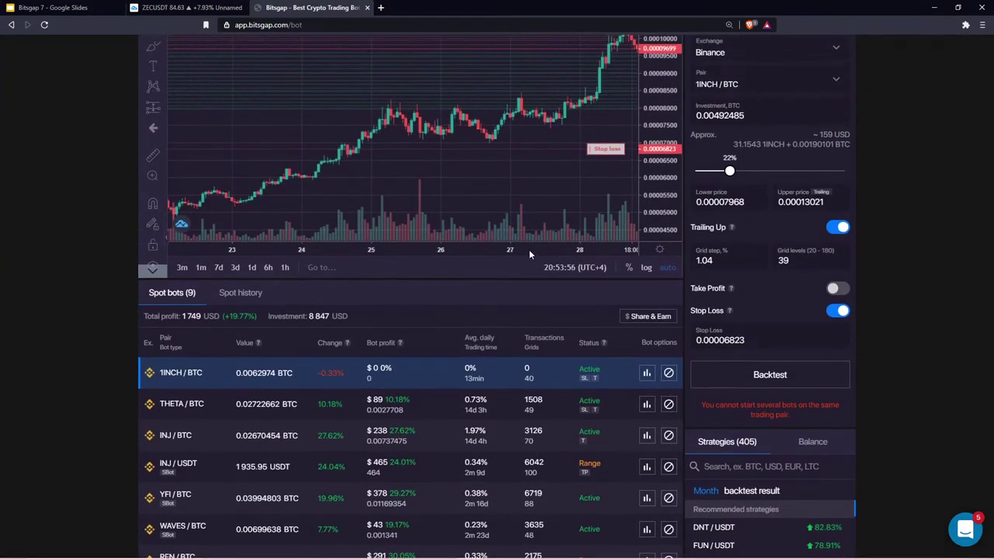
left_click_drag(537, 178, 395, 160)
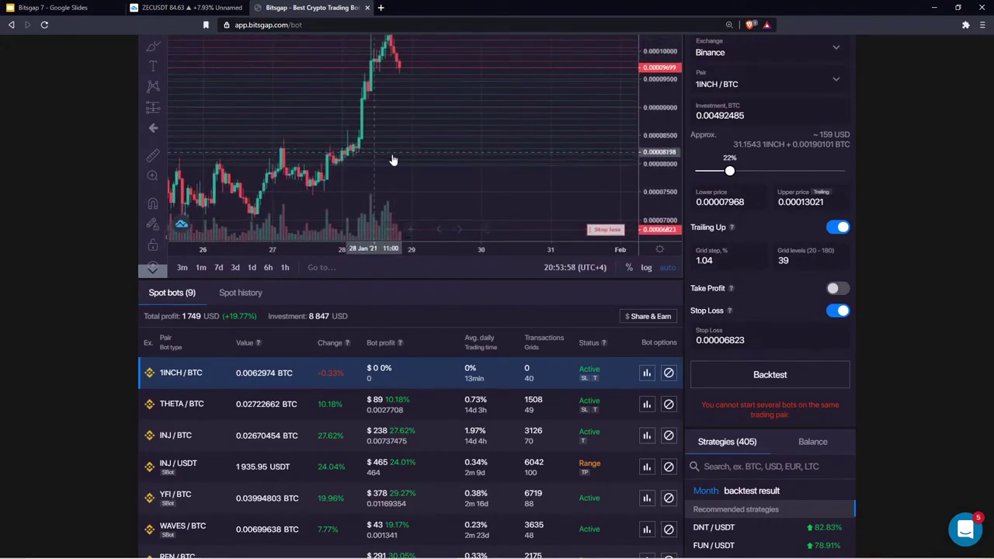
left_click_drag(459, 158, 390, 152)
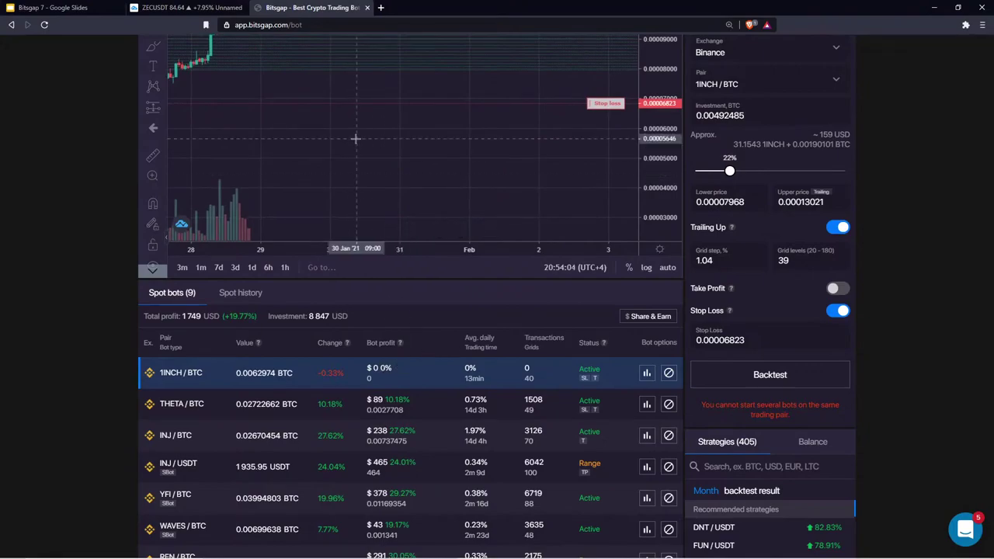
left_click_drag(252, 89, 223, 71)
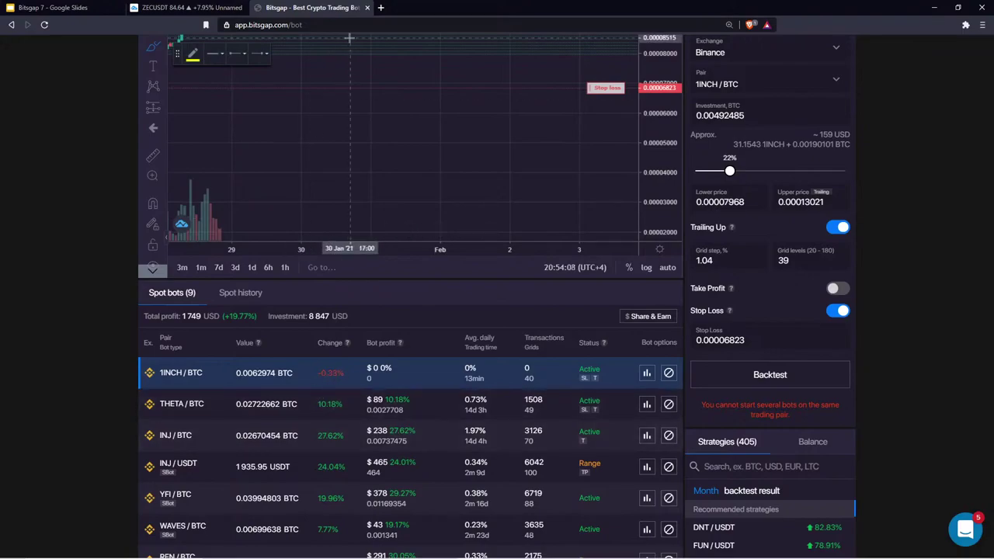
mouse_move(289, 101)
left_mouse_down()
mouse_move(344, 120)
mouse_move(357, 114)
mouse_move(351, 129)
mouse_move(344, 107)
mouse_move(362, 114)
left_mouse_up()
Step: Brush a yellow falling price path from about 0.00008600 through the stop-loss level to about 0.00005950, beside the "-2%" note
scroll(455, 296, "up", 1)
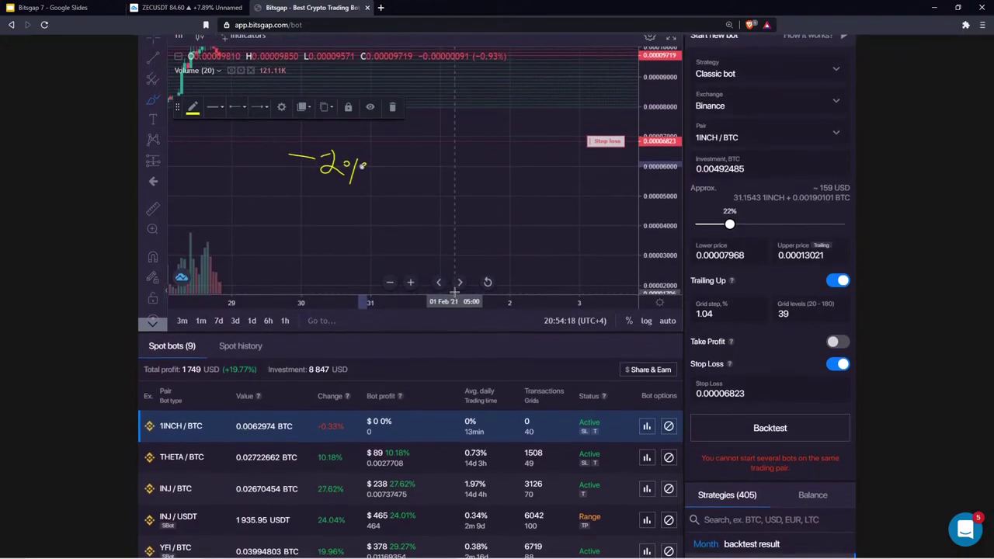
left_click_drag(174, 104, 178, 229)
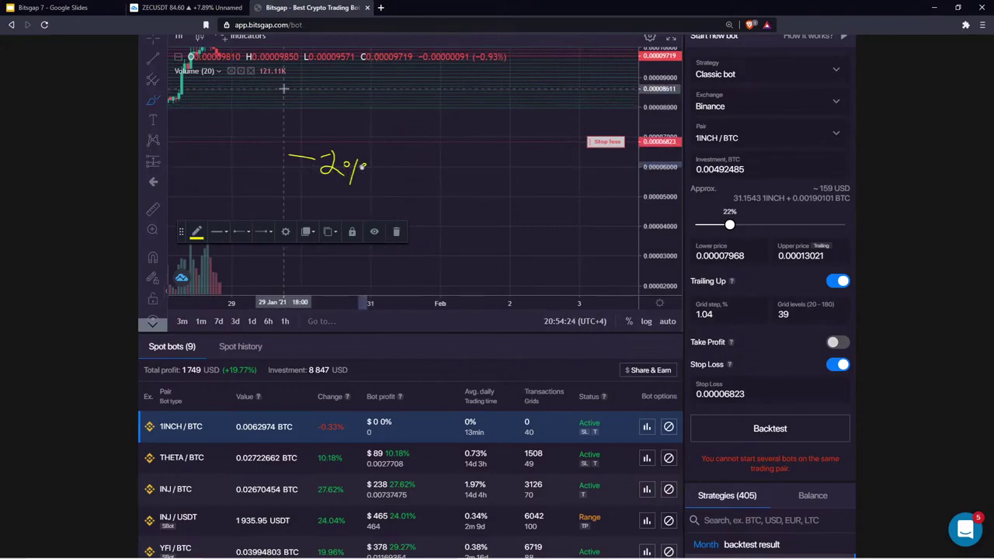
mouse_move(283, 87)
left_mouse_down()
mouse_move(299, 84)
mouse_move(312, 121)
mouse_move(395, 166)
left_mouse_up()
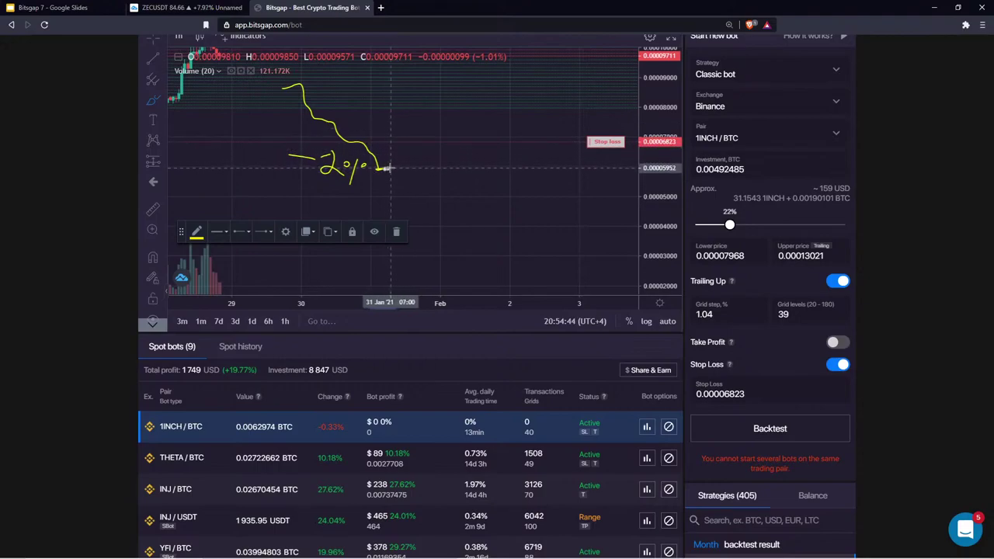
Step: Brush a rebound to about 0.00007100 marked "0%", followed by a second fall to about 0.00004000 in early February
mouse_move(385, 170)
left_mouse_down()
mouse_move(406, 138)
mouse_move(390, 135)
mouse_move(440, 136)
mouse_move(463, 151)
mouse_move(466, 128)
left_mouse_up()
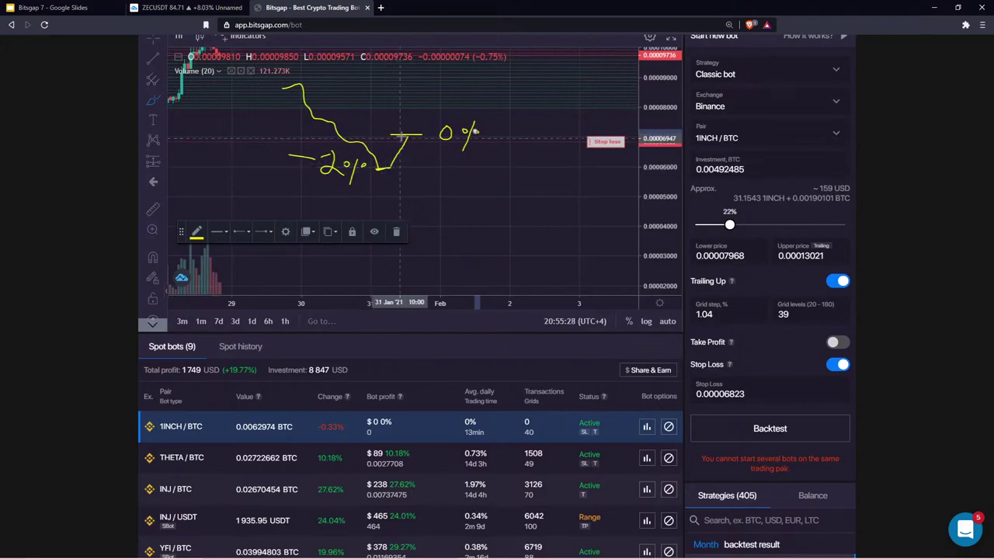
mouse_move(410, 136)
left_mouse_down()
mouse_move(476, 220)
mouse_move(500, 228)
left_mouse_up()
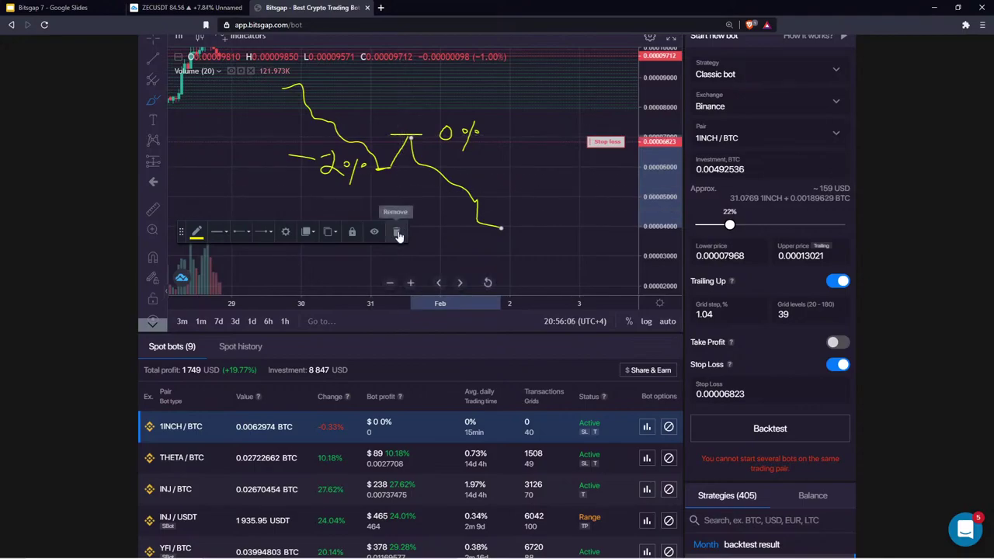
Step: Delete the second falling path, the handwritten "0" and its percent sign's slash from the 1INCH/BTC chart
left_click(396, 233)
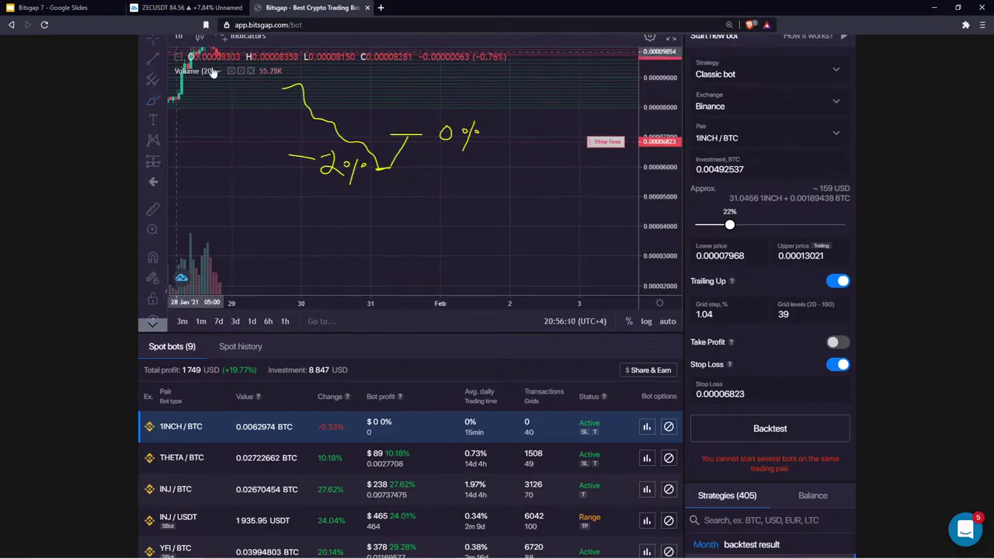
left_click(450, 137)
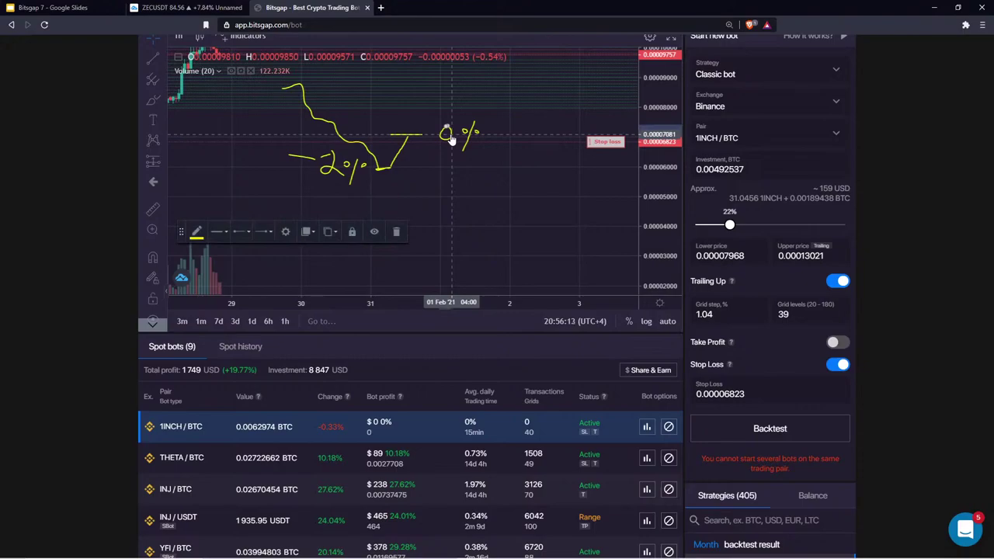
left_click(395, 231)
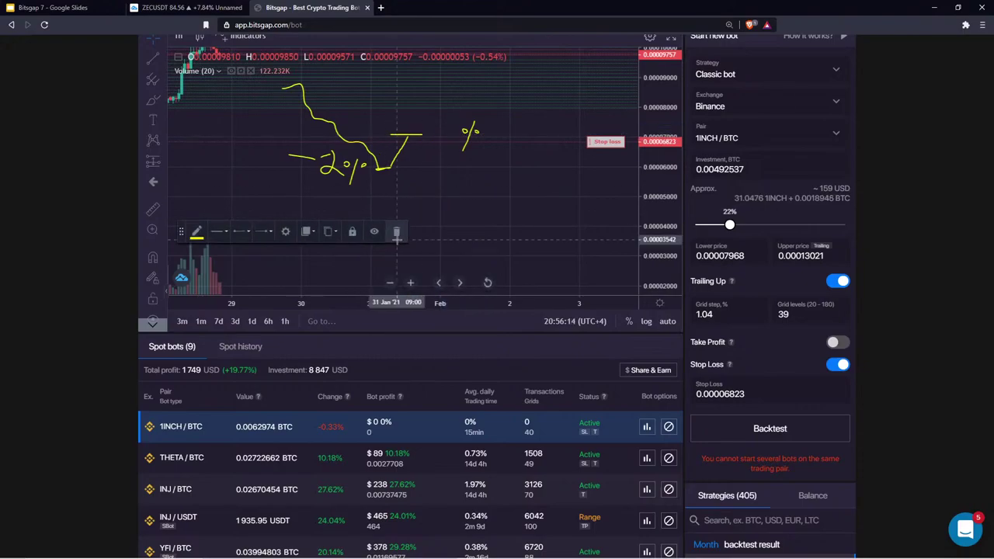
left_click(471, 131)
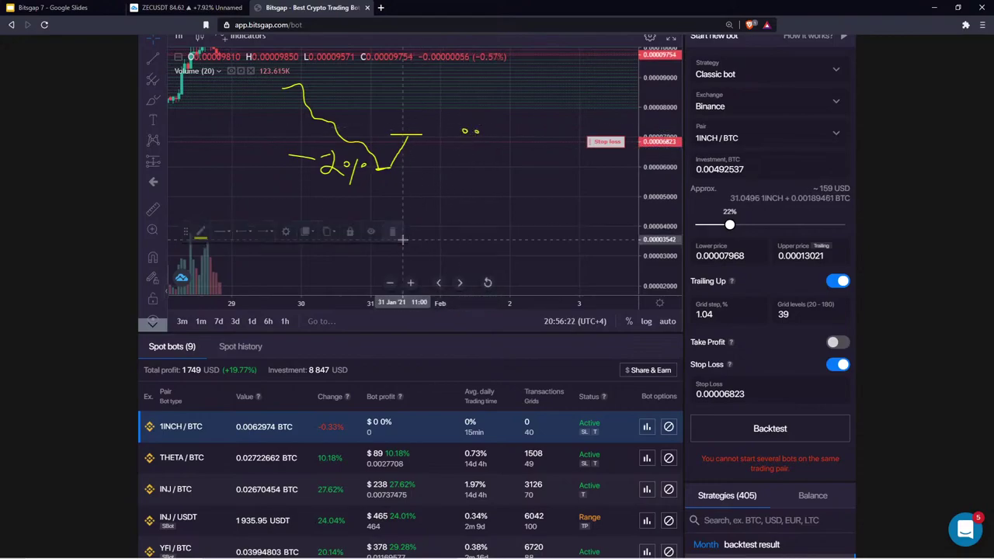
left_click(396, 231)
Step: Review the closing options of the 1INCH/BTC and THETA/BTC bots, backing out of each without closing it
scroll(598, 412, "down", 3)
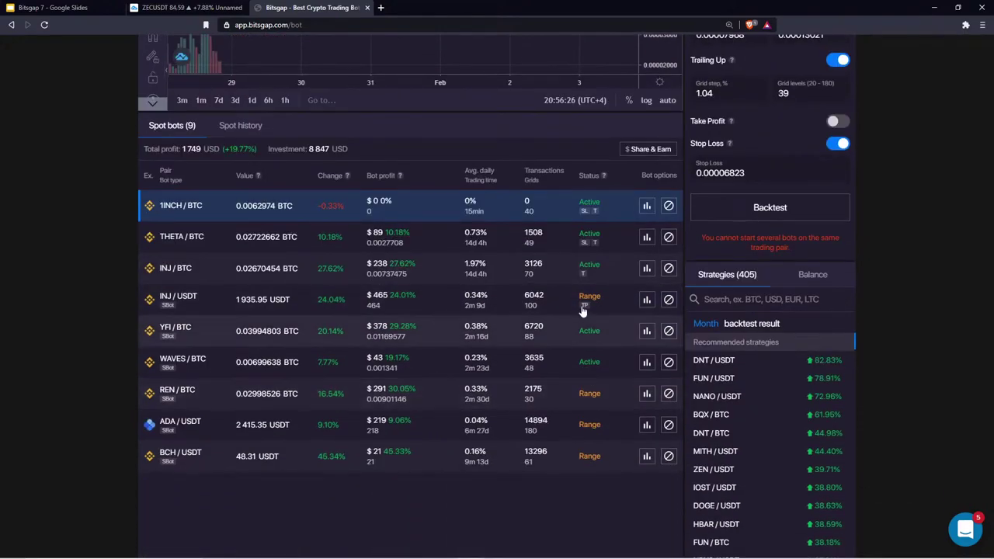
left_click(668, 207)
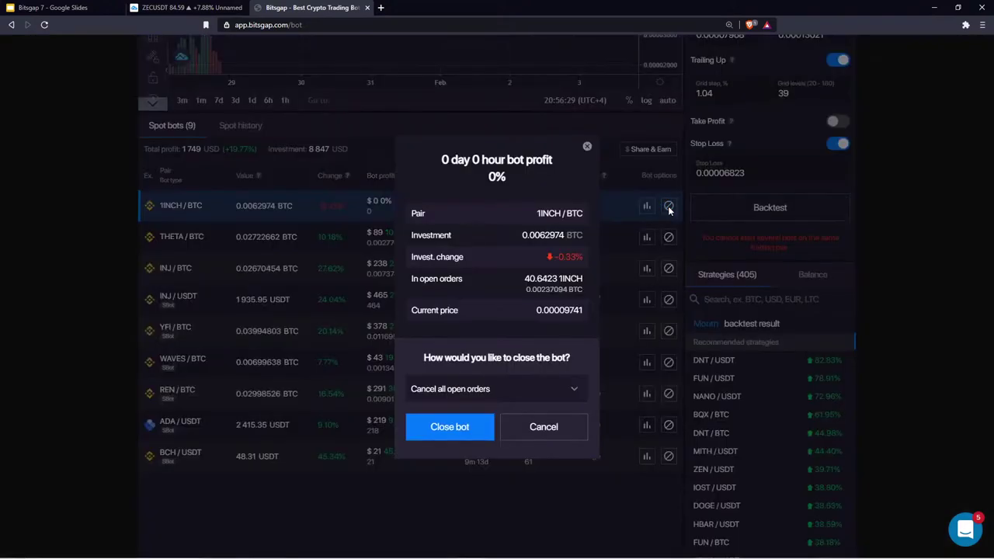
left_click(533, 392)
left_click(543, 427)
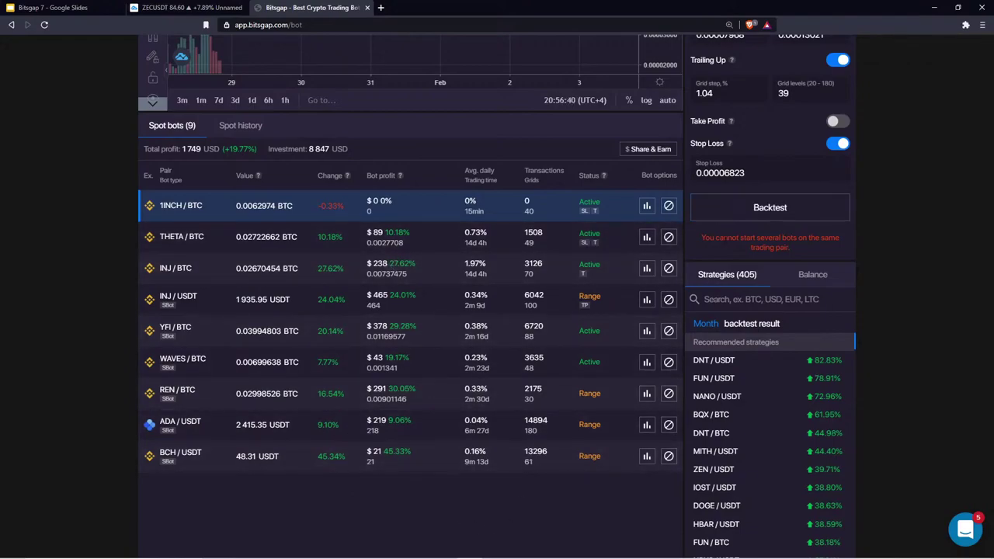
left_click(668, 237)
left_click(541, 389)
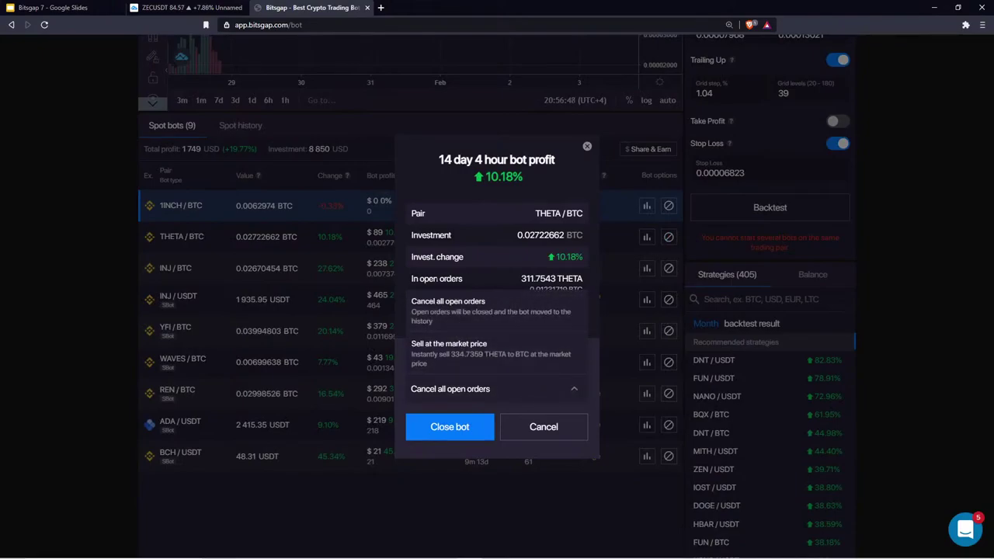
left_click(553, 435)
Step: Enable Take Profit in the new-bot settings for 1INCH/BTC
scroll(581, 125, "up", 3)
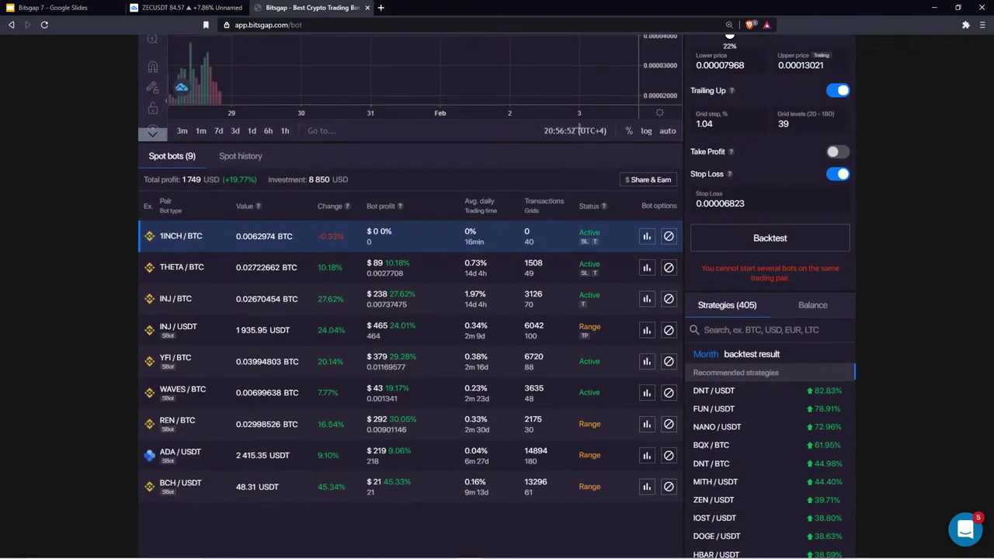
scroll(771, 254, "up", 2)
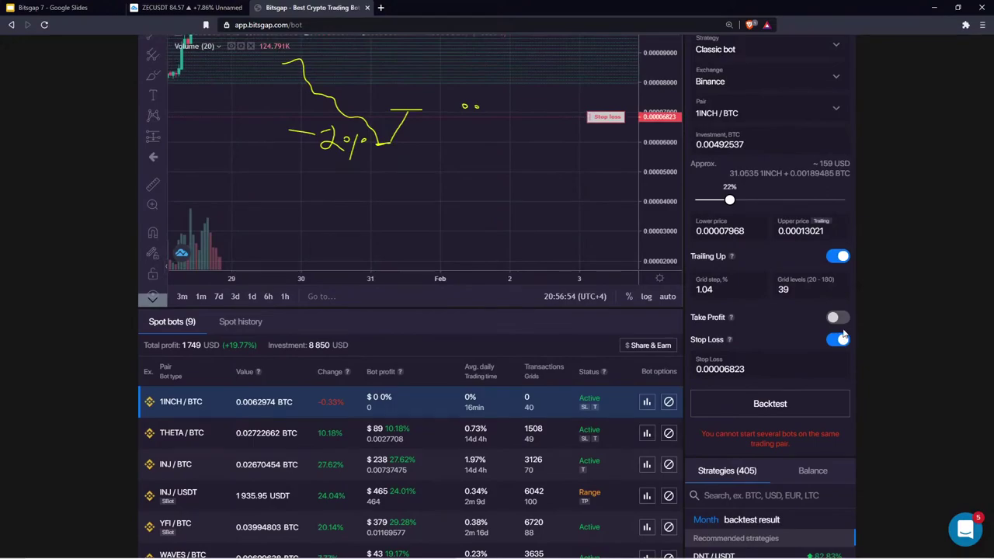
left_click(836, 319)
scroll(582, 258, "up", 2)
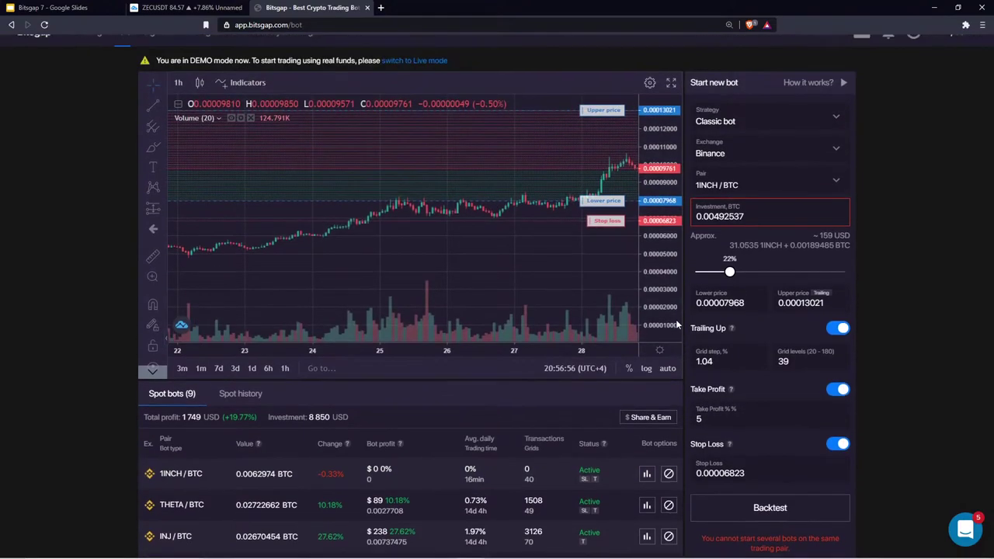
left_click_drag(581, 258, 404, 277)
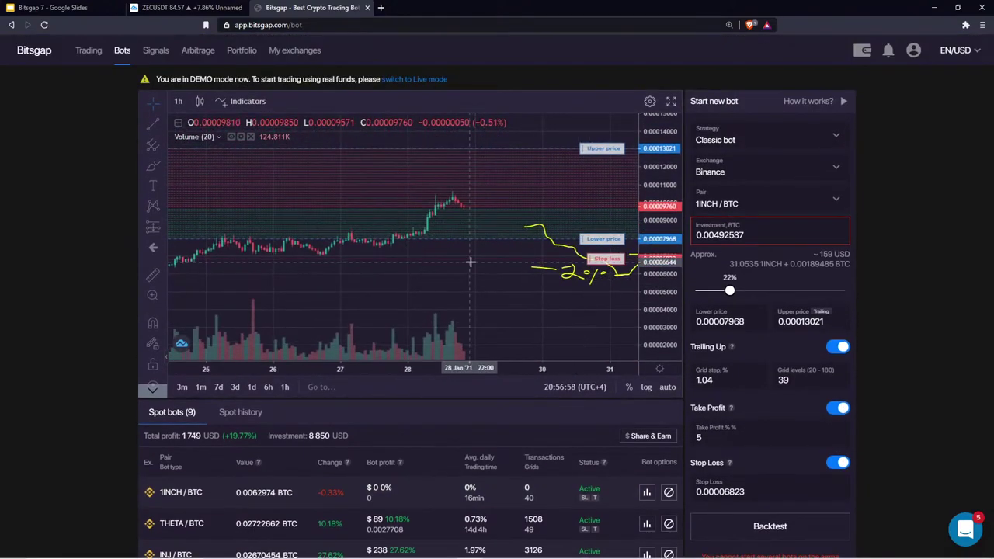
left_click_drag(471, 289, 356, 291)
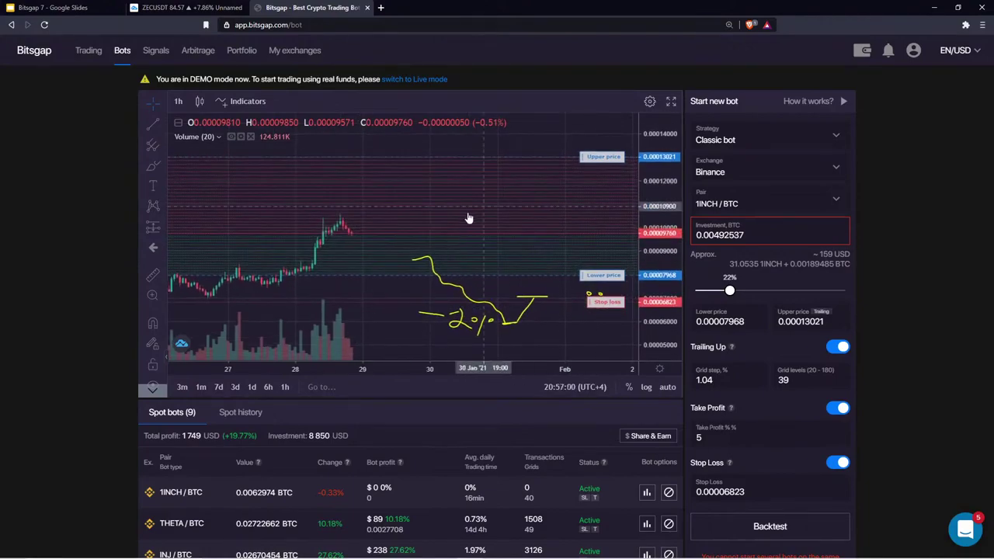
left_click_drag(475, 201, 491, 196)
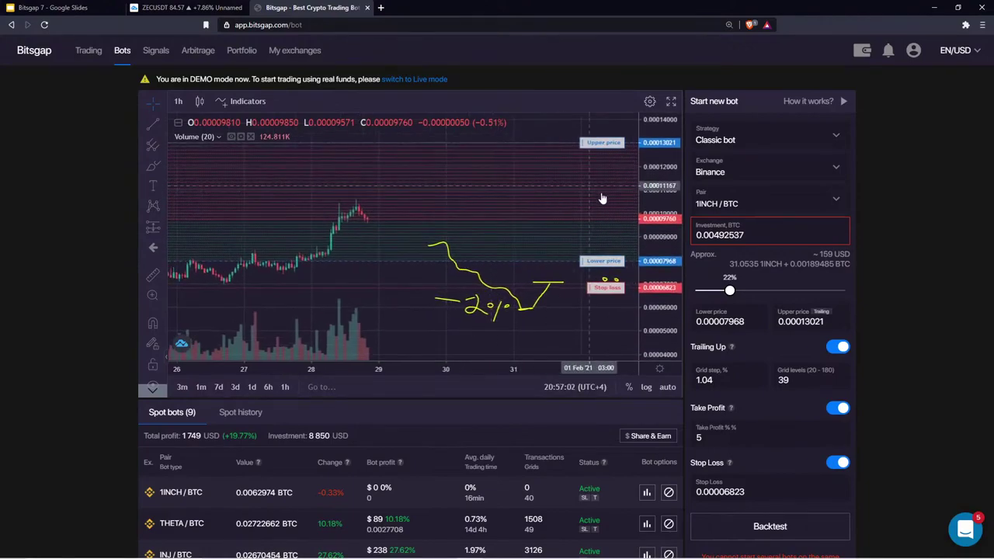
Step: Set the Take Profit percentage to 10 and clear the value again
left_click(711, 437)
left_click_drag(711, 436, 645, 436)
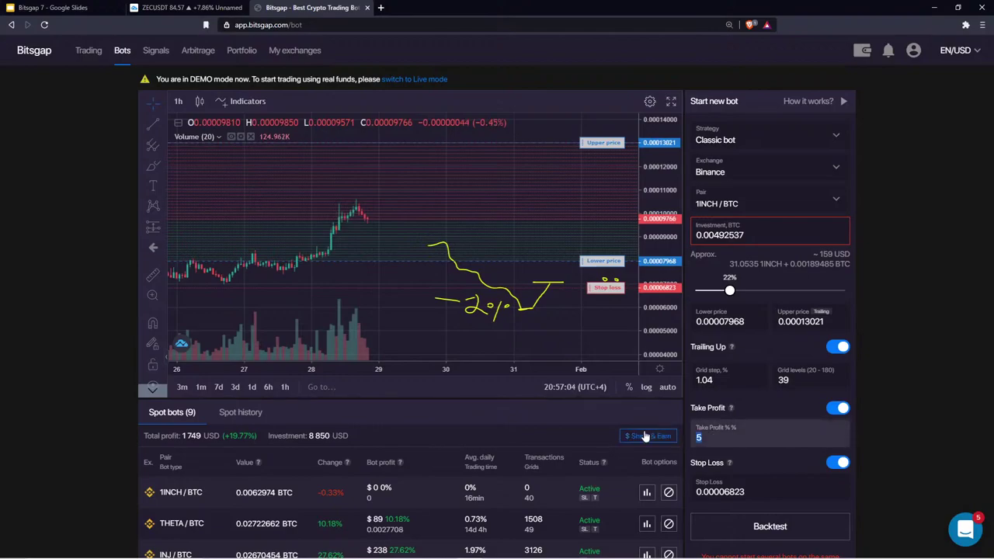
scroll(775, 453, "down", 1)
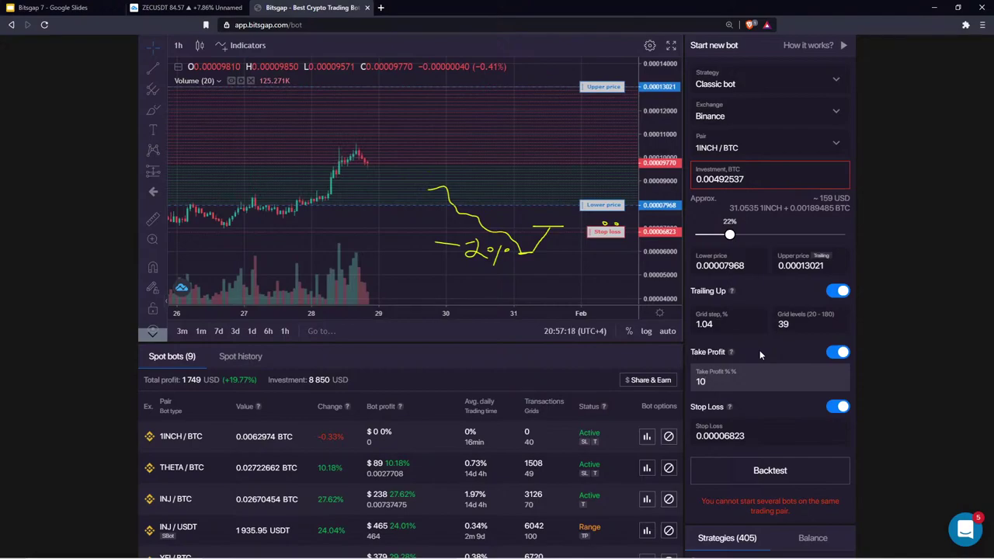
key("BackSpace")
key("BackSpace")
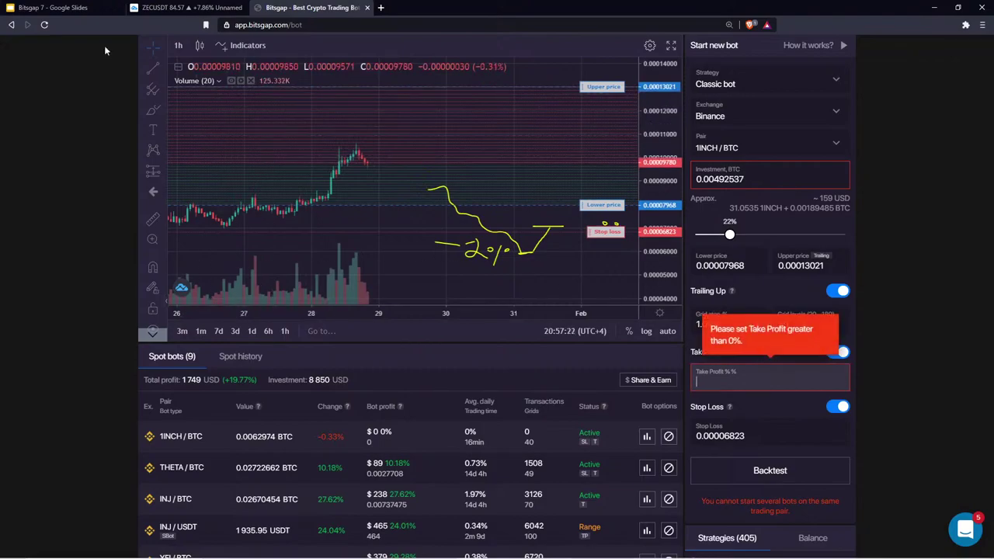
Step: Switch to the Bitsgap 7 deck in Google Slides and view slide 16 and the consolidation chart on slide 14
left_click(62, 11)
scroll(74, 326, "up", 10)
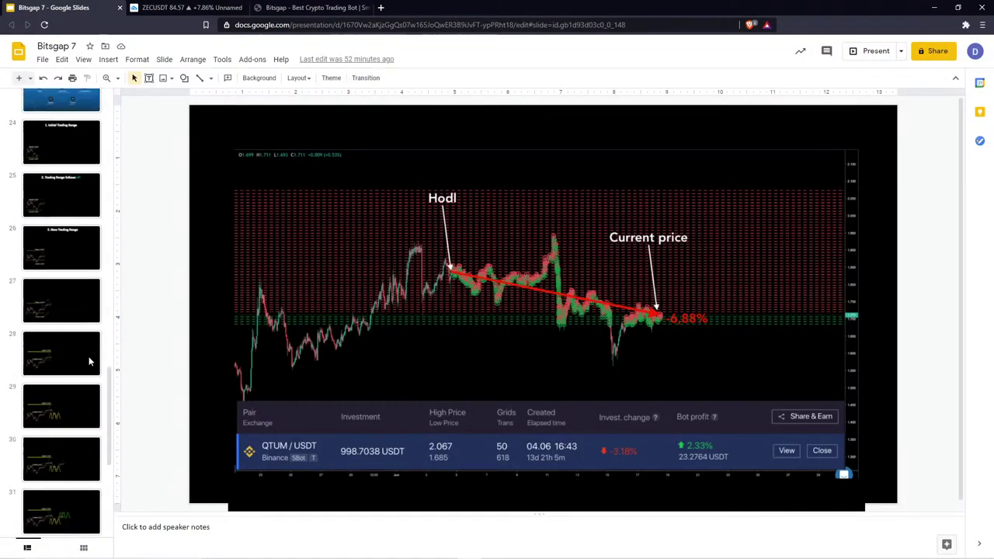
scroll(89, 361, "up", 5)
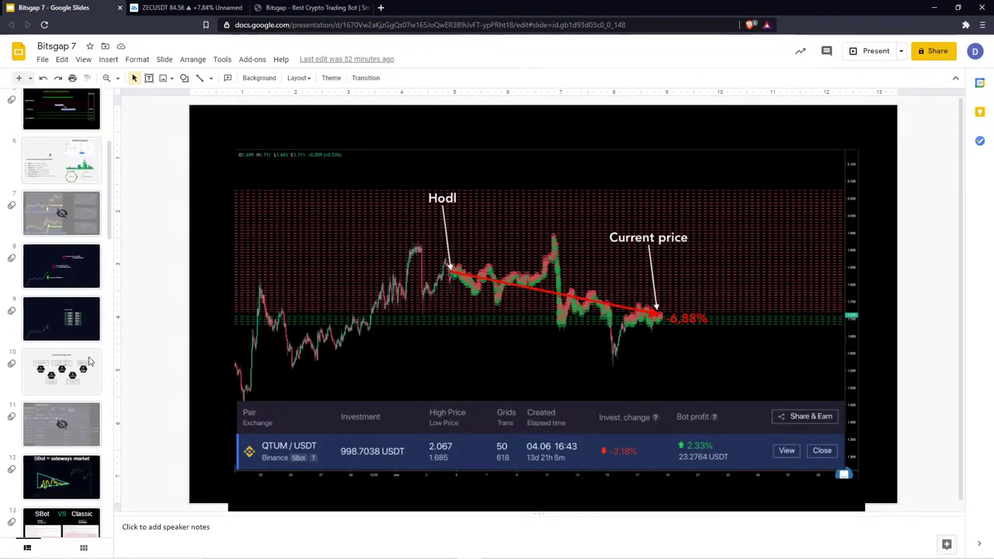
scroll(89, 361, "down", 10)
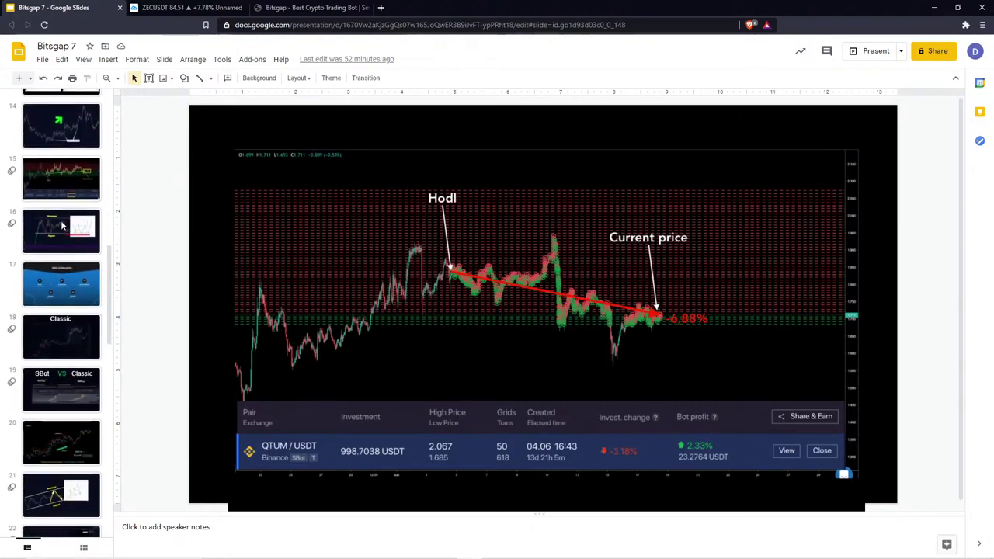
left_click(66, 234)
left_click(69, 146)
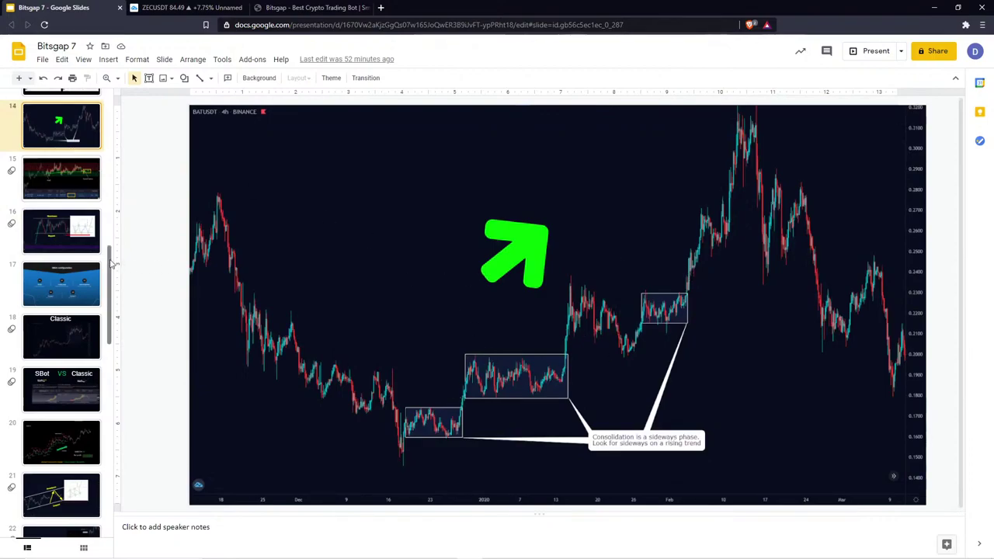
Step: View slide 12, "SBot = sideways market", and slide 13, "SBot VS Classic"
scroll(66, 221, "up", 6)
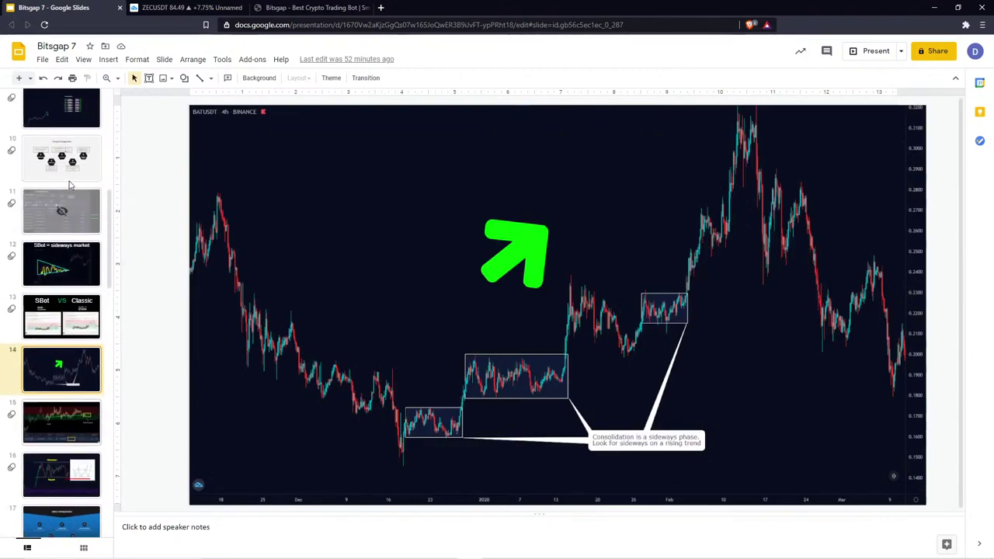
left_click(70, 281)
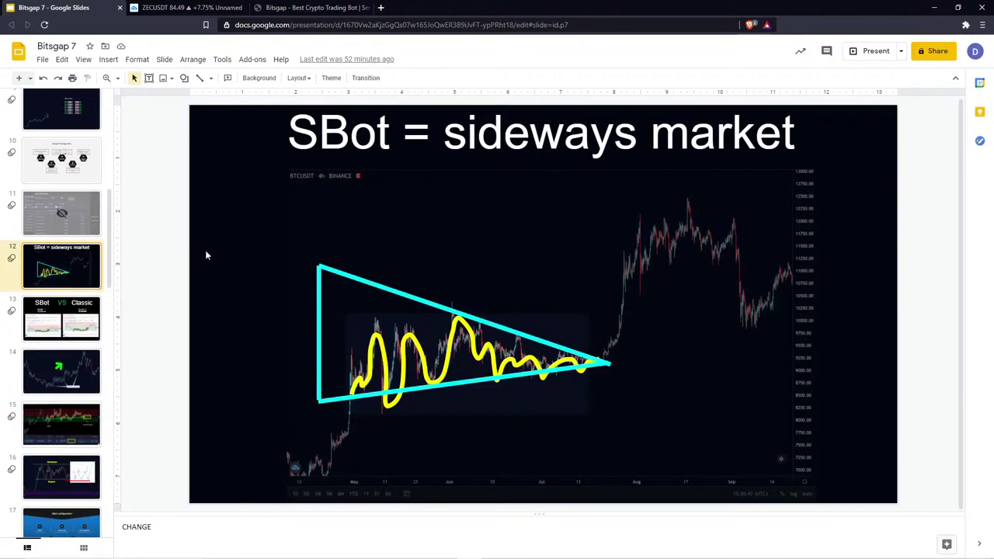
scroll(70, 308, "down", 2)
left_click(72, 239)
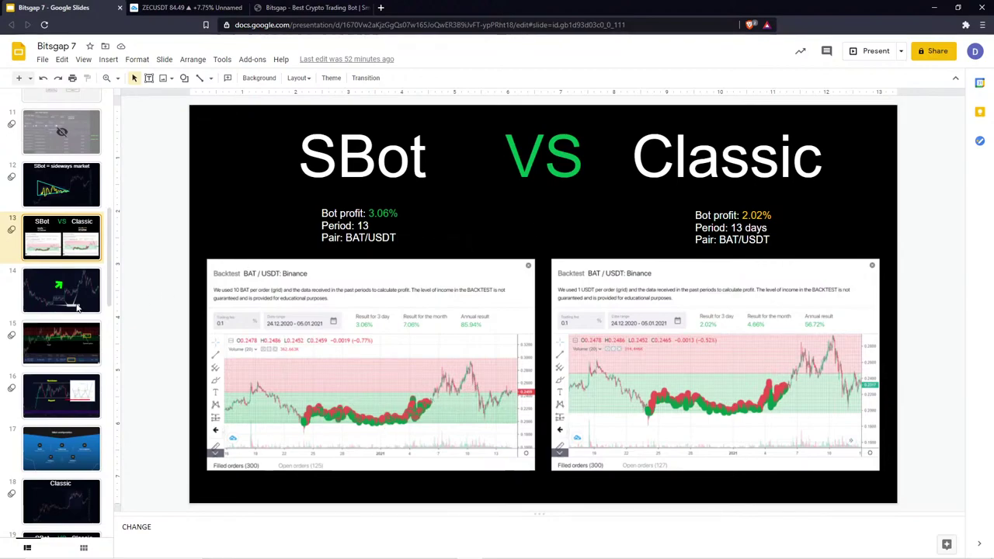
Step: Present slide 16, the BATUSDT resistance and support range, and turn on the presentation pointer
scroll(76, 308, "down", 2)
left_click(64, 237)
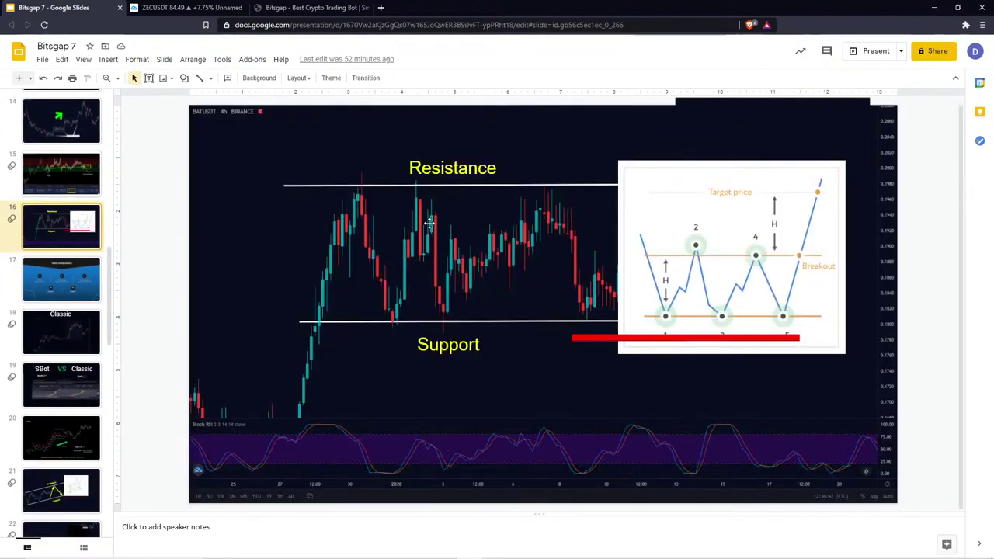
left_click(877, 53)
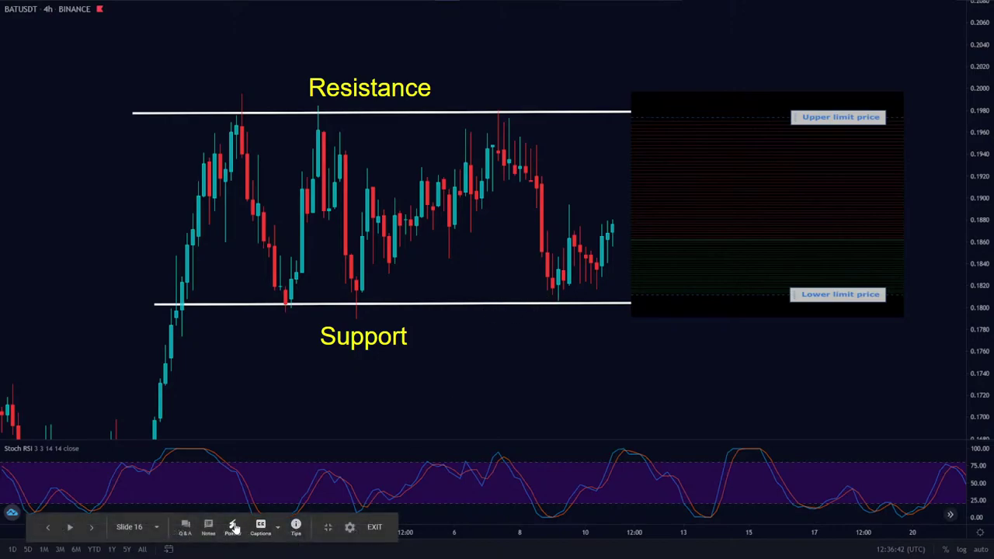
left_click(232, 525)
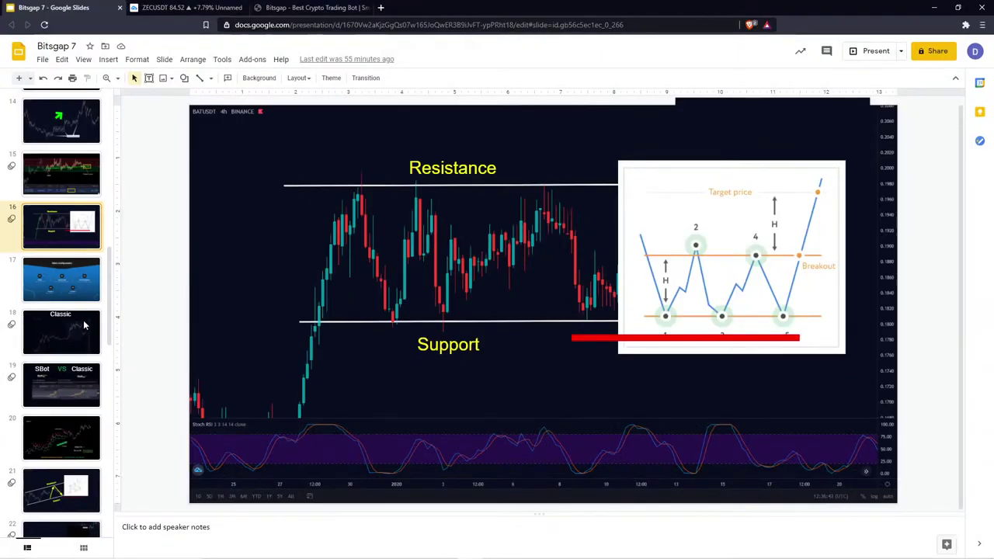
Step: Find slide 21, the rising LINKUSDT channel with resistance, support and stop-loss, and start presenting from it
scroll(69, 370, "down", 2)
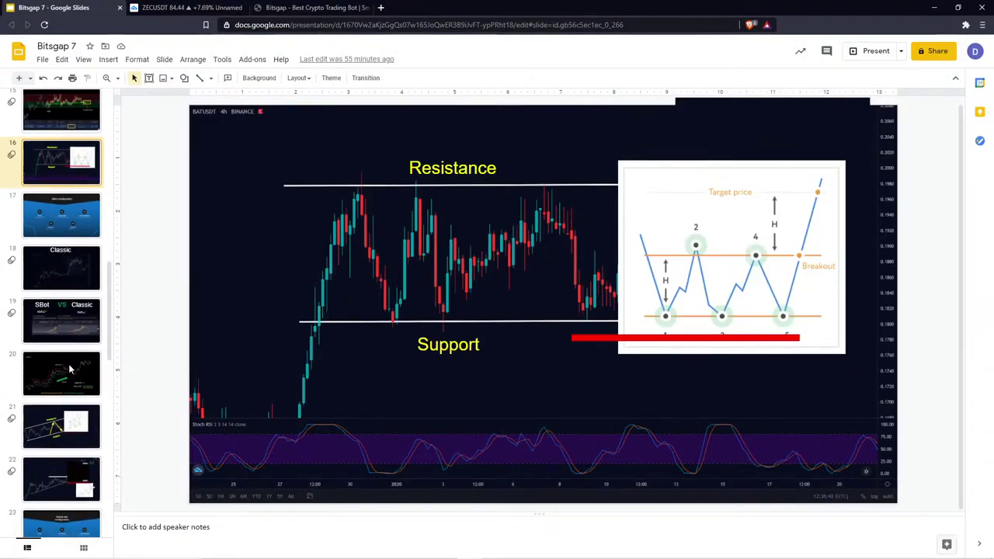
scroll(69, 369, "up", 3)
scroll(69, 370, "up", 8)
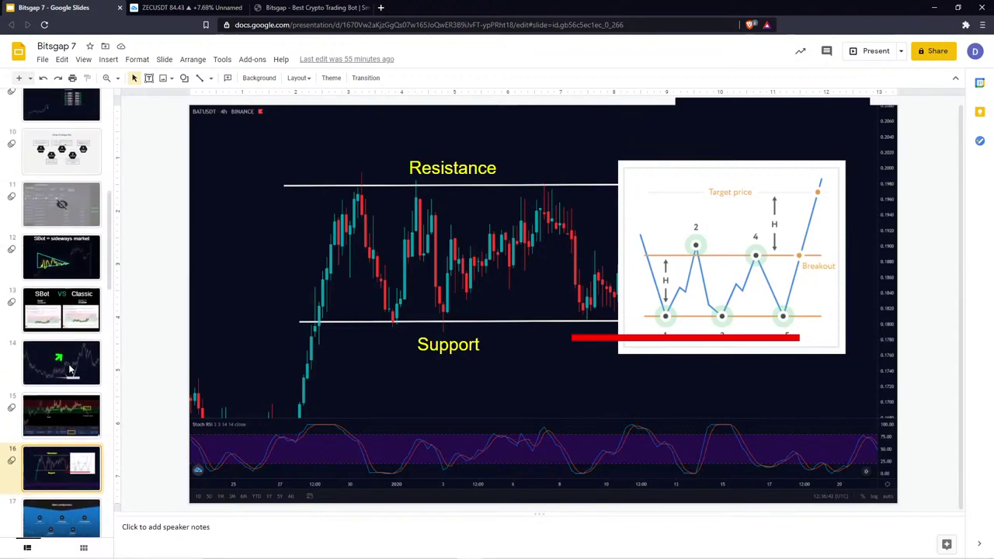
scroll(69, 370, "down", 5)
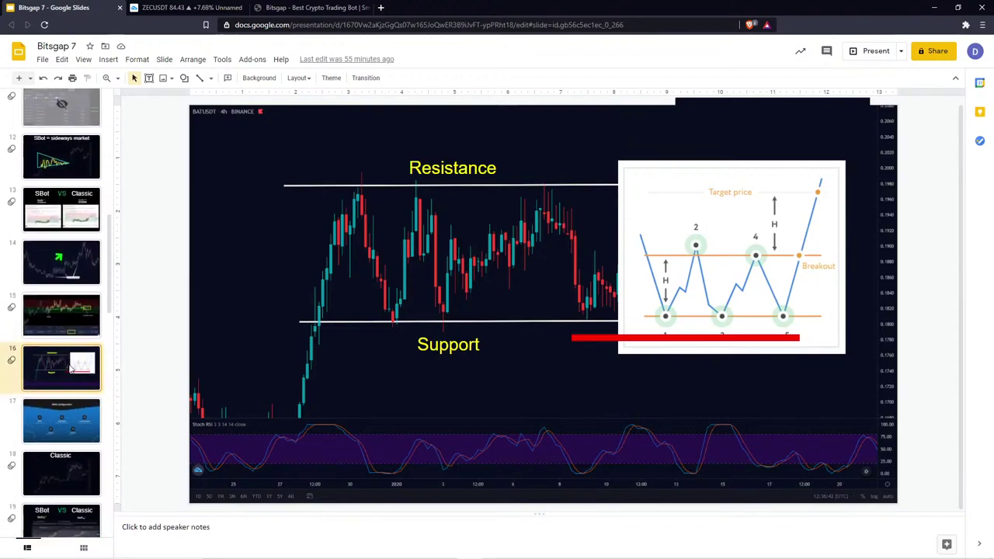
scroll(72, 324, "down", 4)
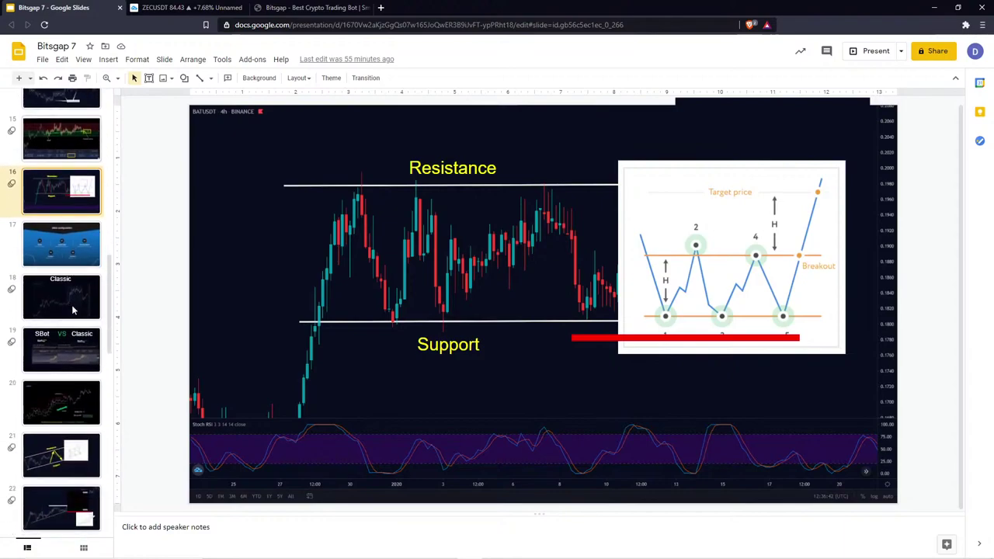
scroll(69, 231, "down", 2)
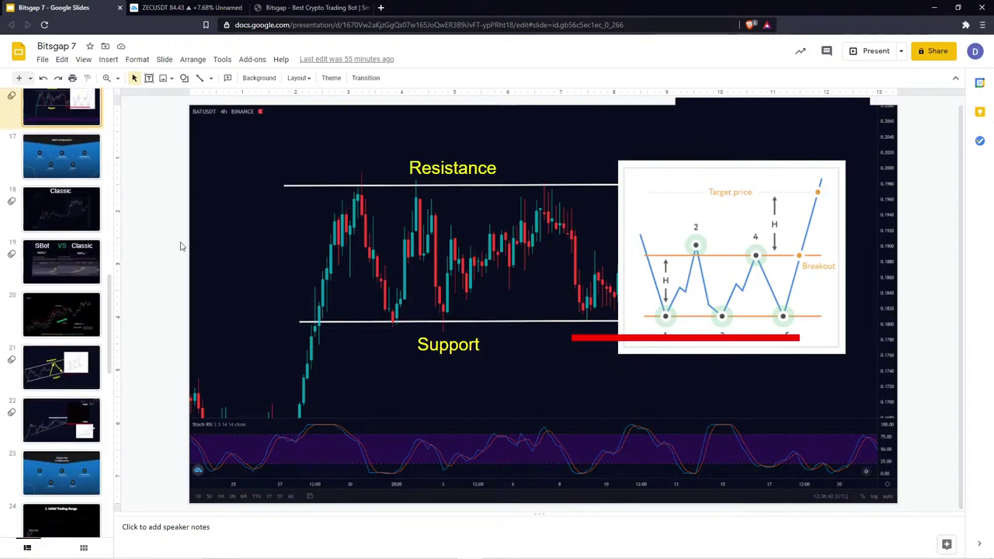
scroll(31, 343, "down", 2)
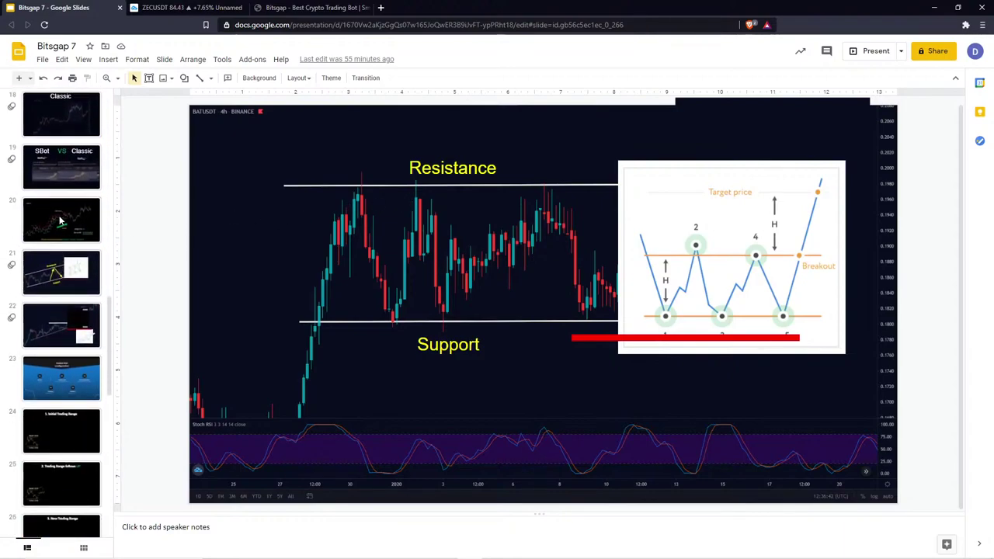
left_click(57, 273)
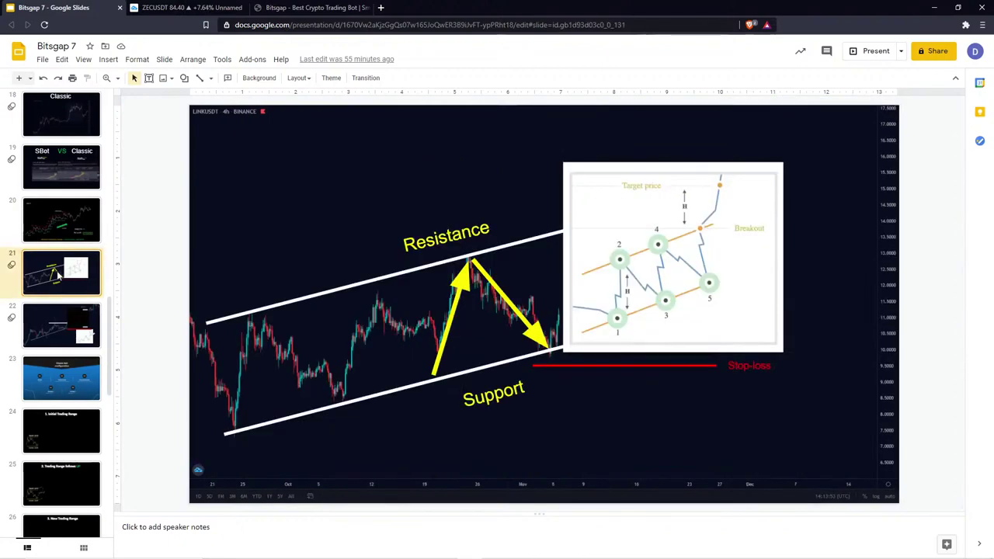
left_click(870, 56)
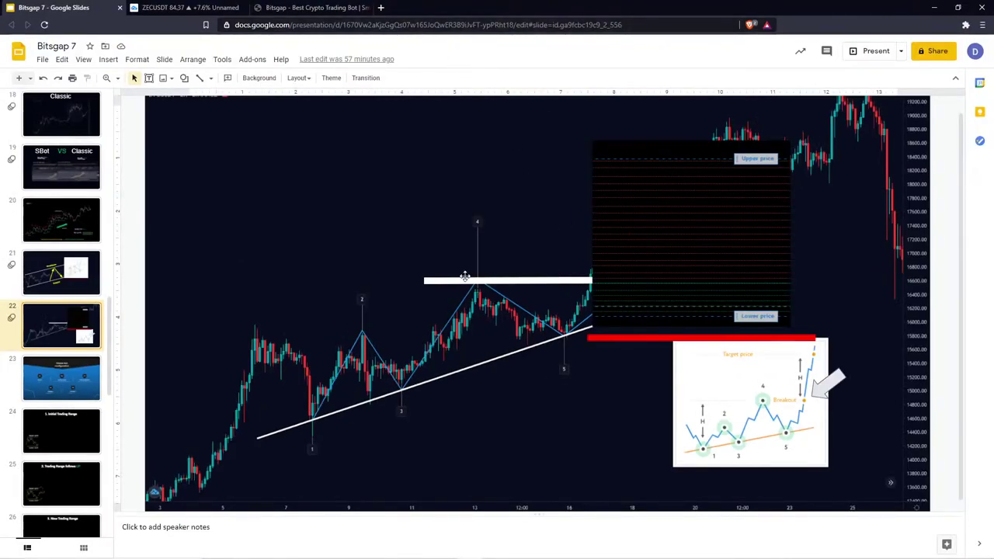
Step: Present slide 22, the numbered 1-to-5 breakout pattern, reveal its bot price range and red stop-loss line, and exit the slideshow
left_click(861, 60)
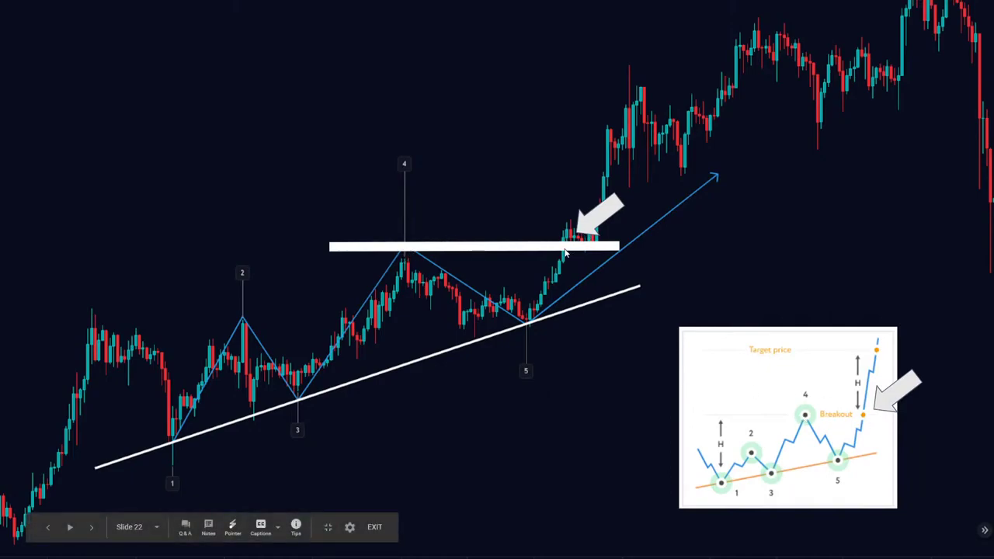
left_click(581, 224)
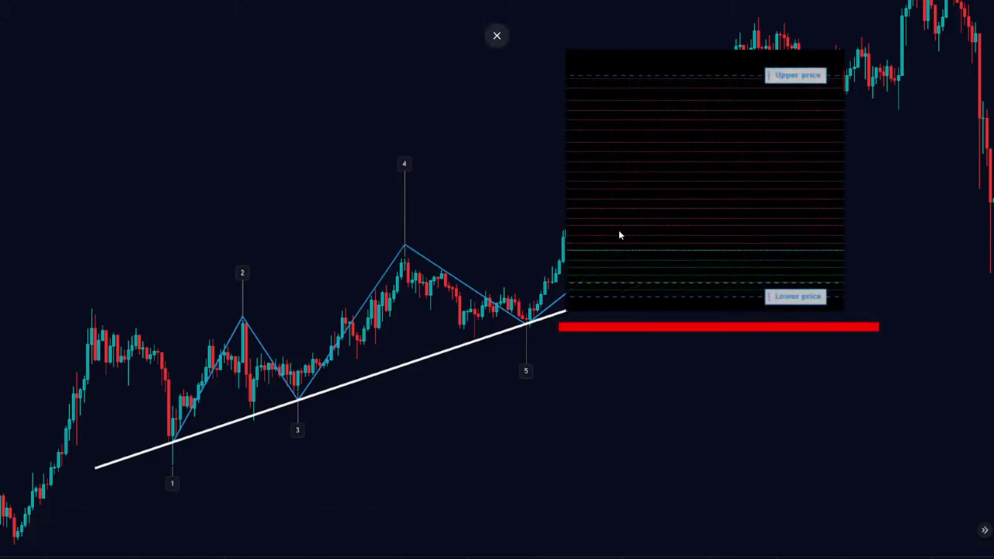
key("Escape")
Step: Switch to Bitsgap and delete the freehand descending zigzag and the rising hooked stroke from the 1INCH/BTC chart
left_click(317, 8)
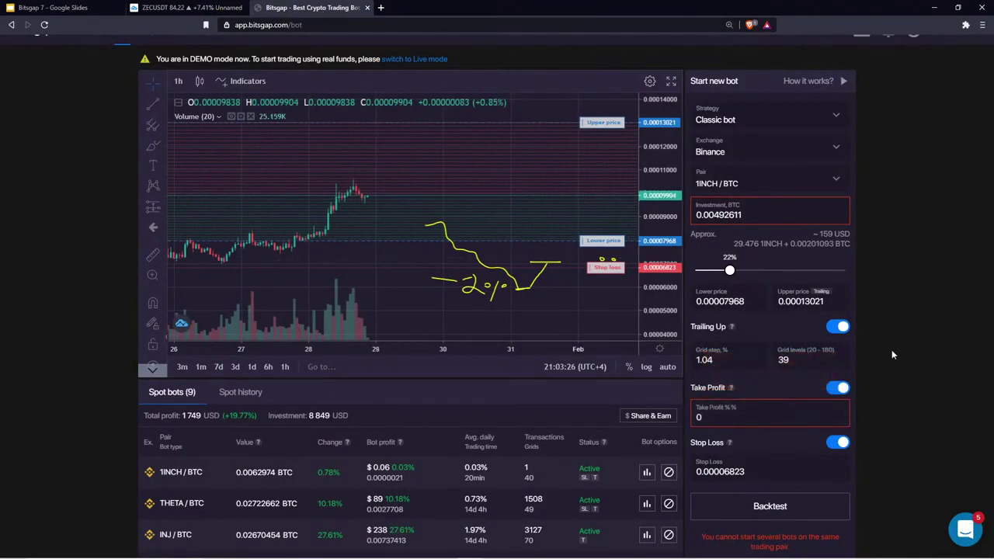
left_click(154, 84)
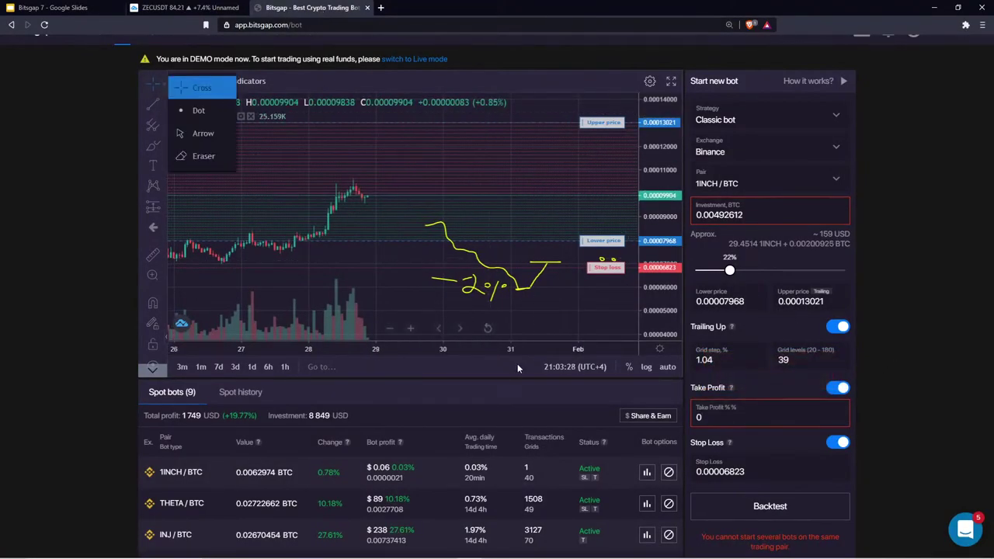
left_click(527, 294)
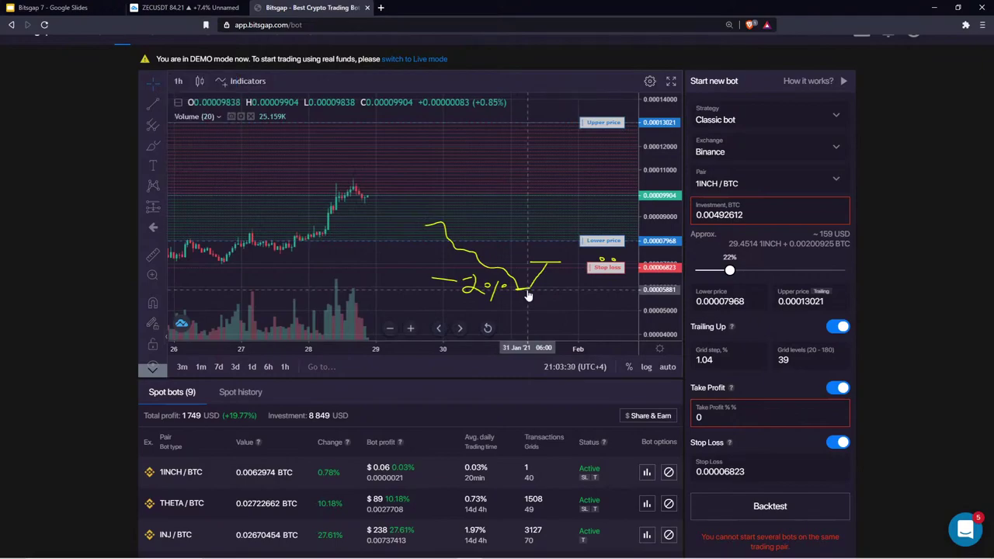
left_click(506, 276)
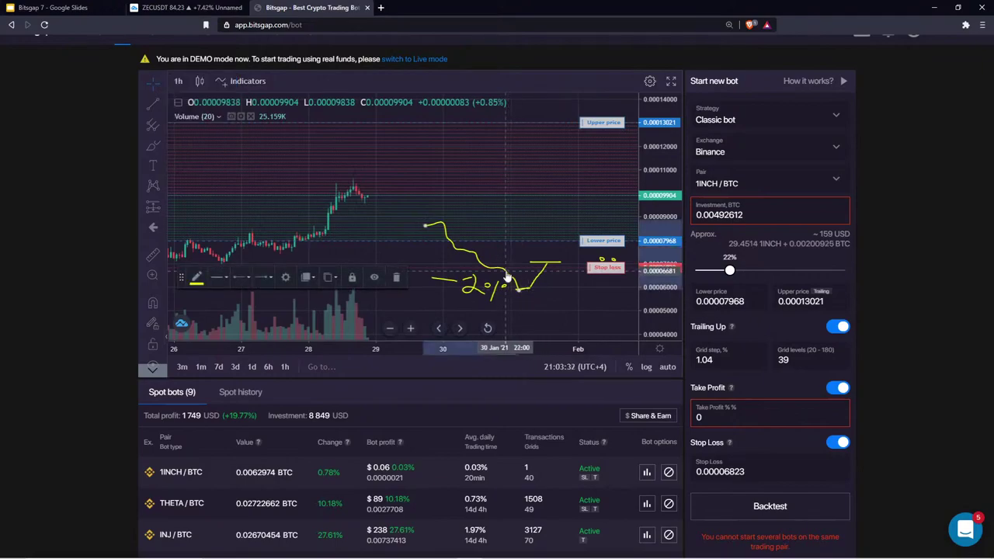
left_click(393, 278)
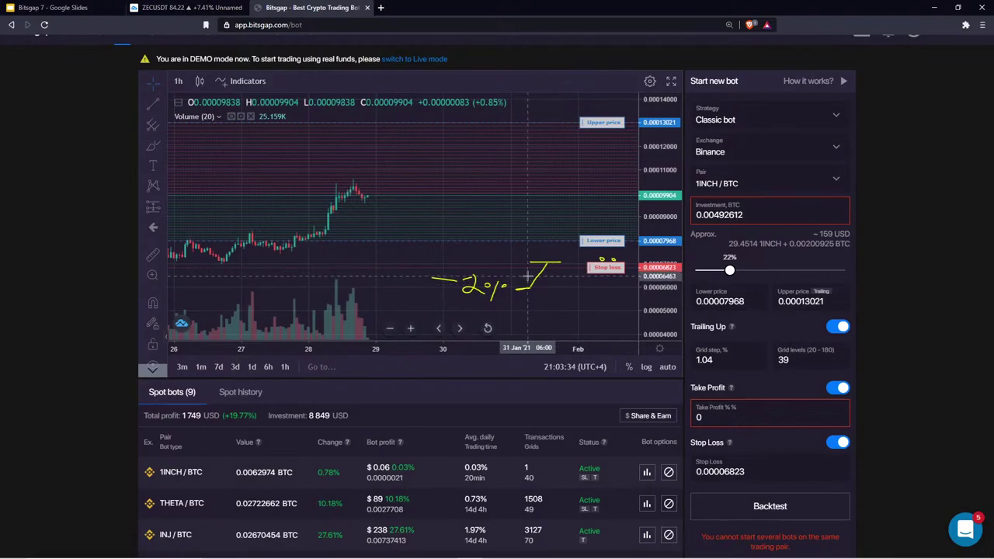
left_click(239, 81)
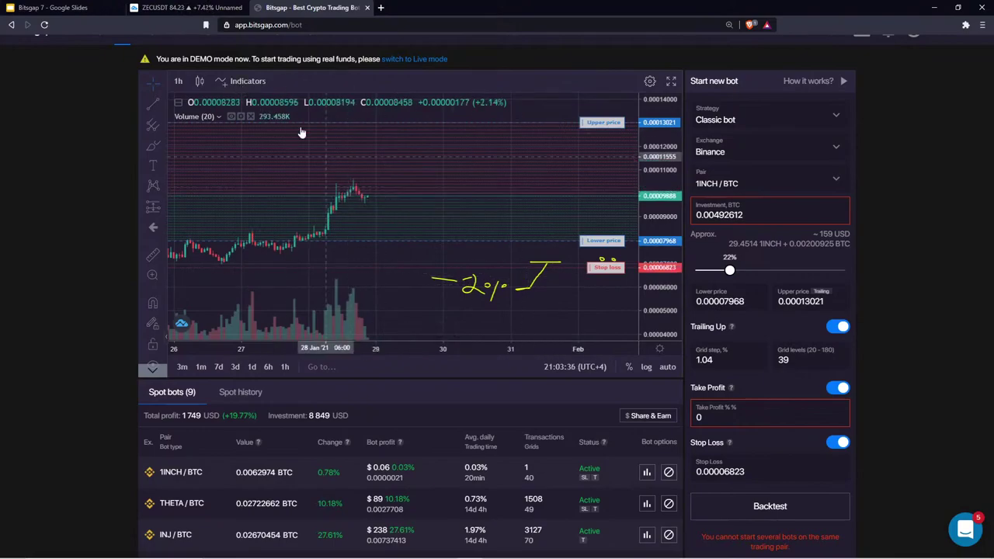
left_click(529, 96)
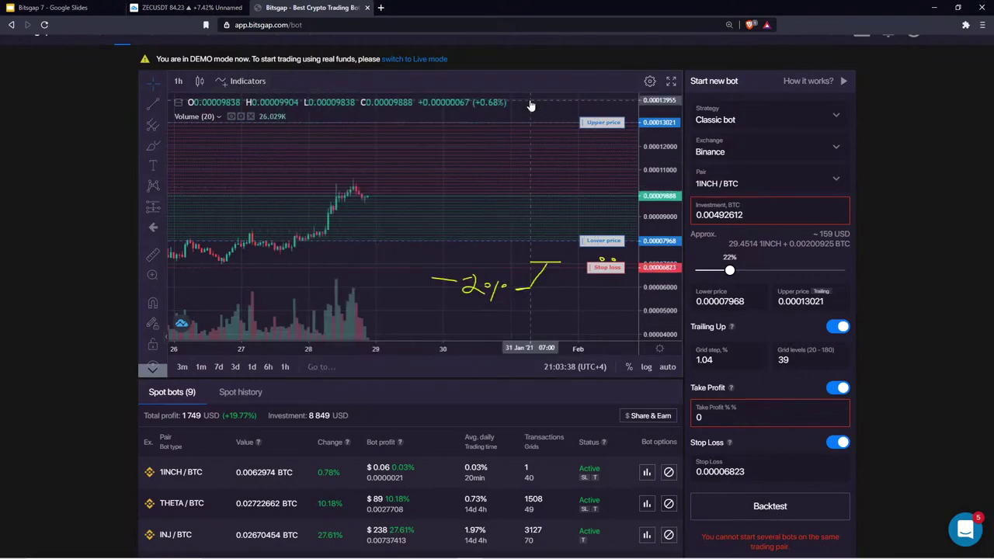
left_click(537, 280)
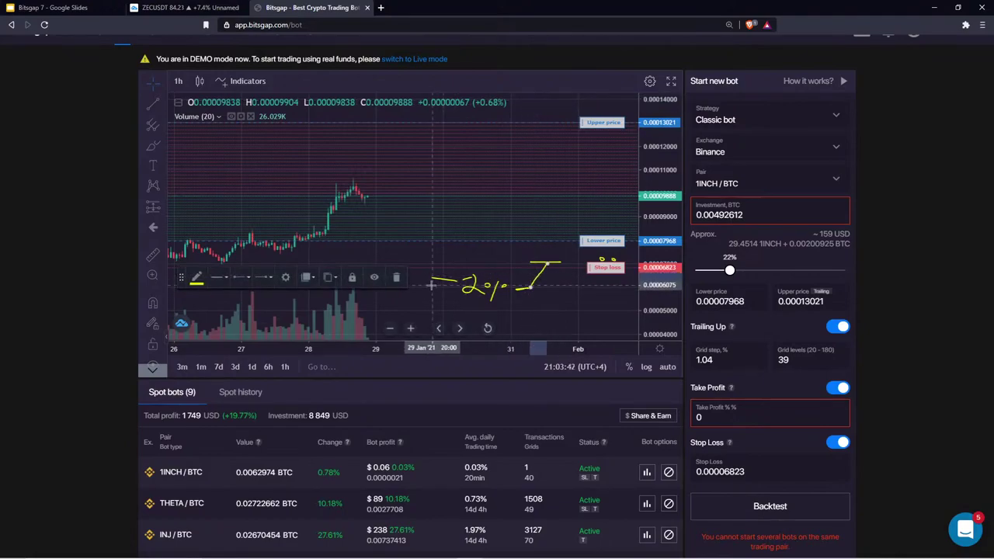
left_click(395, 277)
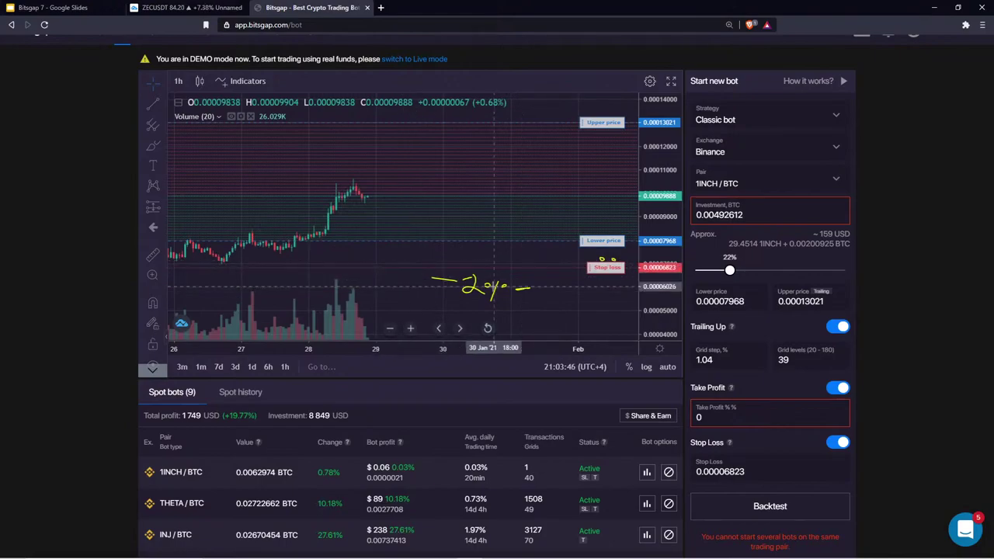
Step: Check slide 22 in the Google Slides deck, return to Bitsgap and show the Demo mode switch in the account menu
left_click(62, 8)
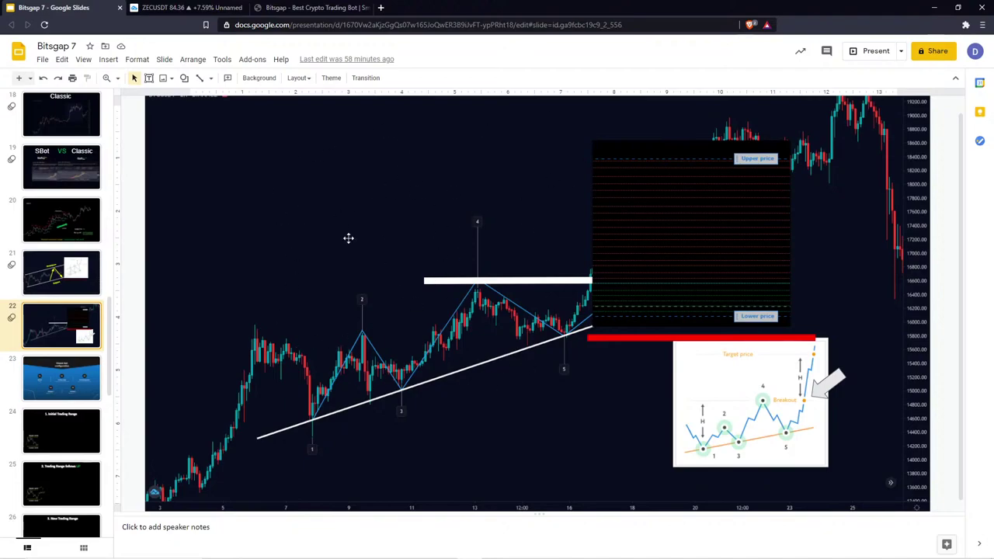
left_click(294, 8)
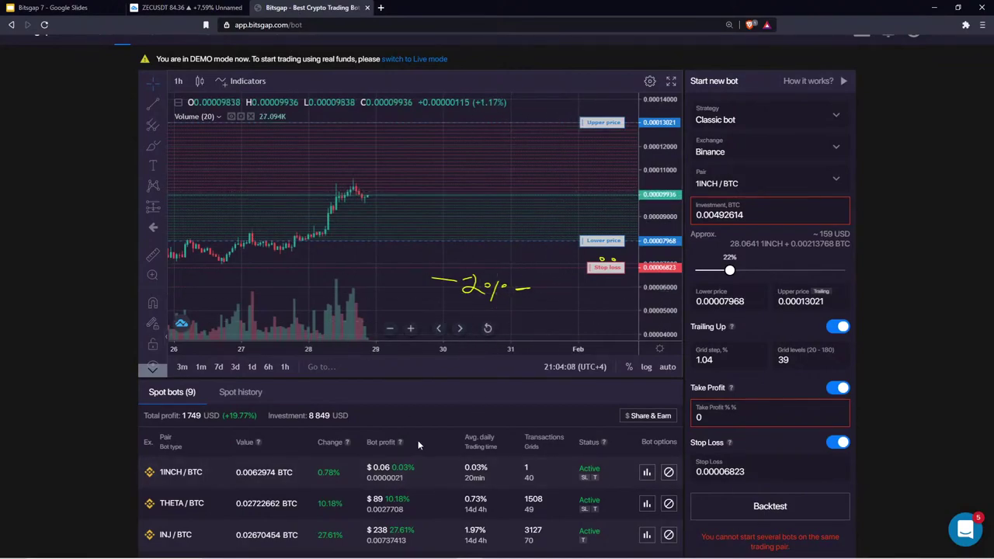
scroll(870, 81, "up", 1)
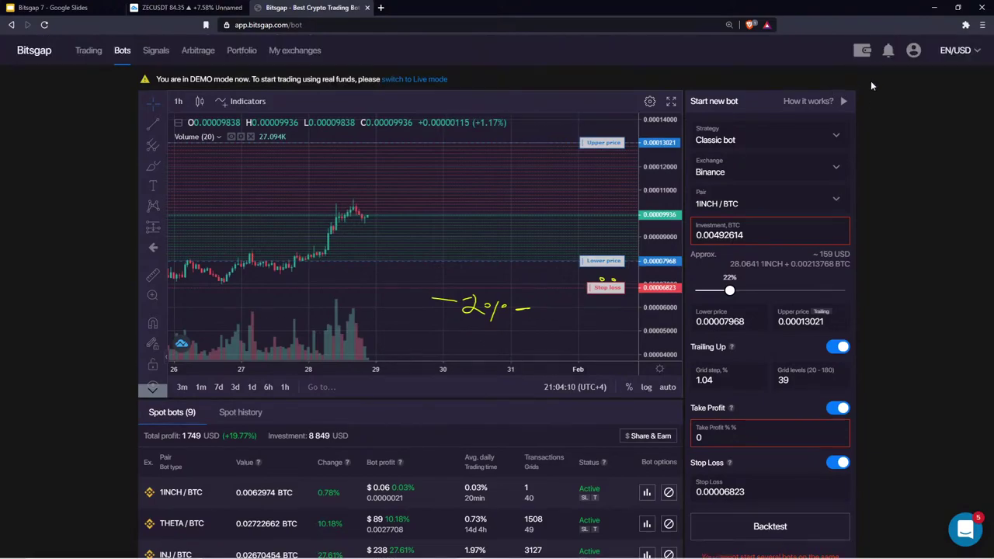
left_click(913, 51)
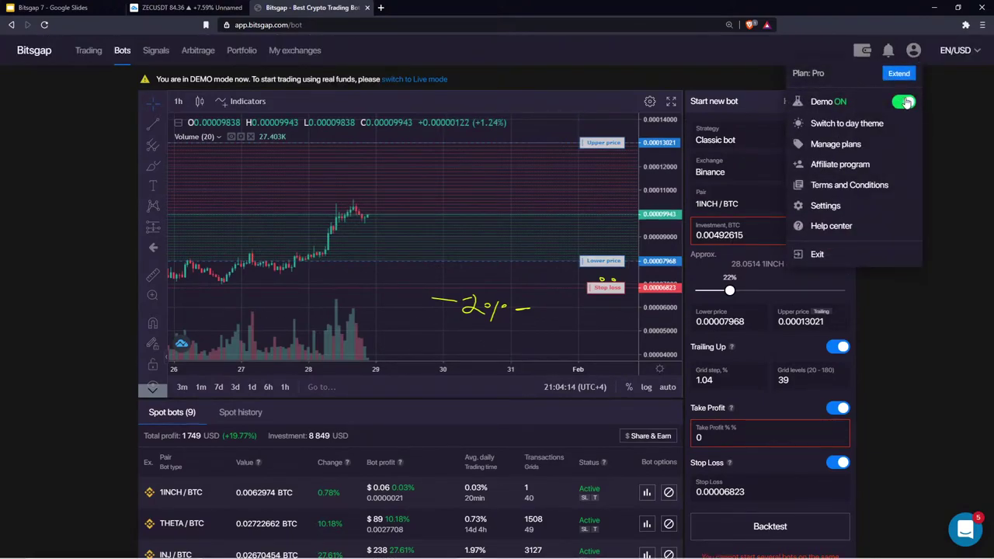
Step: Examine the demo account's active spot bots, comparing their profit, average daily return, trading time and status
scroll(566, 343, "down", 2)
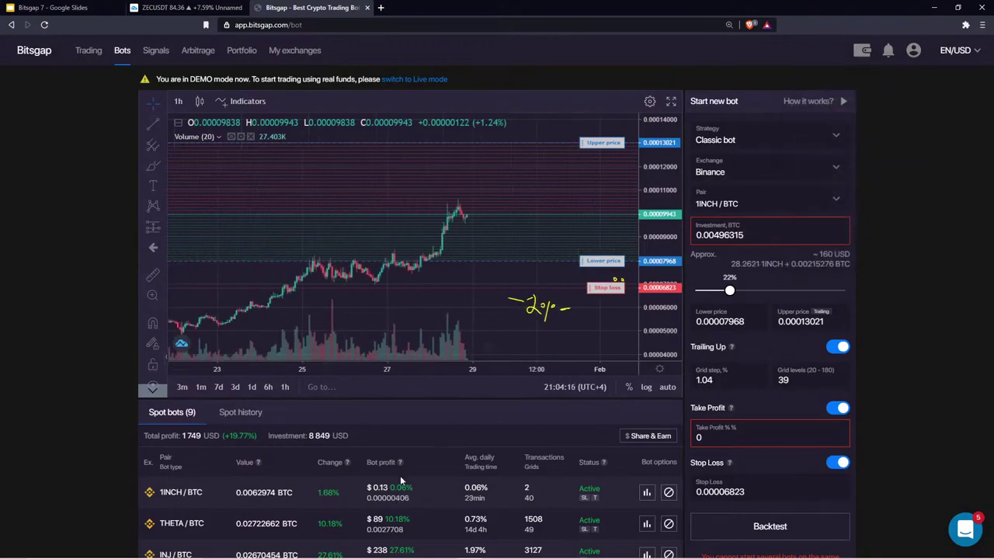
scroll(388, 349, "down", 3)
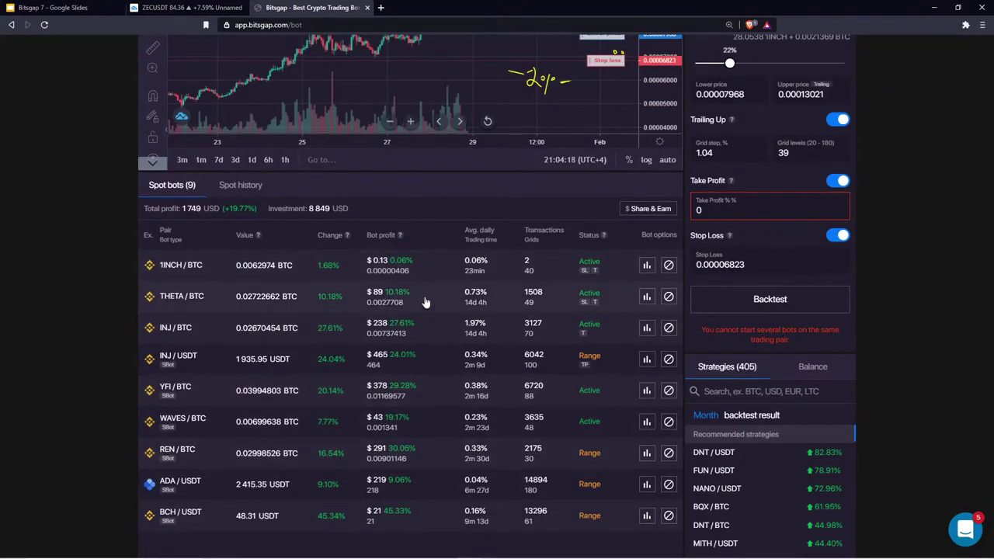
scroll(439, 287, "up", 3)
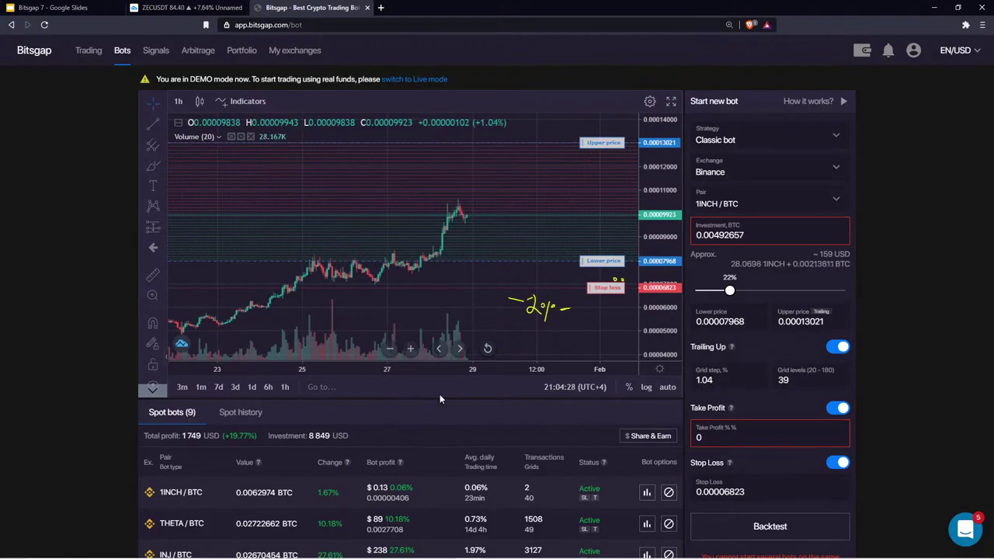
scroll(489, 372, "down", 2)
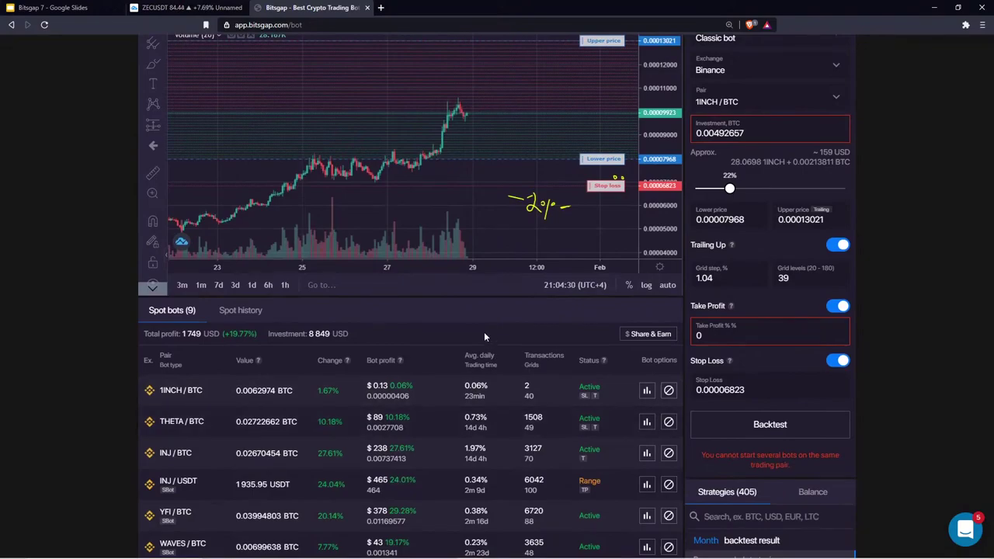
scroll(484, 331, "down", 1)
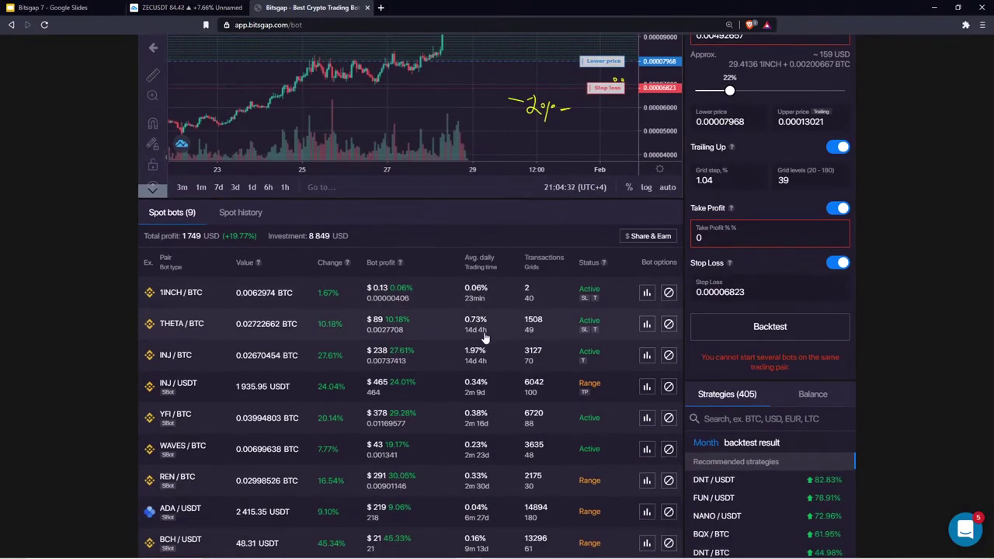
scroll(490, 237, "up", 2)
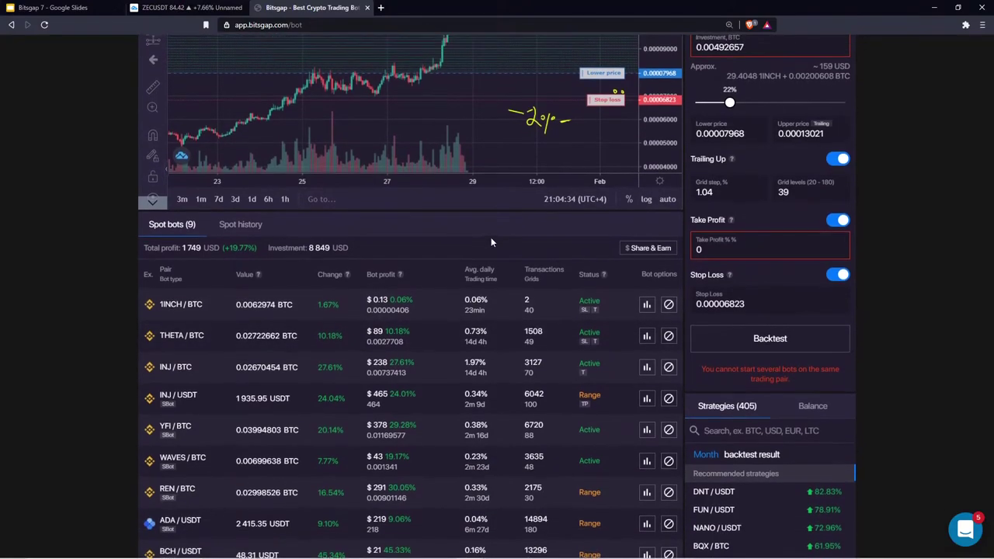
scroll(489, 313, "up", 2)
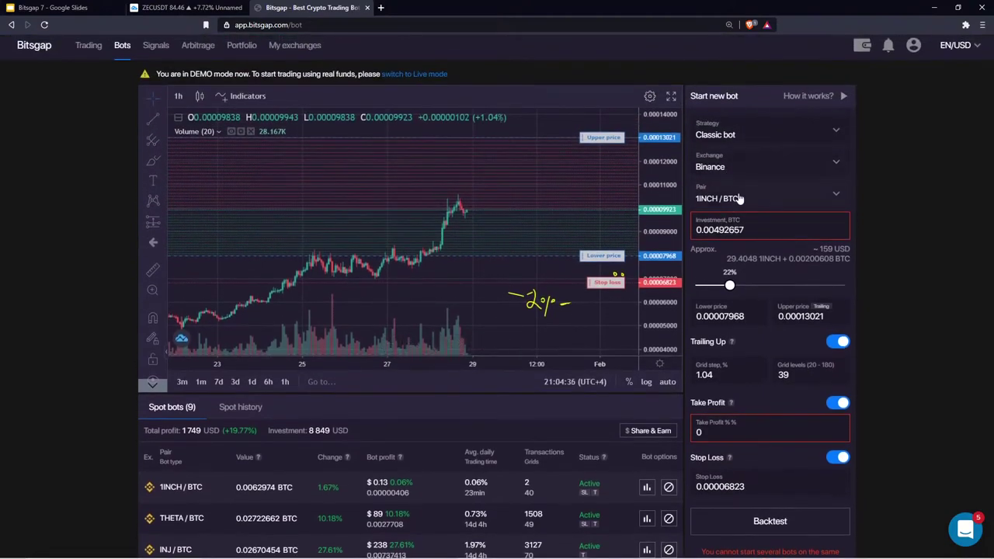
scroll(575, 399, "down", 2)
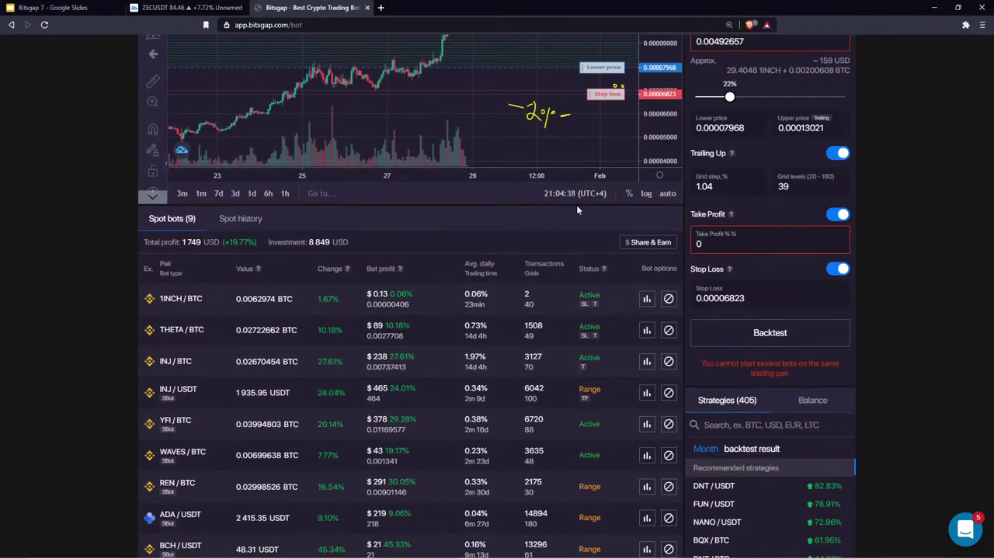
Step: Backtest the 1INCH/BTC classic bot on Binance, close the results and look over the bot settings and spot bots
scroll(576, 205, "up", 1)
left_click(739, 427)
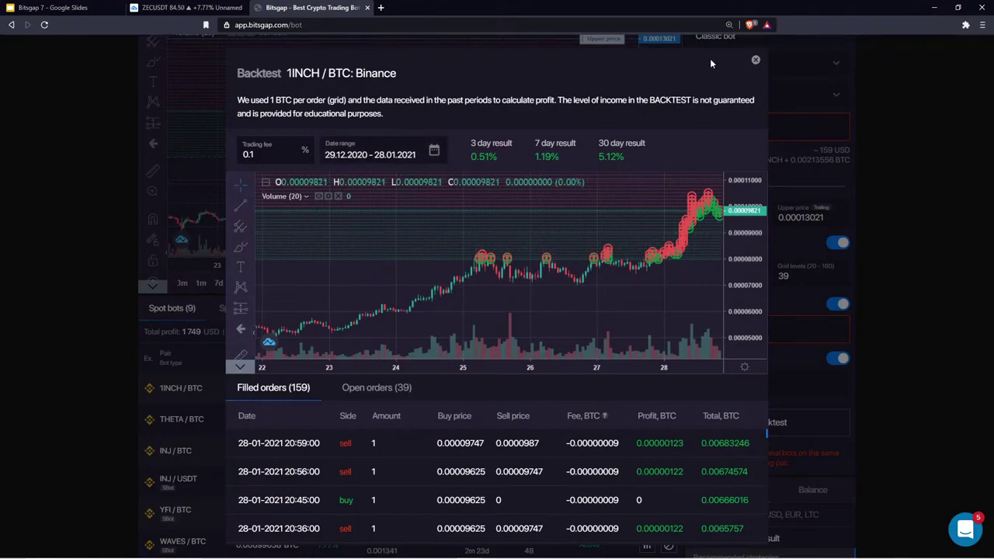
left_click(757, 61)
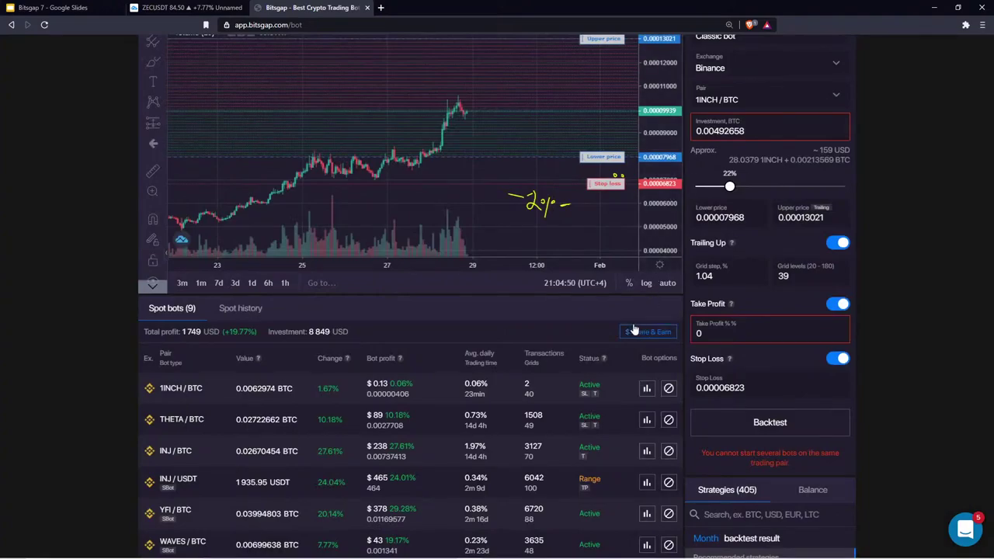
scroll(612, 301, "up", 3)
scroll(612, 301, "down", 2)
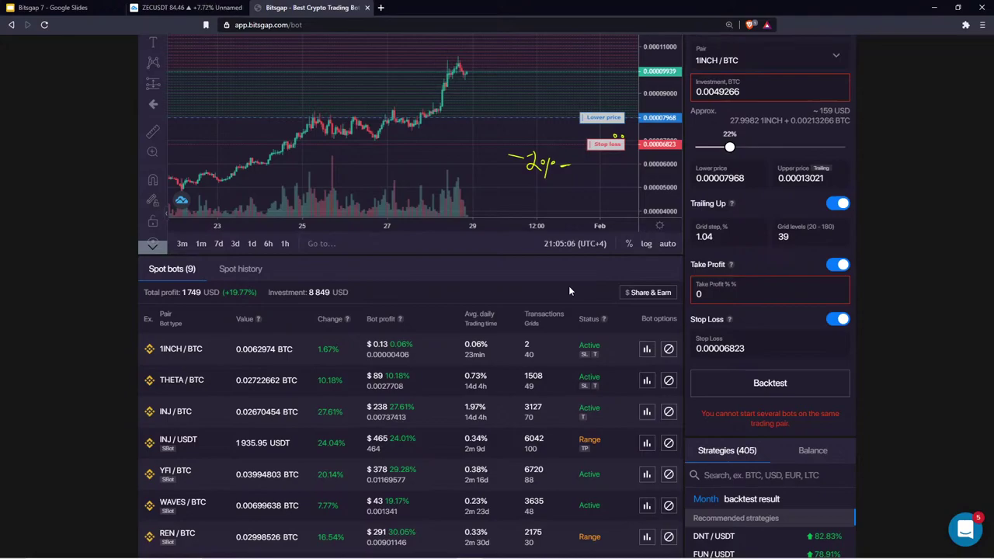
scroll(568, 290, "down", 1)
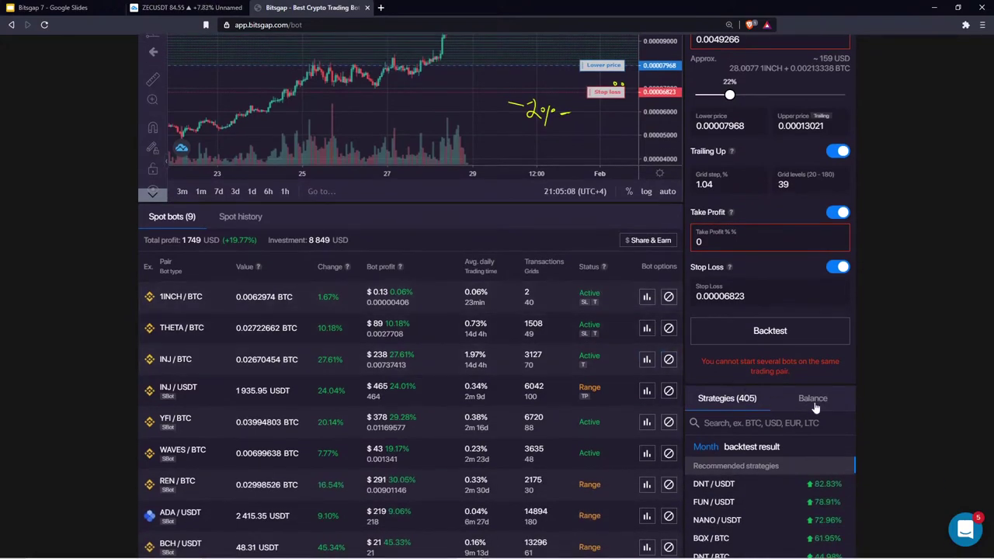
scroll(880, 326, "up", 3)
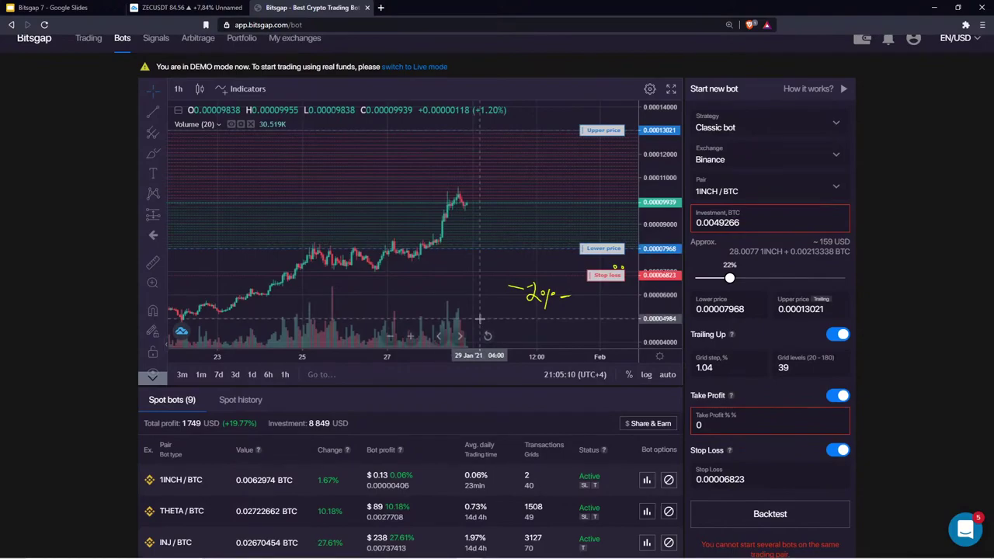
scroll(532, 404, "up", 1)
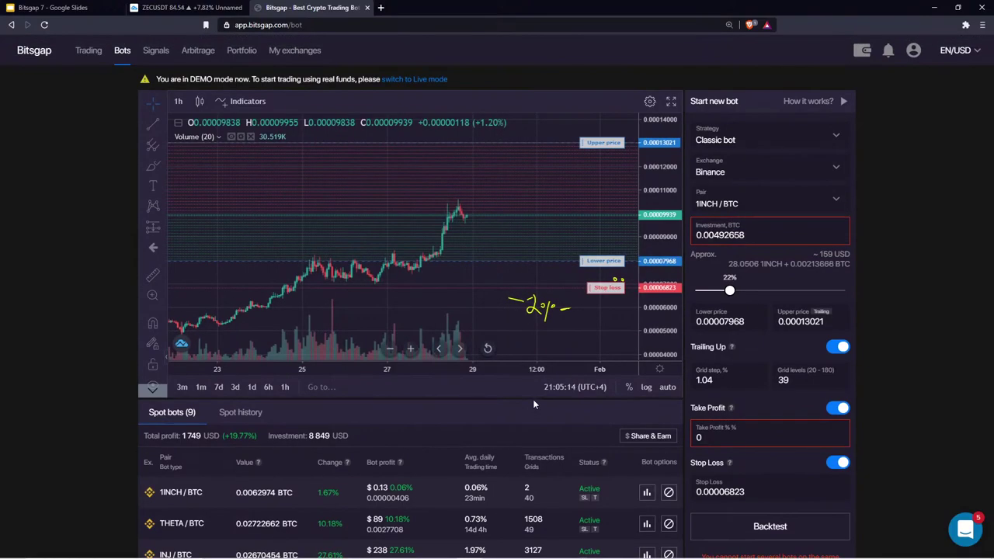
Step: Open the spot bot history, set its start date to 1 September 2020 and view the closed bots
scroll(453, 429, "down", 2)
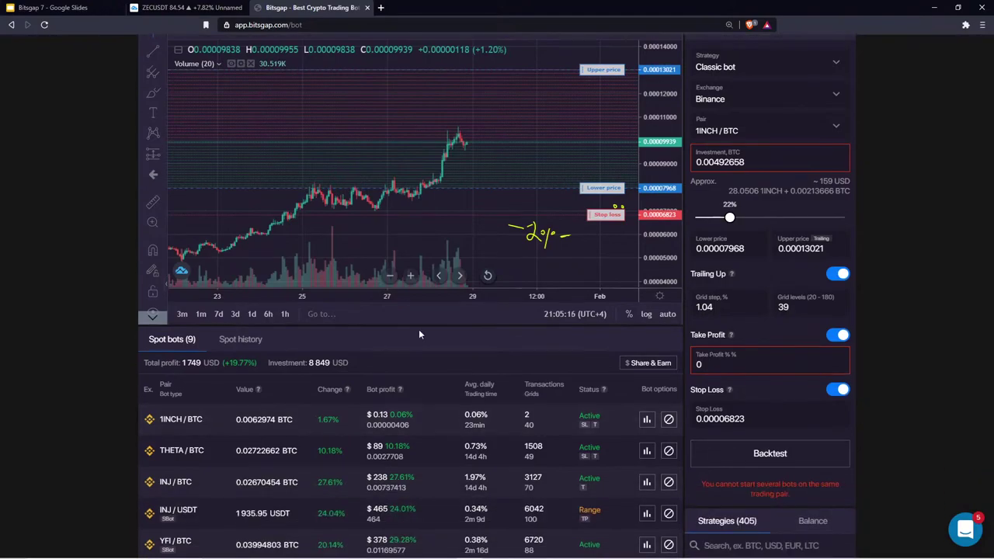
scroll(418, 329, "down", 1)
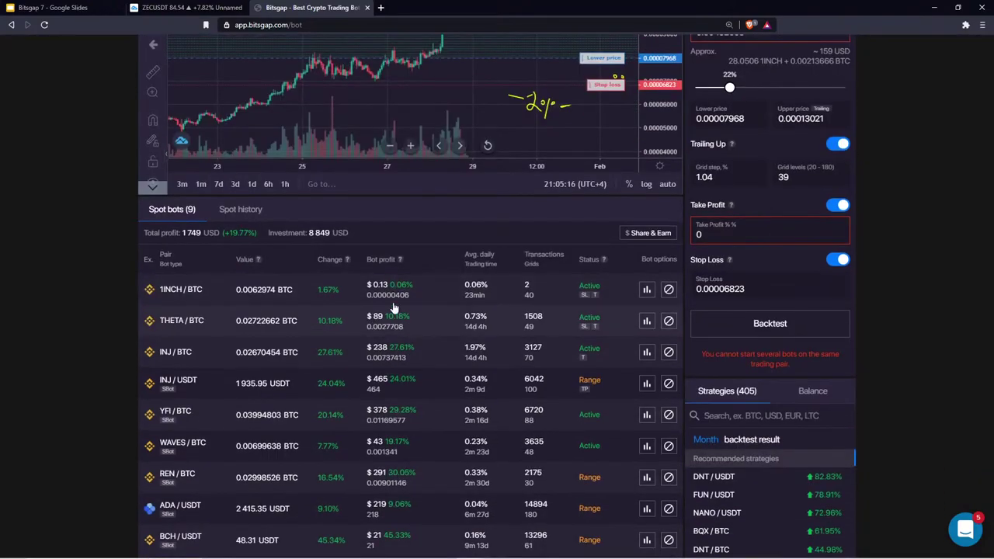
left_click(242, 211)
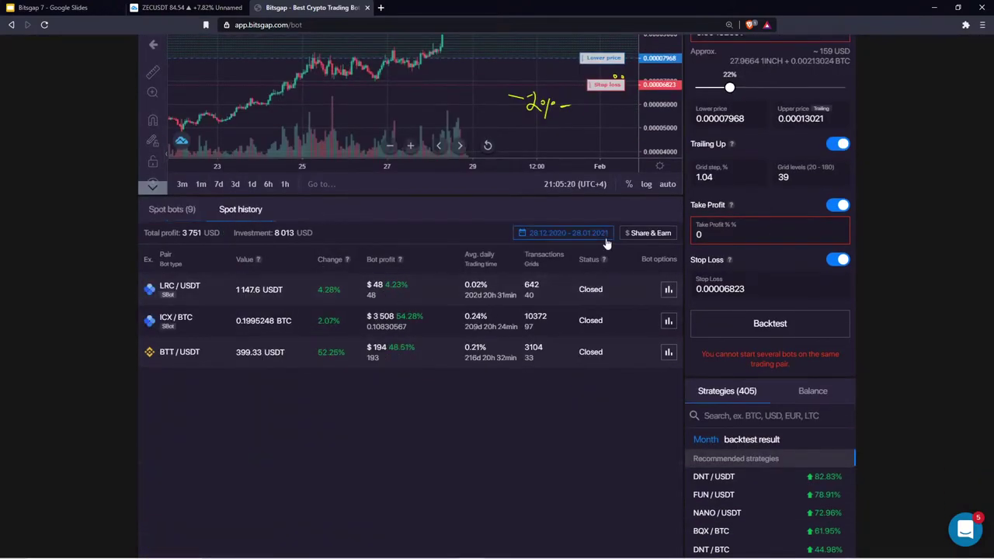
left_click(553, 233)
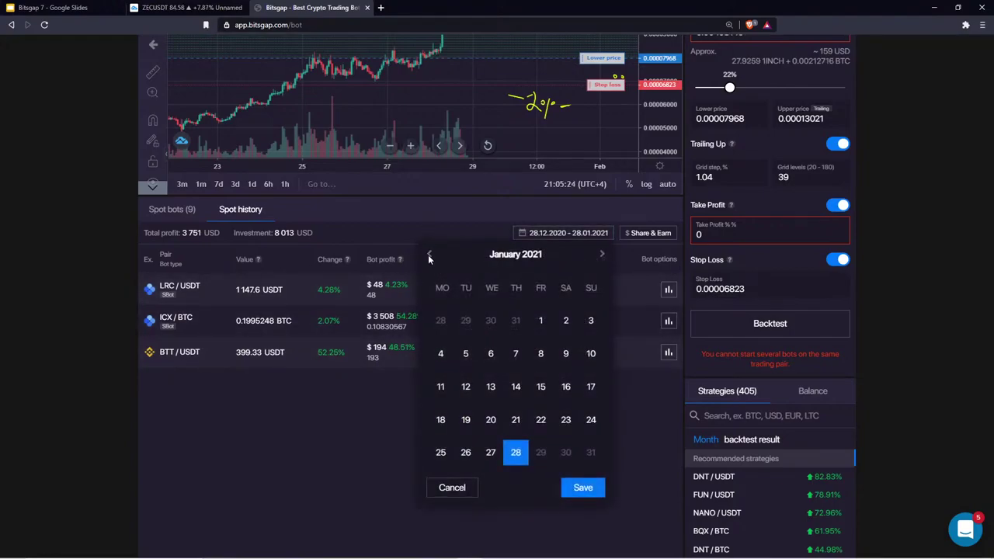
left_click(429, 255)
left_click(429, 255)
left_click(429, 255)
left_click(429, 254)
left_click(465, 320)
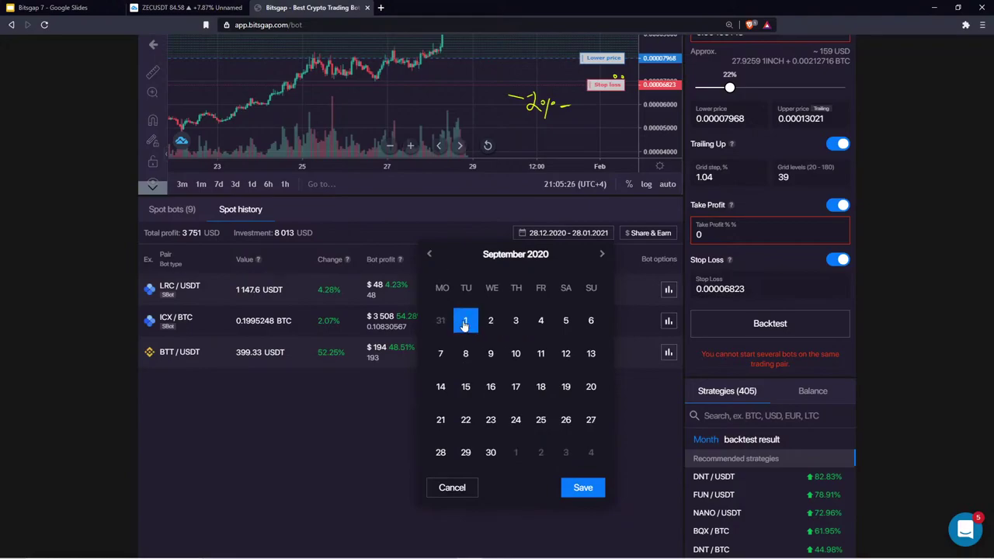
left_click(582, 487)
scroll(561, 377, "down", 1)
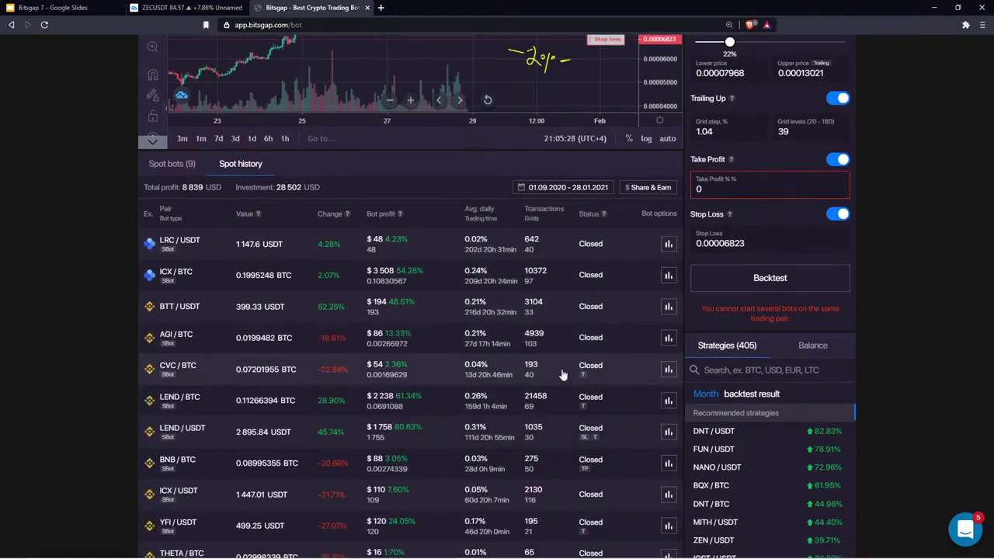
Step: Review the details of the closed AGI/BTC bot and the grid spacing of the closed ICX/USDT bot, closing both detail windows
left_click(669, 335)
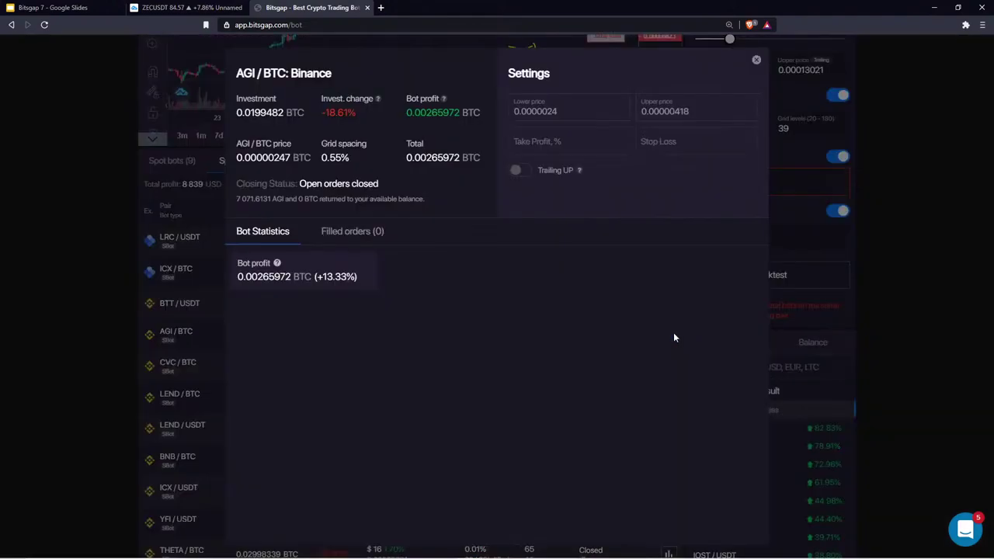
left_click(756, 61)
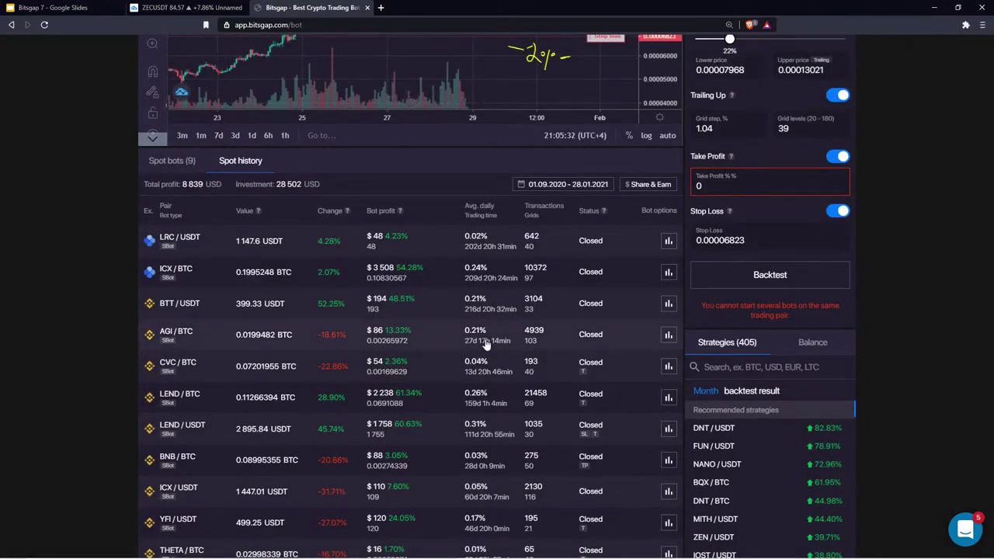
scroll(337, 349, "down", 3)
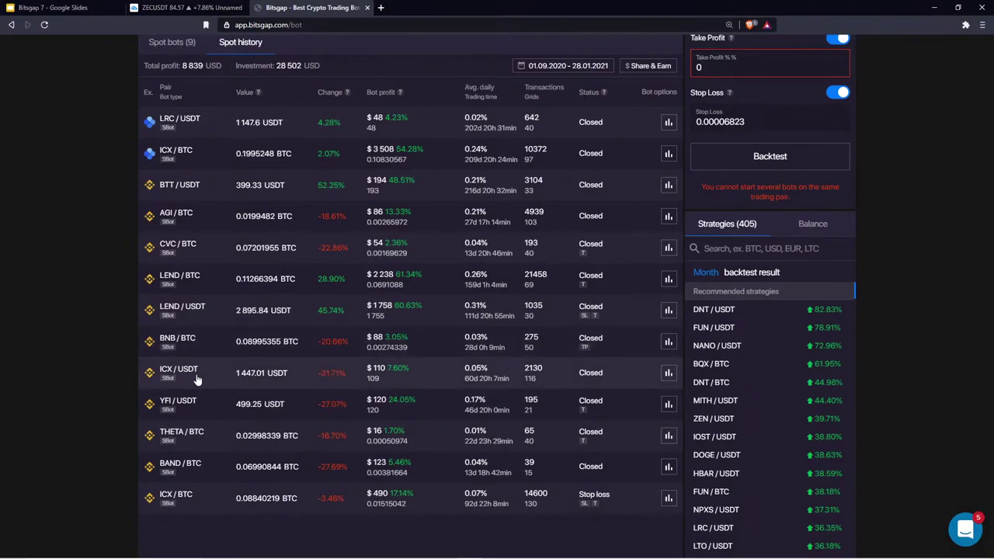
left_click(668, 375)
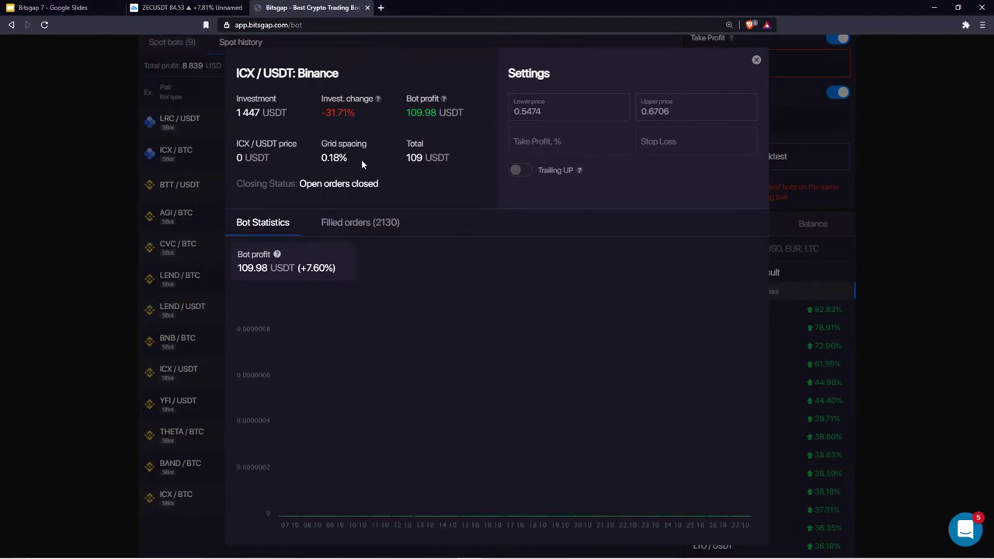
left_click_drag(361, 159, 314, 166)
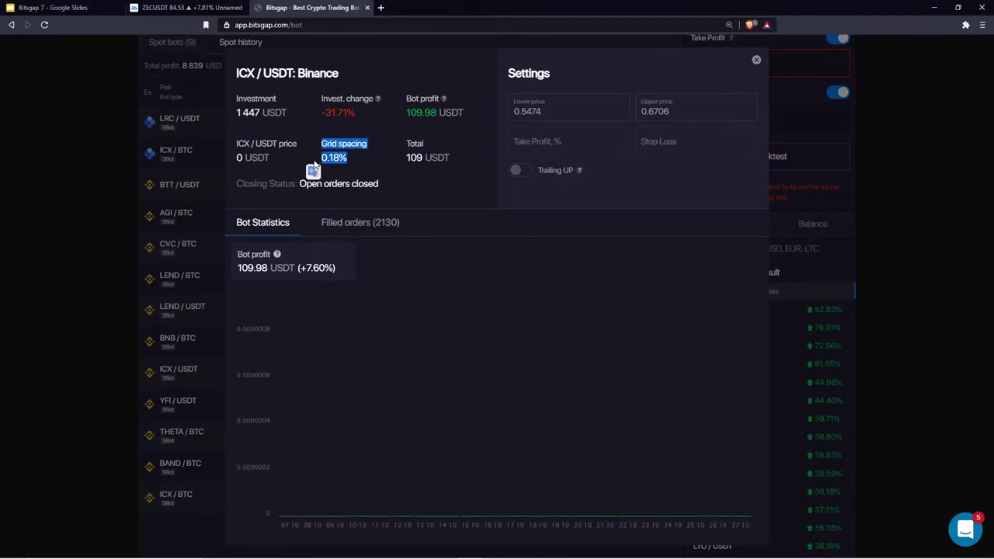
left_click(380, 159)
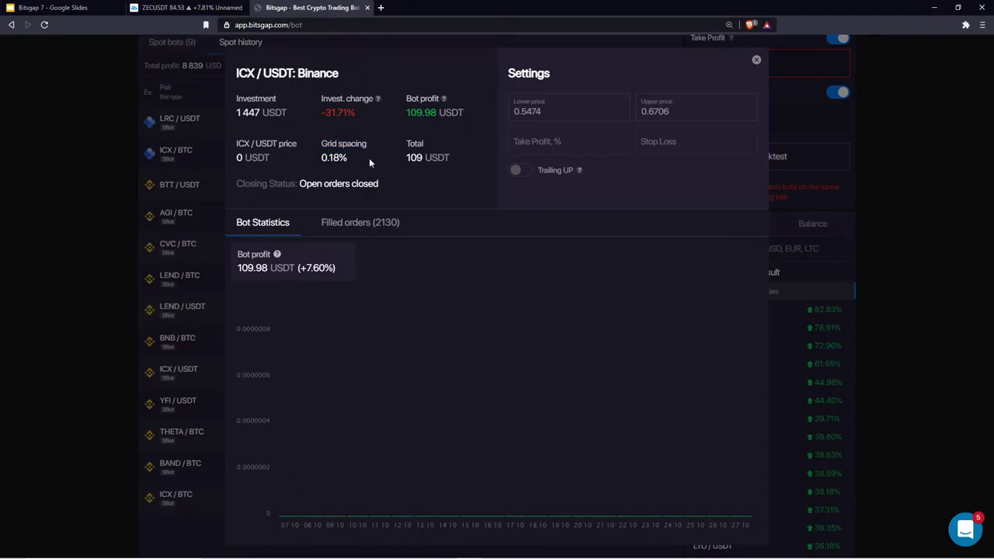
left_click(756, 61)
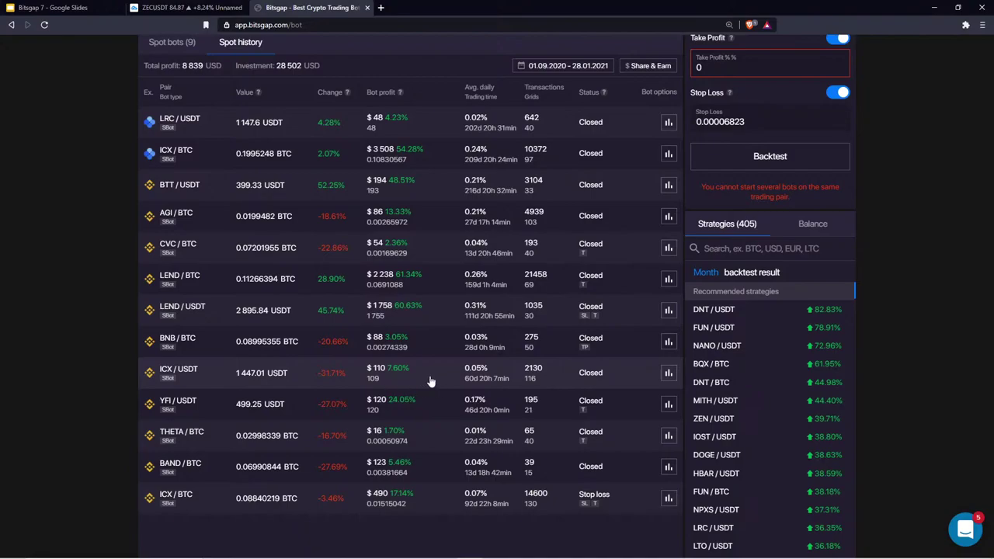
scroll(503, 379, "up", 1)
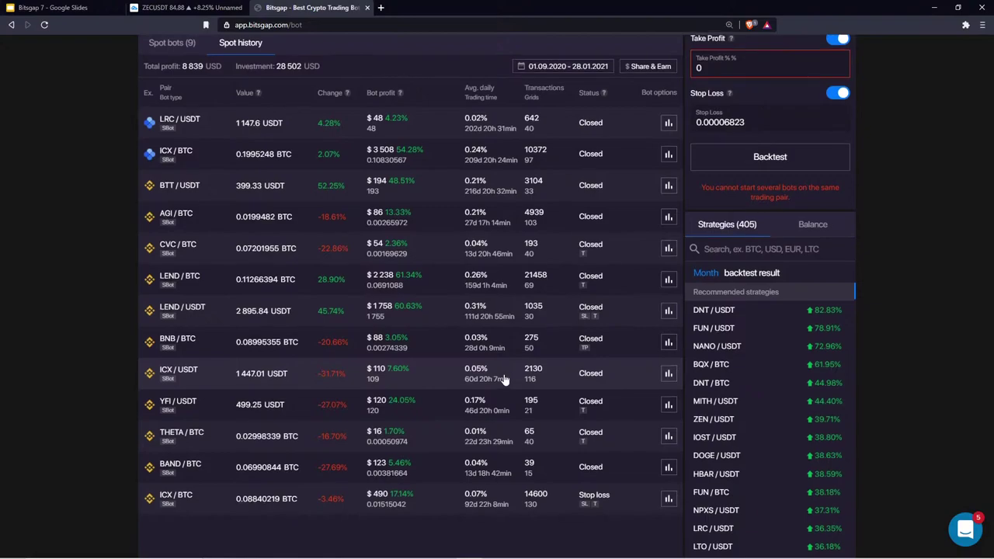
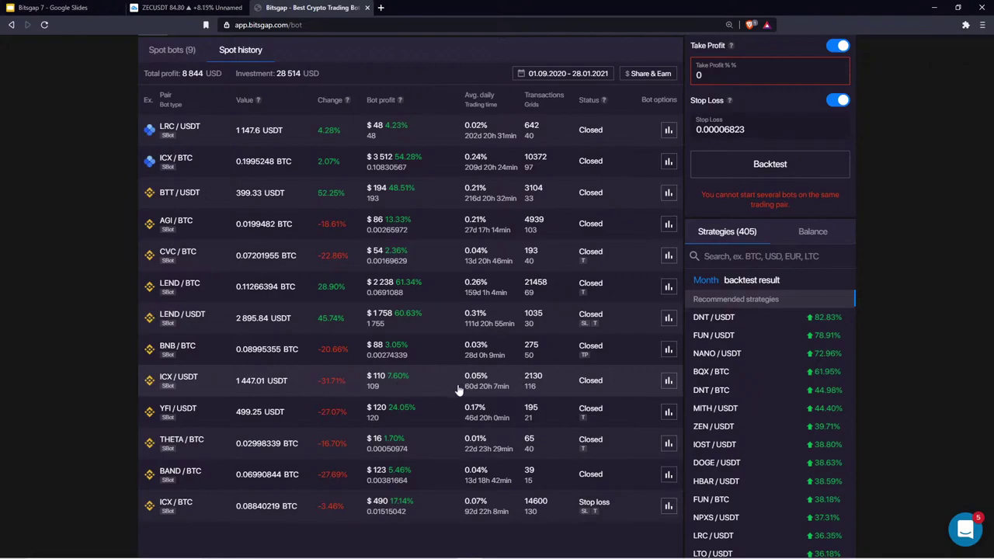
Step: Examine the closed BTT/USDT bot's profit chart, price range and grid spacing, and close its details
scroll(487, 385, "up", 1)
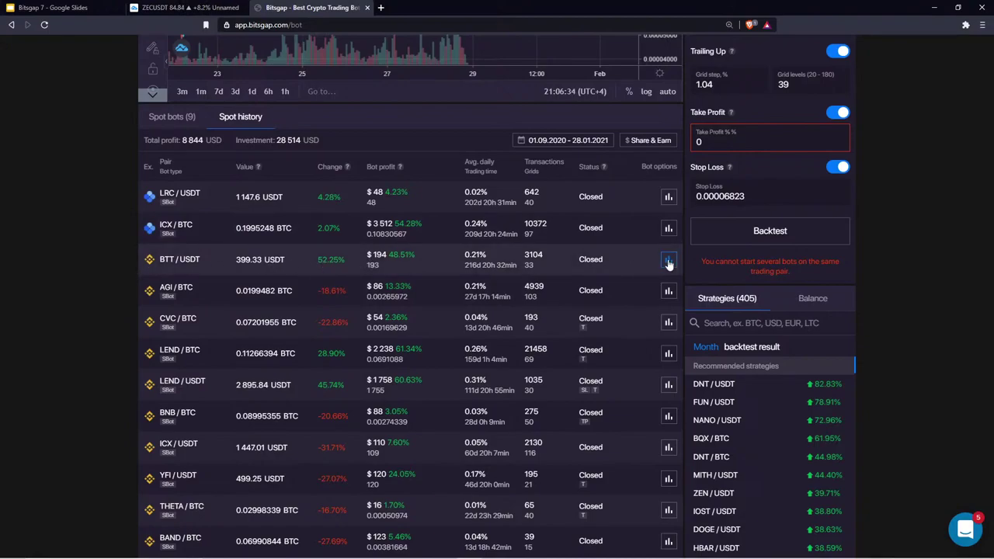
left_click(668, 262)
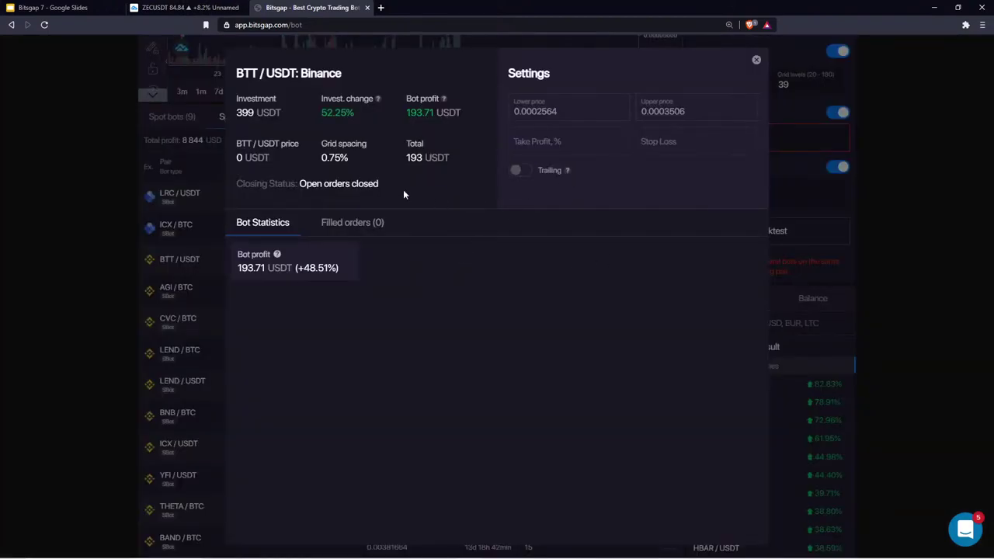
double_click(348, 155)
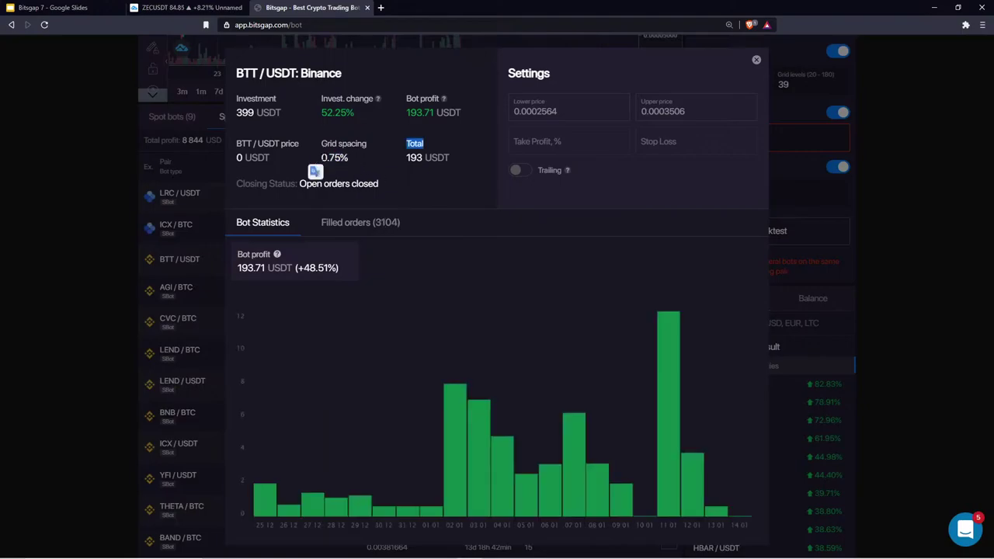
left_click(307, 142)
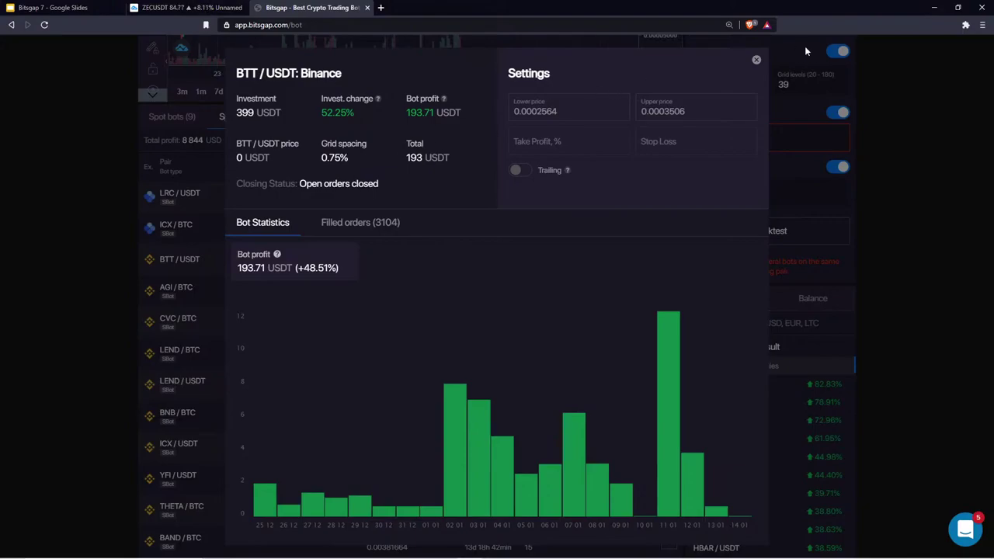
left_click(755, 60)
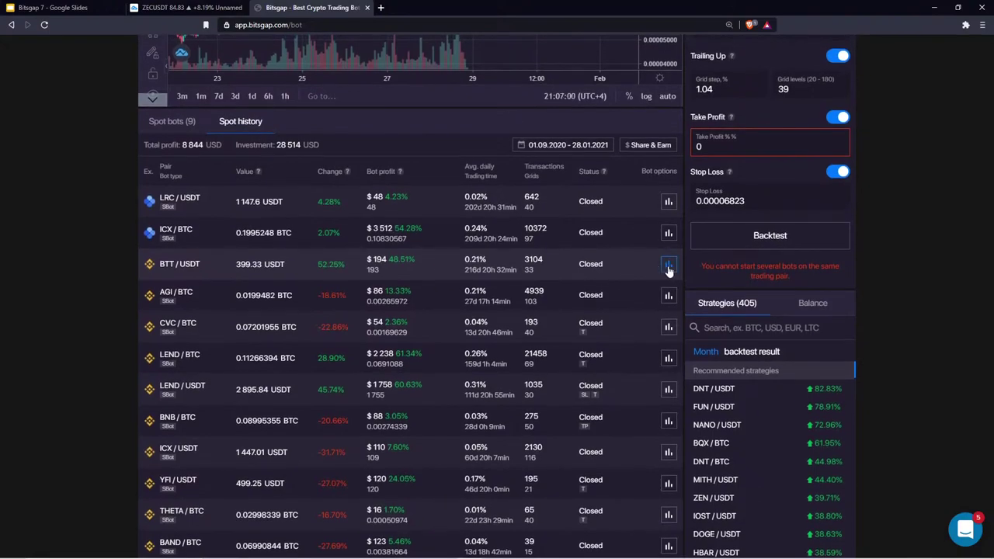
left_click(667, 267)
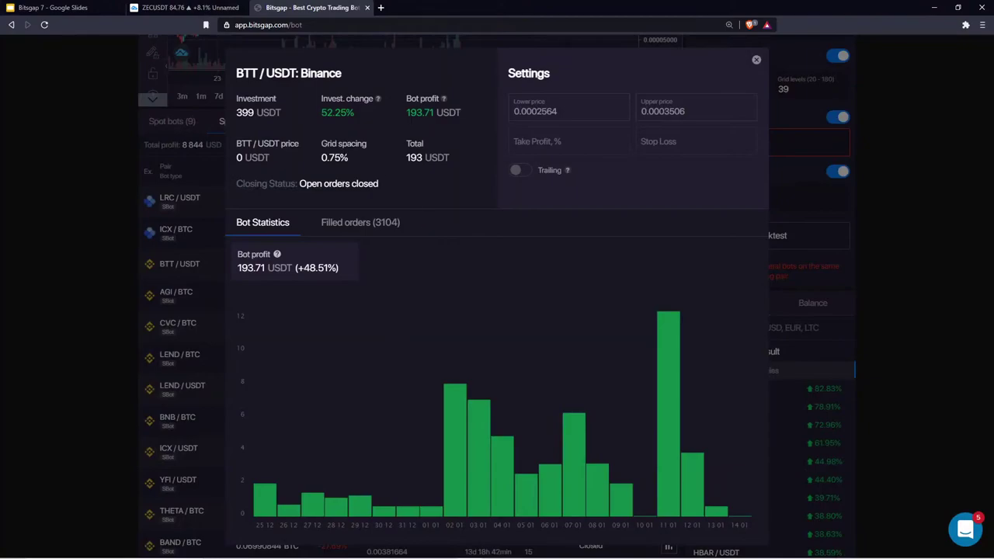
left_click_drag(350, 156, 423, 145)
left_click_drag(761, 58, 753, 63)
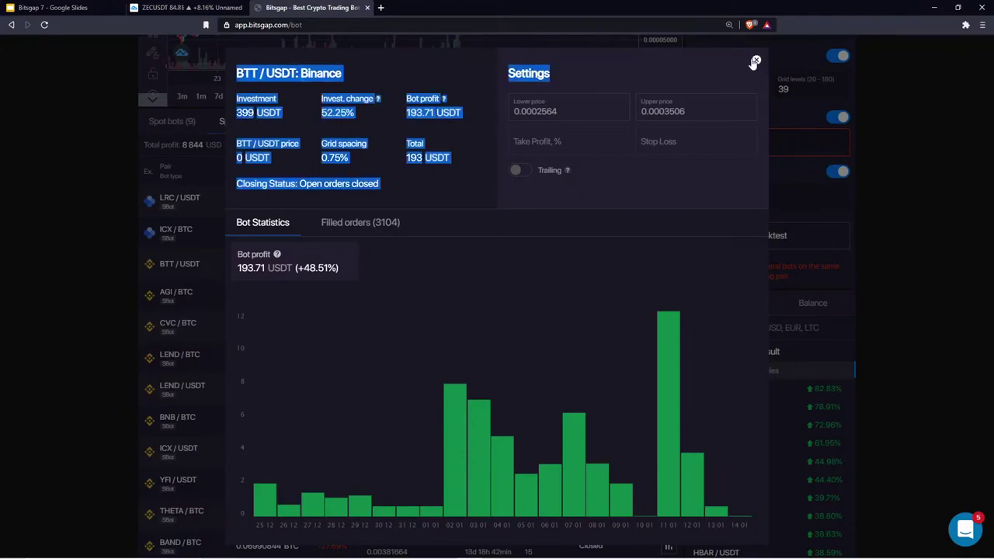
left_click(754, 62)
Step: Compare bot profit, average daily return, trading time and transactions across the closed bots in the spot history
scroll(410, 355, "down", 2)
scroll(410, 357, "up", 2)
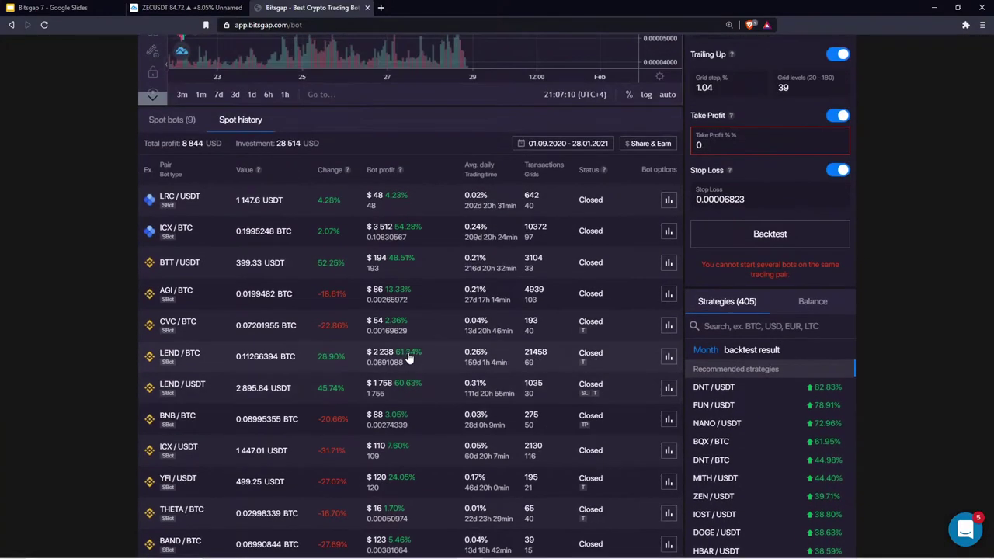
scroll(411, 357, "up", 1)
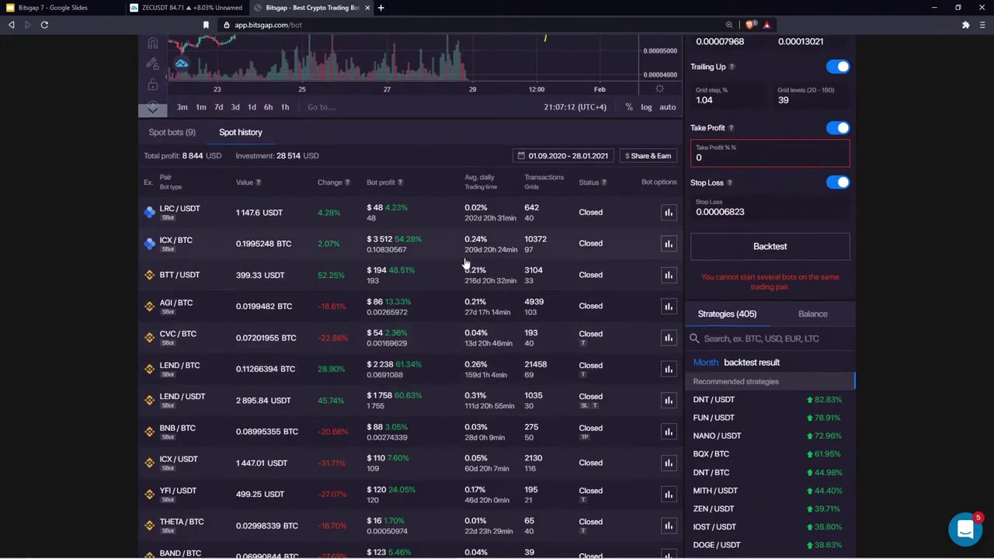
scroll(551, 290, "down", 2)
scroll(550, 291, "up", 2)
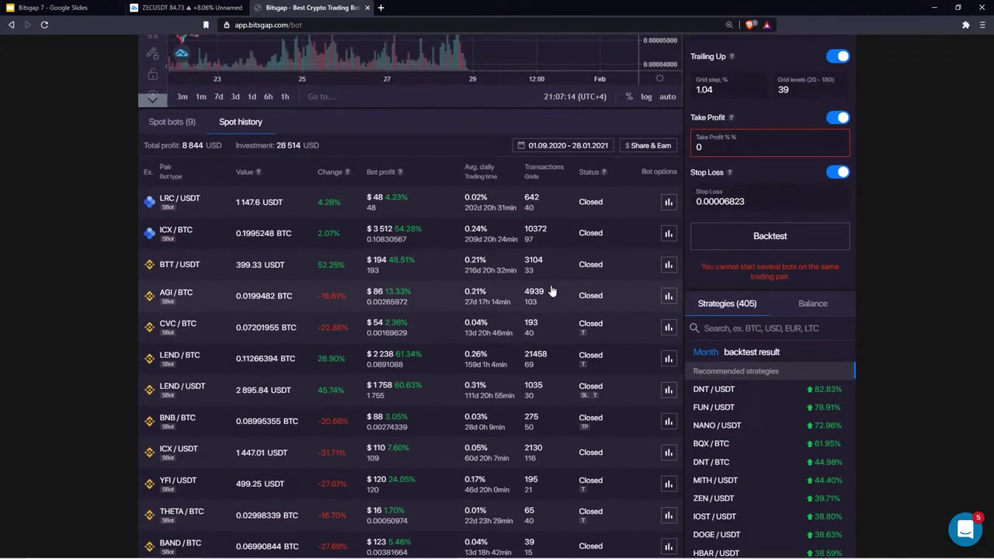
scroll(551, 290, "down", 1)
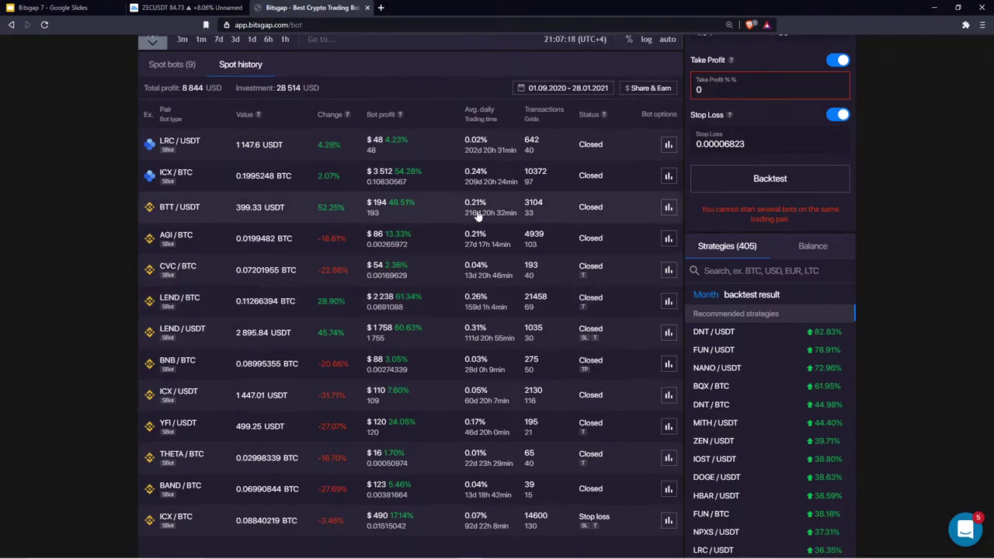
scroll(381, 169, "up", 2)
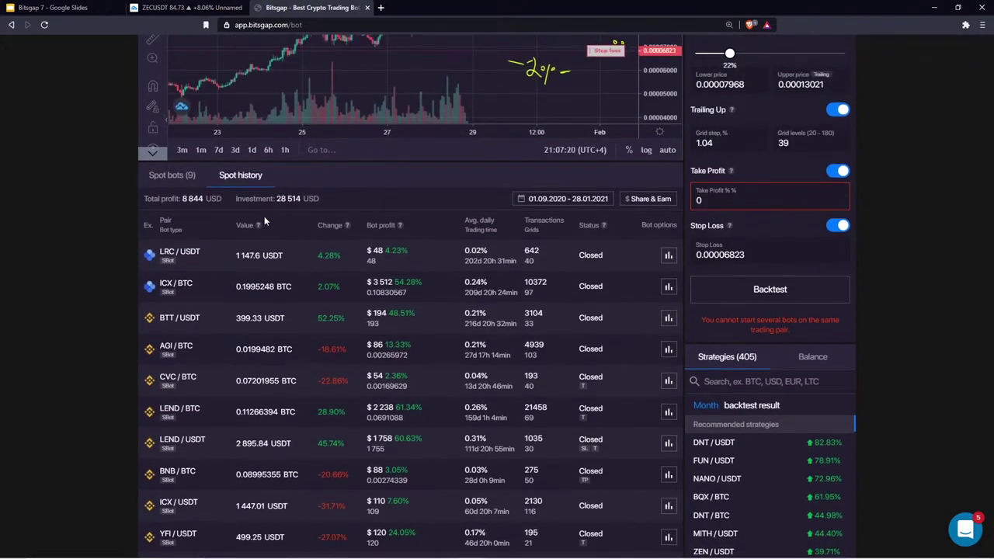
Step: Return to the list of active spot bots and look over their profit and status
scroll(457, 194, "up", 2)
scroll(457, 194, "up", 1)
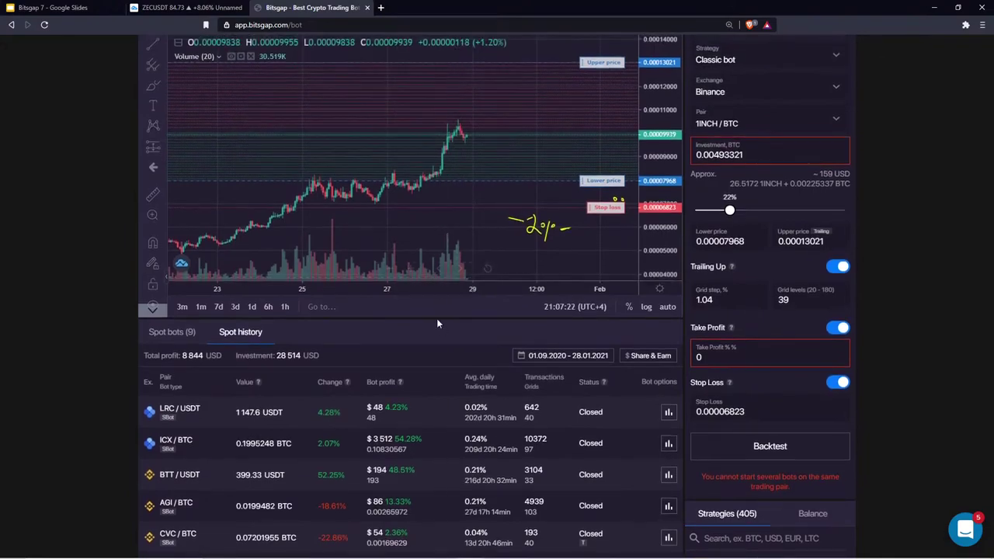
scroll(485, 310, "up", 1)
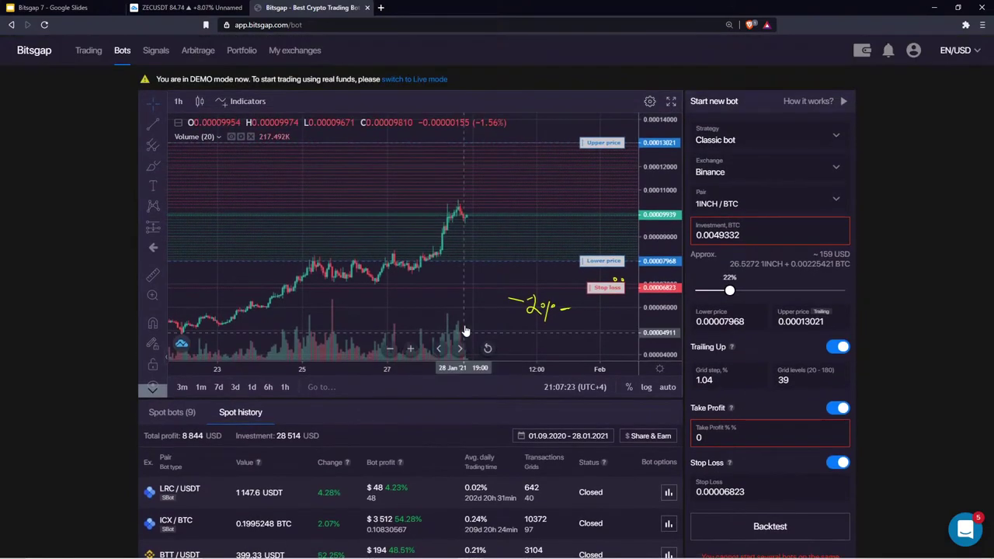
left_click(185, 412)
scroll(456, 307, "down", 3)
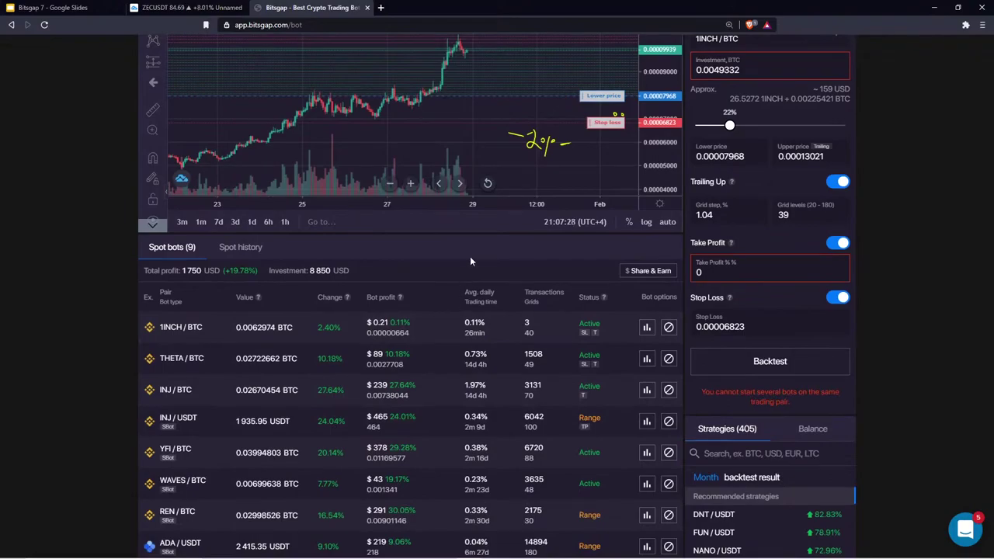
Step: Search the new bot's pairs for BTC/USDT and select BTC / USDT as its trading pair
scroll(470, 262, "up", 2)
left_click(769, 157)
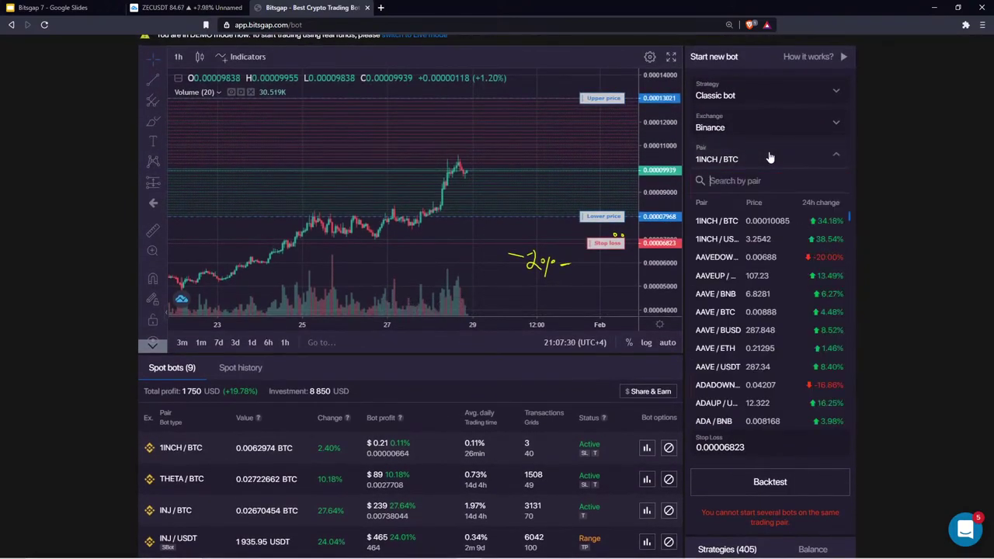
type("BTC")
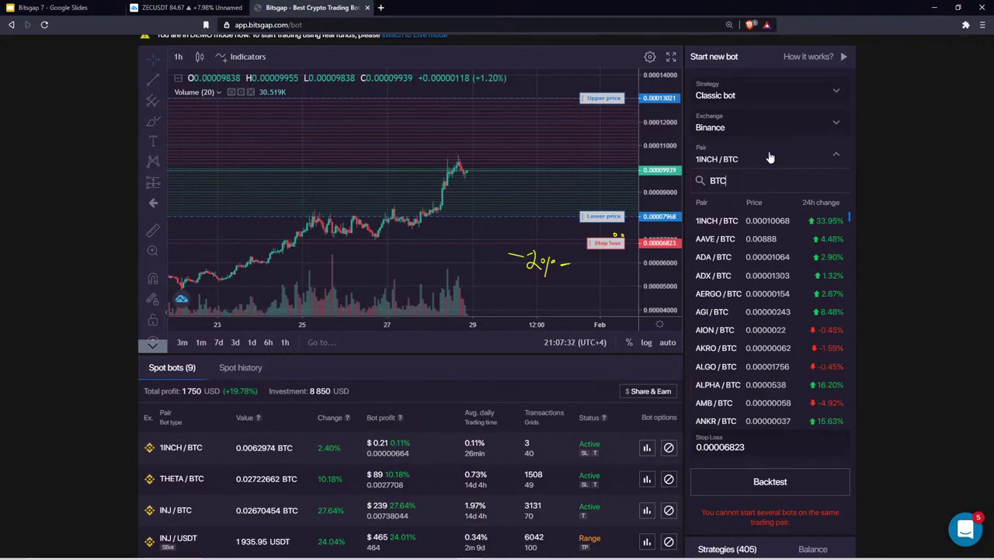
type("/USDT")
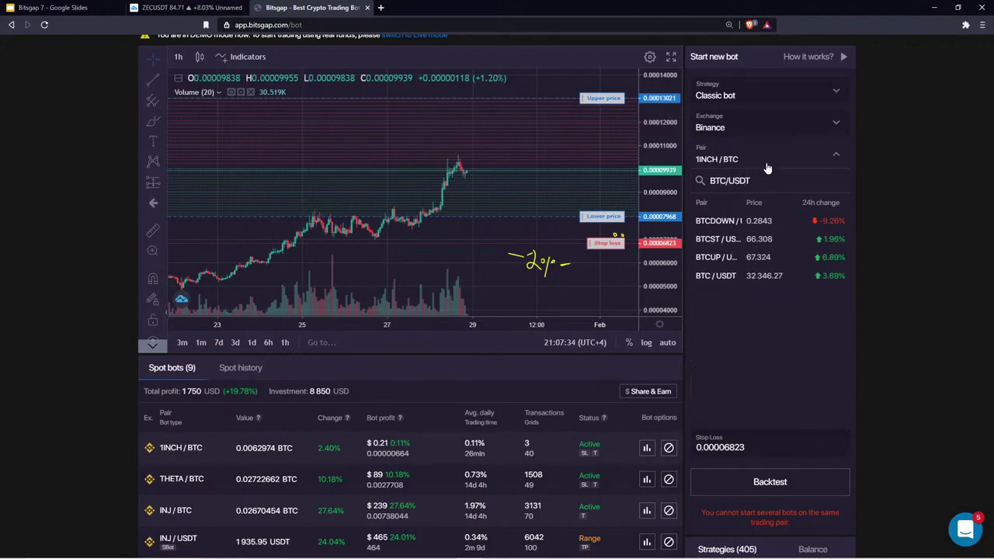
left_click(766, 279)
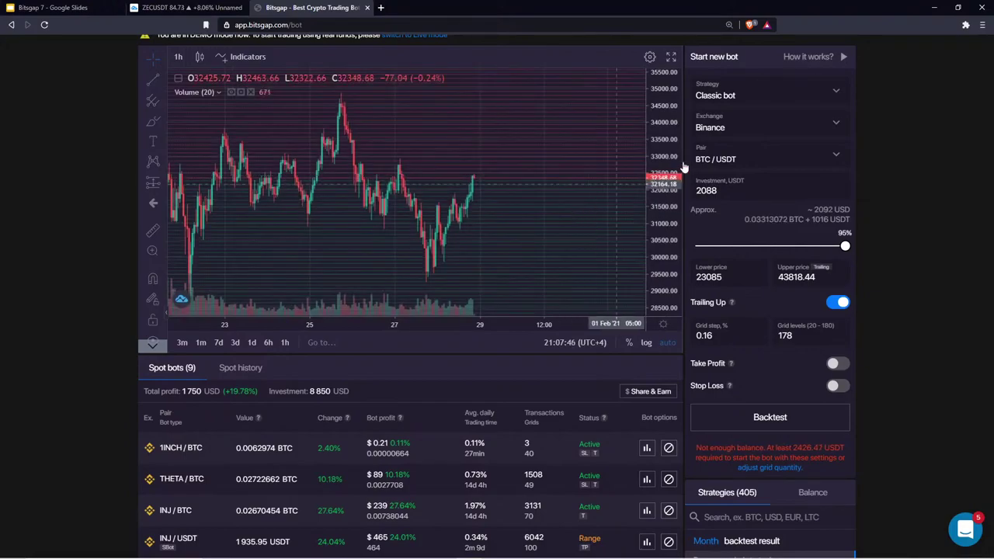
left_click(742, 158)
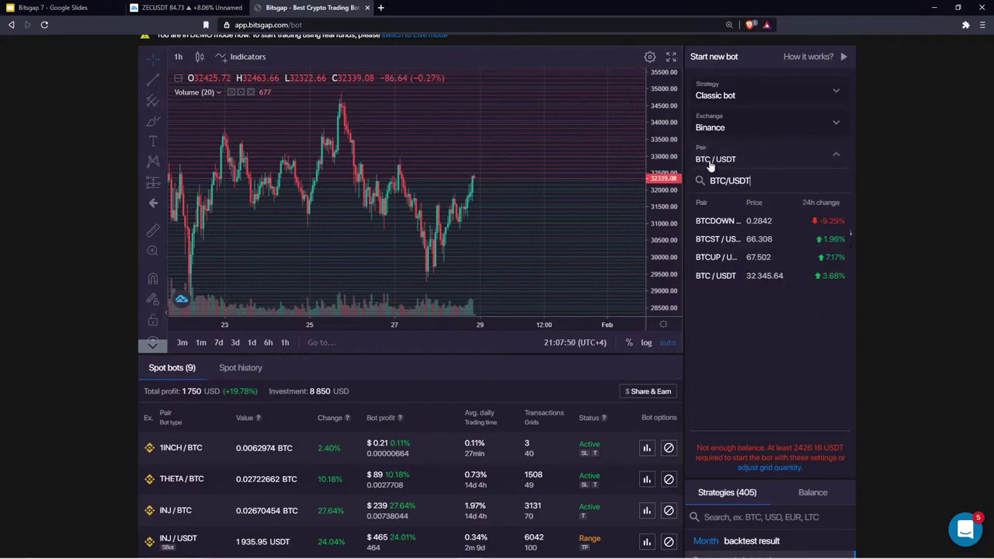
left_click(838, 157)
left_click(842, 157)
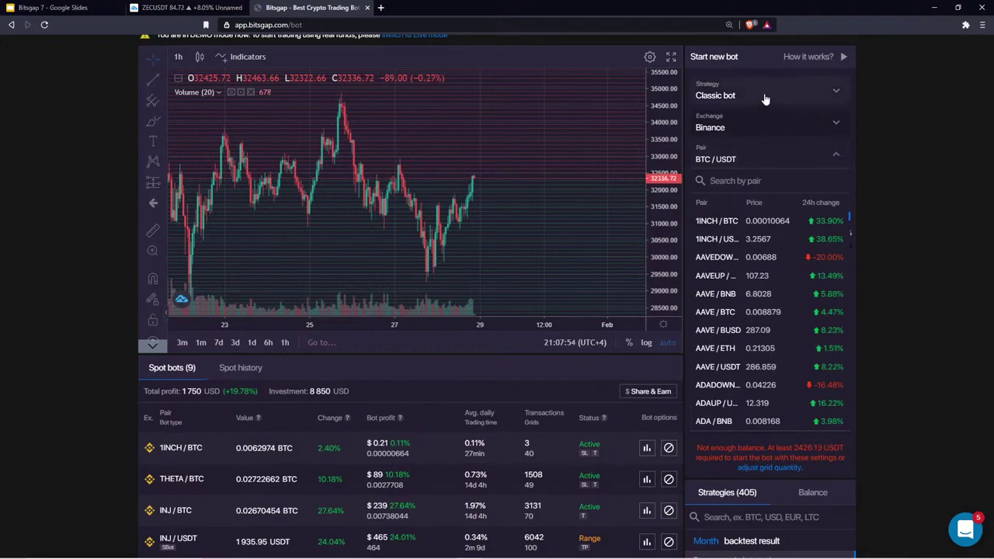
left_click(845, 155)
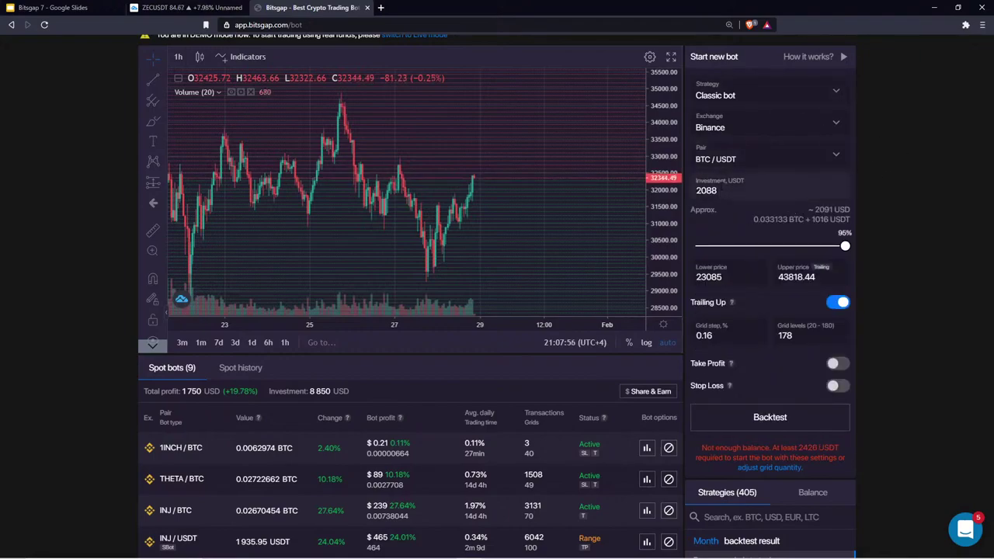
Step: Set the BTC/USDT classic bot's investment to 1000 USDT and its grid levels to 100
right_click(693, 189)
left_click(728, 190)
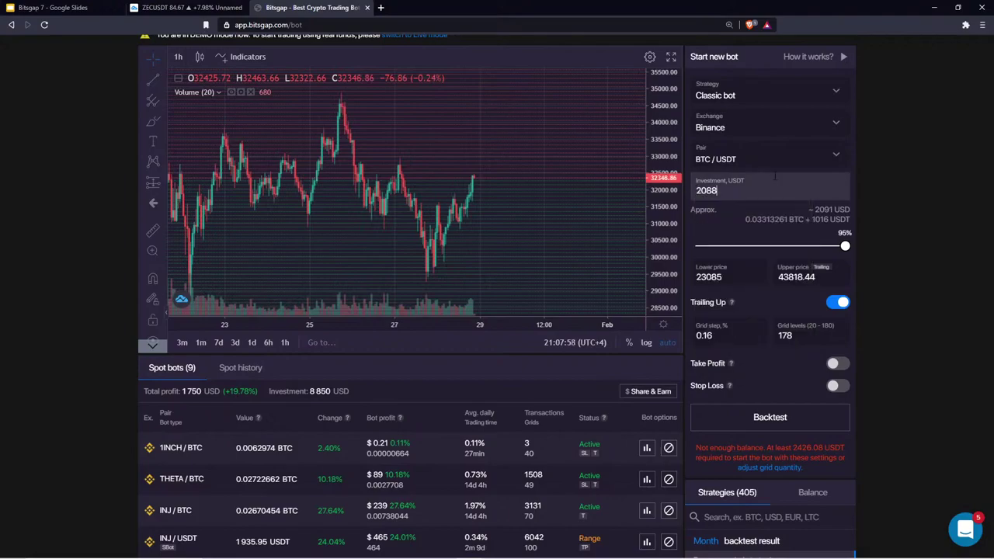
key("ctrl+a")
type("1000")
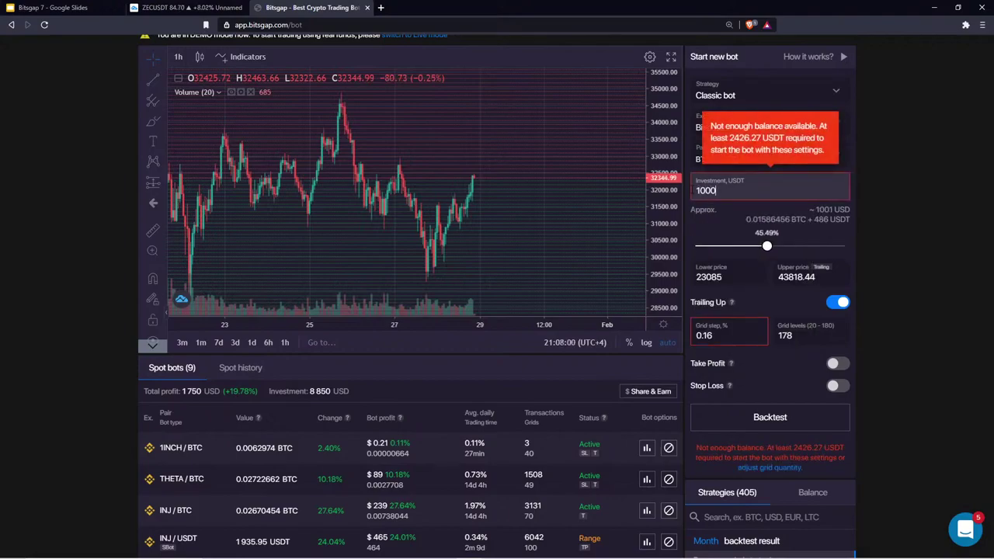
left_click(718, 330)
left_click_drag(793, 335, 770, 336)
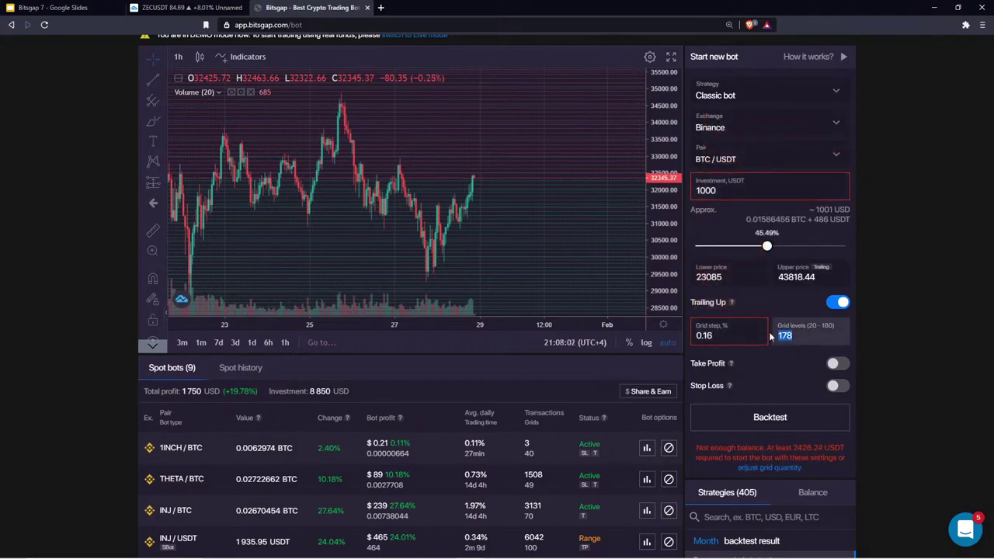
type("100")
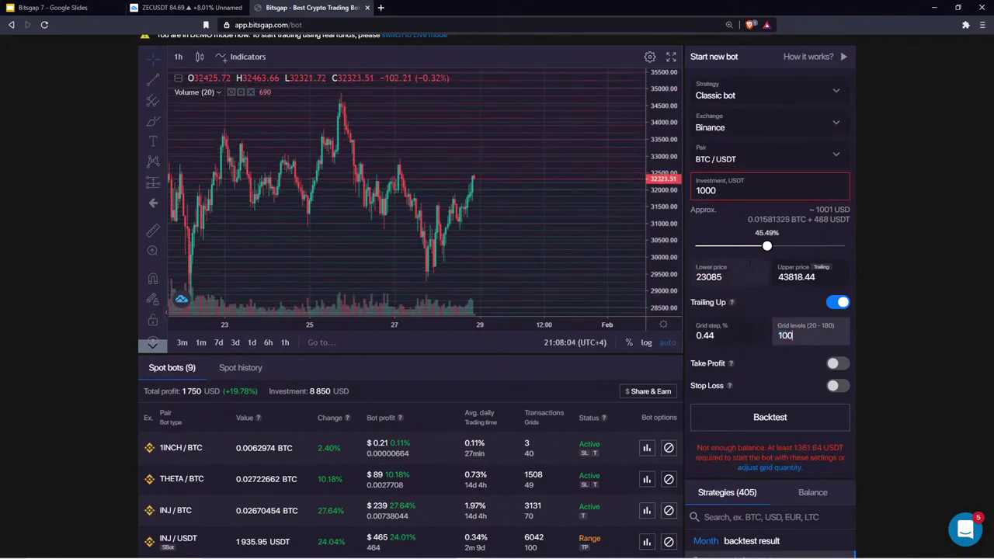
Step: Search the new bot's pairs for BTC/USDC and select BTC / USDC as its trading pair
left_click(772, 151)
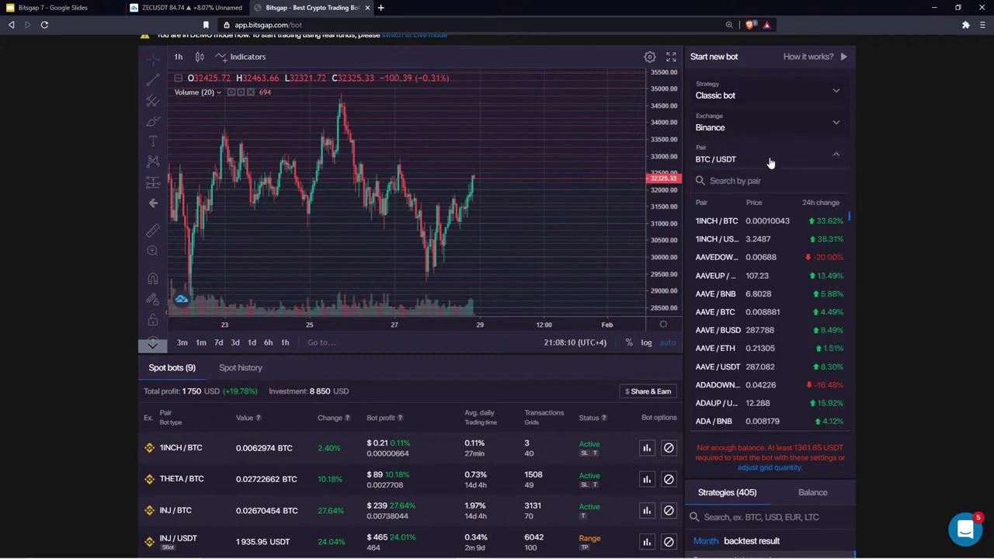
type("BTC")
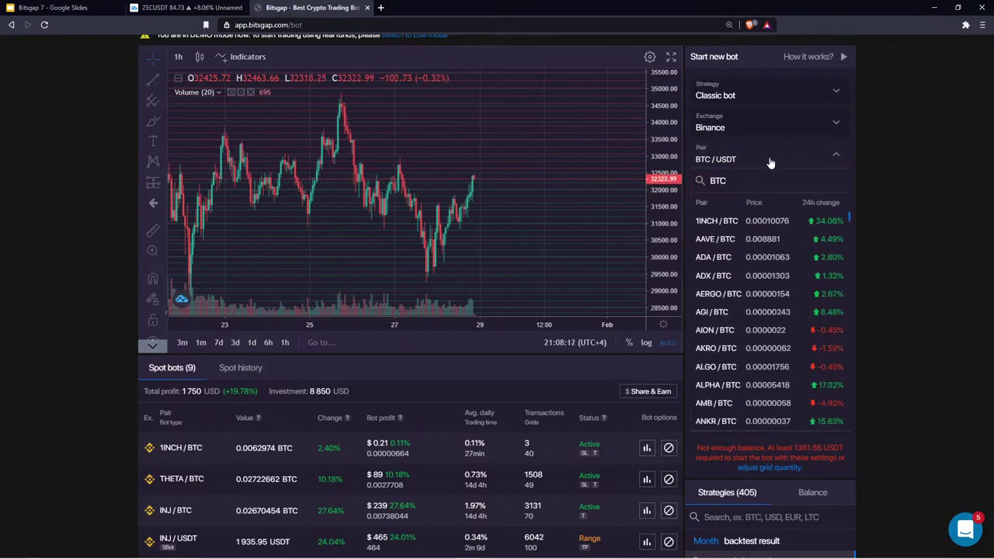
type("/USDC")
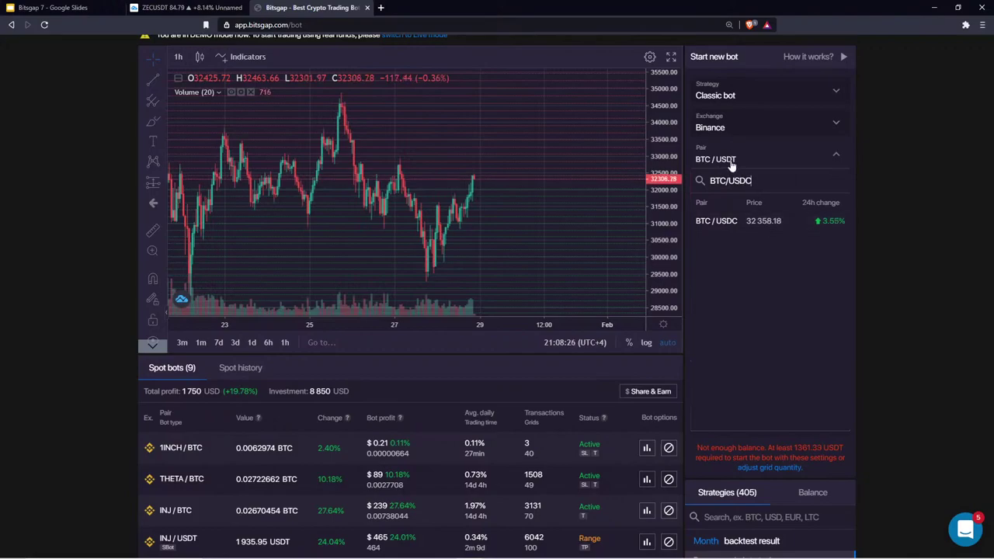
left_click(757, 225)
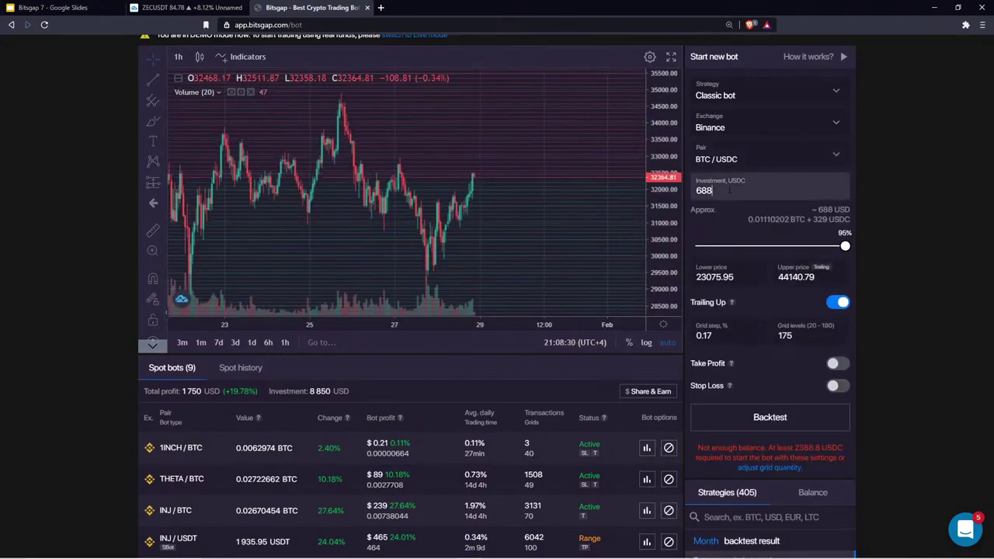
Step: Set the BTC/USDC classic bot's investment to 1000 USDC and its grid levels to 35
left_click_drag(728, 190, 694, 190)
type("1000")
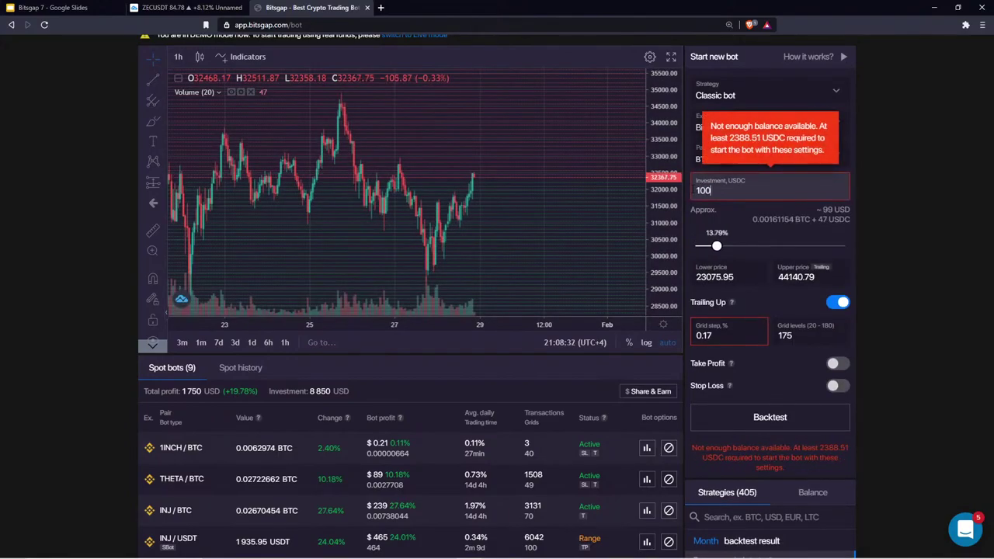
double_click(784, 335)
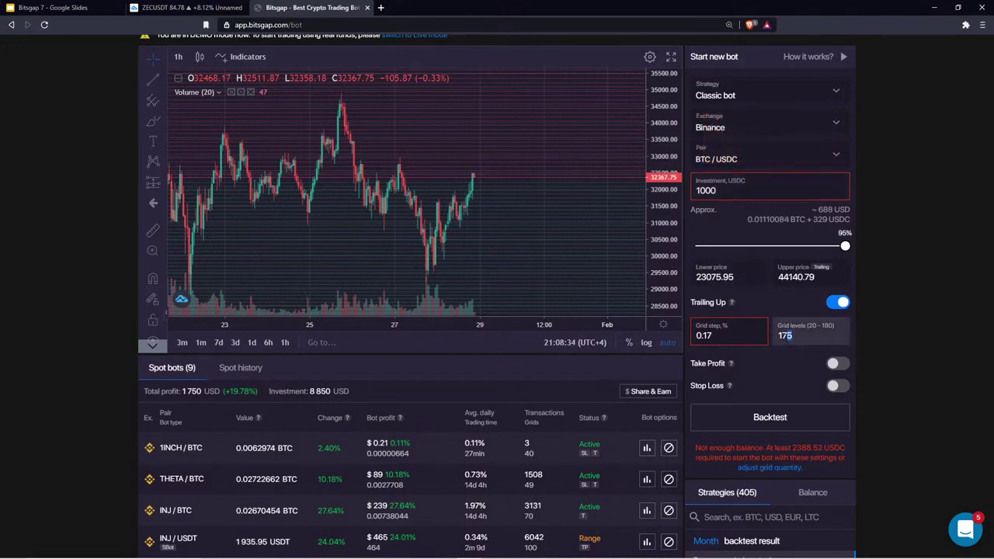
type("35")
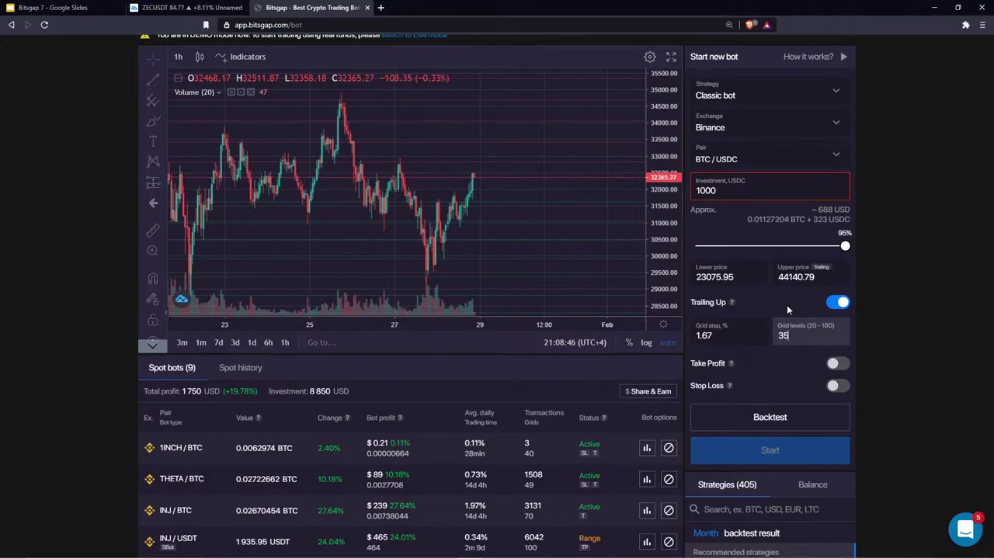
Step: Change the pair search to BTC/TUSD and select BTC / TUSD as the bot's trading pair
left_click(748, 156)
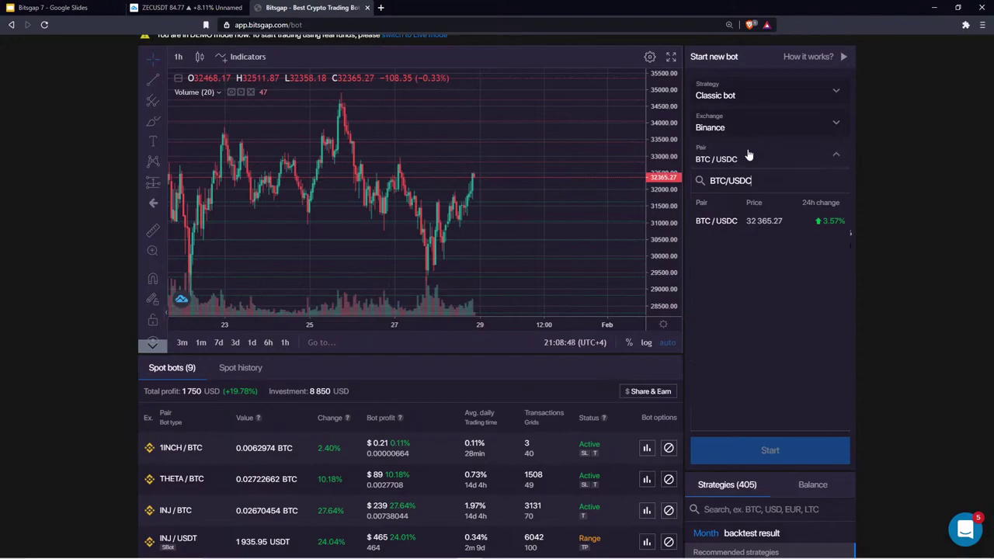
key("BackSpace")
key("BackSpace")
key("BackSpace")
key("BackSpace")
type("TUSD")
left_click(742, 222)
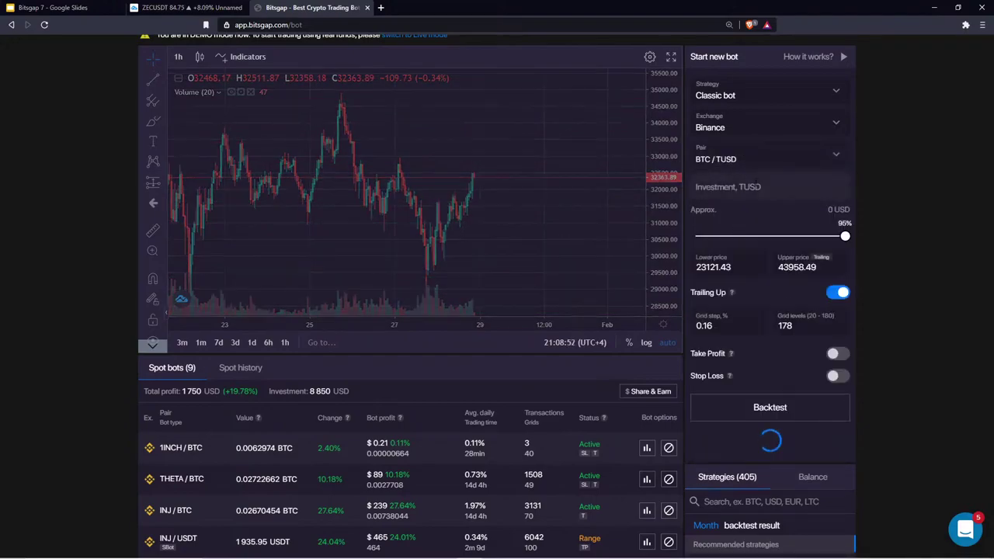
Step: Set the BTC/TUSD classic bot's investment to 1000 TUSD and its grid levels to 60
left_click_drag(754, 189, 664, 187)
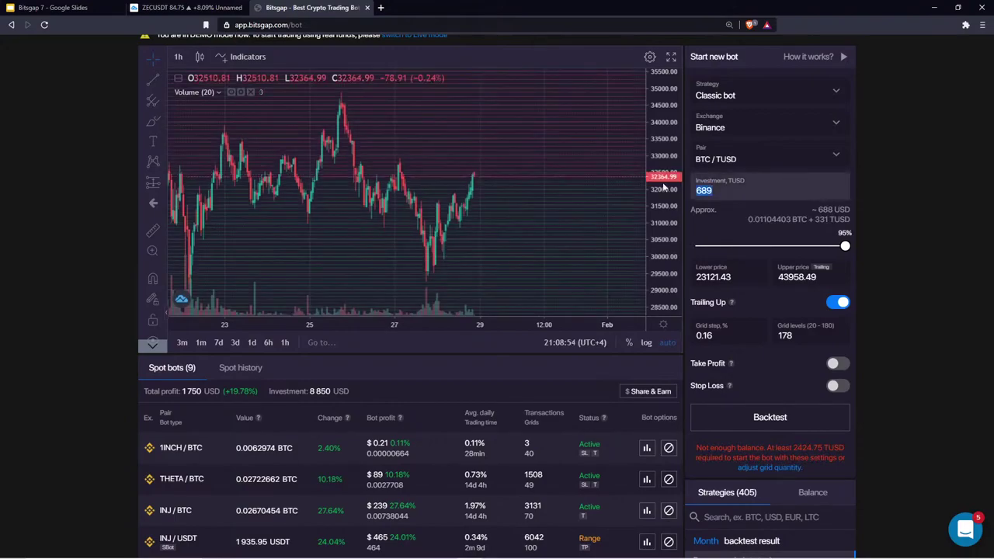
type("1000")
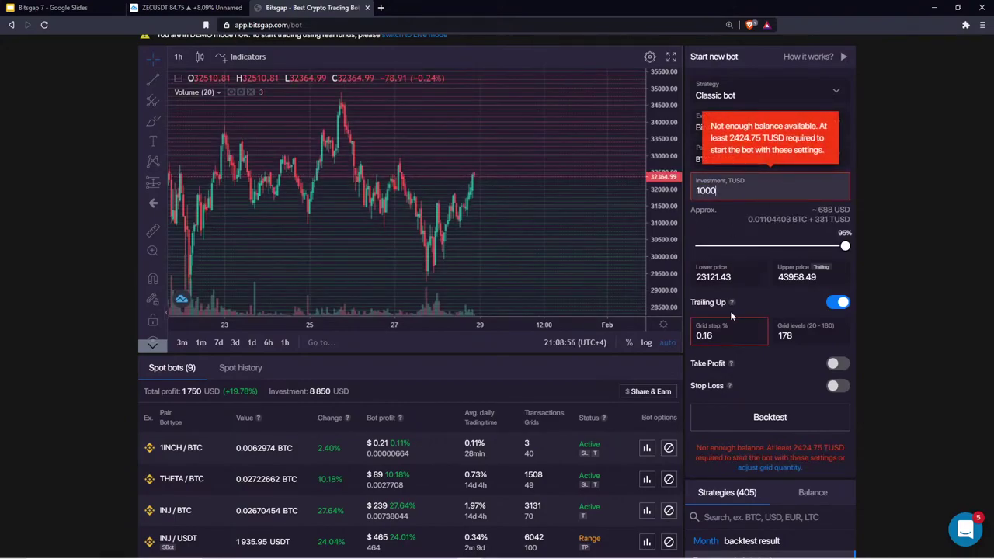
double_click(802, 337)
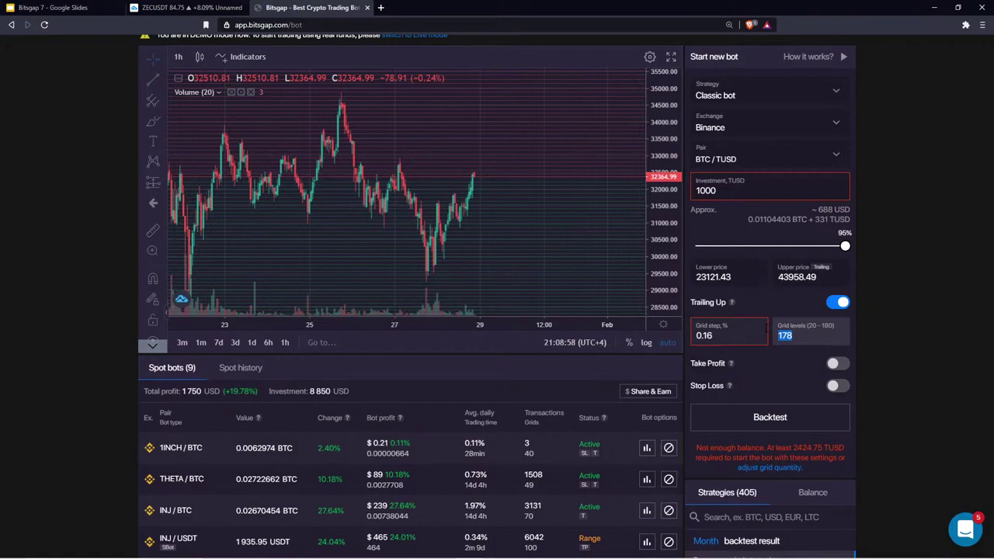
type("60")
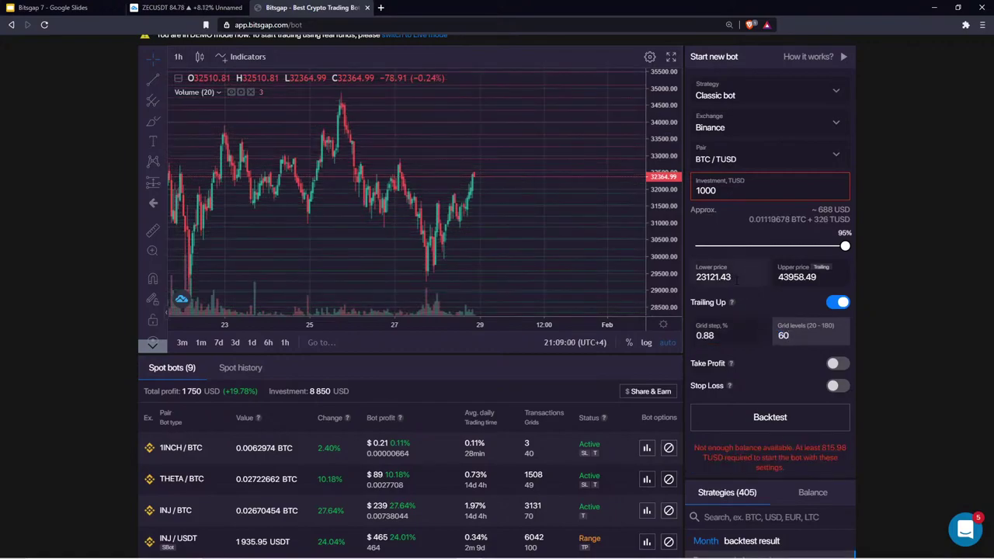
Step: Turn off Trailing Up for the BTC/TUSD bot and examine its grid lines across the full price range
left_click_drag(665, 119, 669, 135)
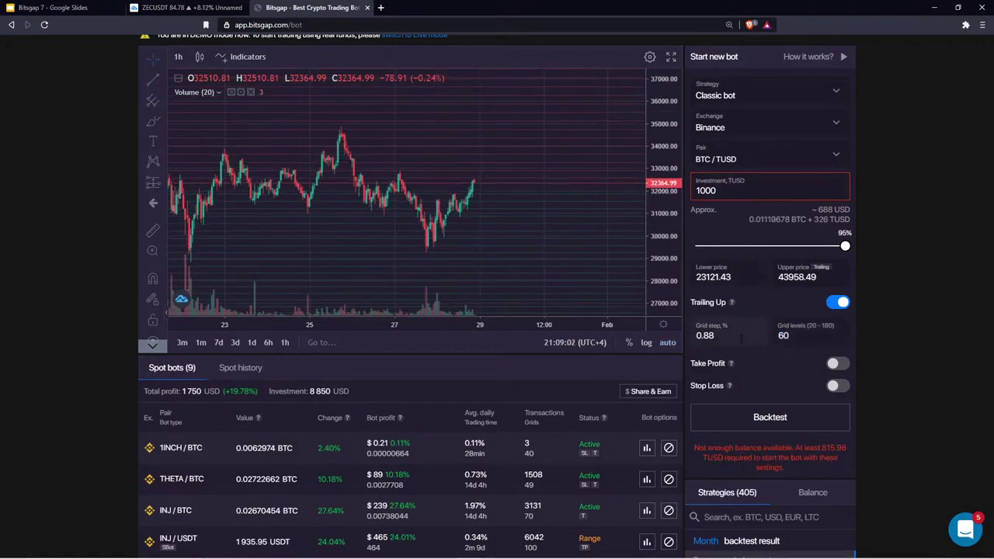
left_click(837, 303)
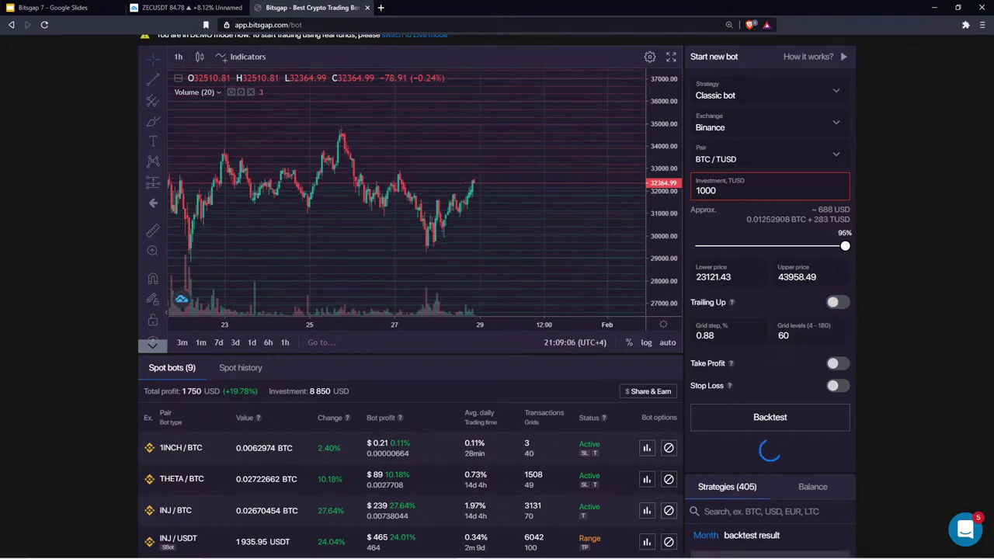
left_click_drag(653, 180, 654, 192)
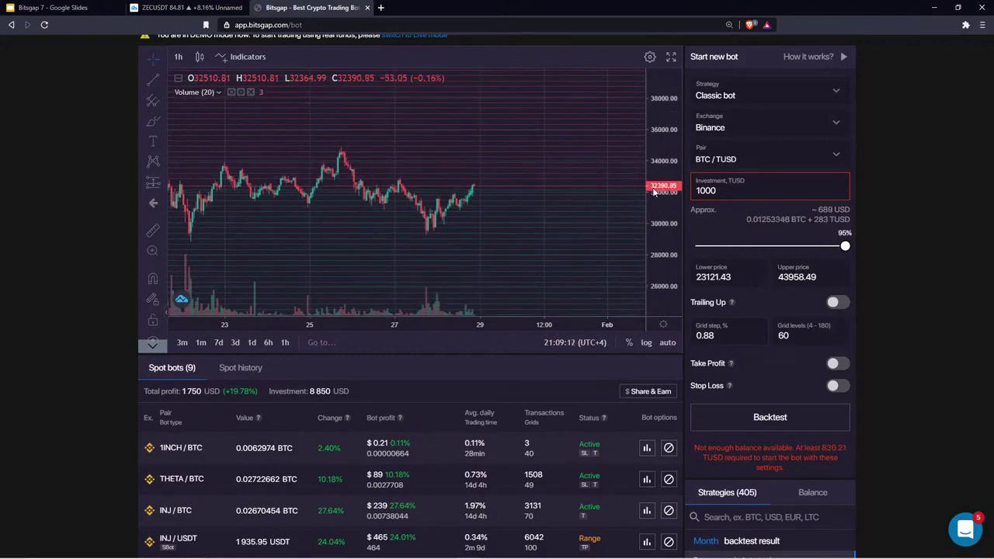
Step: Look at the Demo mode switch among the account options and close them again
scroll(889, 204, "up", 2)
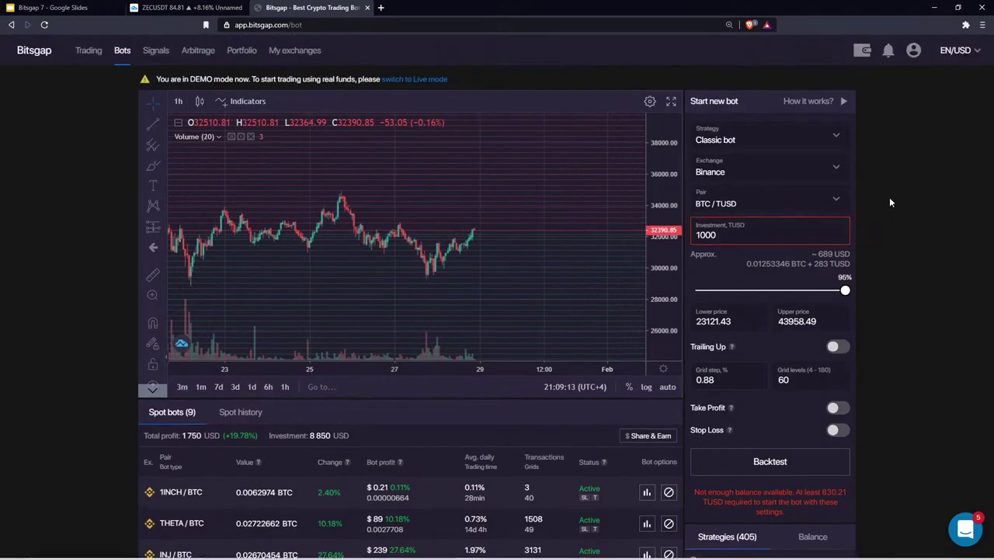
left_click(914, 51)
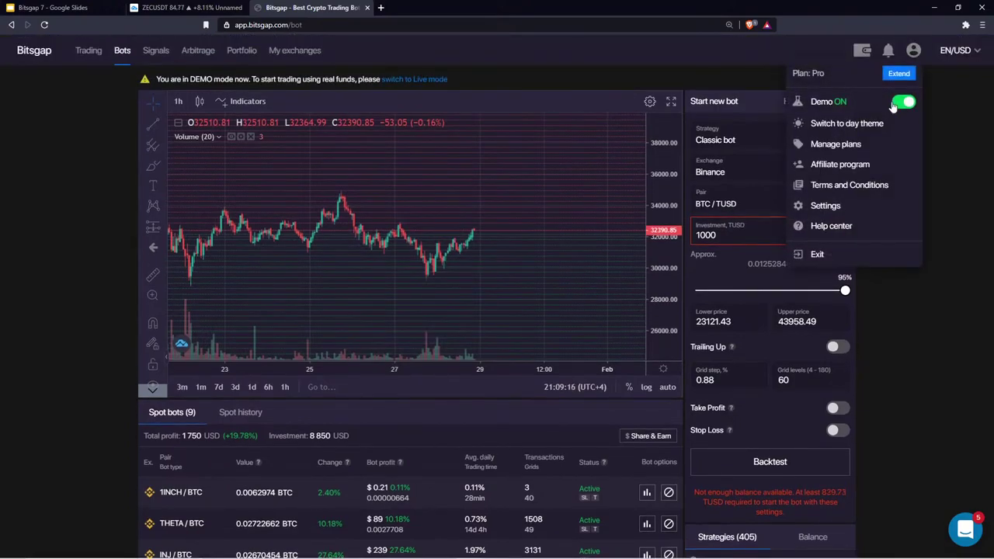
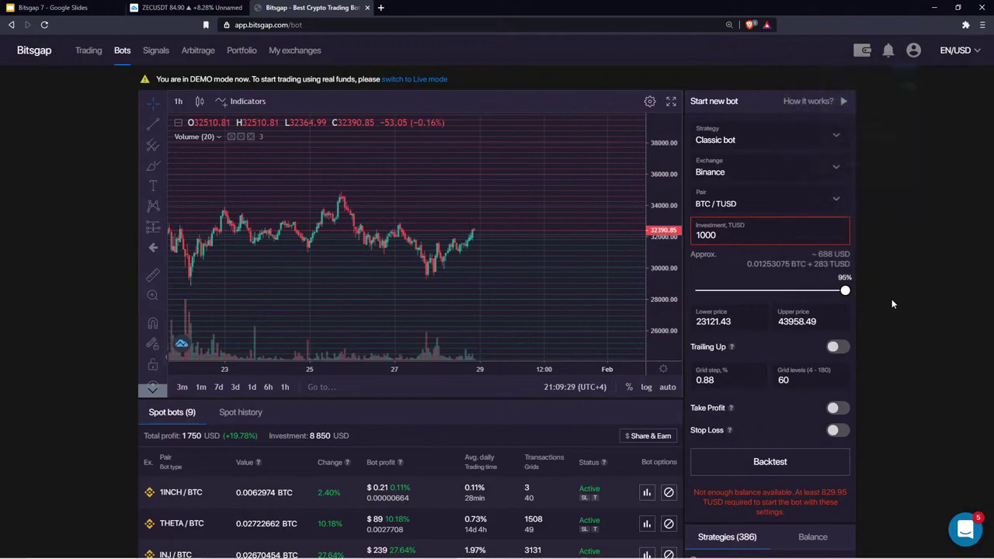
scroll(891, 303, "down", 1)
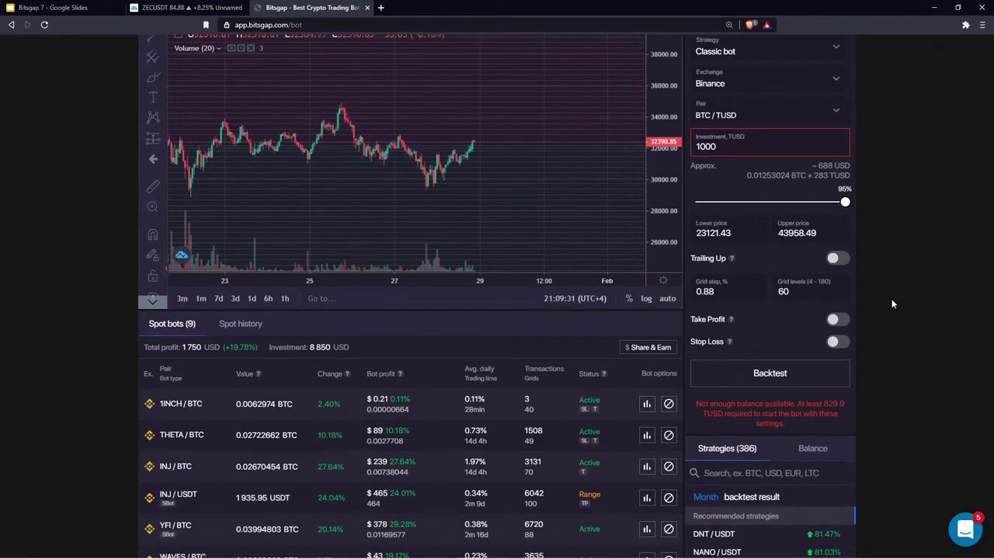
scroll(891, 304, "up", 1)
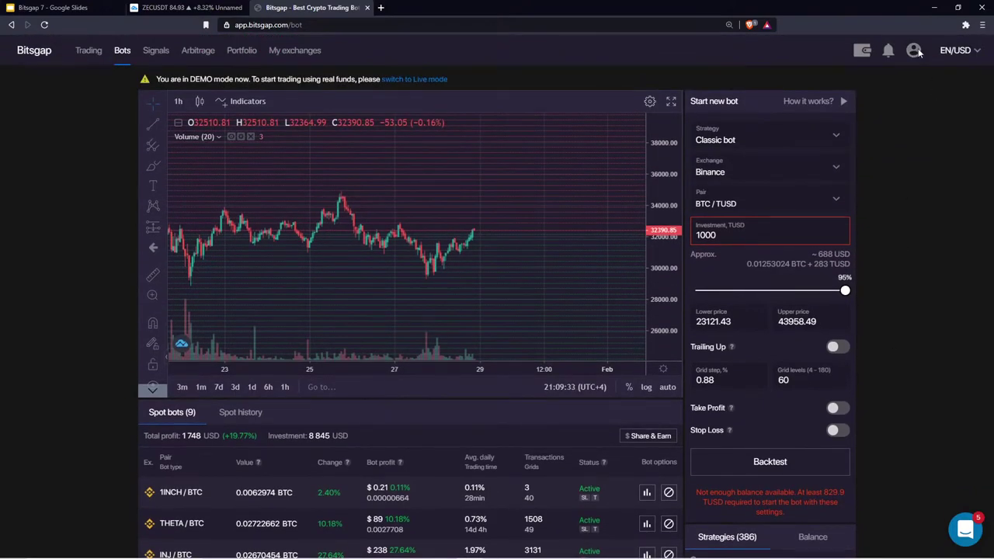
left_click(913, 50)
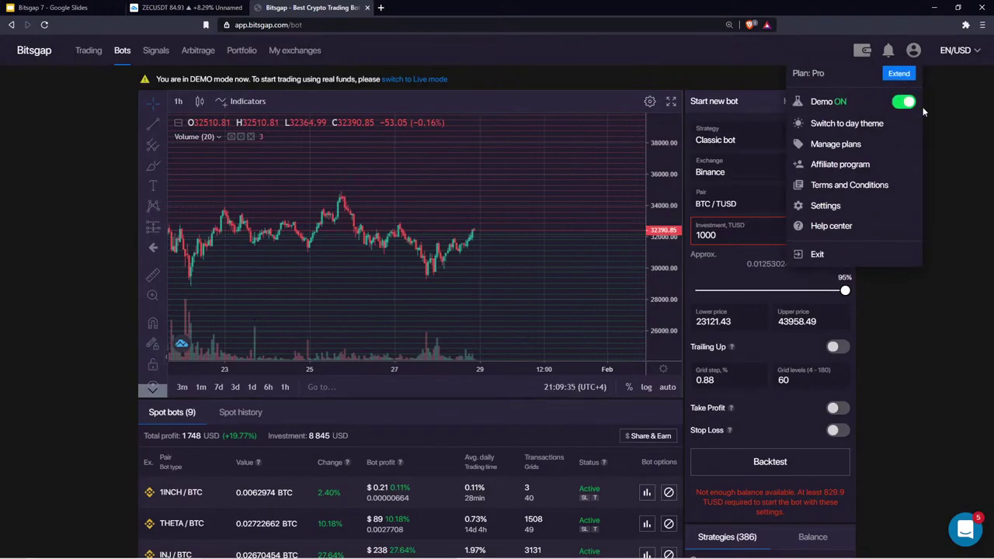
left_click(935, 113)
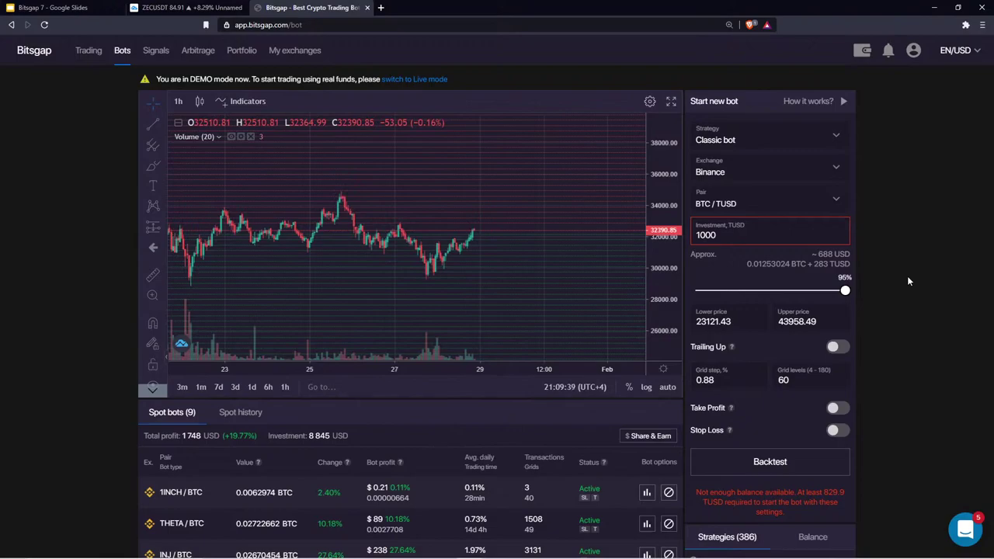
Step: Examine the active spot bots' profit, average daily return and status alongside the new bot's settings and the recommended strategies
scroll(906, 276, "down", 4)
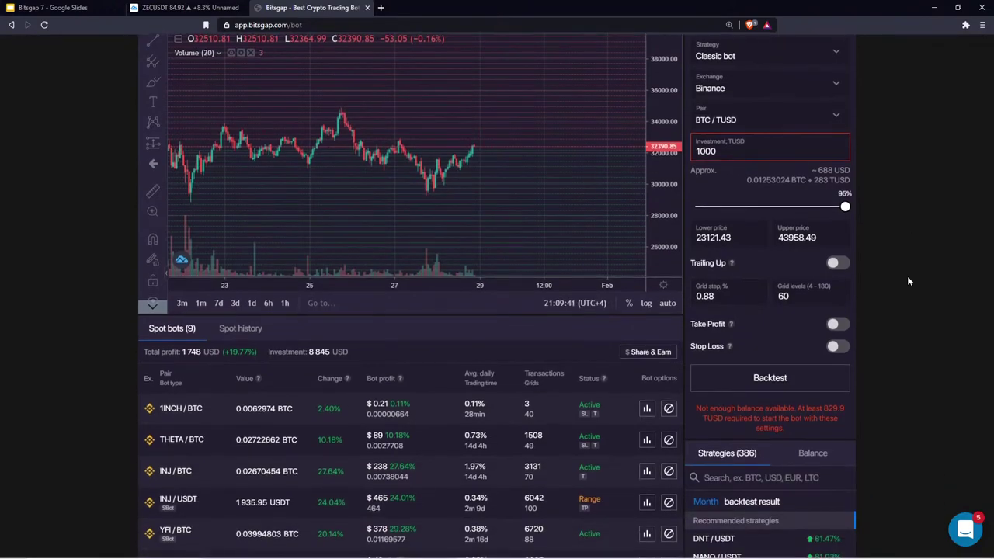
scroll(907, 276, "up", 4)
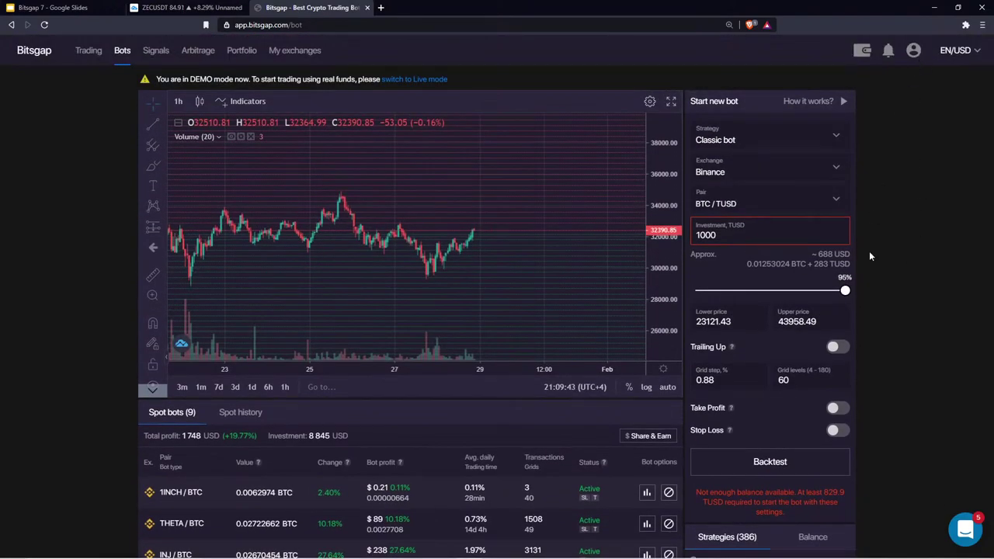
scroll(868, 251, "down", 2)
scroll(869, 250, "down", 2)
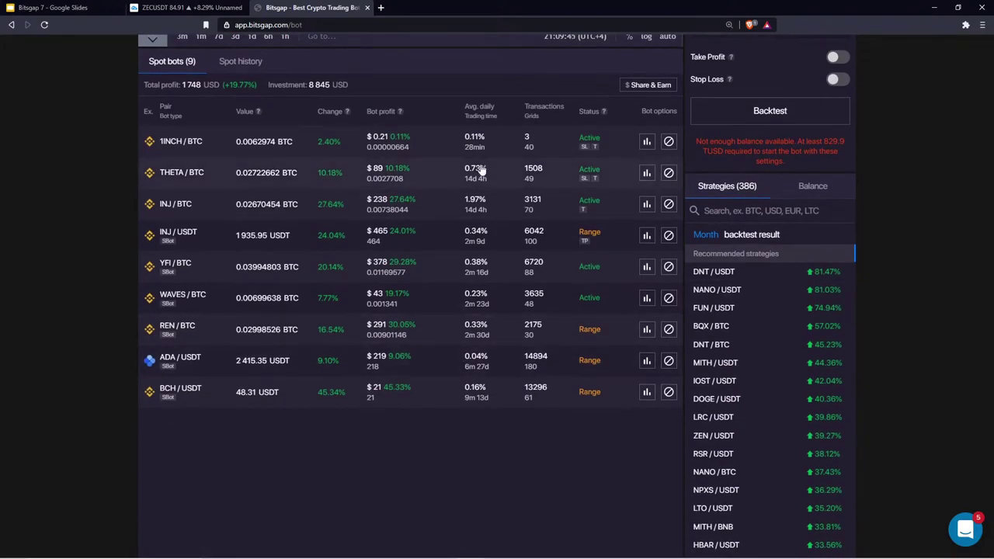
scroll(741, 195, "up", 2)
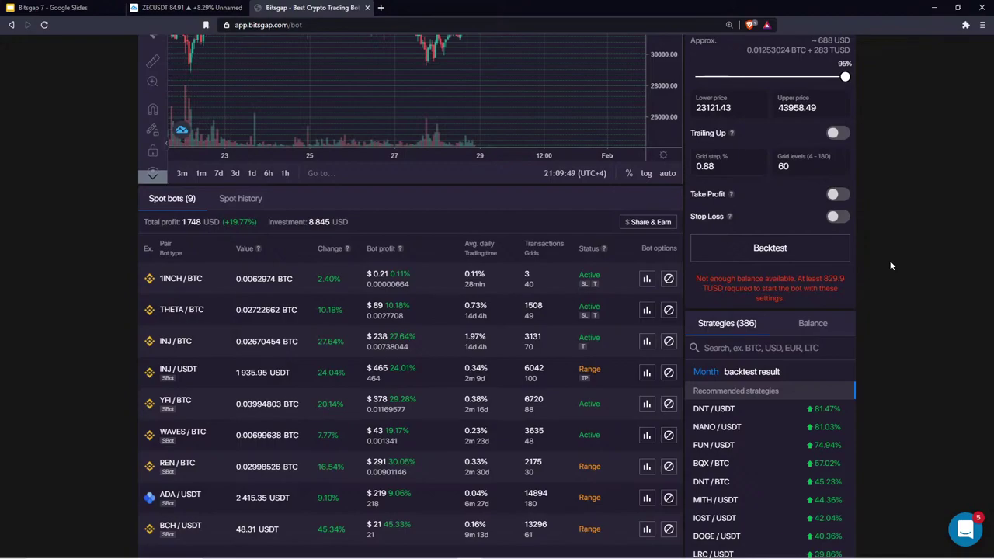
scroll(890, 266, "up", 3)
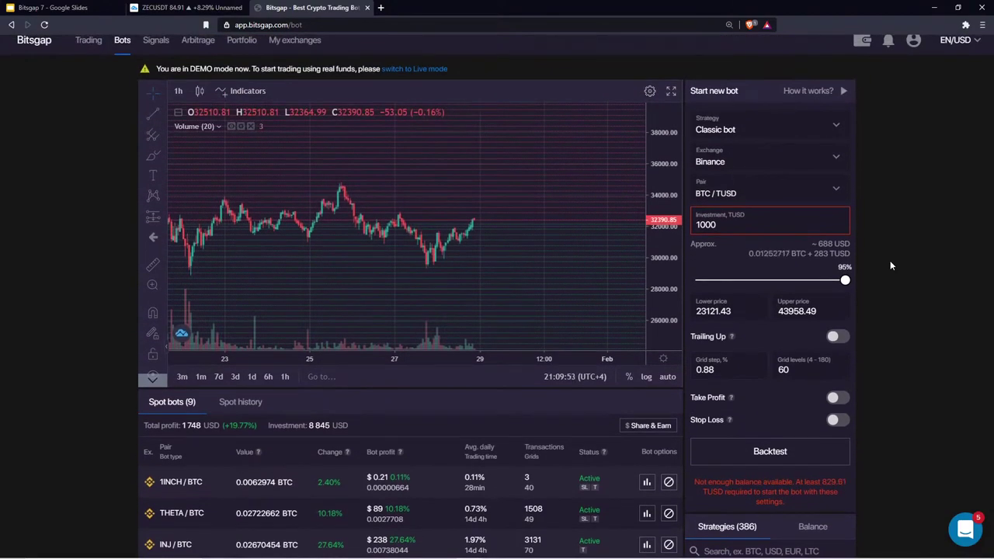
scroll(890, 265, "up", 1)
scroll(890, 265, "down", 3)
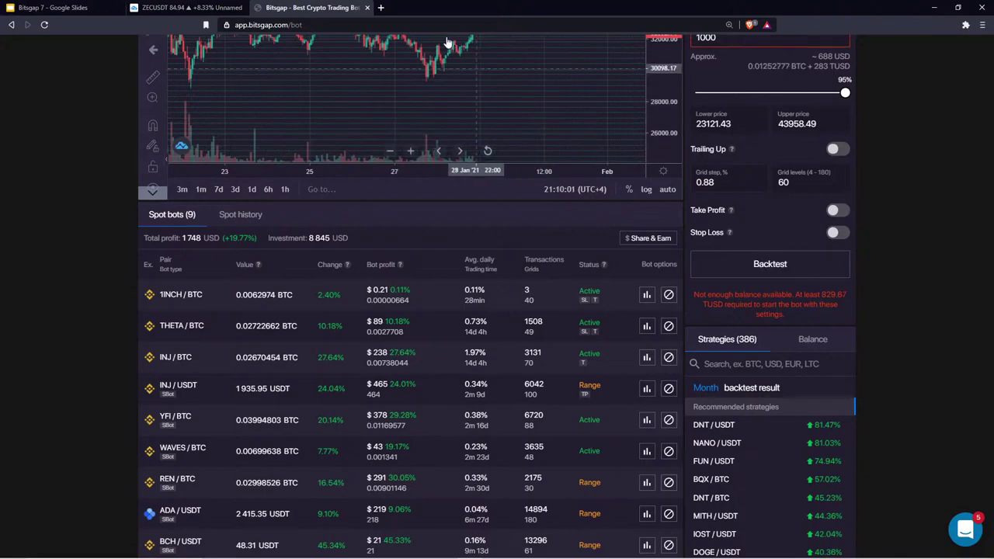
Step: Open the bitsgap.com home page in a new browser tab
left_click(380, 8)
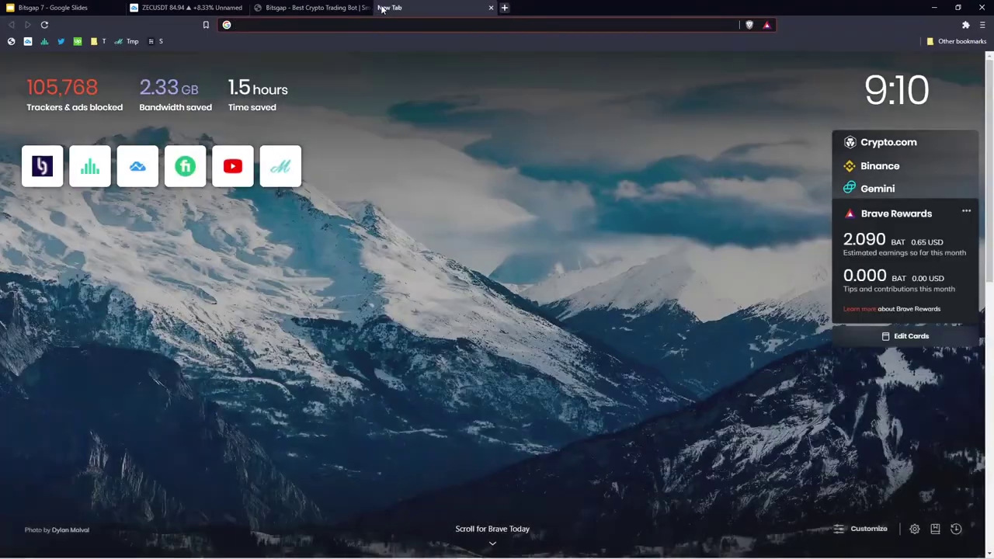
type("bitsg")
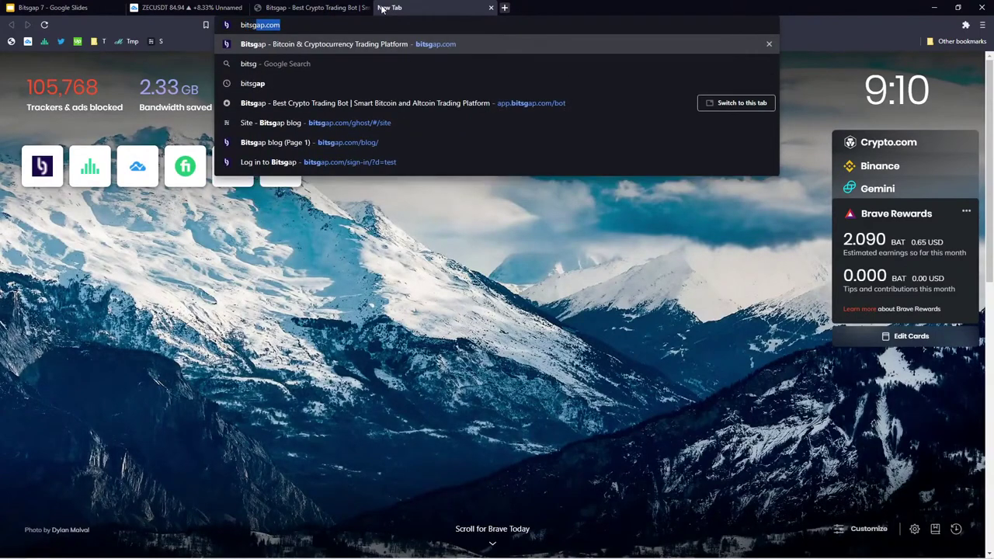
key("Return")
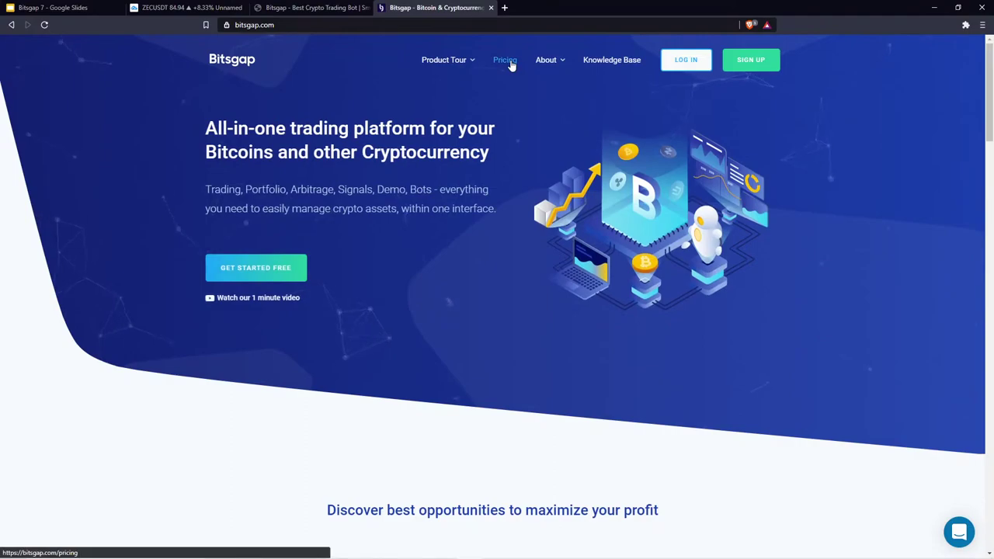
Step: Go to the Bitsgap blog and open its Trading Bot article category
mouse_move(548, 65)
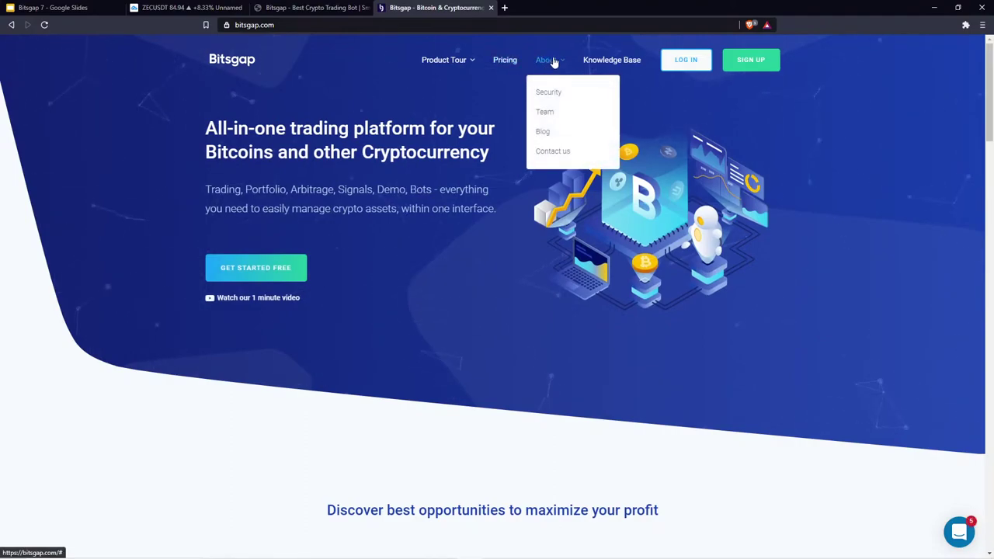
left_click(545, 132)
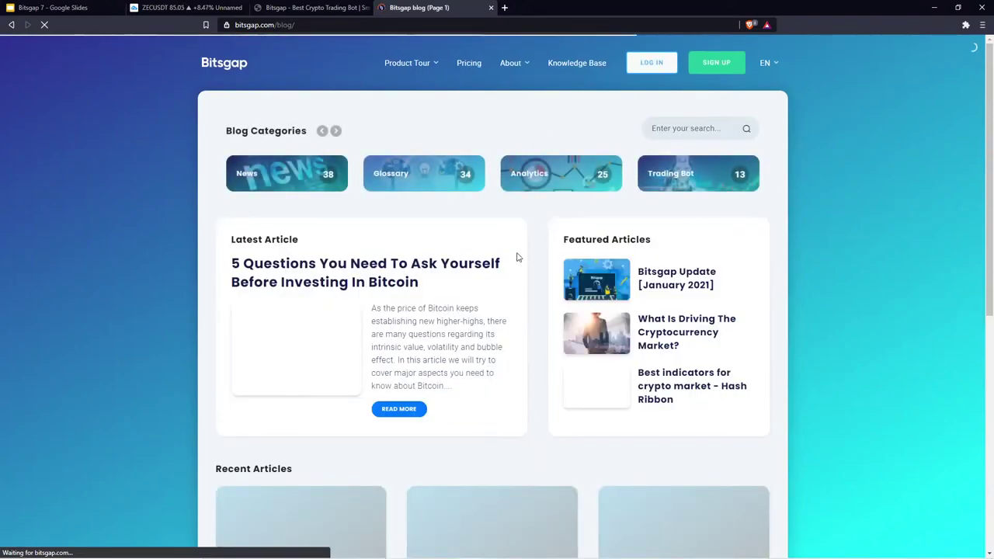
left_click(680, 173)
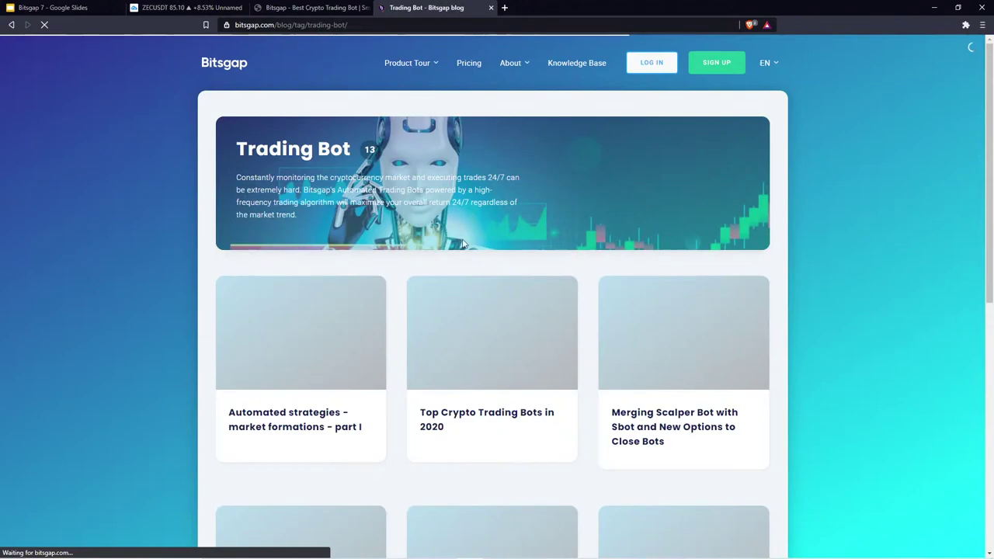
Step: Open the "Automated strategies - market formations - part I" article and go to its Rising channel section
scroll(463, 244, "down", 1)
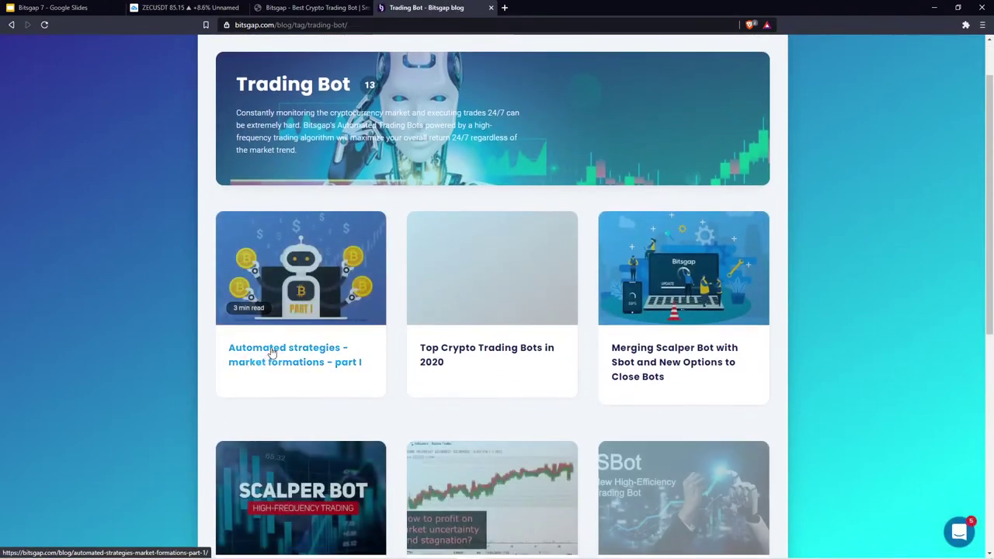
left_click(333, 351)
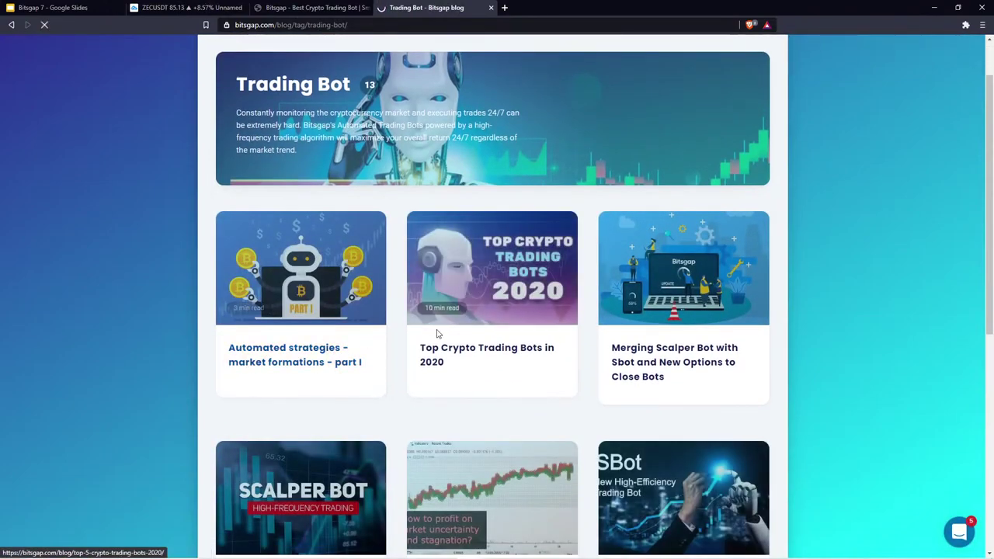
scroll(378, 248, "down", 10)
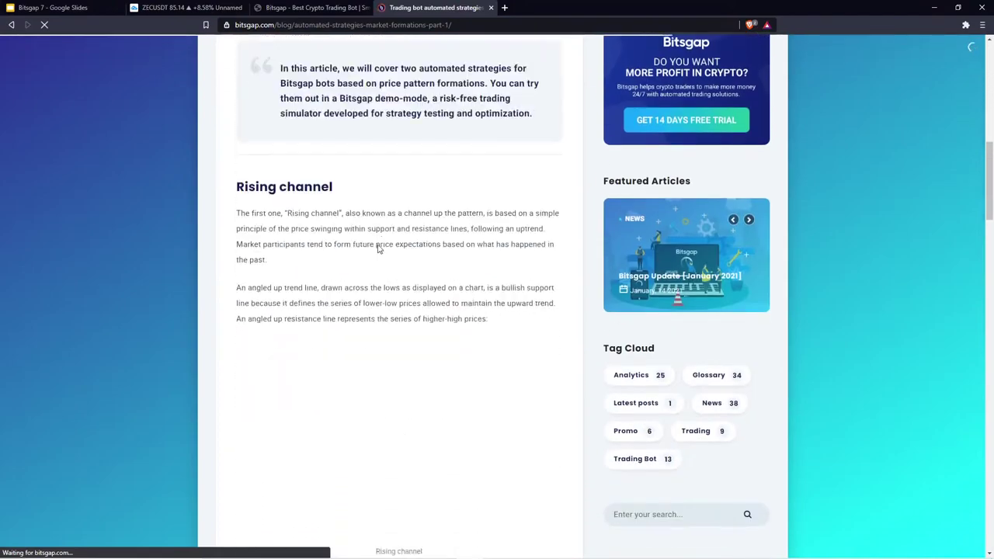
scroll(378, 249, "up", 10)
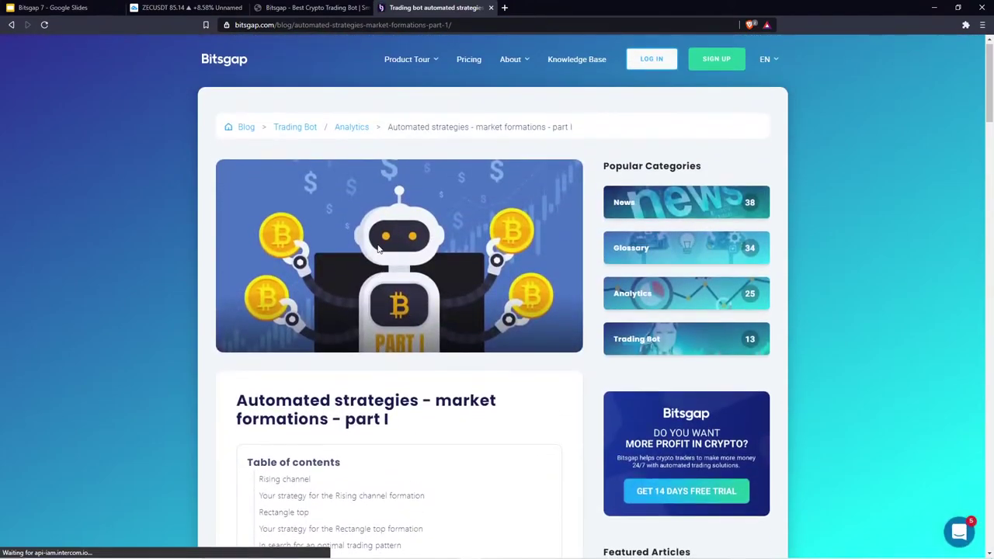
scroll(378, 249, "down", 2)
left_click(406, 375)
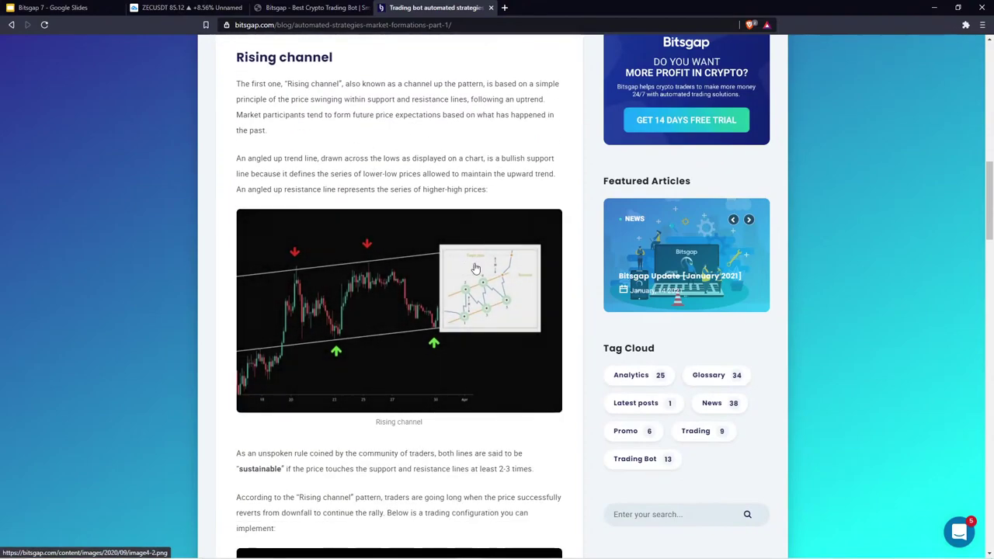
Step: Read the article's strategy for the Rising channel formation, highlighting its list of instructions for reference
scroll(301, 173, "down", 6)
scroll(301, 175, "down", 2)
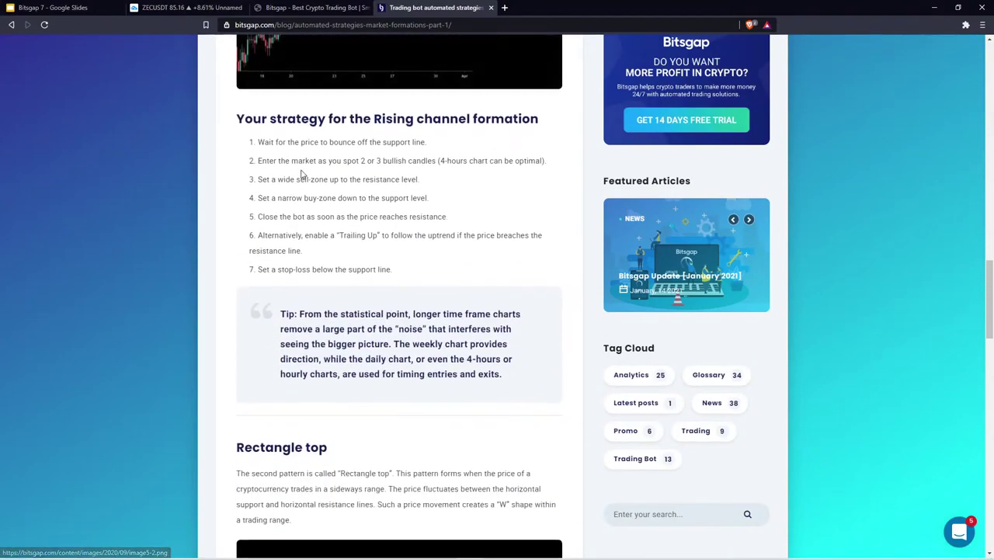
left_click_drag(404, 271, 240, 148)
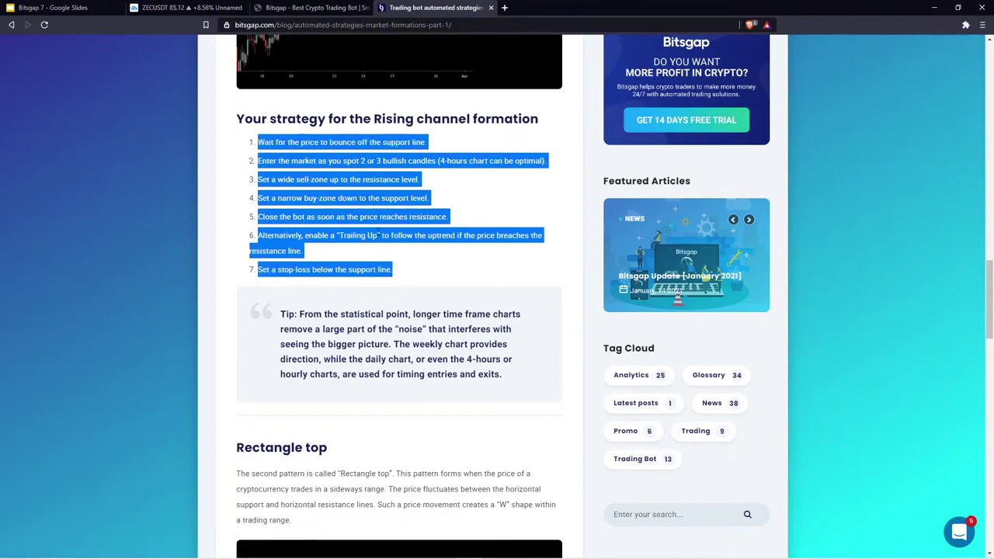
left_click(403, 268)
Step: Examine the Rectangle top strategy, highlighting its instructions, view the example chart and return to the article's beginning
scroll(403, 266, "down", 3)
scroll(403, 266, "down", 7)
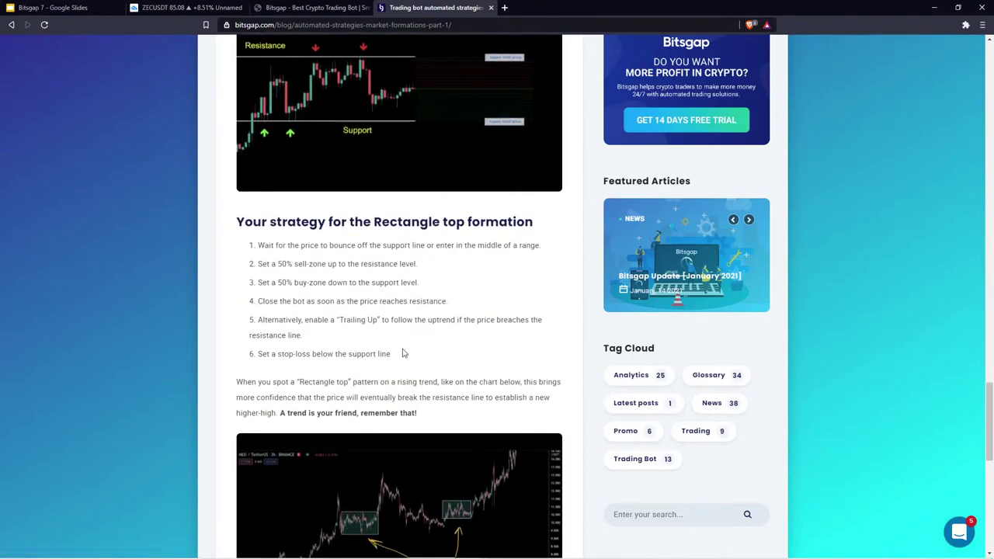
left_click_drag(402, 354, 235, 251)
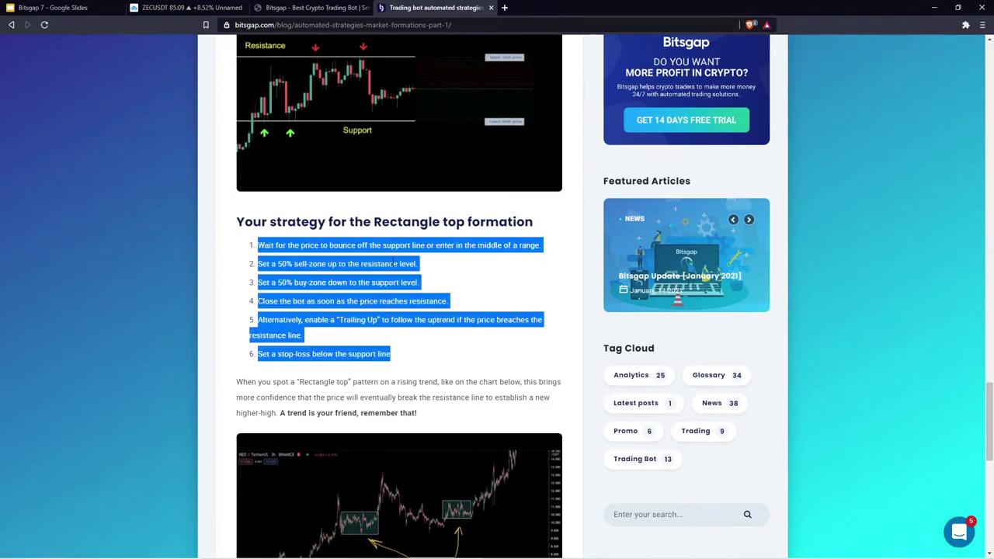
left_click(286, 264)
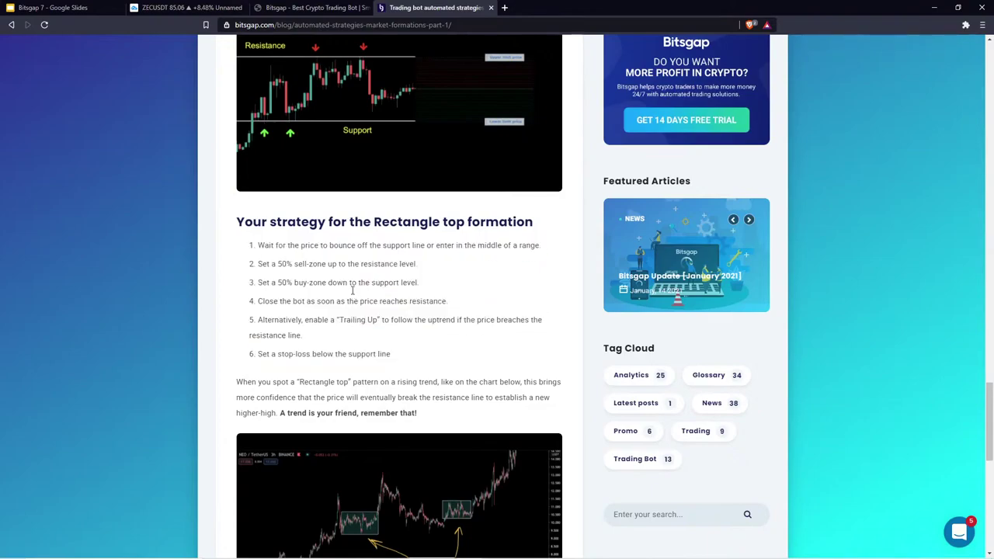
scroll(353, 287, "down", 2)
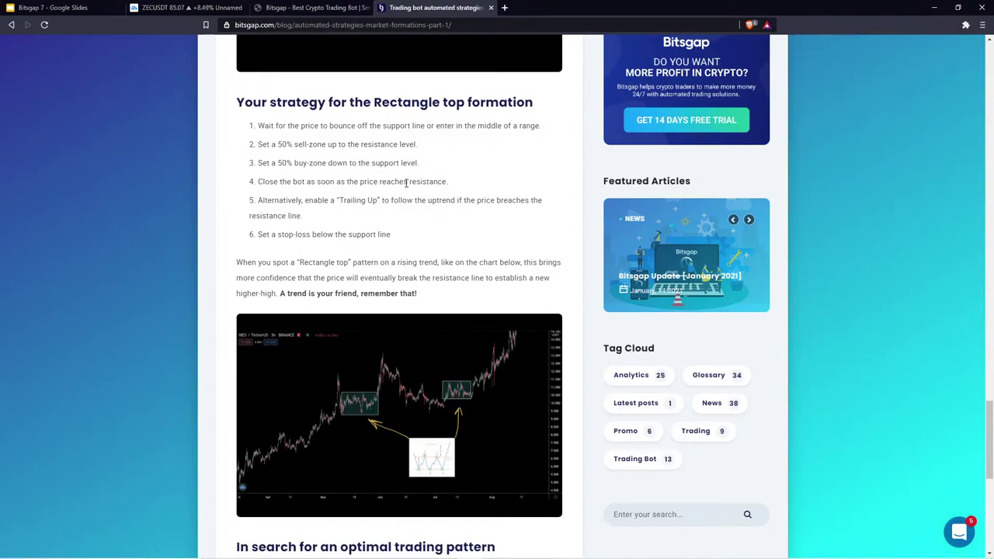
scroll(405, 186, "down", 1)
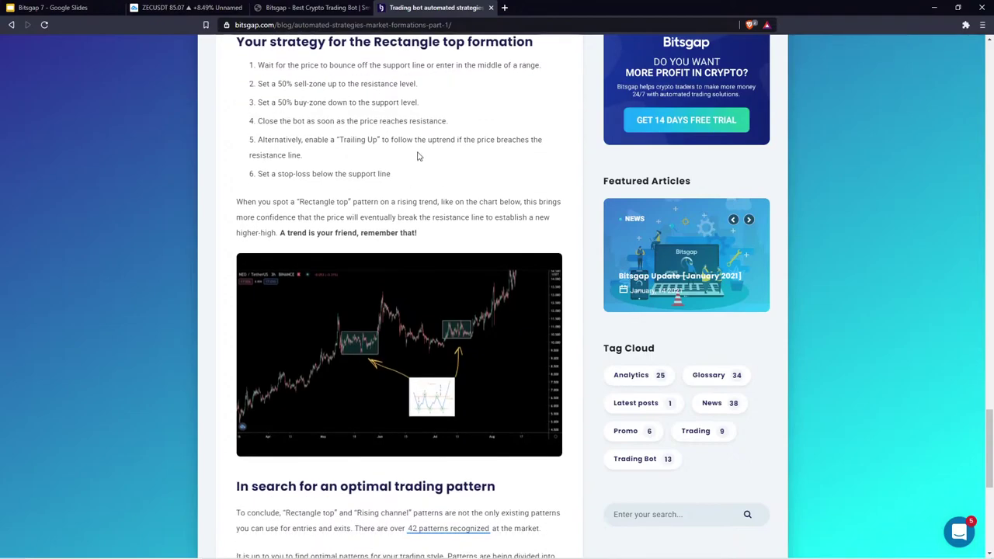
scroll(417, 156, "up", 1)
scroll(417, 155, "up", 10)
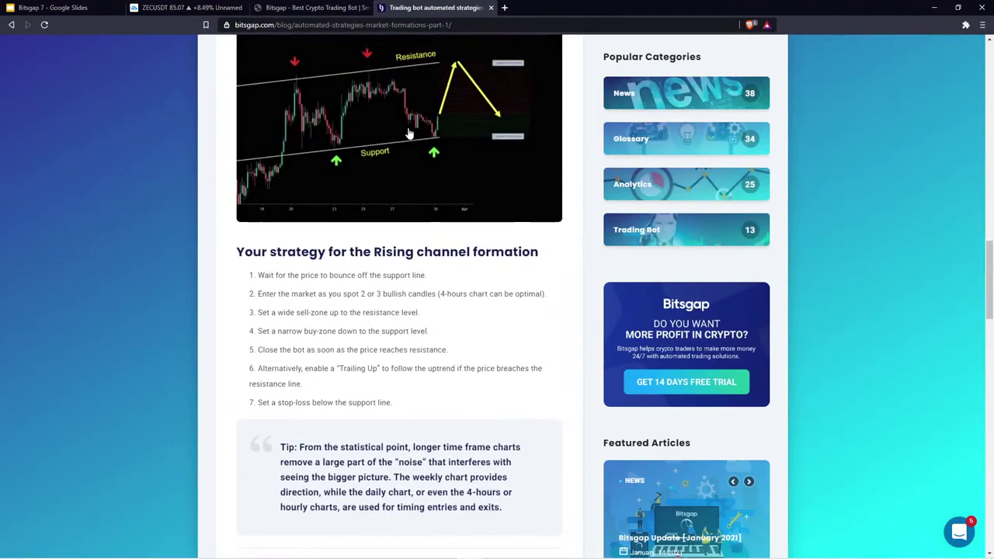
scroll(409, 132, "up", 8)
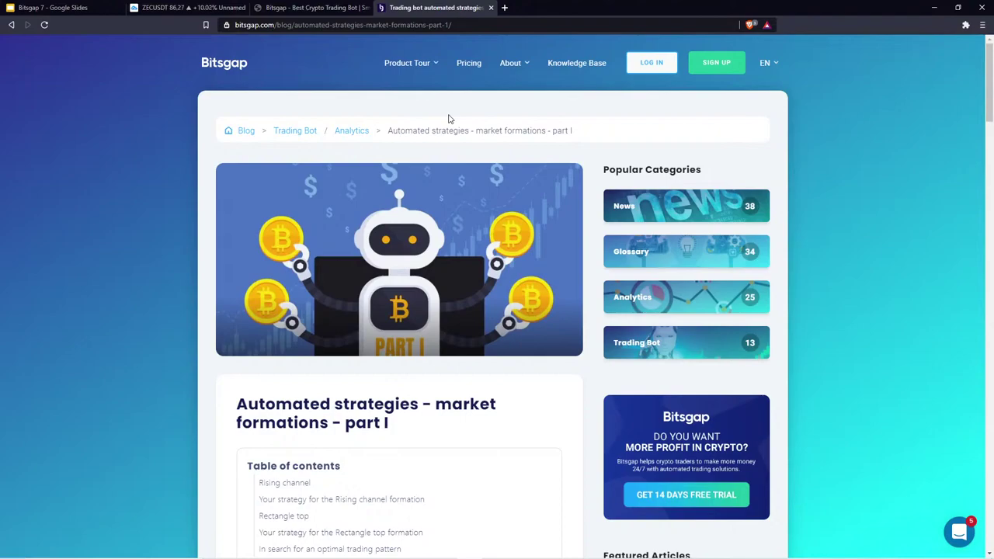
Step: Return to the Bitsgap bots page and look over the BTC/TUSD chart, new bot settings and active spot bots
left_click(291, 8)
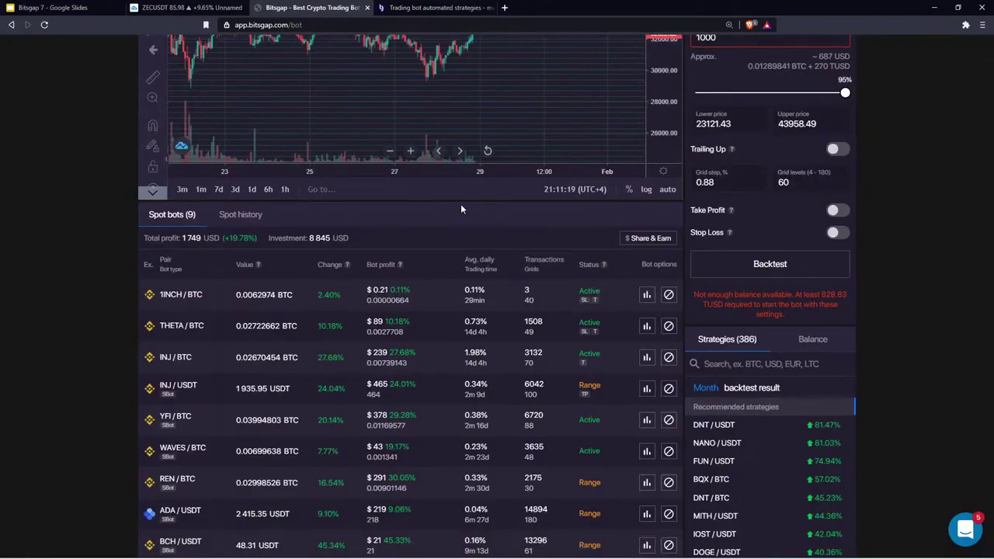
scroll(460, 204, "up", 3)
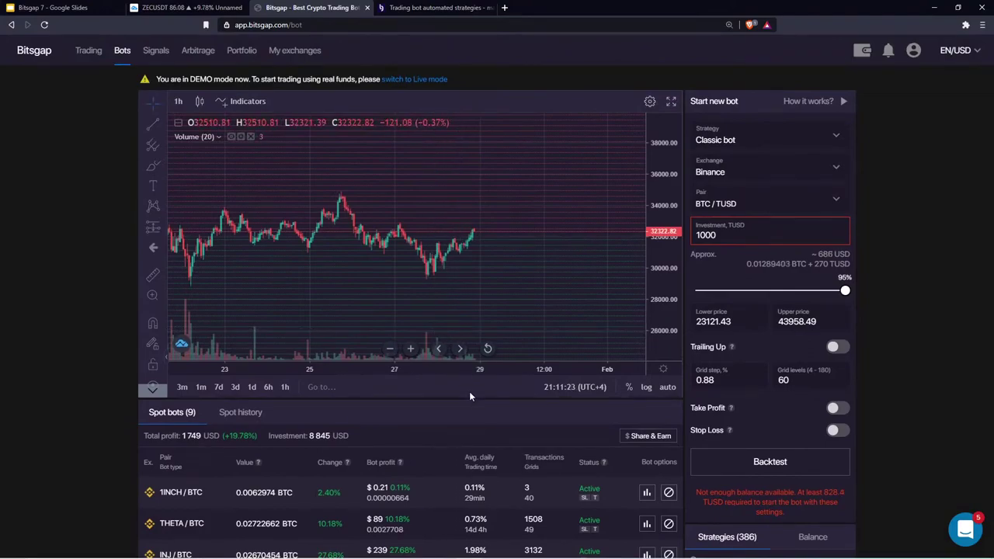
scroll(97, 238, "down", 1)
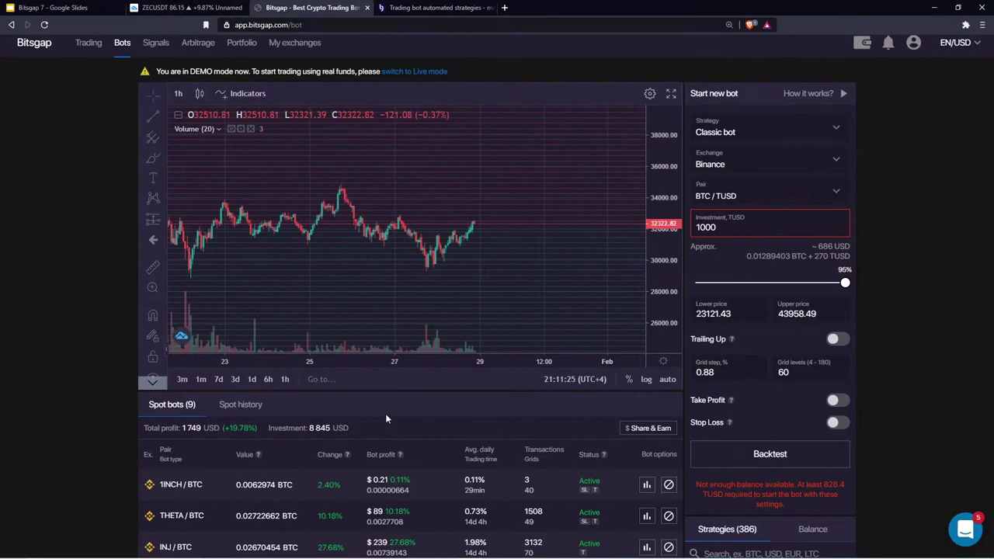
scroll(385, 413, "down", 1)
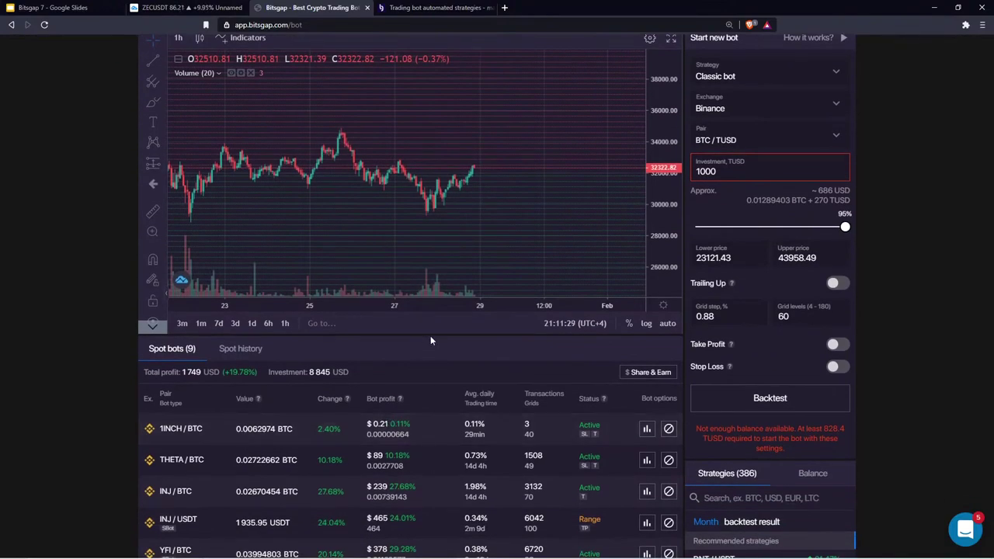
scroll(430, 340, "up", 1)
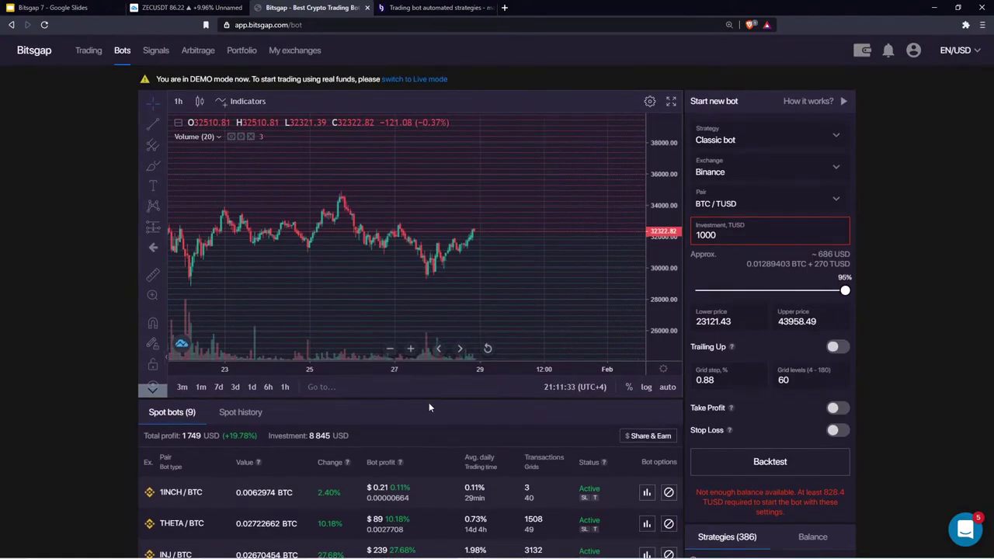
Step: Examine the January 2021 price movement on the BTC/TUSD chart against the grid's lower and upper price limits
scroll(488, 207, "down", 5)
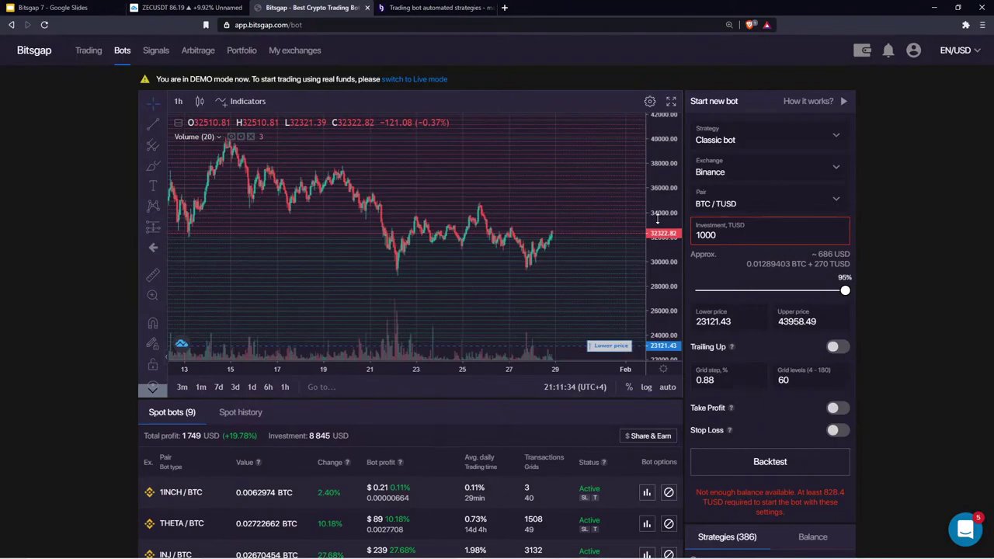
left_click_drag(536, 189, 481, 254)
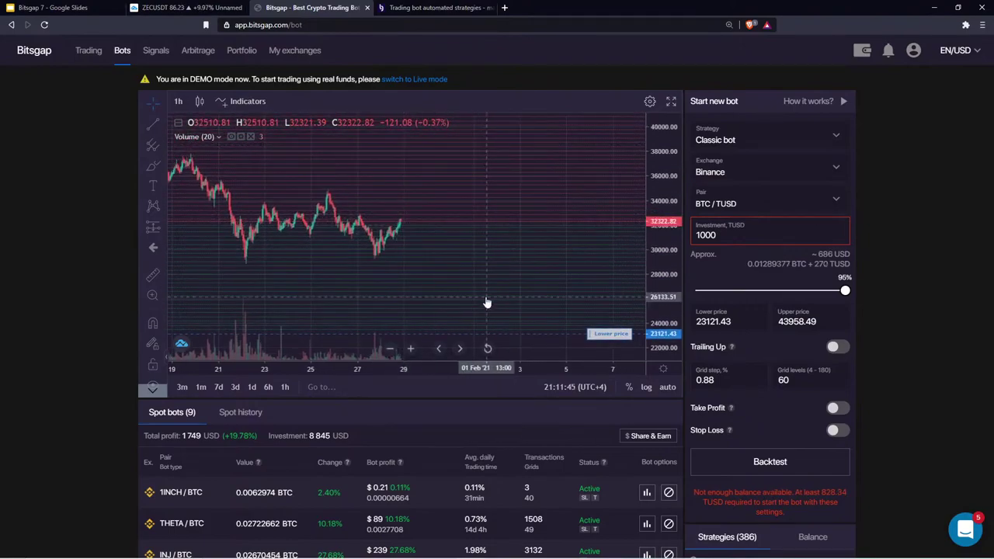
left_click_drag(443, 238, 481, 270)
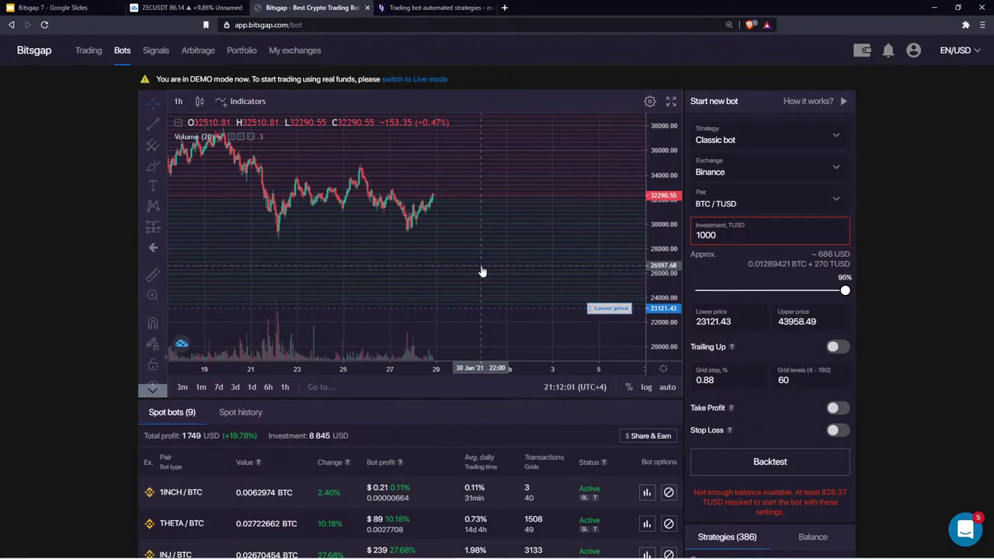
left_click_drag(448, 164, 472, 173)
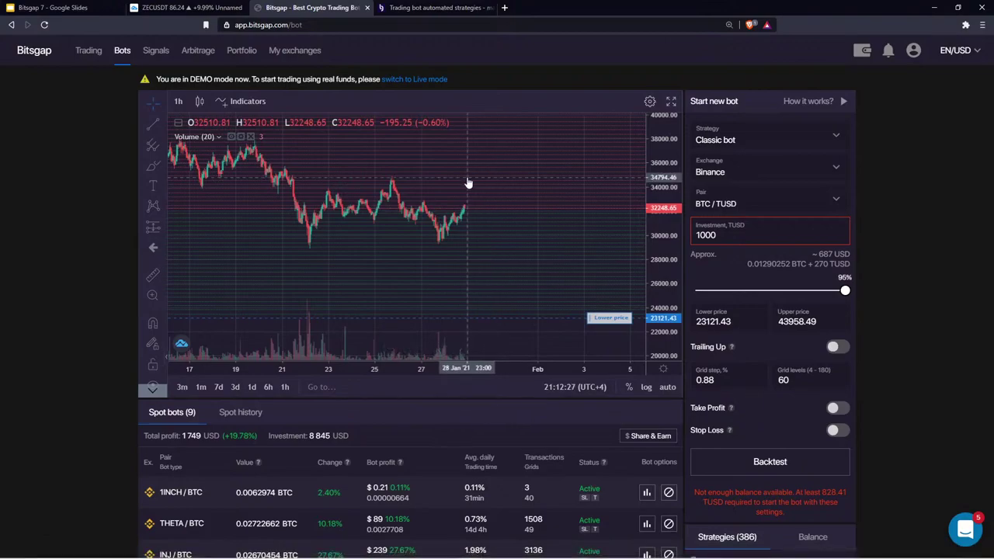
left_click_drag(466, 178, 557, 178)
scroll(621, 179, "down", 5)
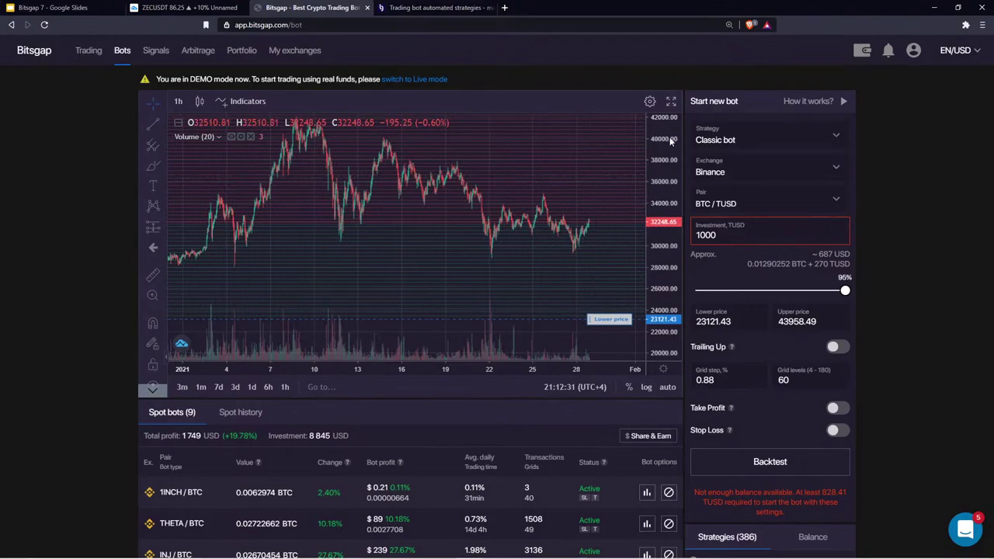
left_click_drag(584, 181, 533, 195)
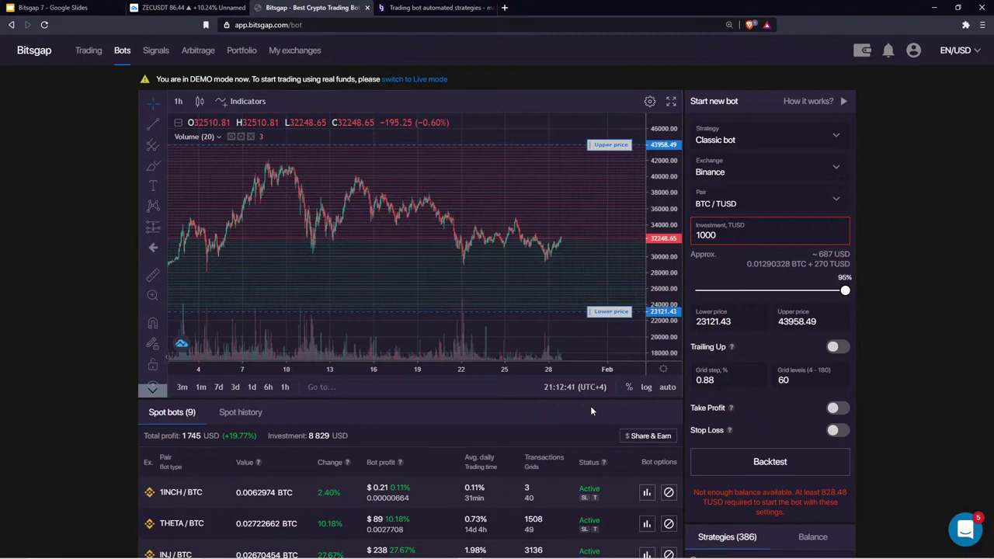
Step: Look over the spot bots list, view the 1INCH/BTC bot's statistics and settings, and close them again
scroll(633, 416, "down", 1)
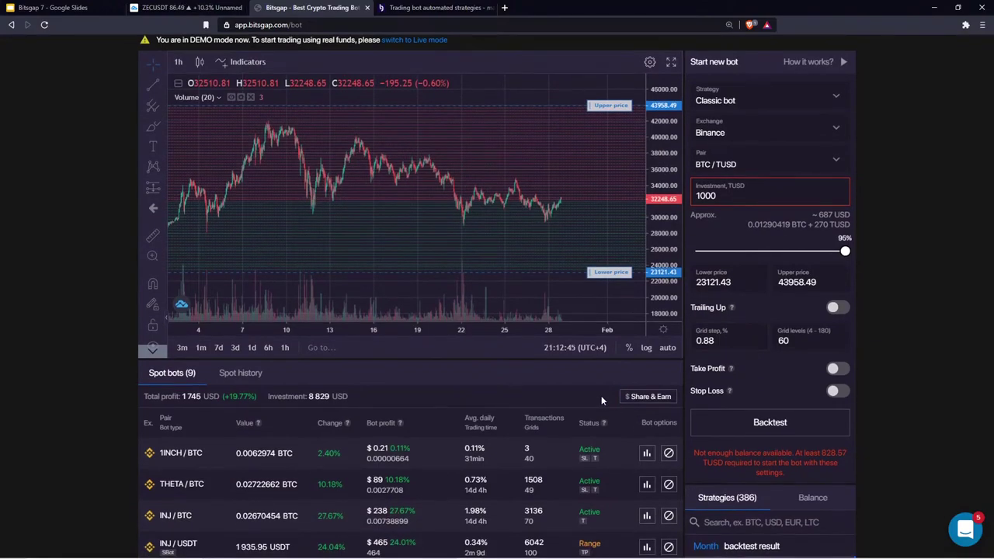
scroll(602, 400, "up", 1)
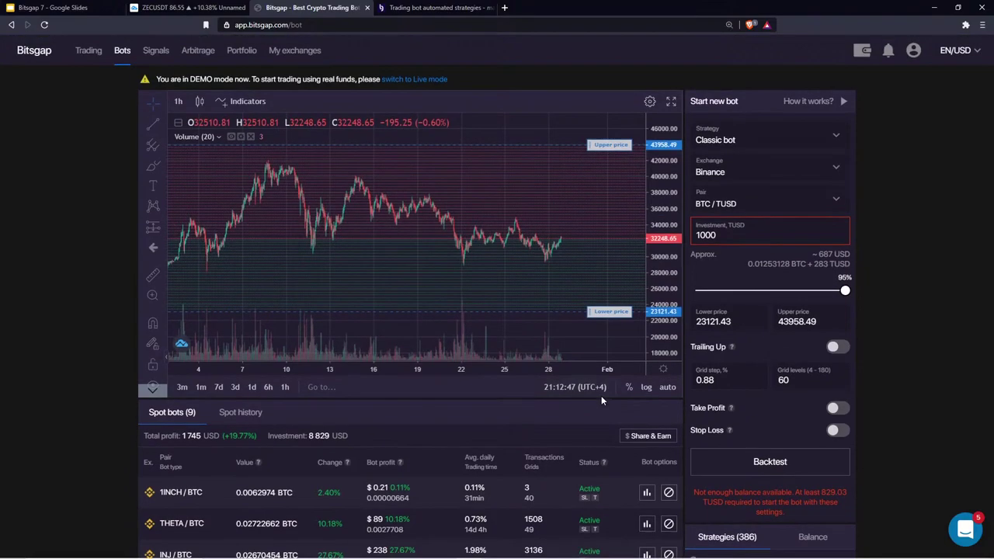
scroll(509, 372, "down", 2)
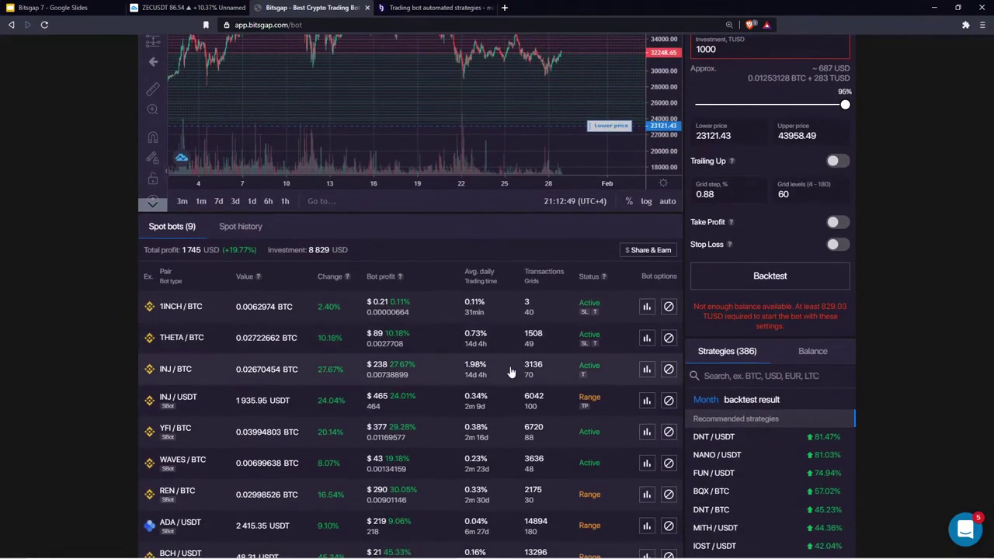
scroll(510, 372, "up", 1)
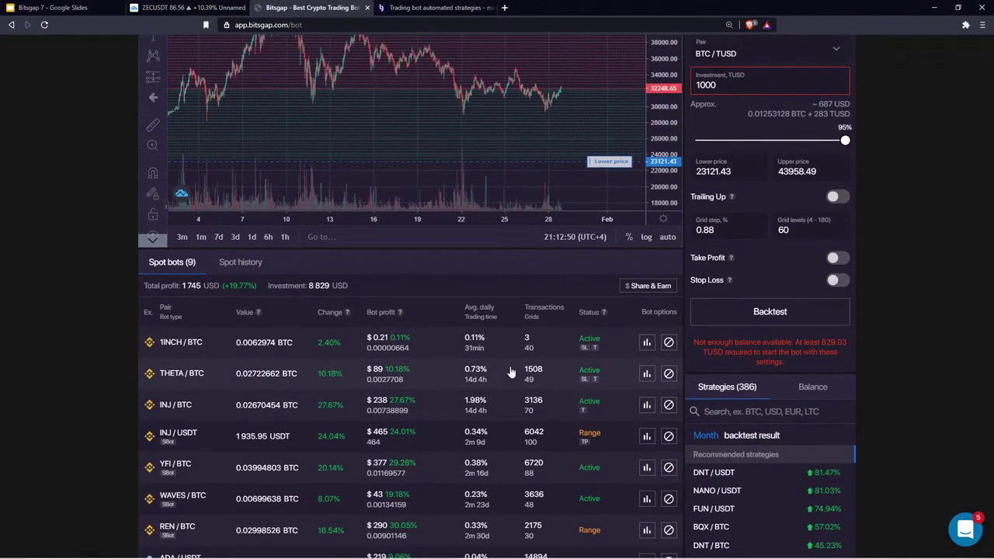
left_click(647, 343)
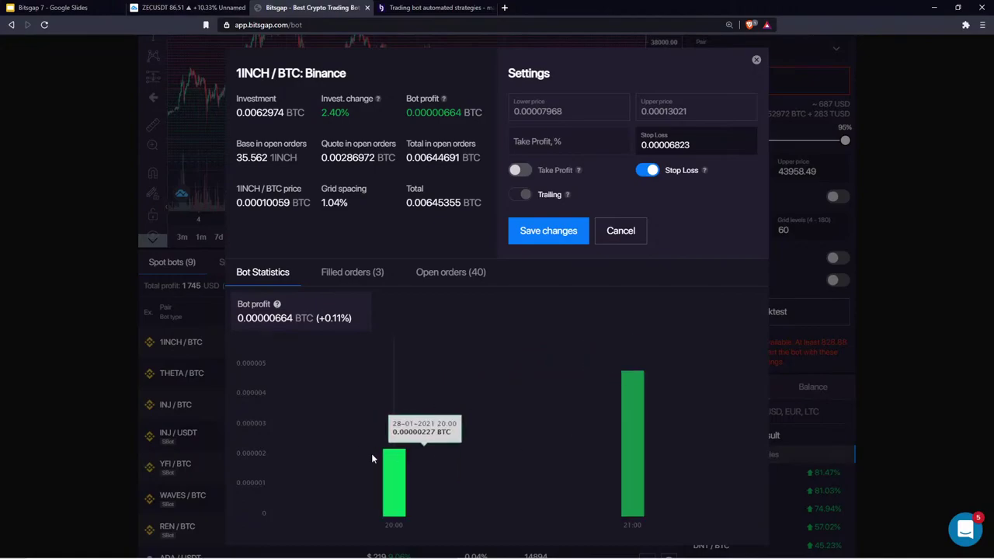
left_click(757, 61)
Step: Draw a descending trend line on the BTC/TUSD chart from about 41,938 on 6 Jan '21 to about 32,981 on 30 Jan '21
scroll(543, 247, "up", 1)
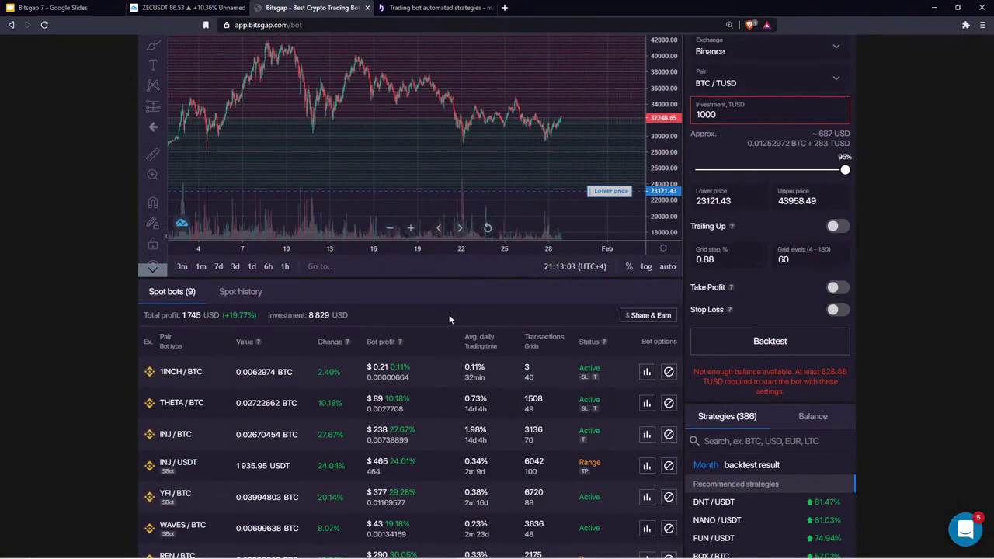
scroll(449, 319, "up", 3)
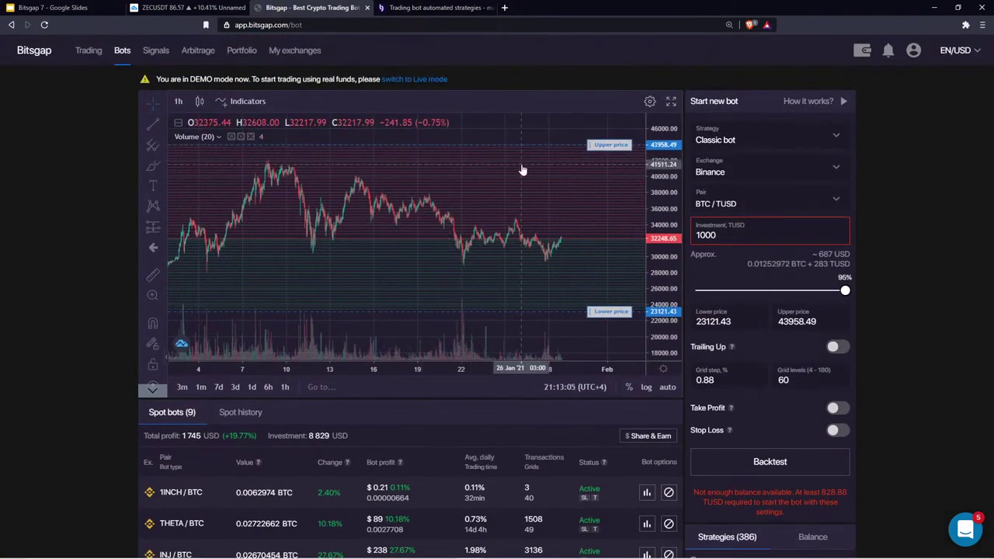
left_click_drag(522, 170, 504, 177)
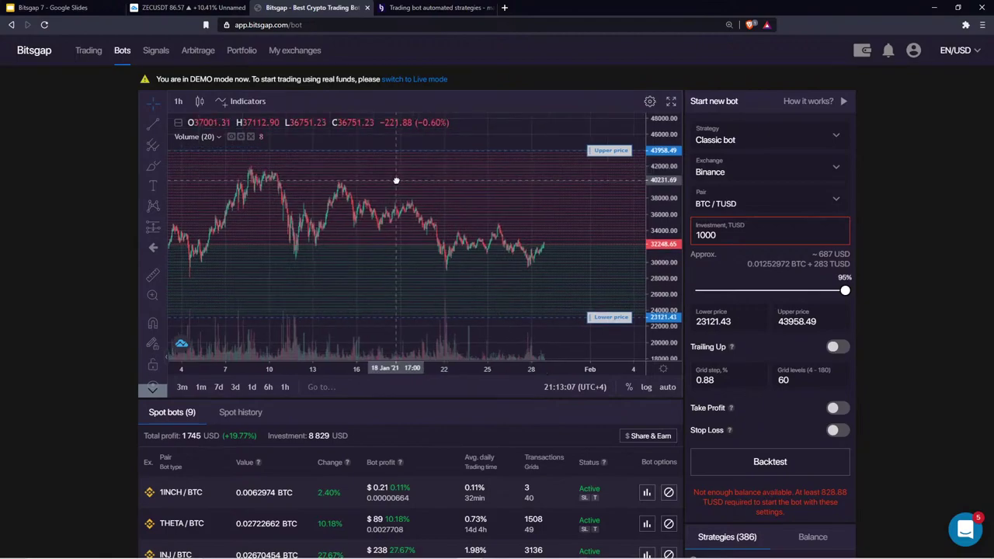
key("alt+t")
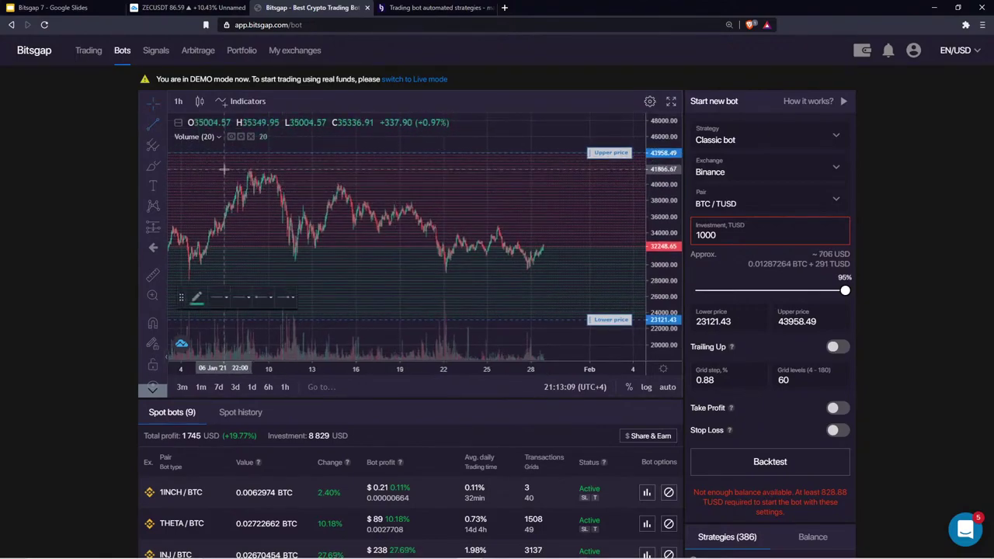
left_click(223, 168)
left_click(572, 241)
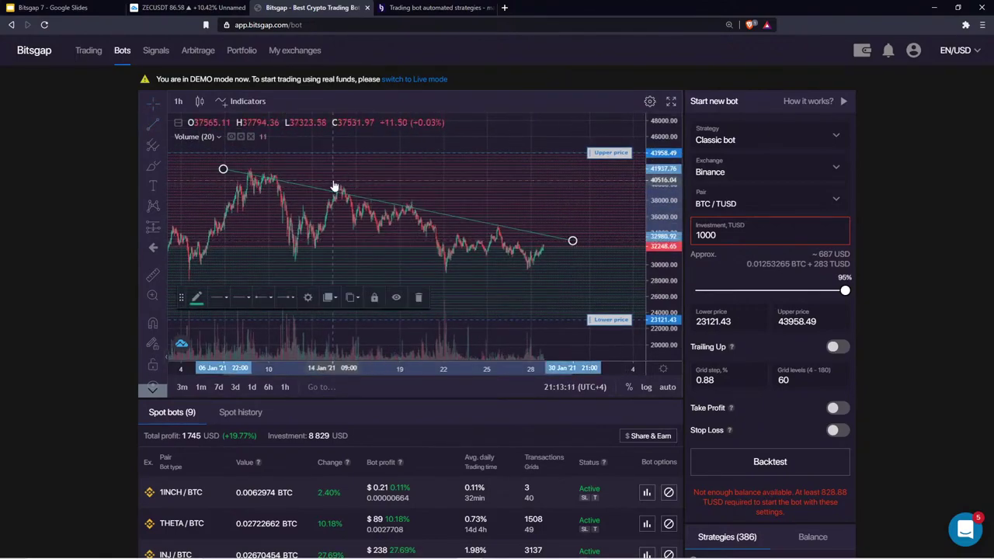
Step: Move the start of the descending trend line on the BTC/TUSD chart to about 43,644 on 7 Jan '21
left_click_drag(223, 169, 225, 156)
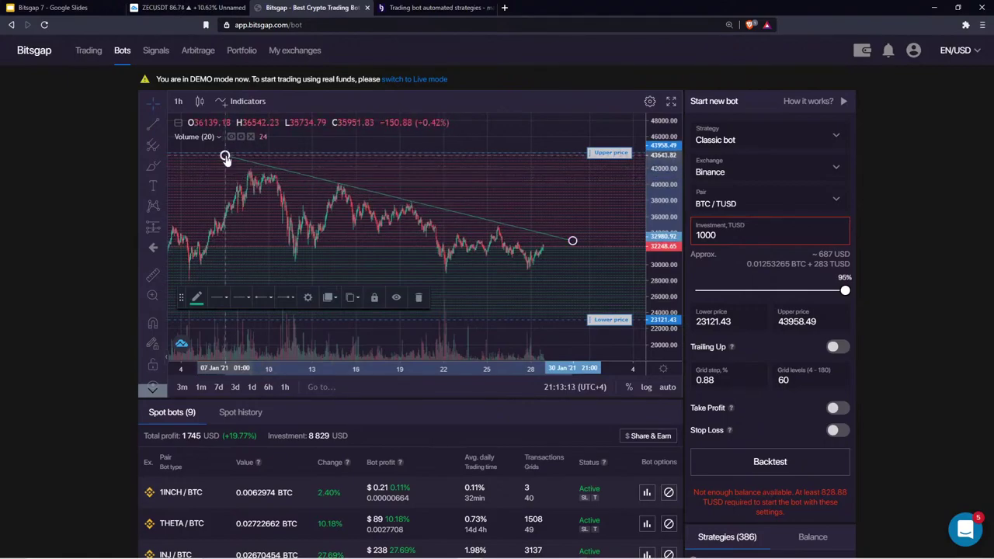
left_click_drag(551, 200, 557, 195)
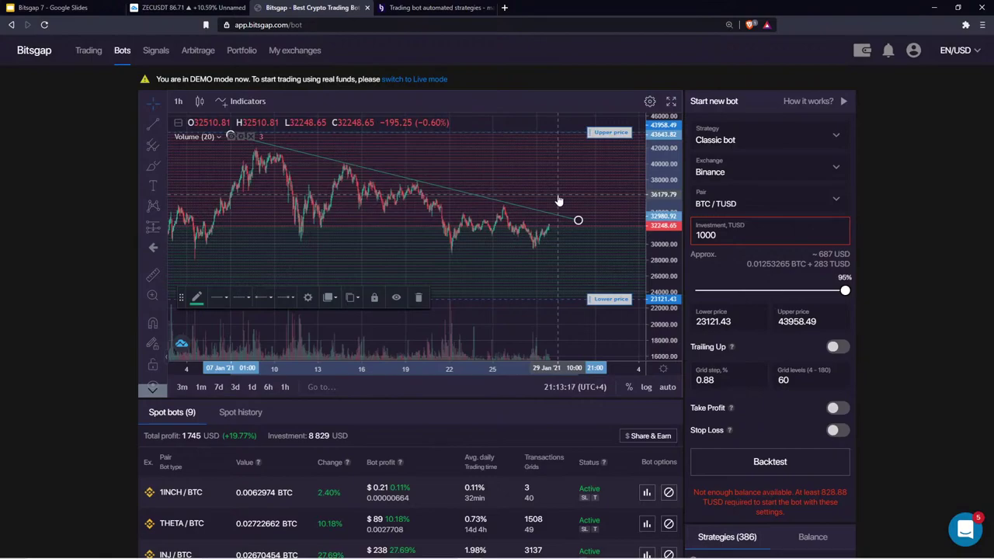
Step: Switch between the Trading and Bots pages, ending on the Trading page to view the latest 1INCH/BTC hourly candles
left_click(88, 52)
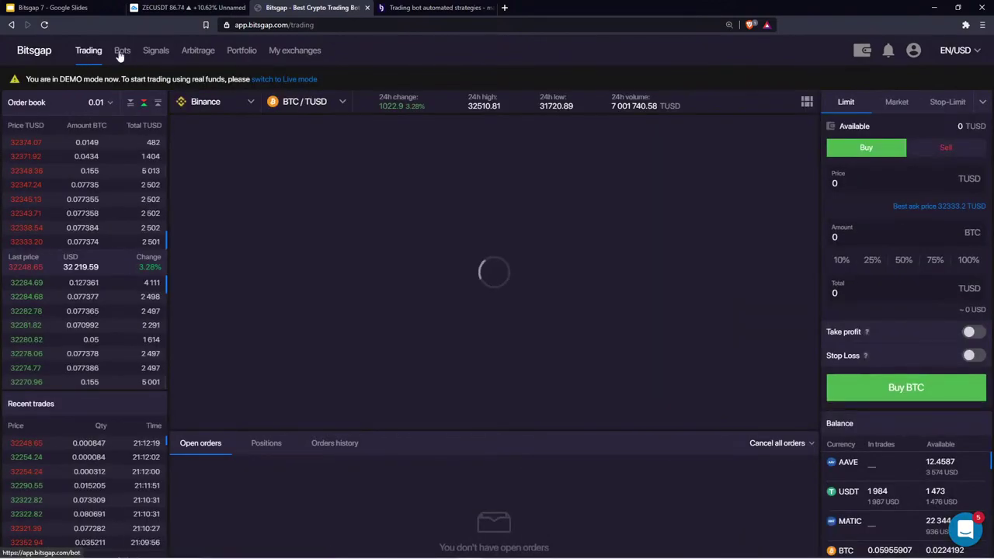
left_click(121, 52)
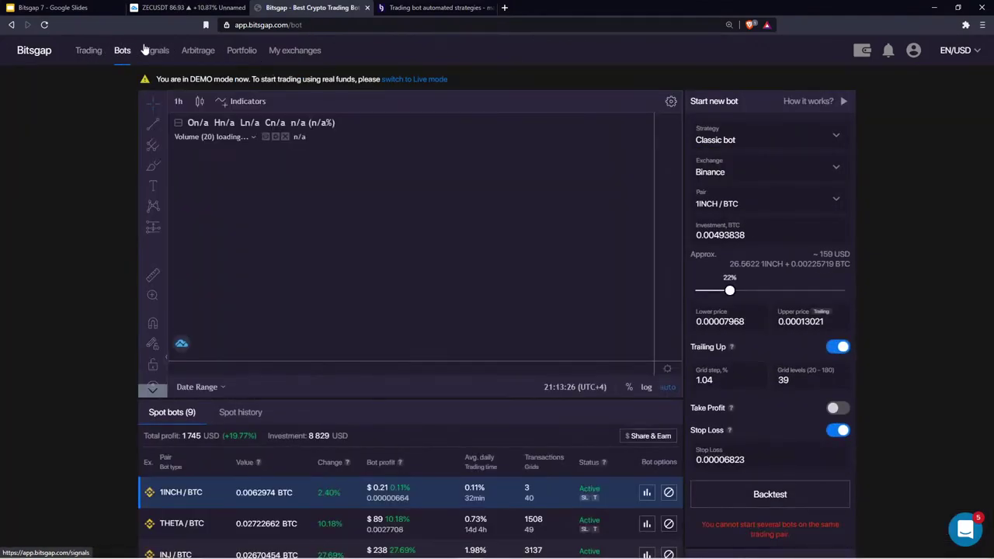
left_click(91, 51)
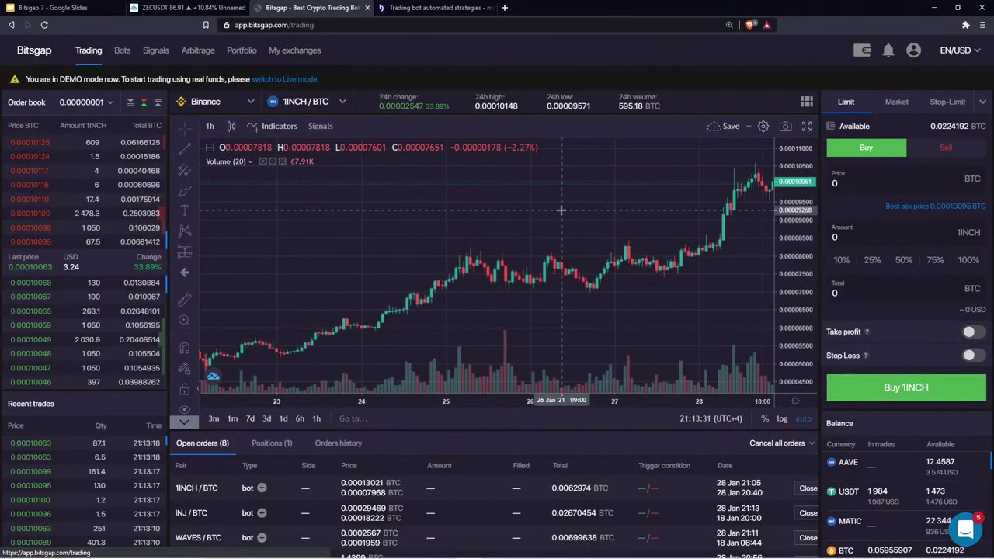
left_click_drag(566, 194, 465, 247)
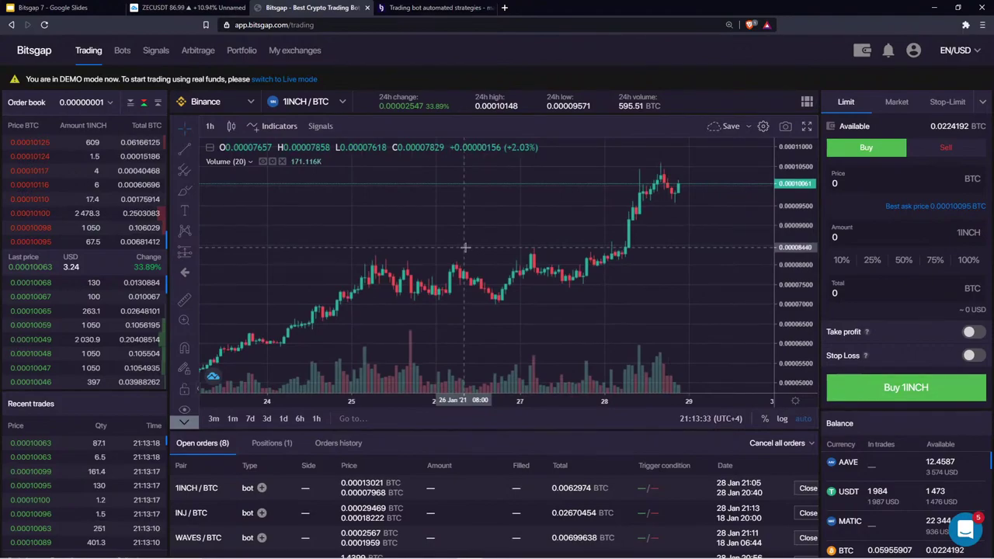